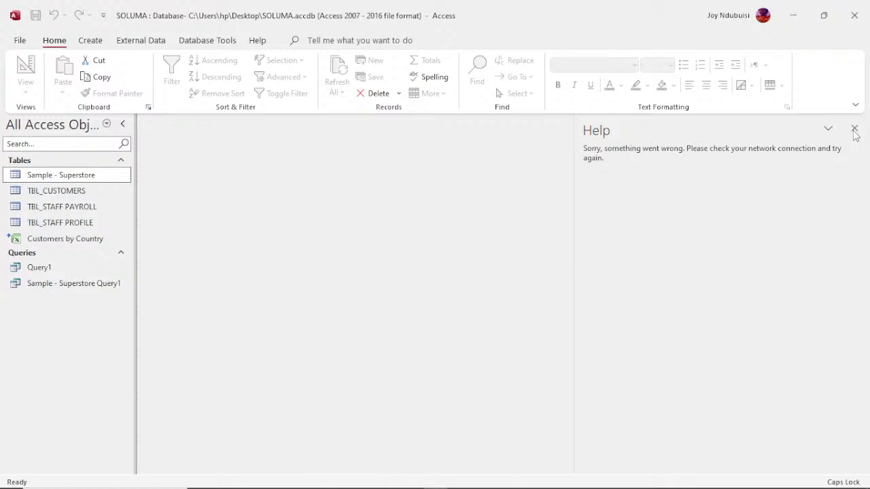
- Close the help panel that failed to load and switch the SOLUMA database ribbon to Create
click(855, 129)
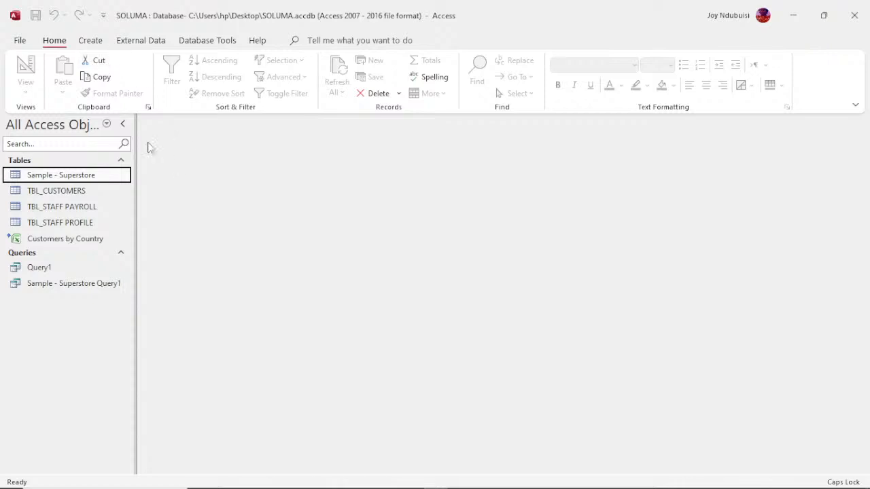
click(91, 41)
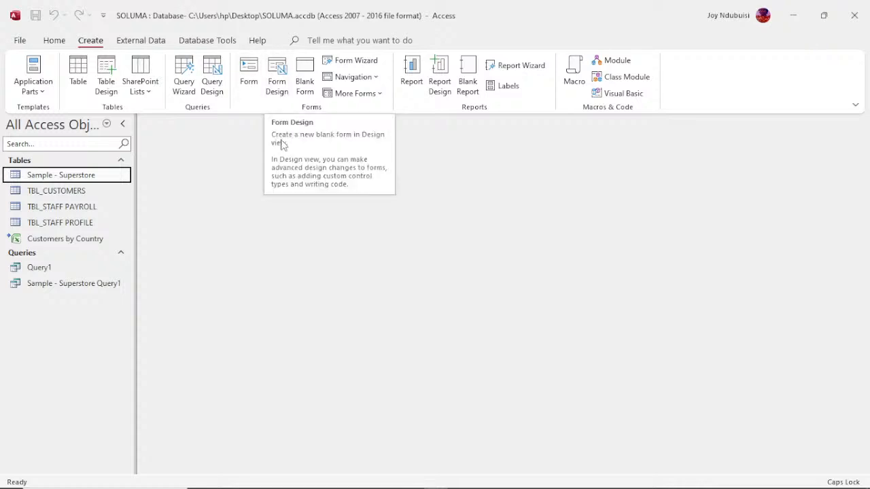
- Select TBL_CUSTOMERS in the navigation pane and launch the Form Wizard
click(78, 191)
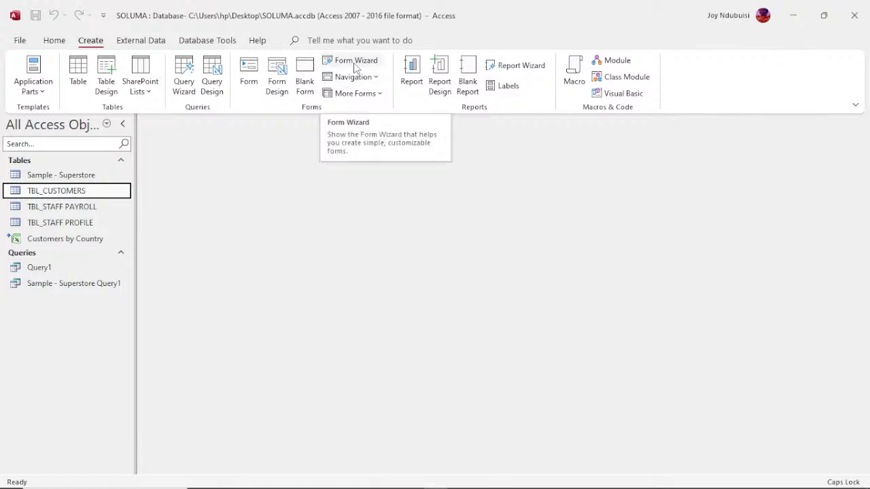
click(355, 68)
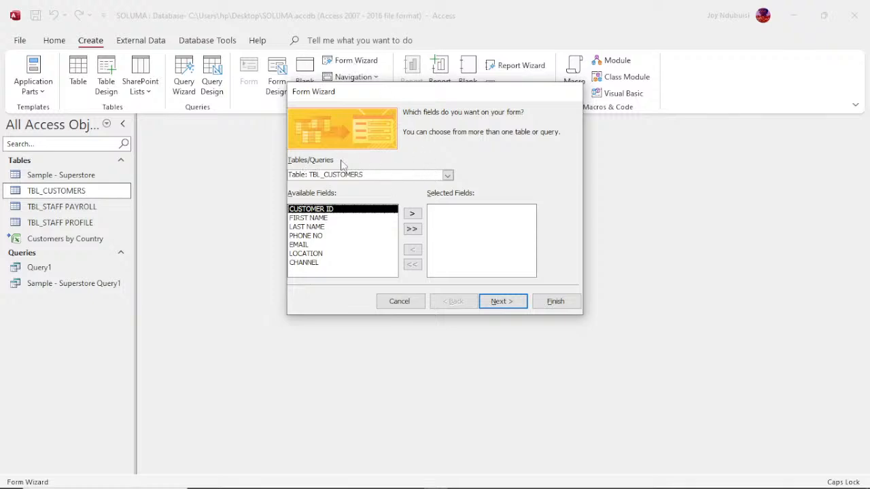
- Switch the wizard's source to TBL_STAFF PROFILE, add all its fields including PASSPORT.FileData, and continue
click(448, 175)
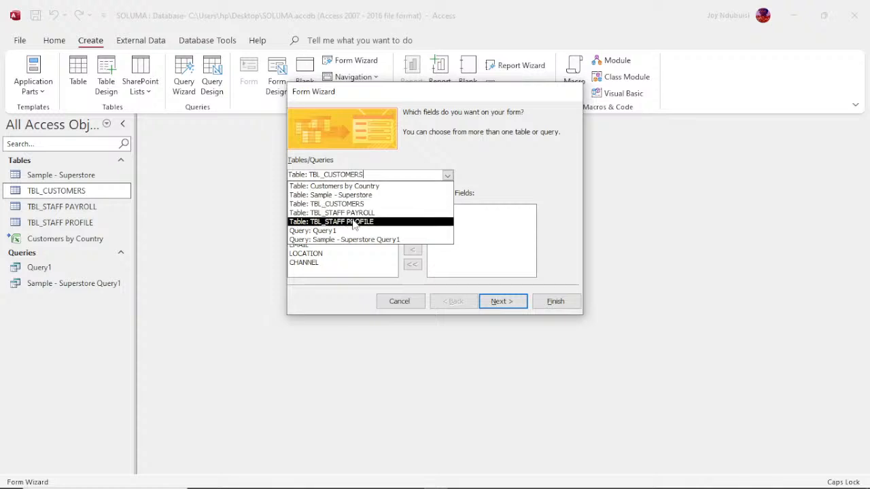
click(353, 221)
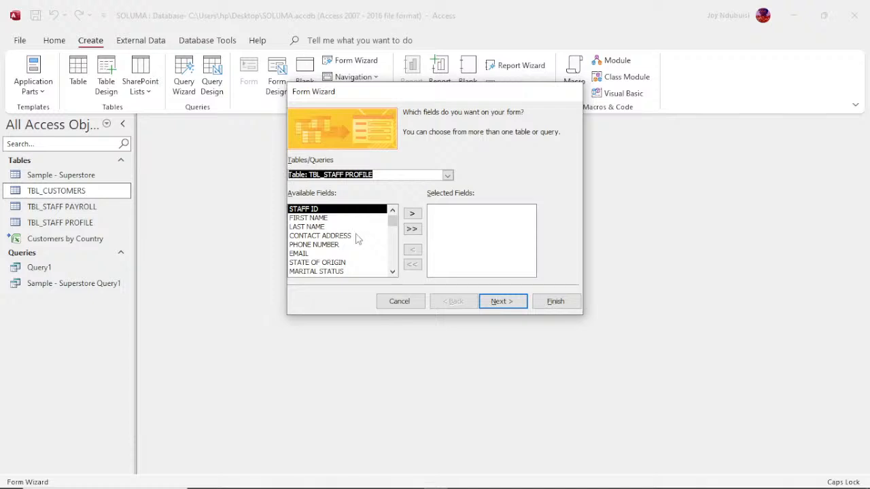
click(393, 273)
click(393, 273)
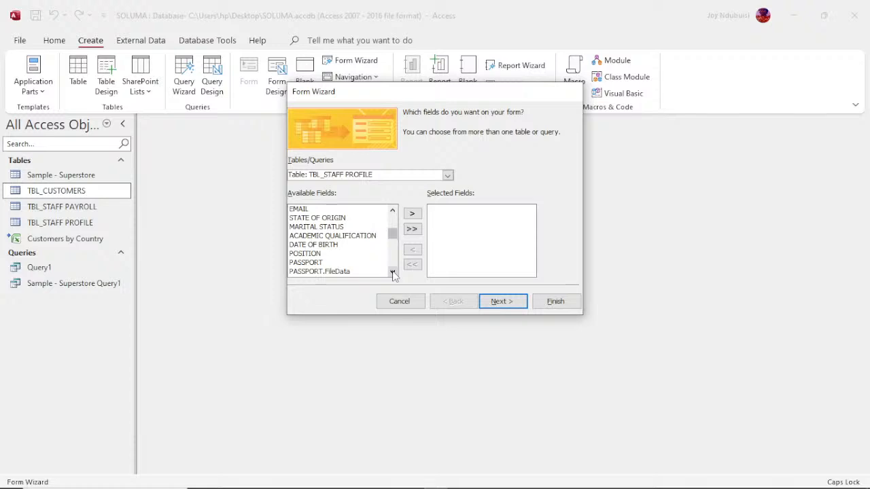
click(411, 230)
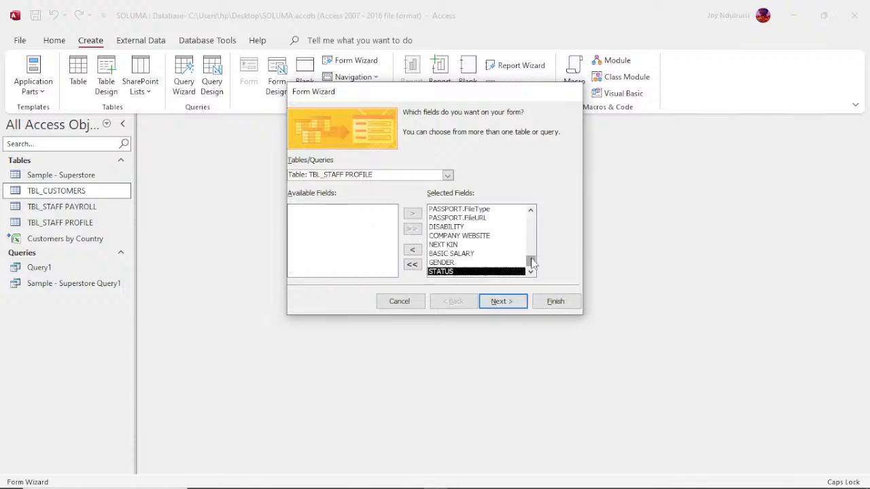
drag(532, 264, 531, 247)
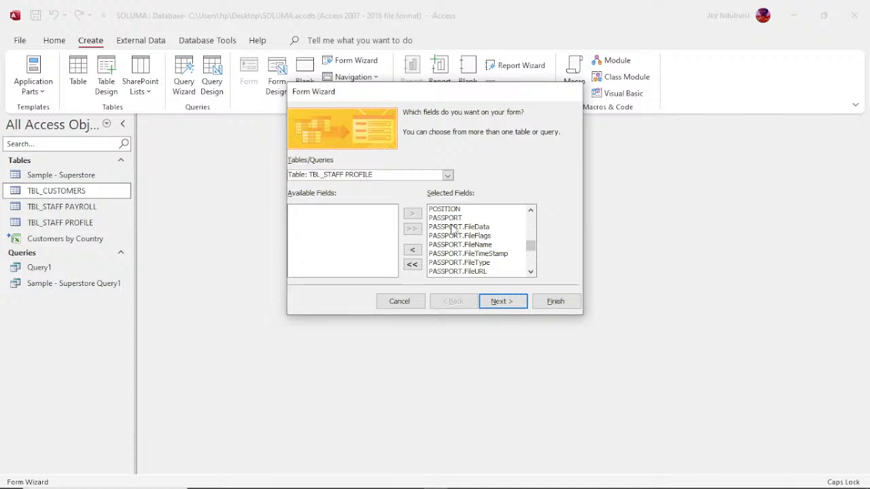
click(452, 230)
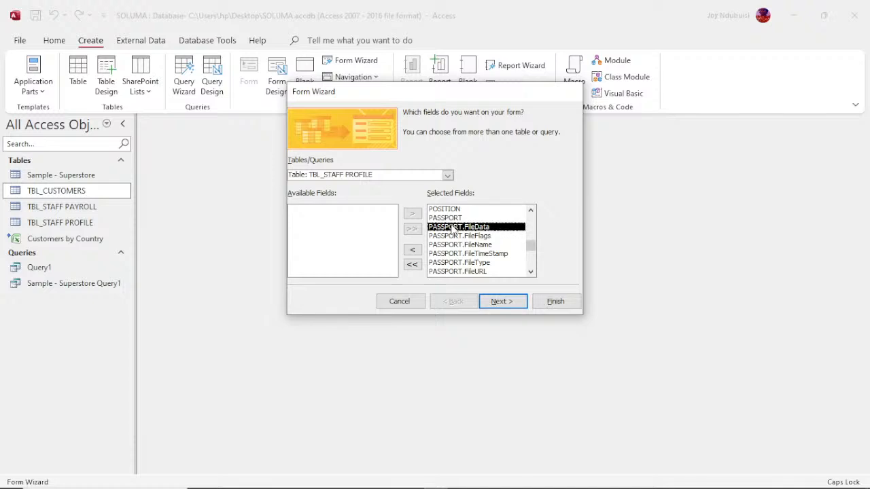
click(502, 302)
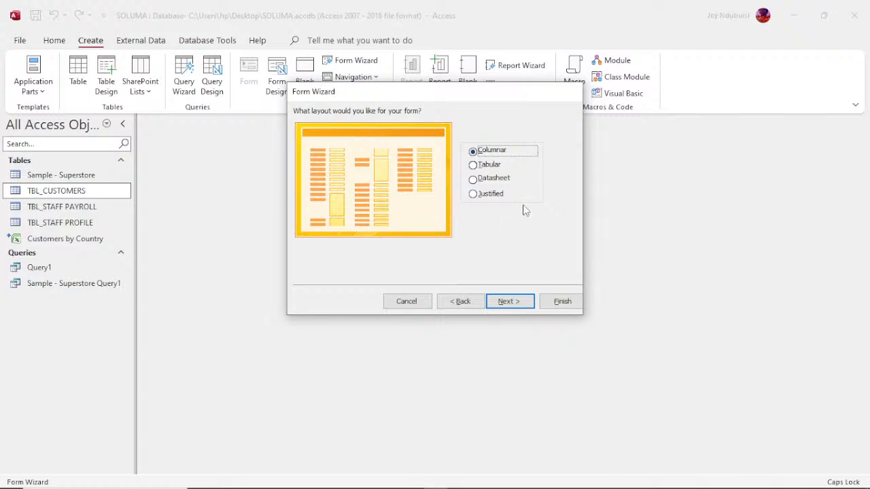
- Preview Tabular, then choose the Justified layout and go on to the title step
click(487, 168)
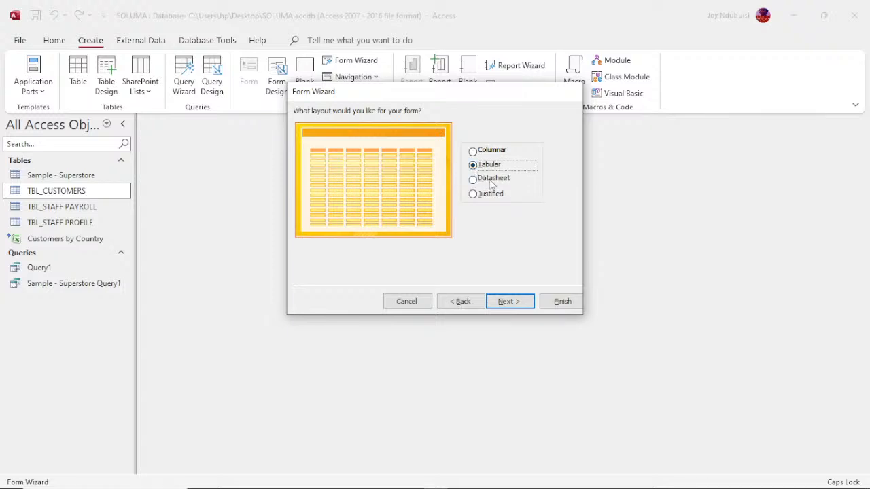
click(474, 195)
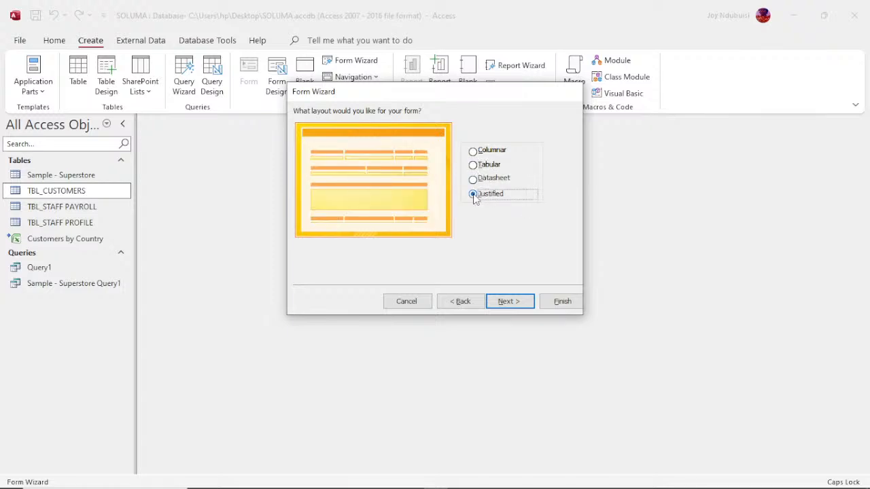
click(511, 300)
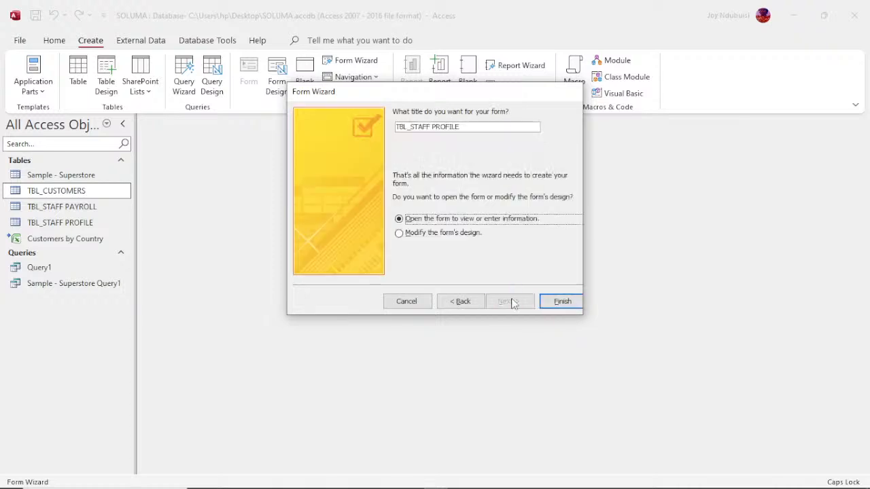
- Extend the title to TBL_STAFF PROFILE FORM and finish, opening the form for data entry
click(466, 128)
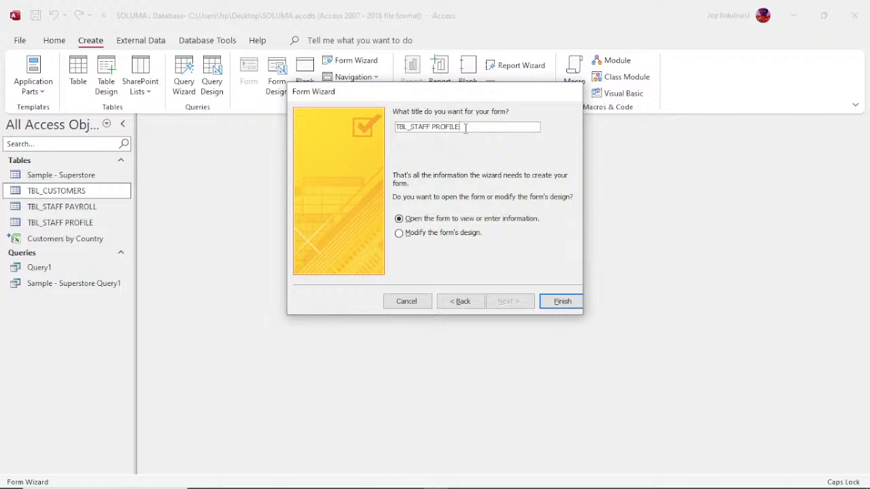
text(FORM)
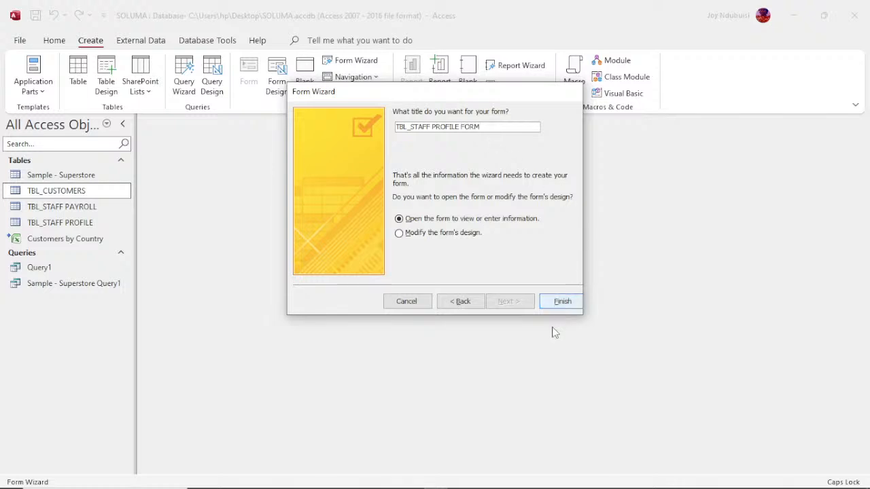
click(558, 304)
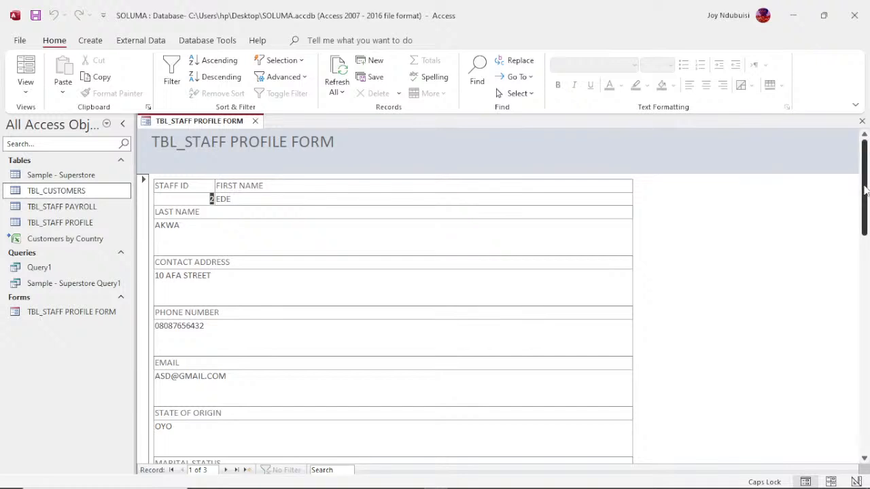
drag(865, 190, 868, 422)
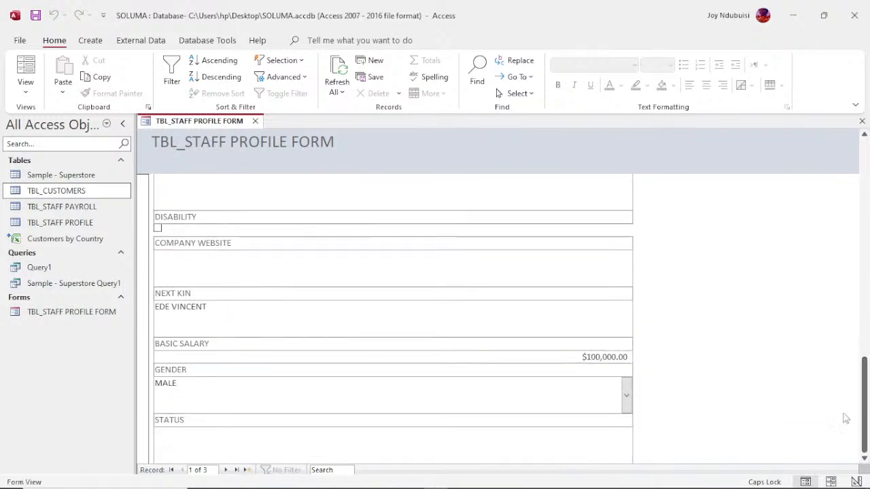
click(627, 397)
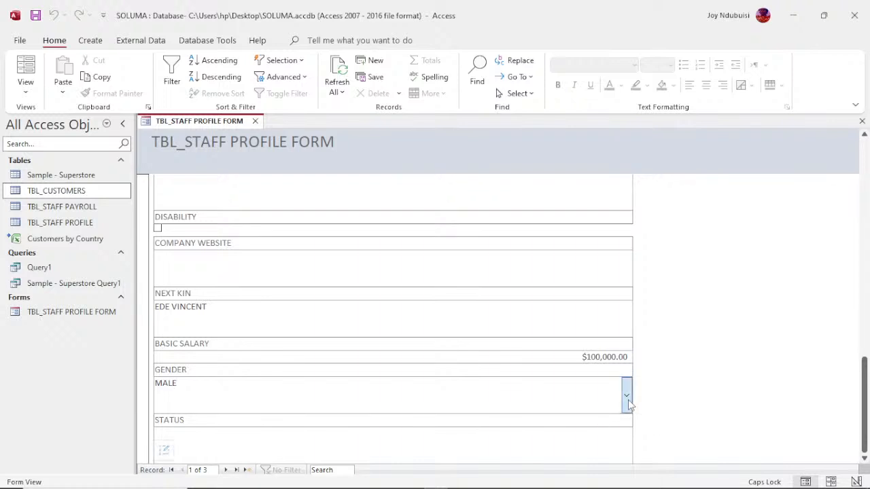
click(628, 400)
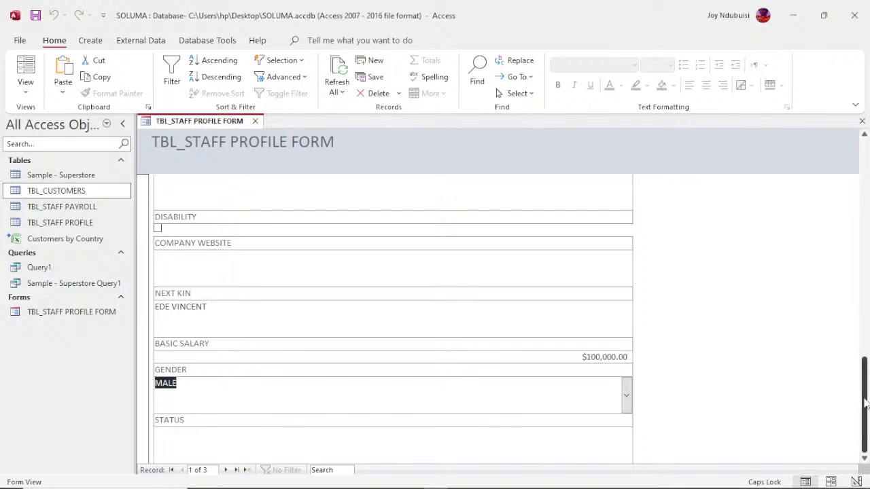
drag(868, 405, 868, 175)
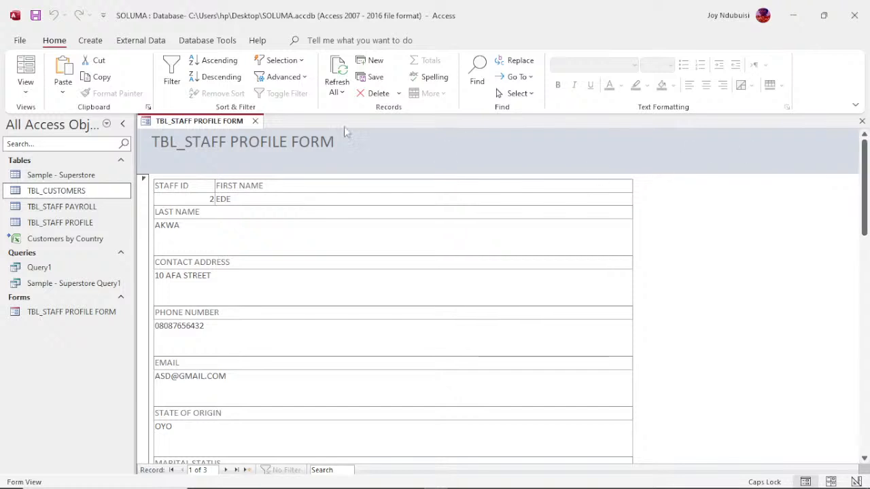
- Open the form in Design View, inspect the PHONE NUMBER and CONTACT ADDRESS boxes, then return to Form View
right_click(205, 124)
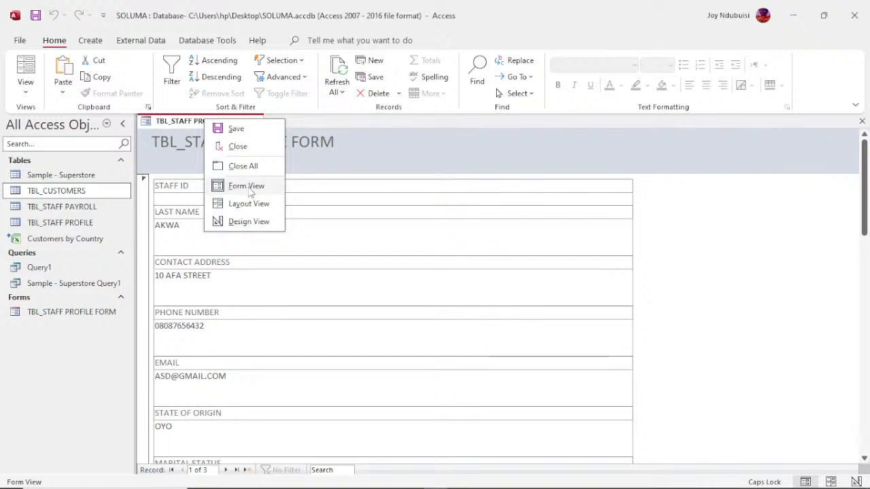
click(253, 223)
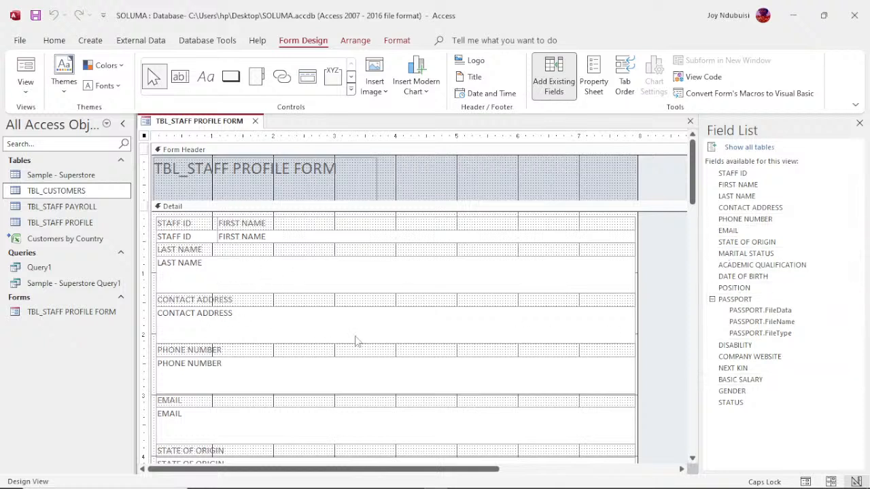
click(366, 367)
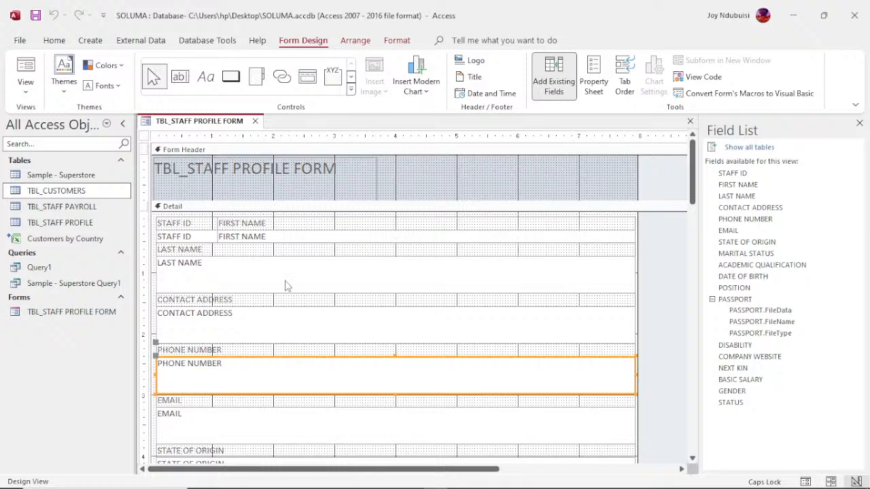
click(257, 319)
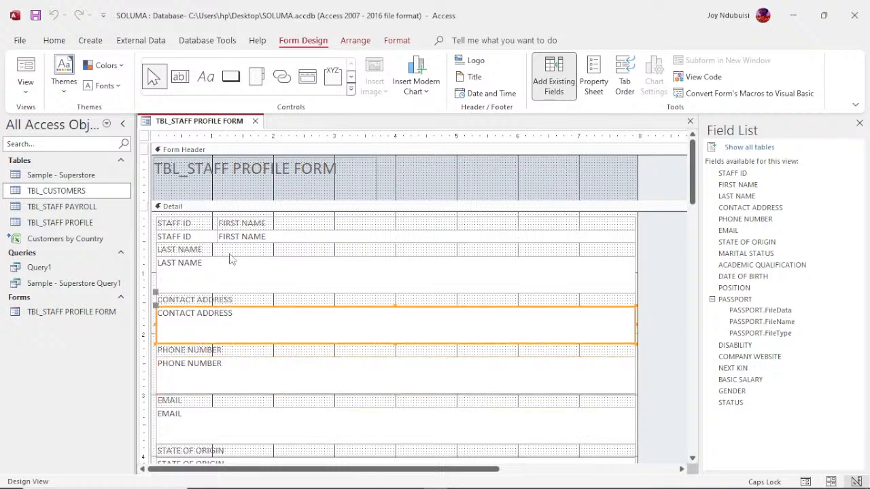
right_click(188, 124)
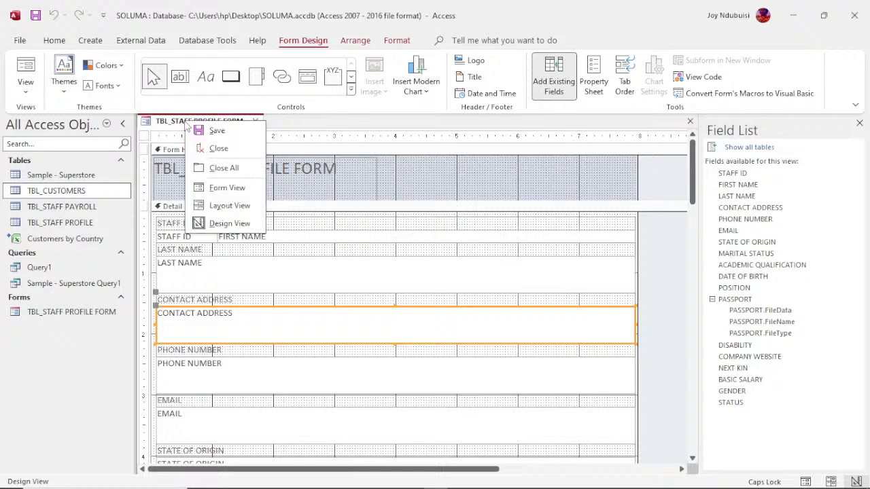
click(227, 187)
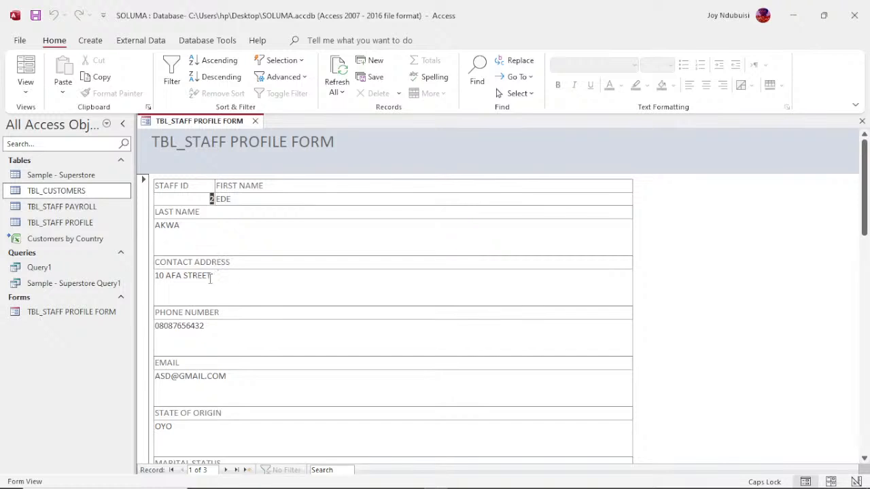
click(210, 276)
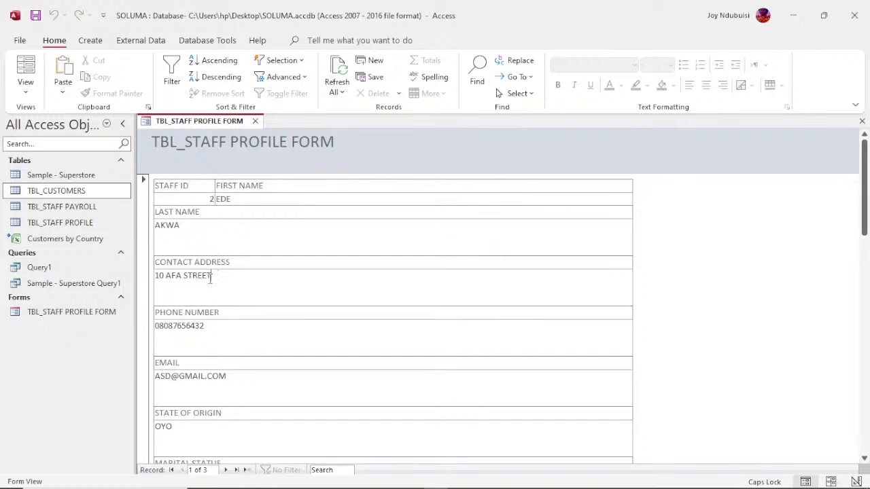
click(245, 265)
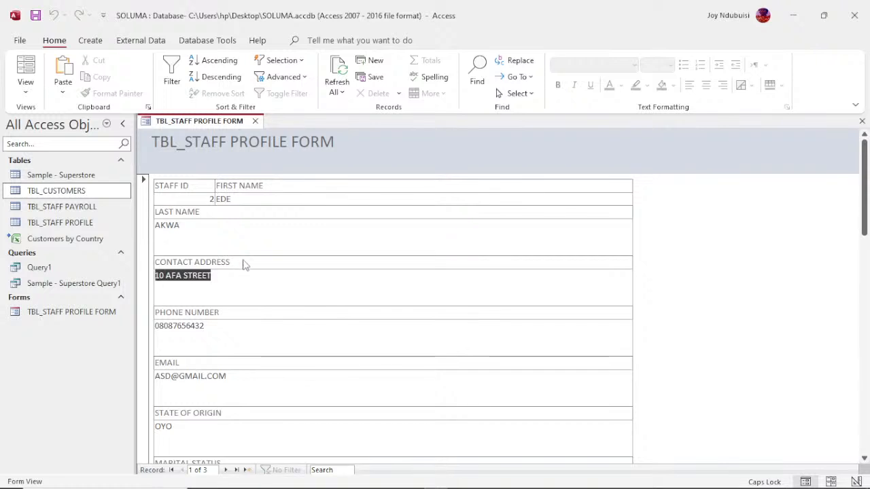
click(210, 219)
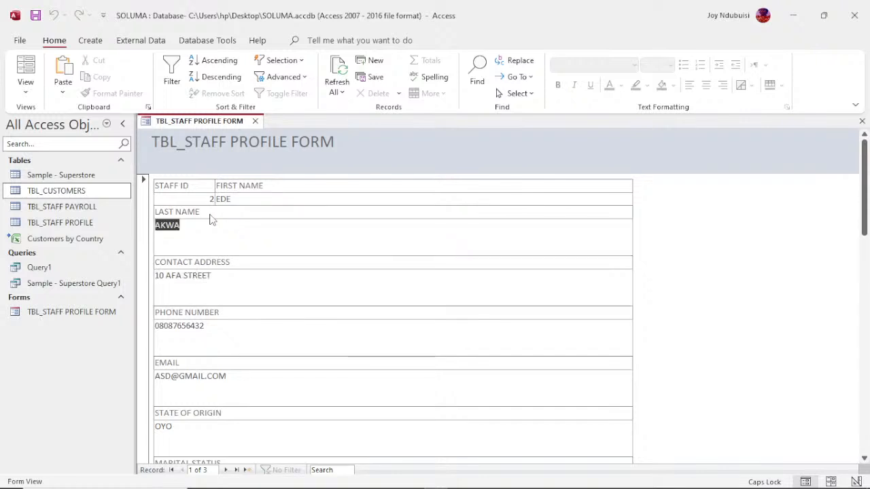
click(239, 193)
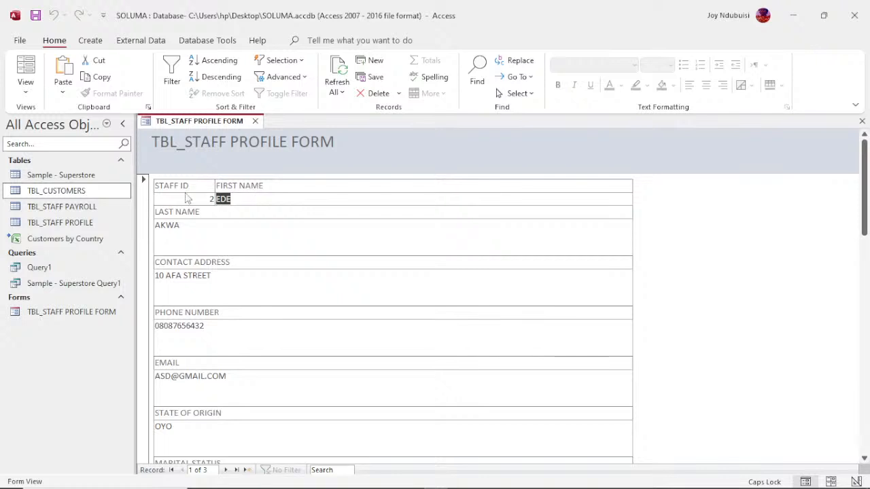
click(188, 197)
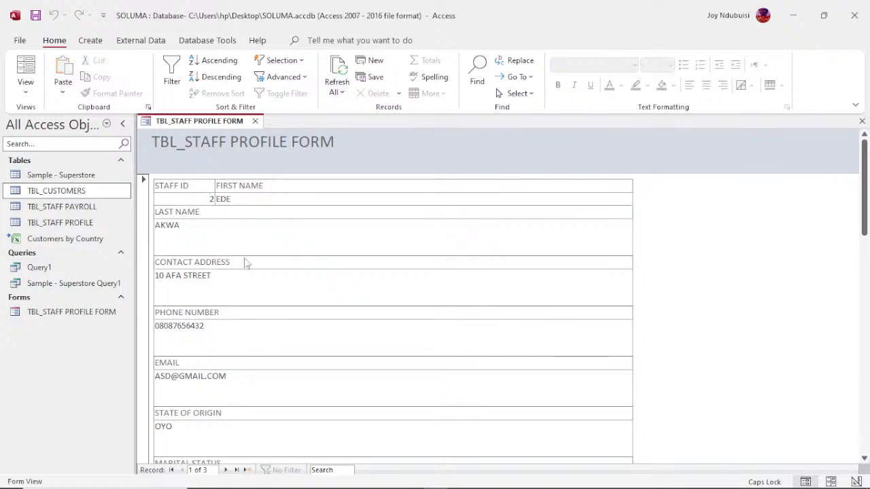
right_click(223, 126)
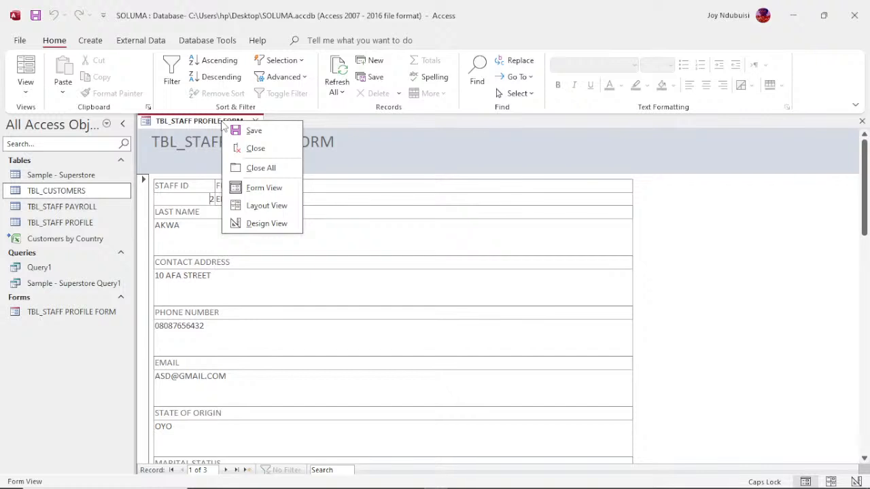
- Return to Design View and make the TBL_STAFF PROFILE FORM header label bold
click(266, 224)
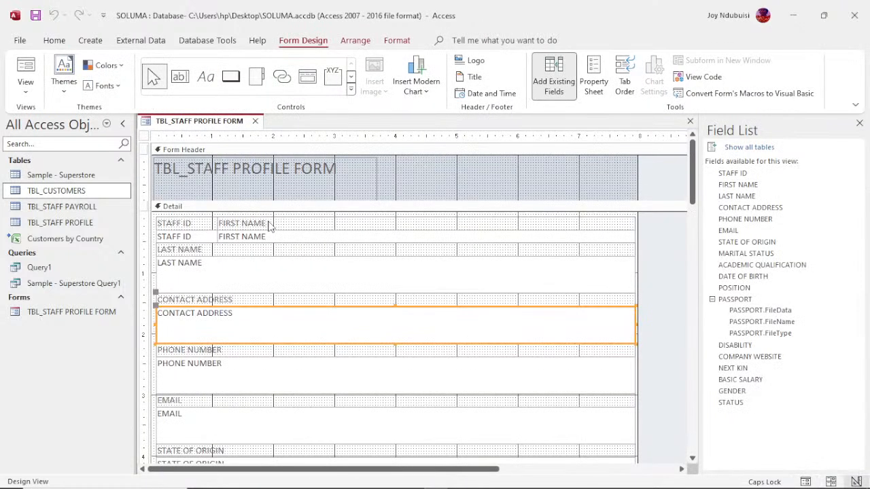
click(348, 172)
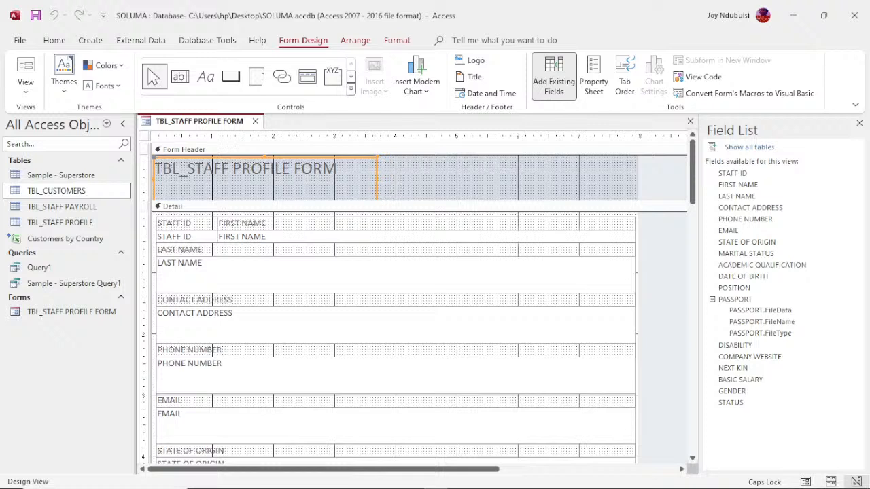
click(398, 42)
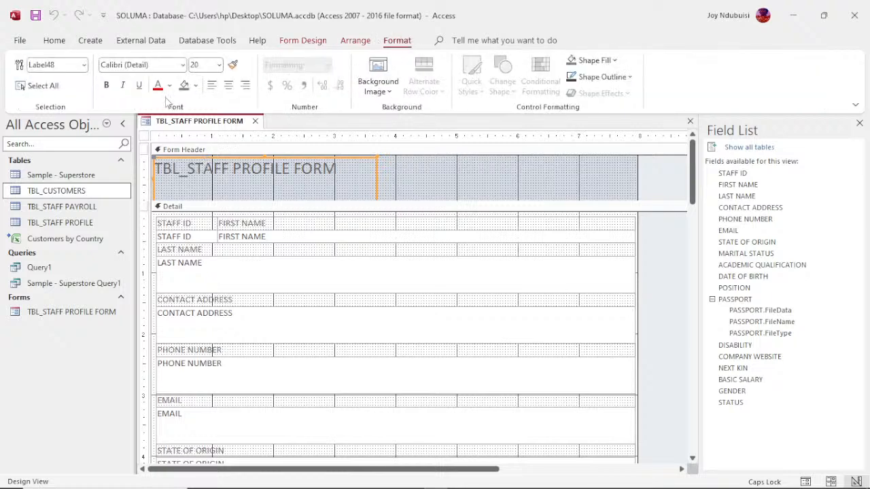
click(109, 86)
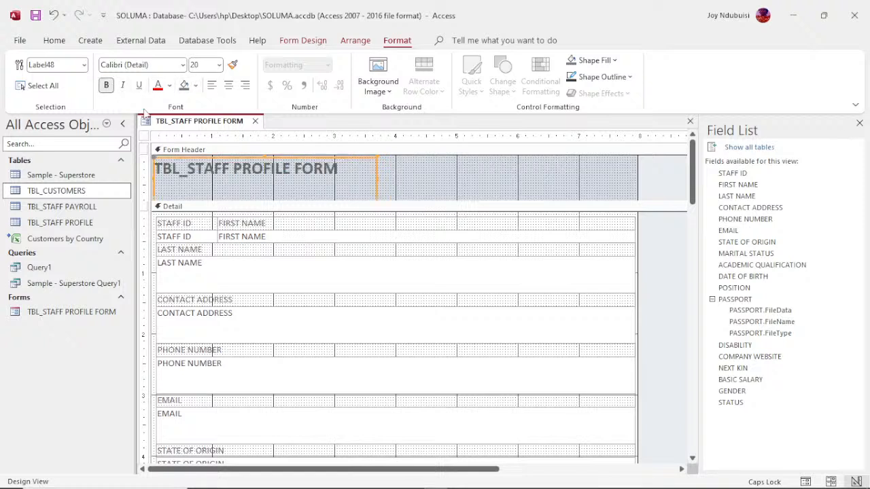
click(183, 65)
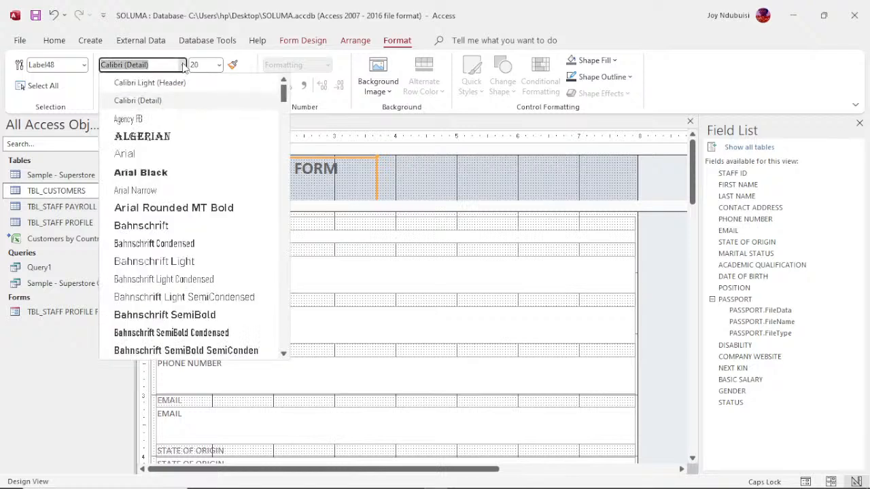
- Set the title to Arial Black, widen its label to fit one line, and centre it
click(154, 174)
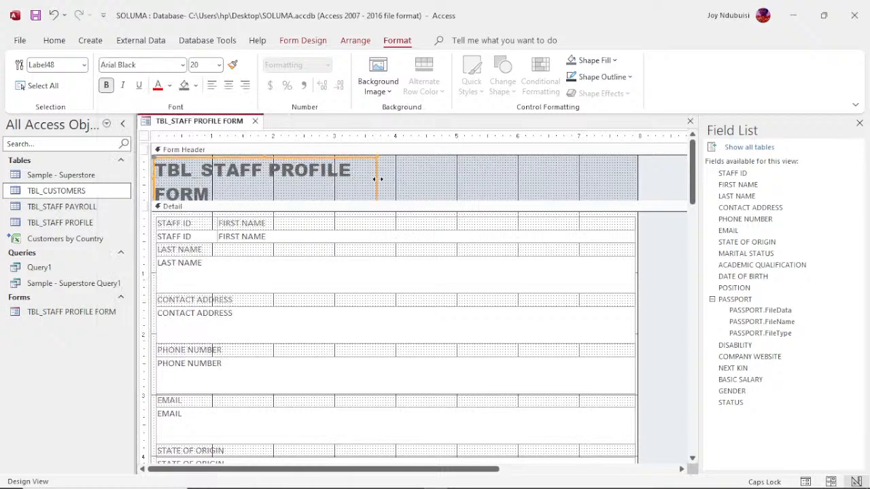
drag(377, 178, 497, 191)
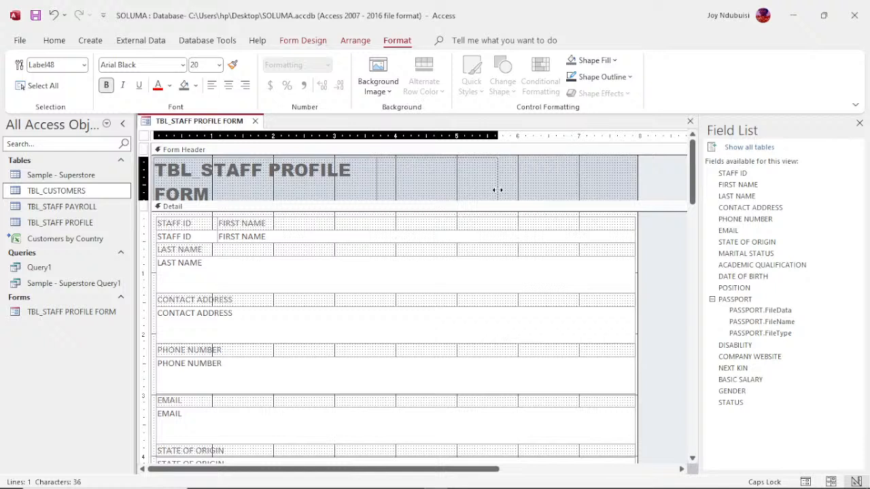
drag(497, 191, 518, 190)
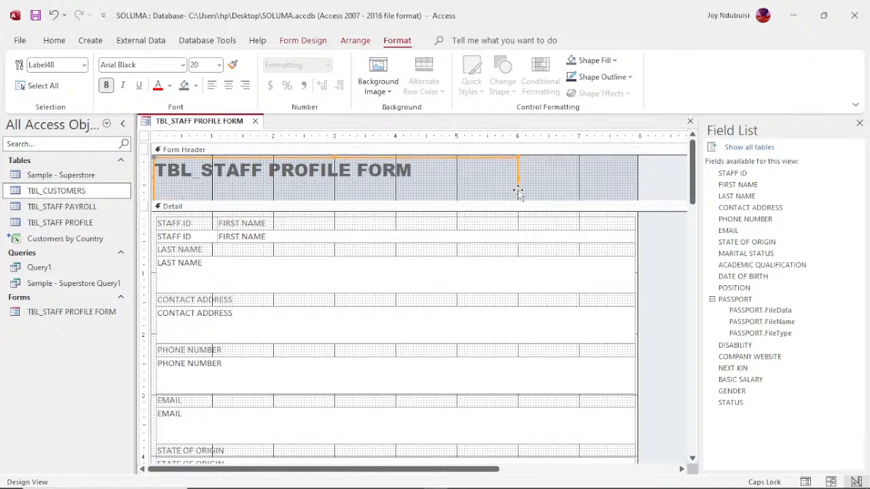
click(229, 86)
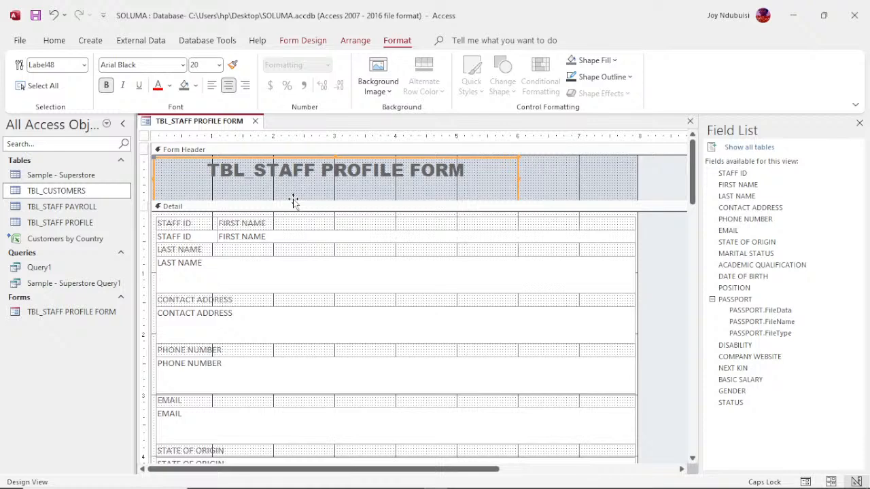
- Make the Form Header section taller and reduce the title label's height
drag(295, 200, 300, 185)
click(301, 184)
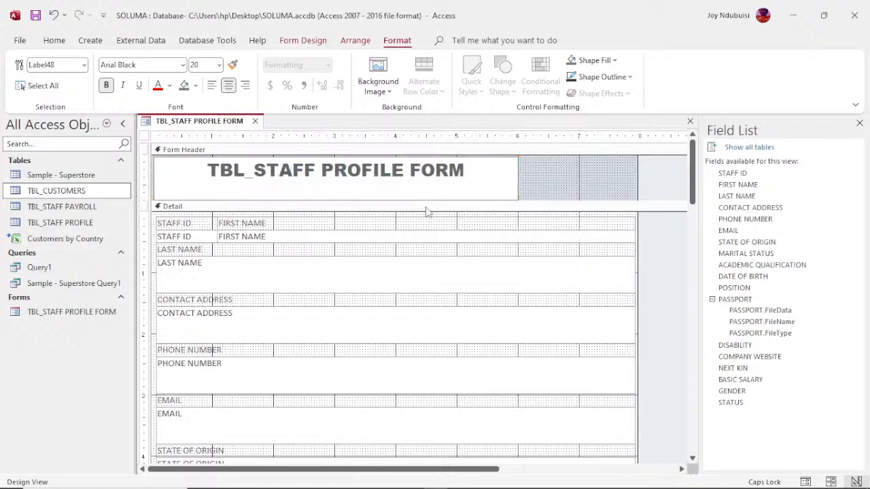
click(546, 179)
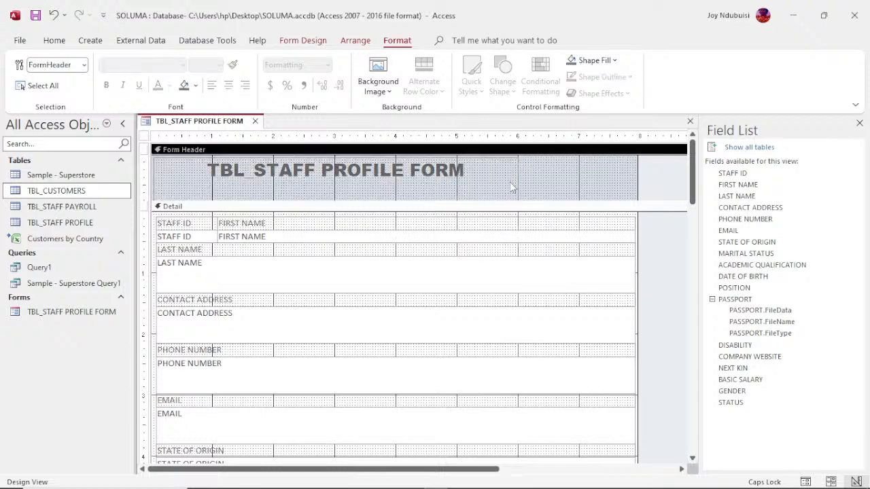
click(512, 188)
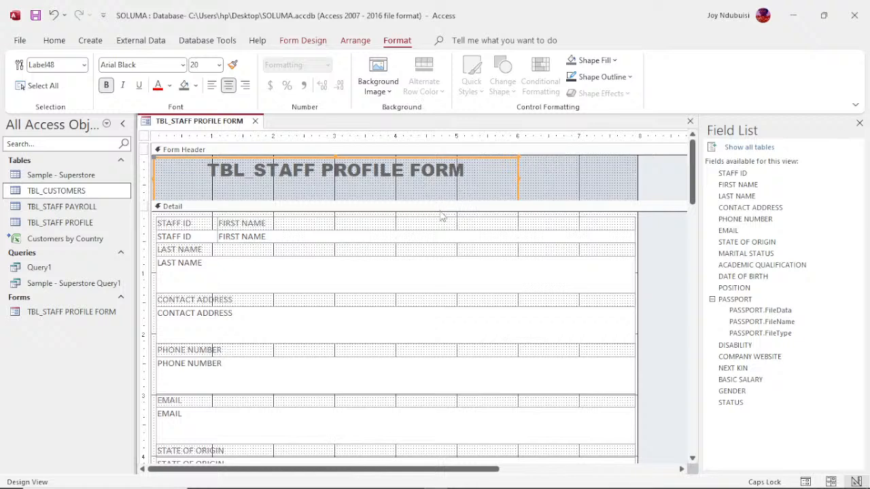
drag(441, 202, 445, 220)
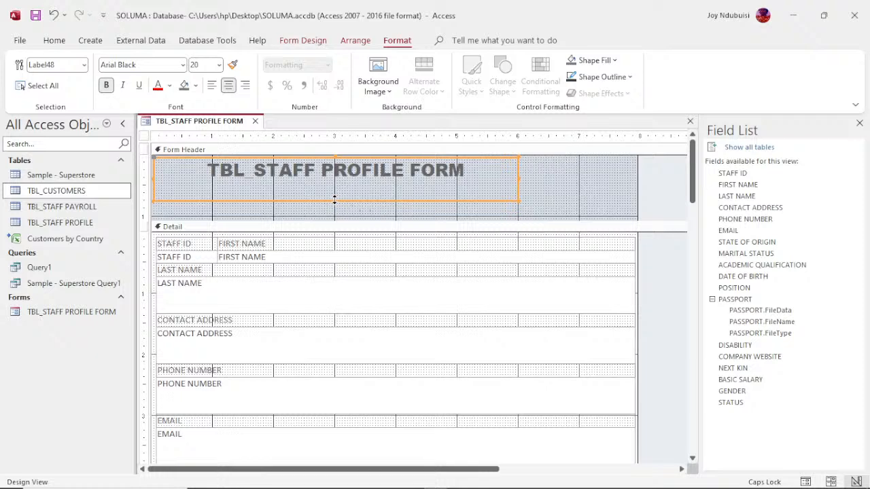
drag(335, 200, 335, 185)
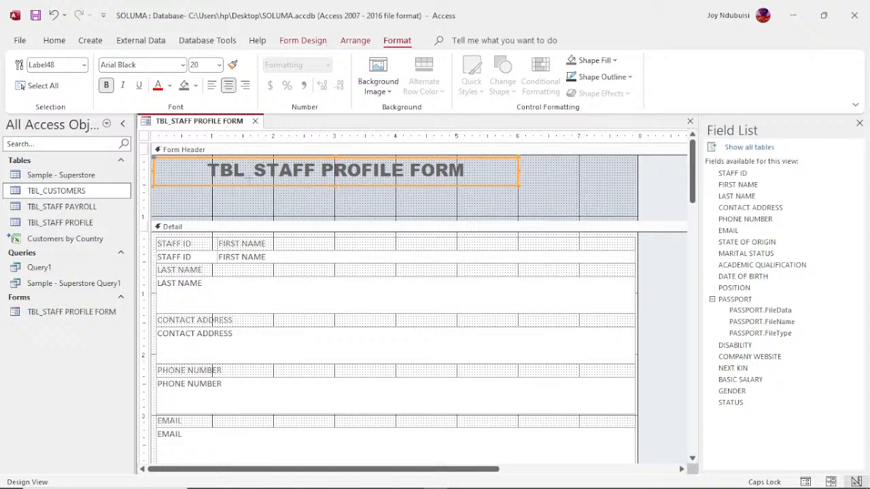
- Delete 'TBL_' from the header title and drag the Form Header's bottom edge up to shorten it
click(253, 170)
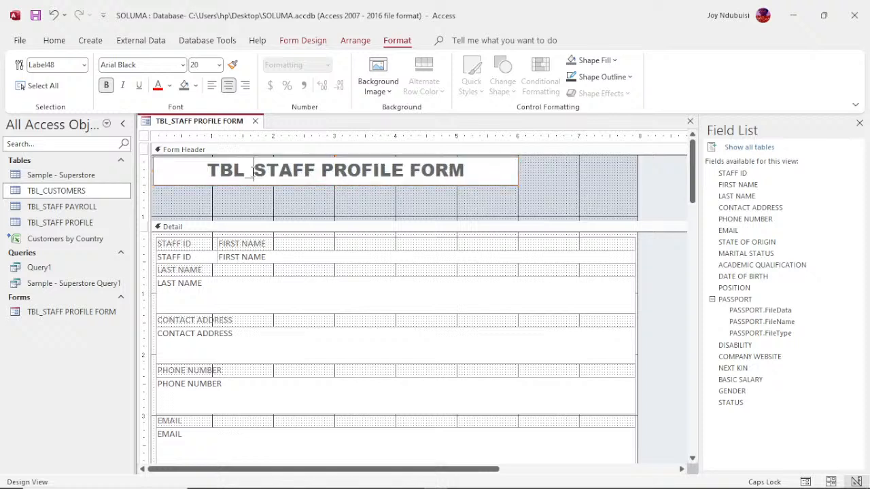
key(BackSpace)
key(BackSpace)
key(BackSpace)
key(BackSpace)
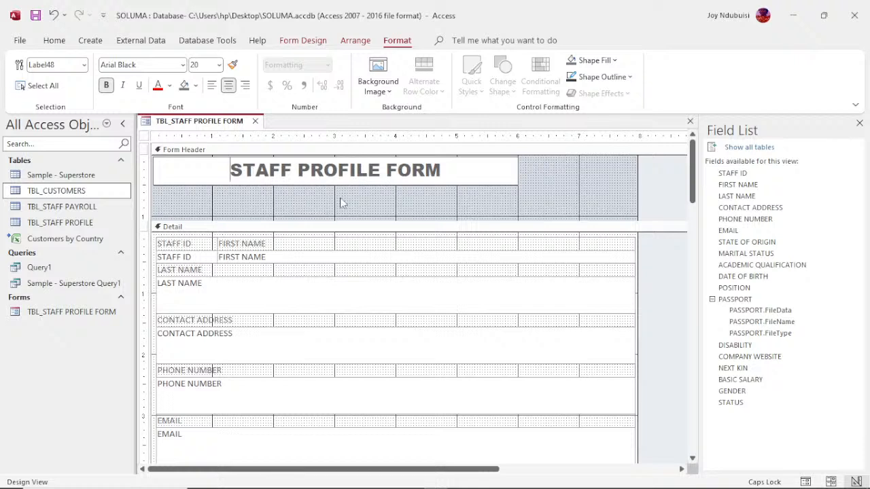
click(362, 218)
click(363, 218)
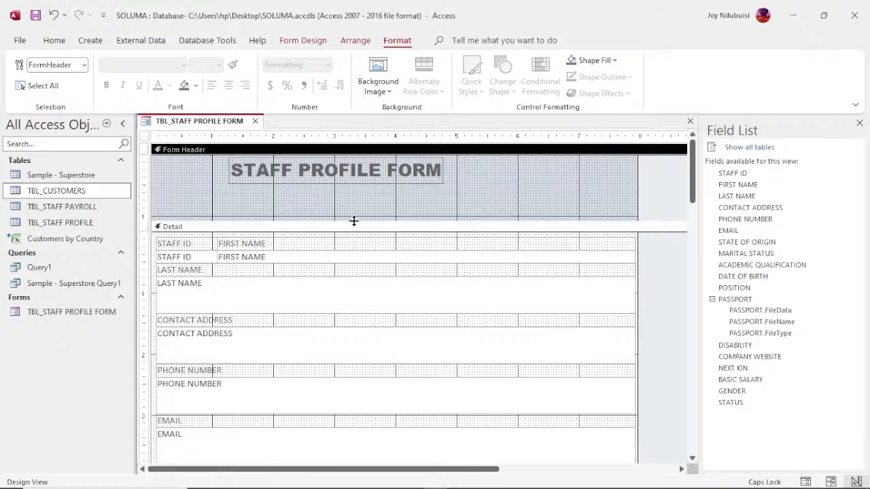
drag(354, 221, 359, 195)
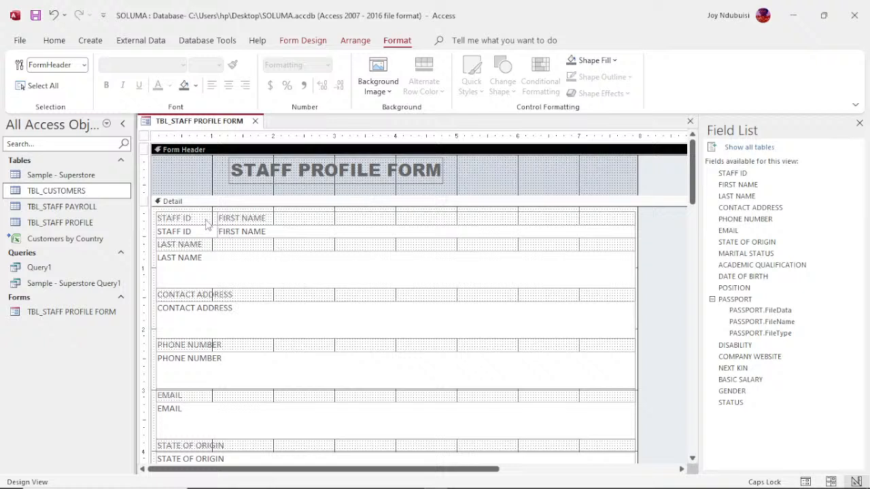
click(262, 221)
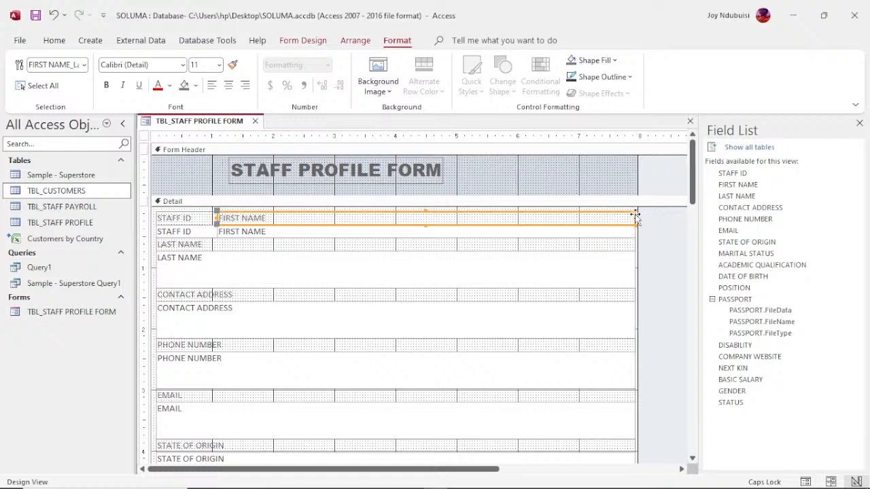
- Narrow the FIRST NAME label and text box by dragging their right edges left
drag(636, 218, 274, 218)
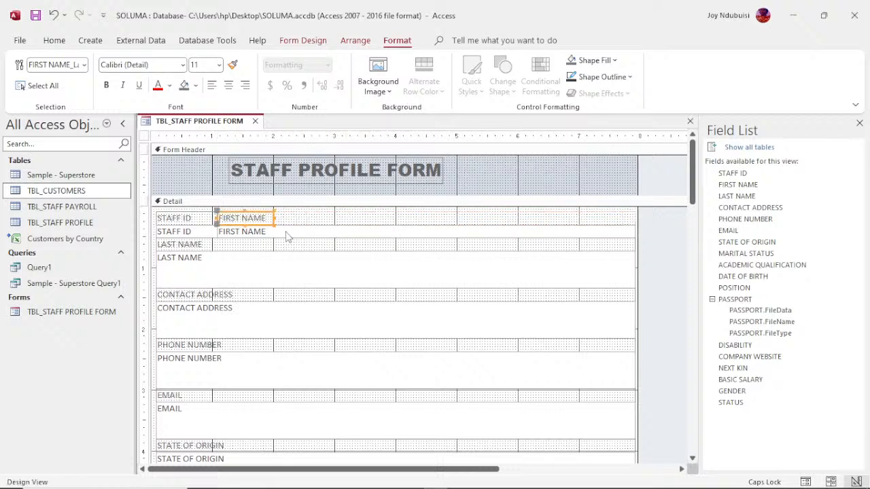
click(287, 233)
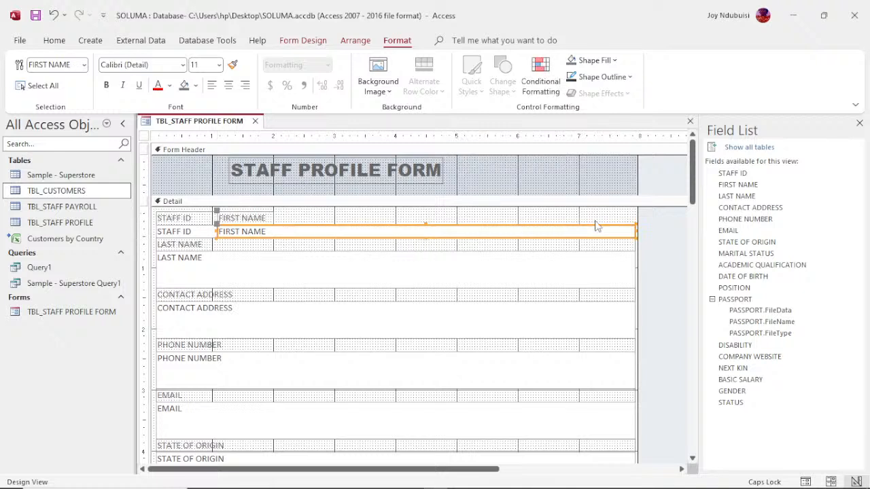
drag(635, 231, 457, 235)
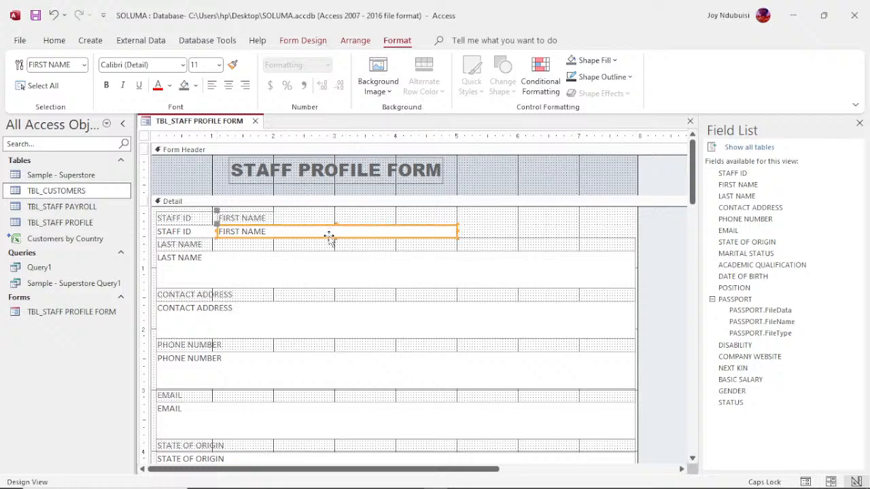
- Try moving the FIRST NAME field up into the header, undoing both attempts with Ctrl+Z
drag(330, 238, 388, 221)
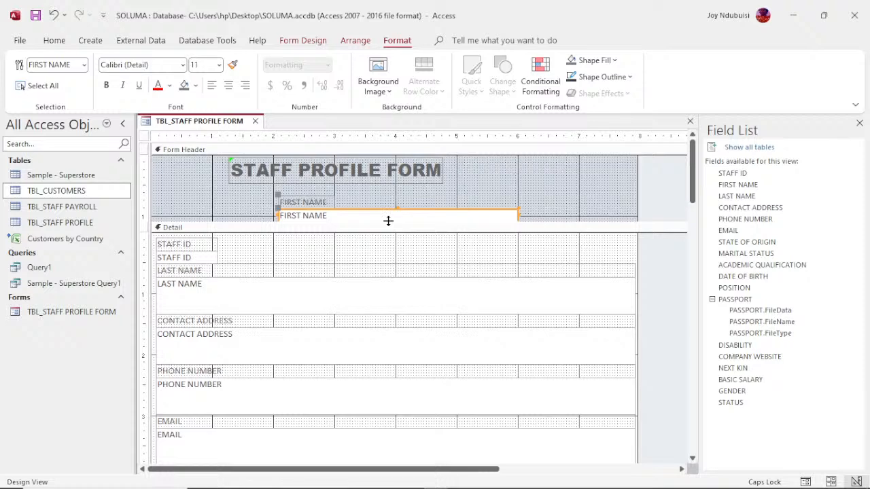
key(ctrl+z)
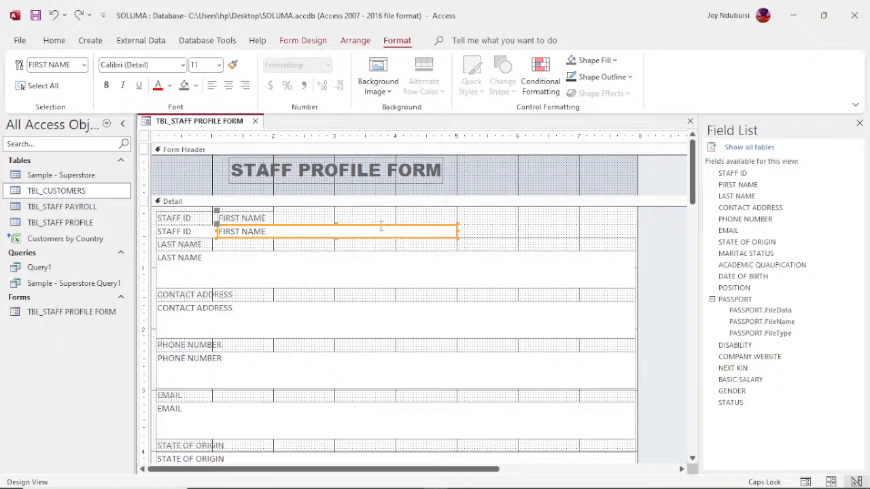
drag(379, 229, 448, 211)
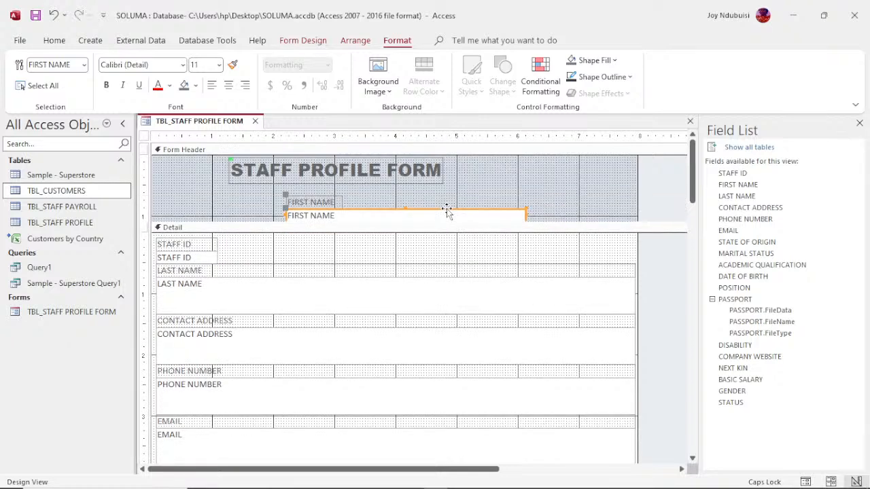
key(ctrl+z)
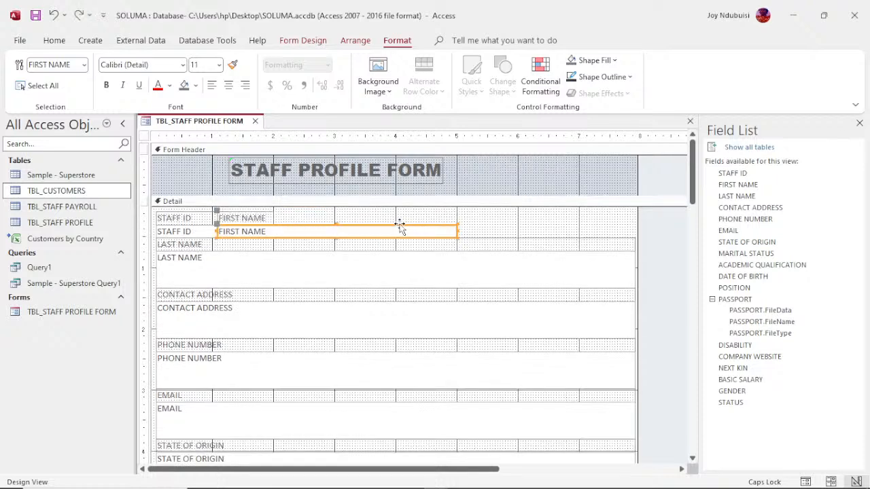
- Snap the FIRST NAME text box to the grid, then delete it along with its label
right_click(401, 230)
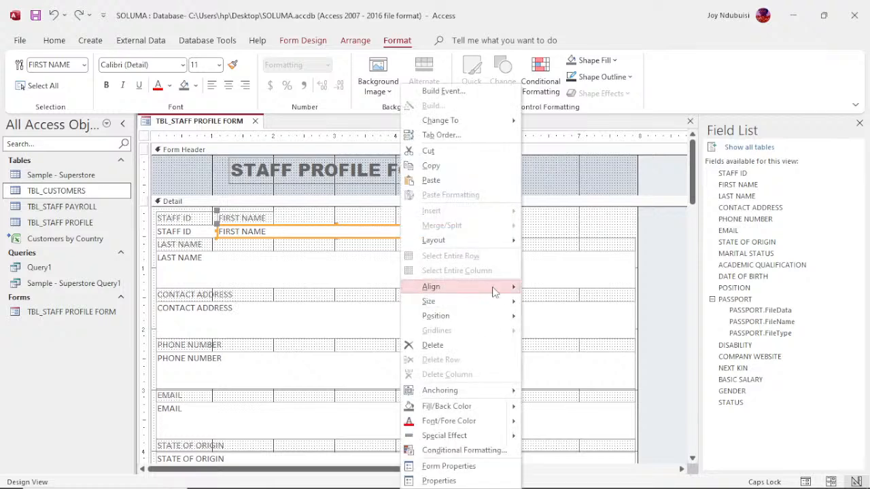
mouse_move(494, 291)
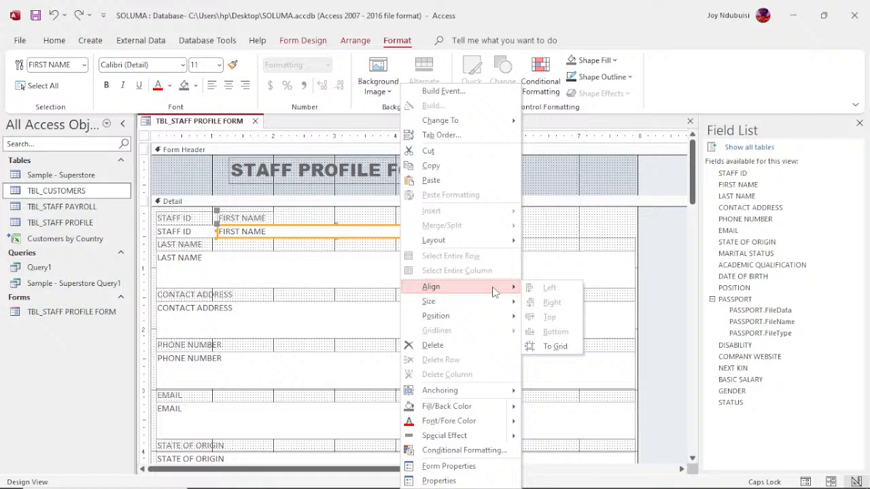
click(563, 346)
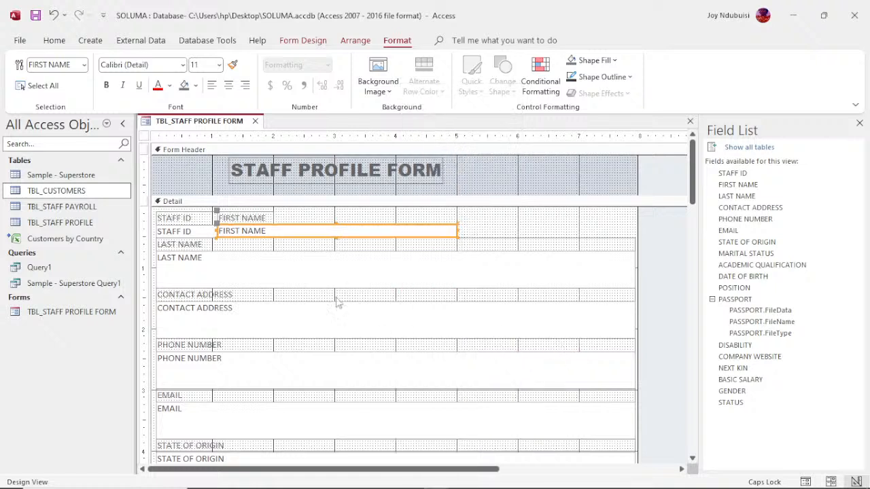
click(269, 221)
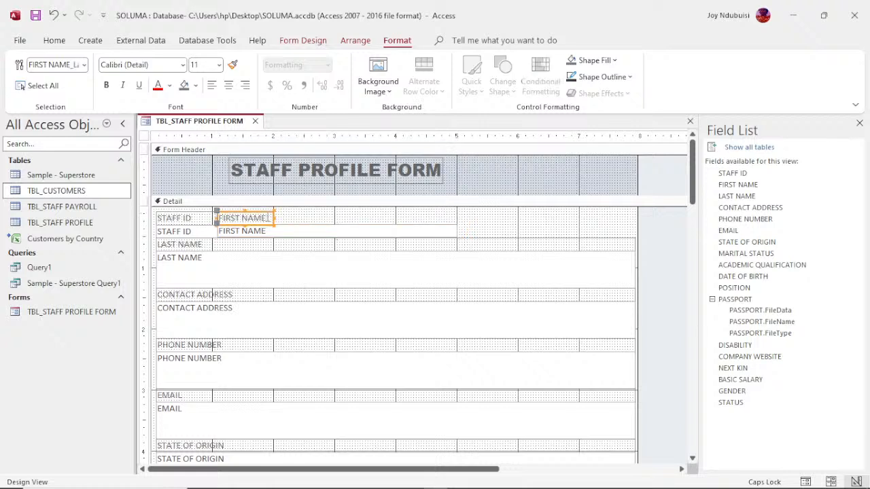
click(292, 231)
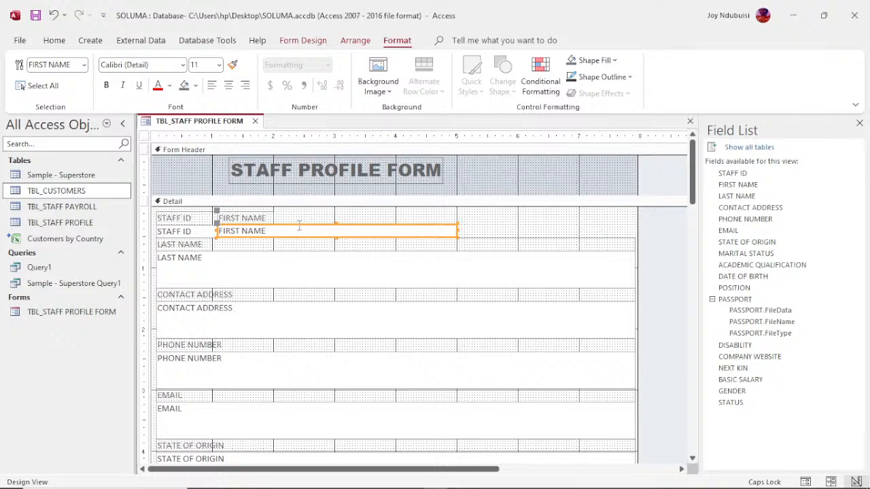
key(Delete)
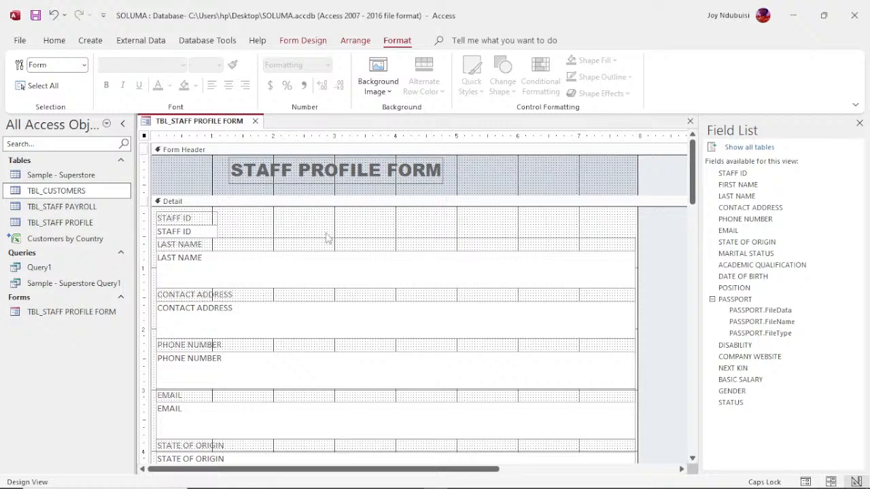
click(303, 40)
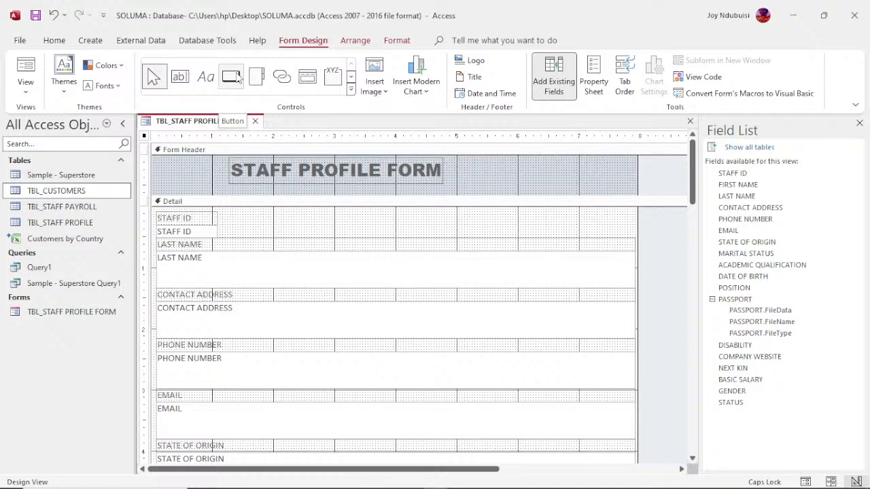
- Add a text box labelled FIRST NAME beside STAFF ID and nudge its label up-left
click(187, 77)
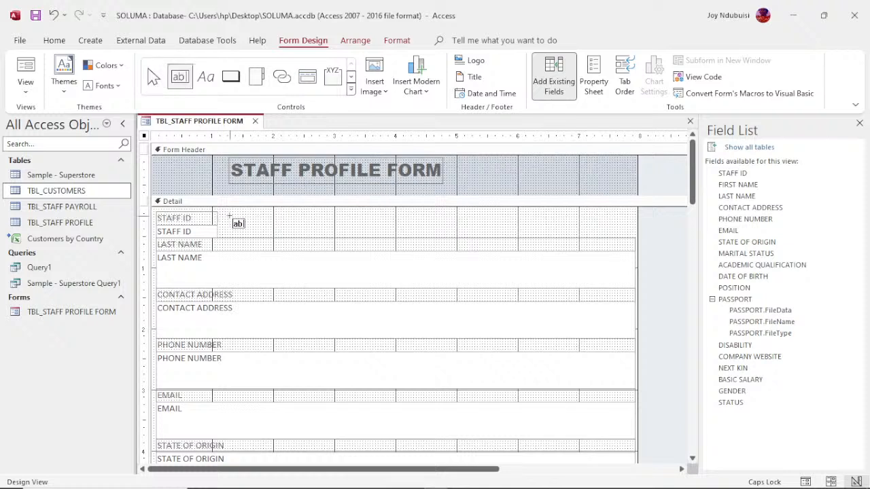
click(229, 216)
text(F)
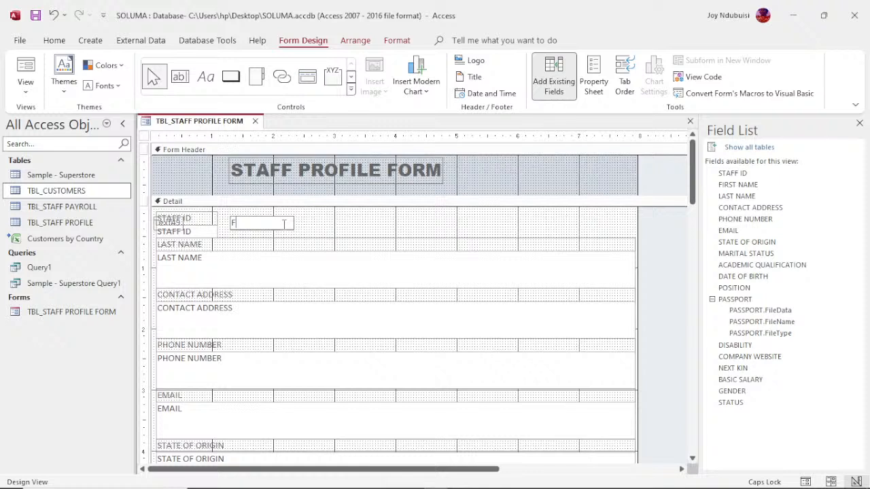
text(IRST NAME)
click(293, 233)
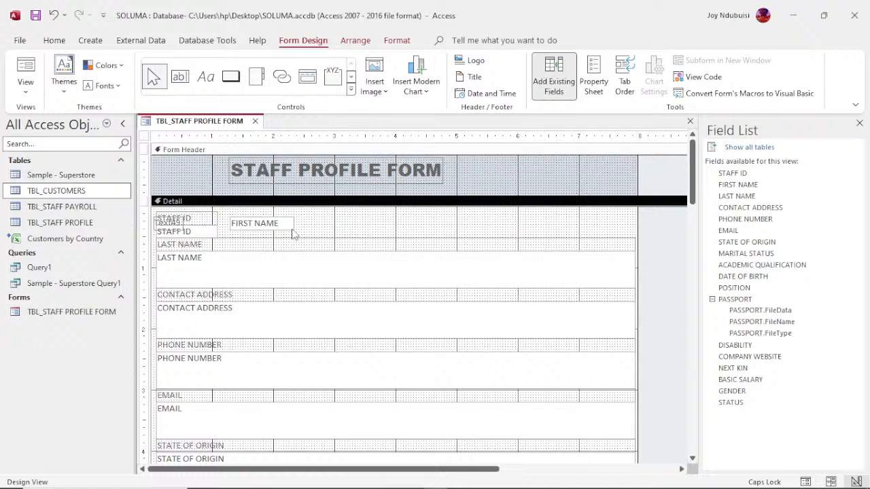
click(275, 224)
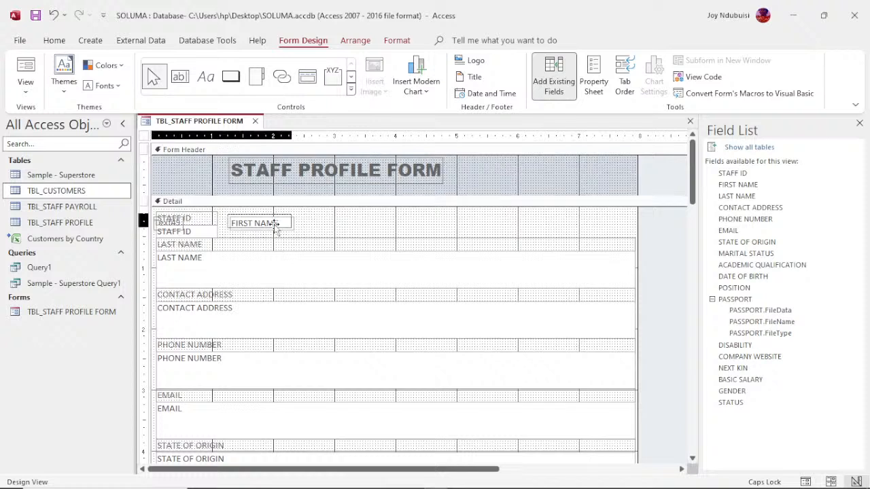
drag(275, 226, 271, 221)
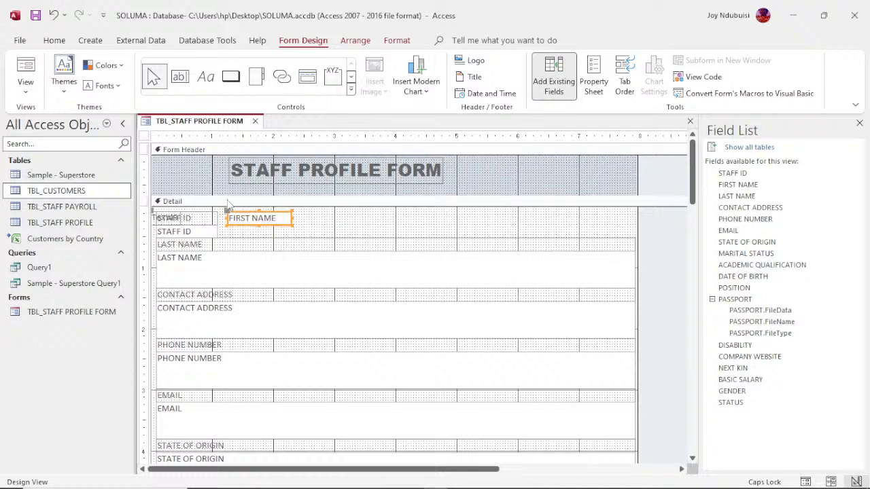
- Draw an extra text box beside FIRST NAME, then undo it, keeping only the FIRST NAME controls
click(181, 77)
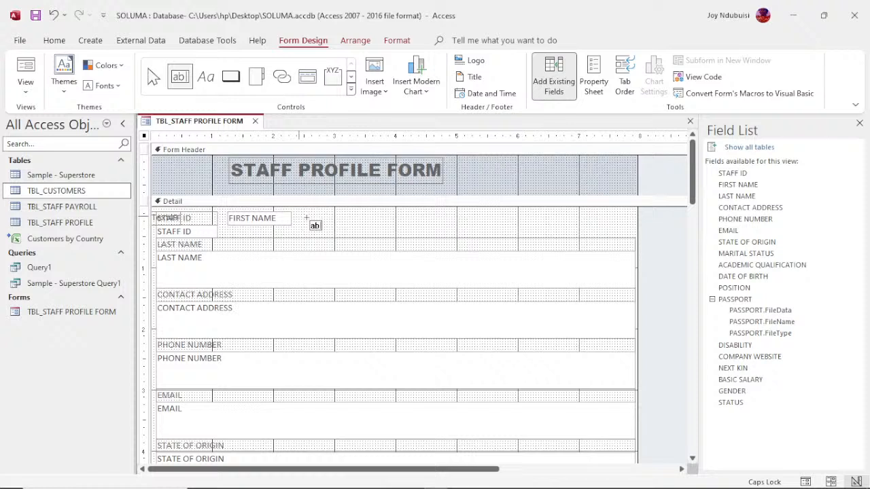
drag(299, 219, 477, 226)
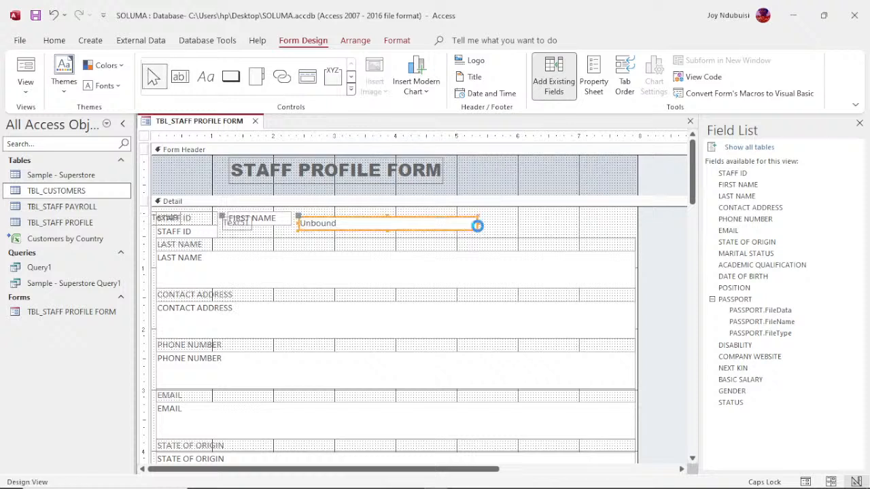
key(ctrl+z)
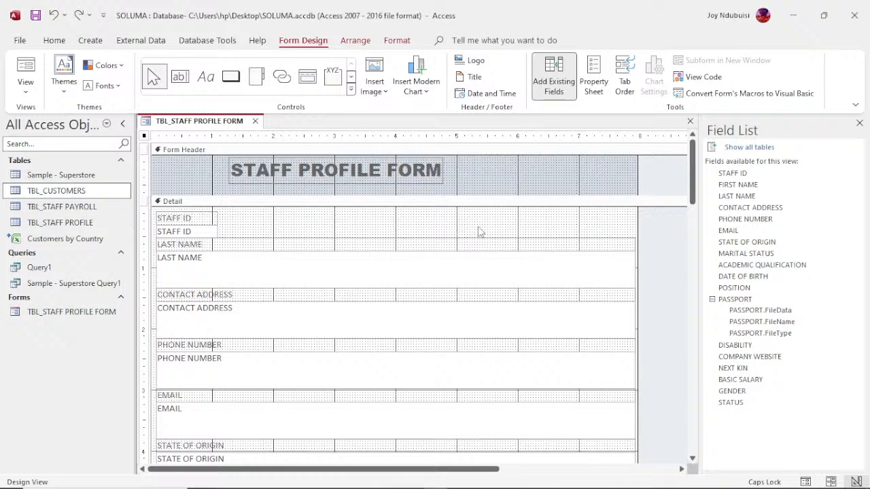
key(ctrl+z)
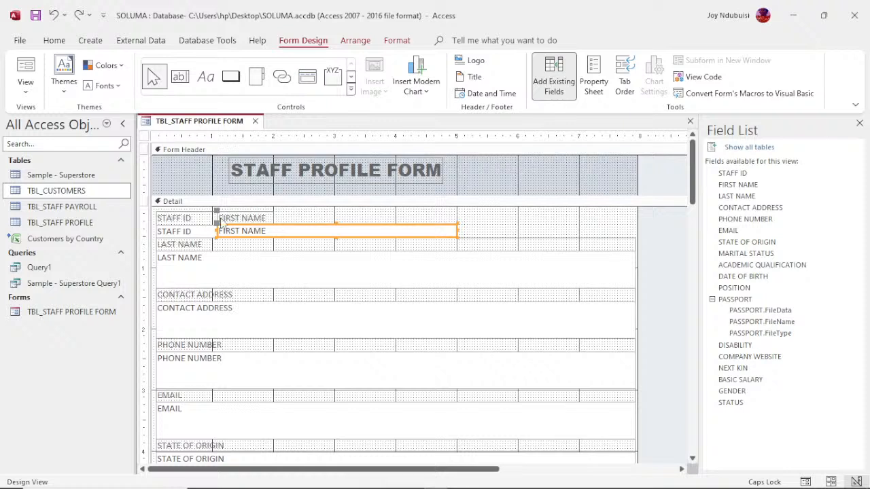
- Select the FIRST NAME label and field together and align them on their right edges
click(284, 216)
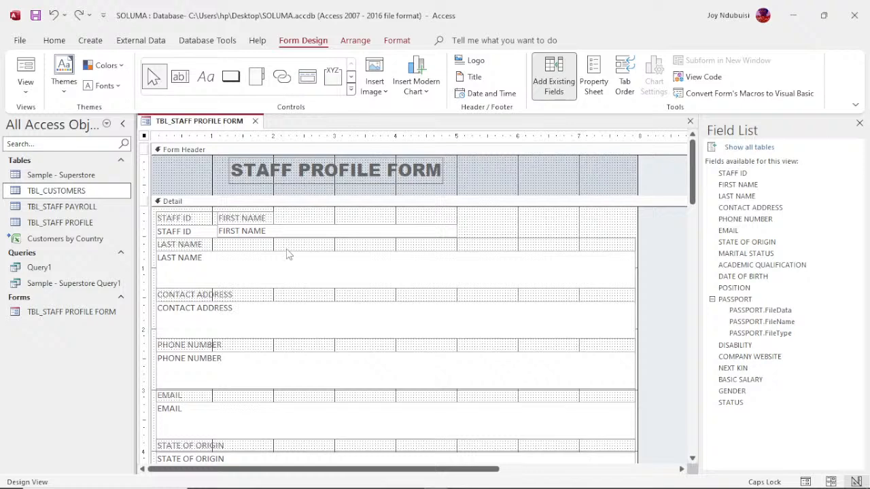
drag(289, 254, 253, 210)
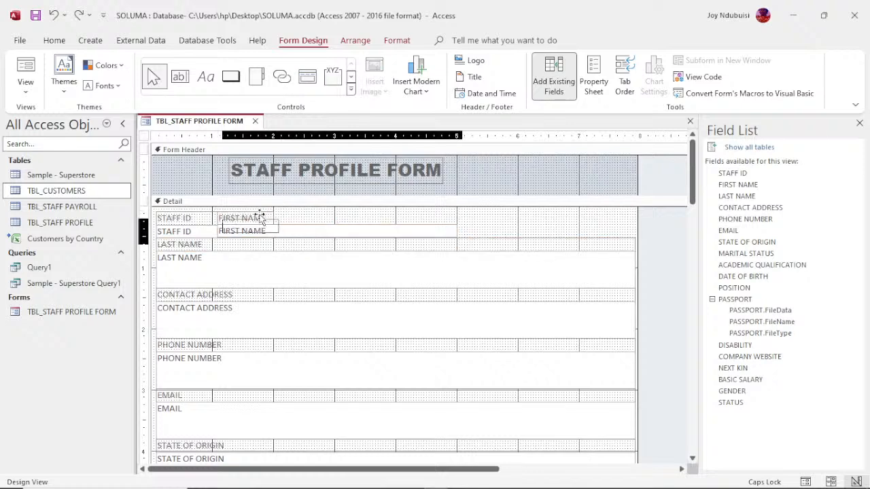
click(254, 211)
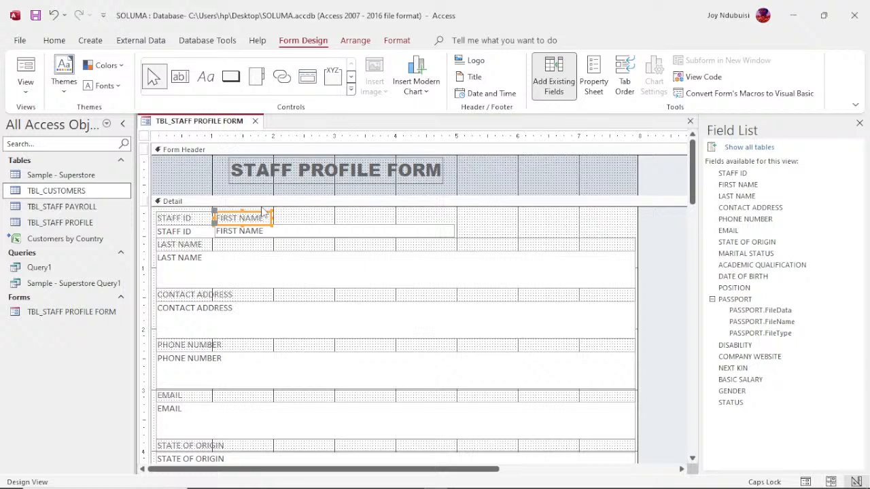
drag(262, 207, 275, 234)
right_click(274, 235)
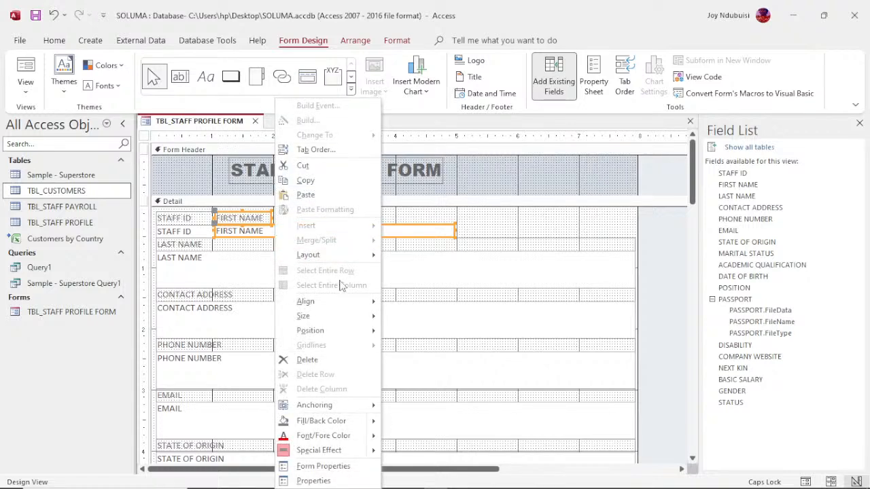
mouse_move(346, 310)
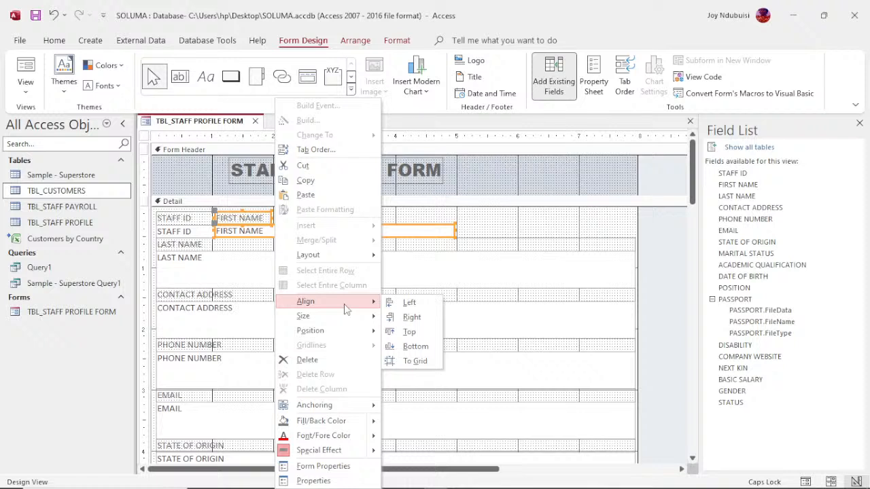
click(410, 321)
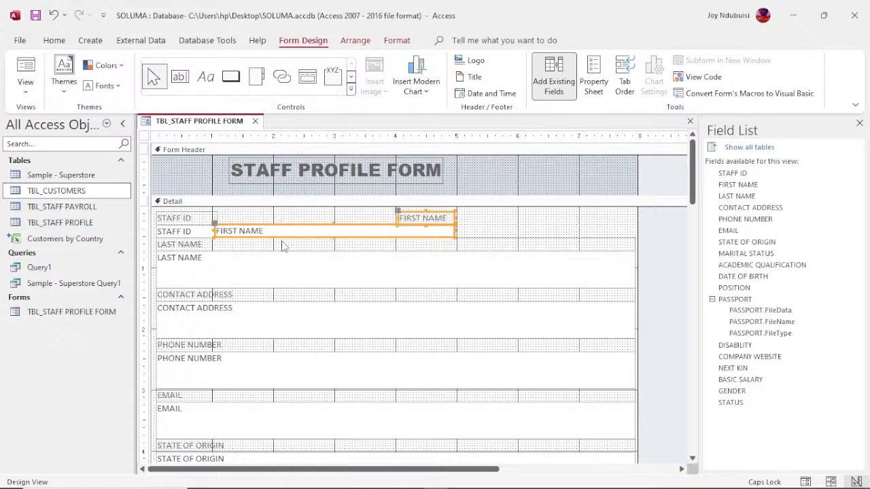
- Left-align the FIRST NAME label and field, then shift both right to leave a gap after STAFF ID
right_click(440, 216)
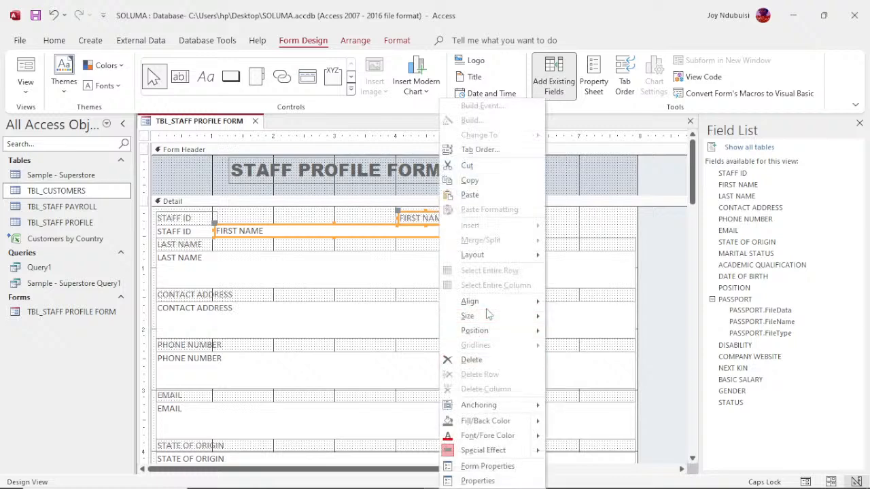
mouse_move(485, 306)
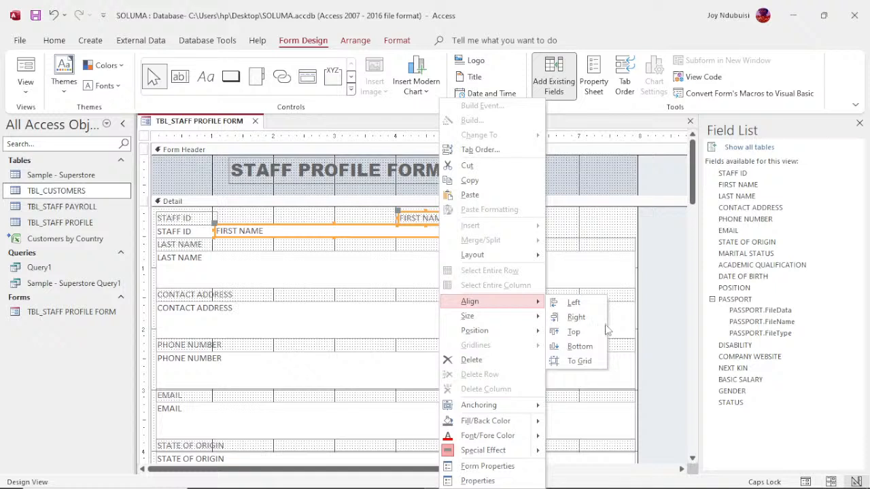
click(575, 304)
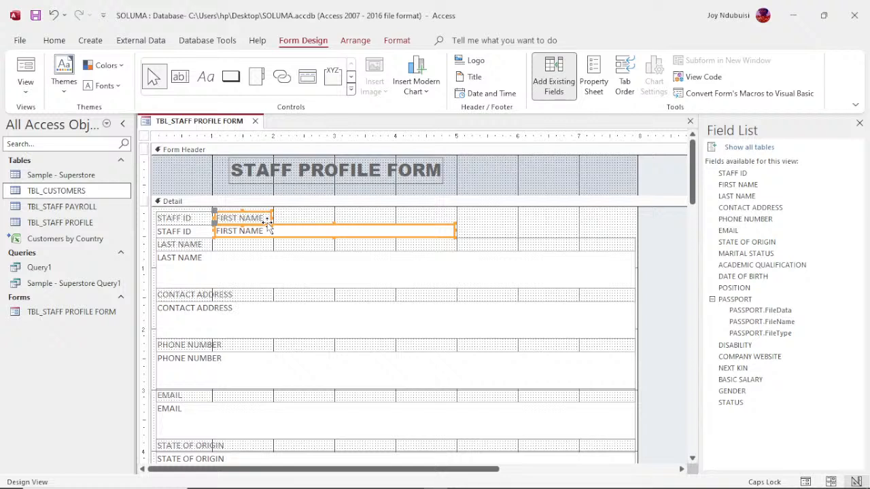
drag(267, 223, 344, 223)
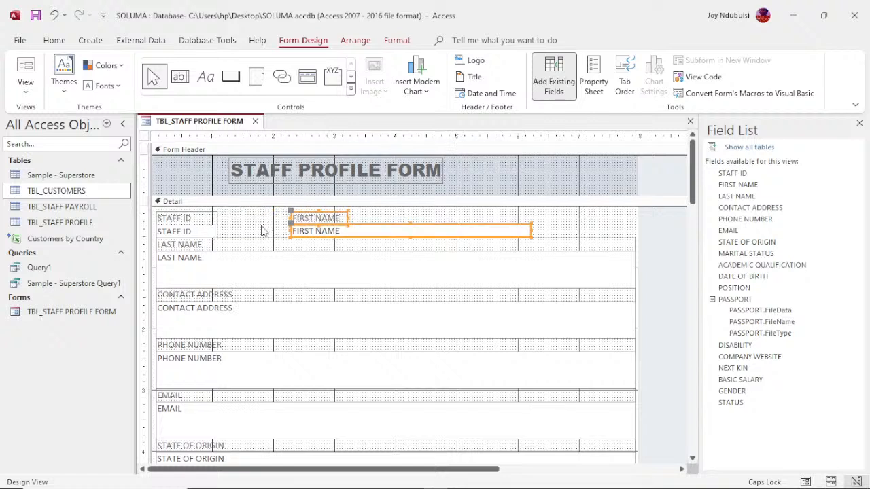
key(Left)
key(Left)
key(Left)
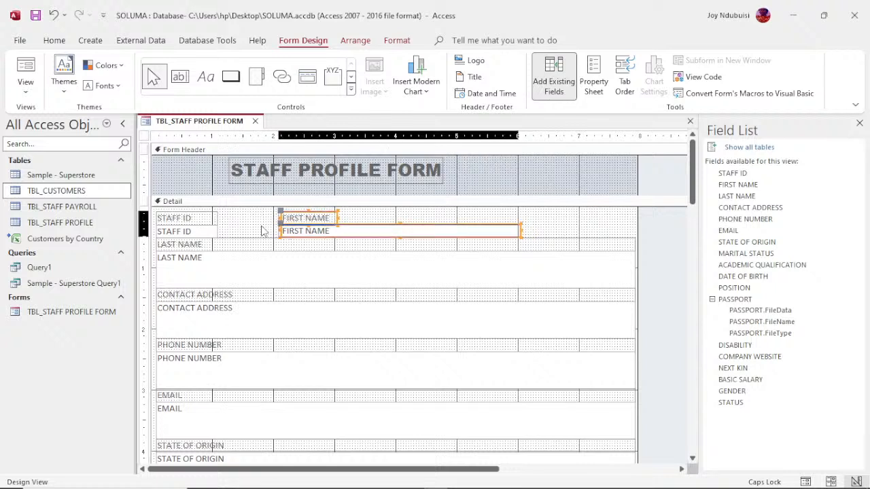
key(Left)
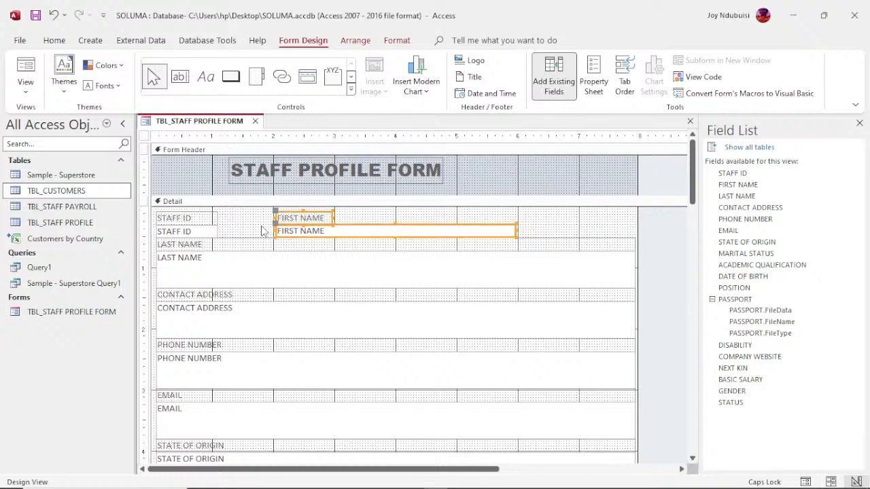
- Shrink the LAST NAME field to one line tall and narrow it to end where FIRST NAME ends
click(200, 249)
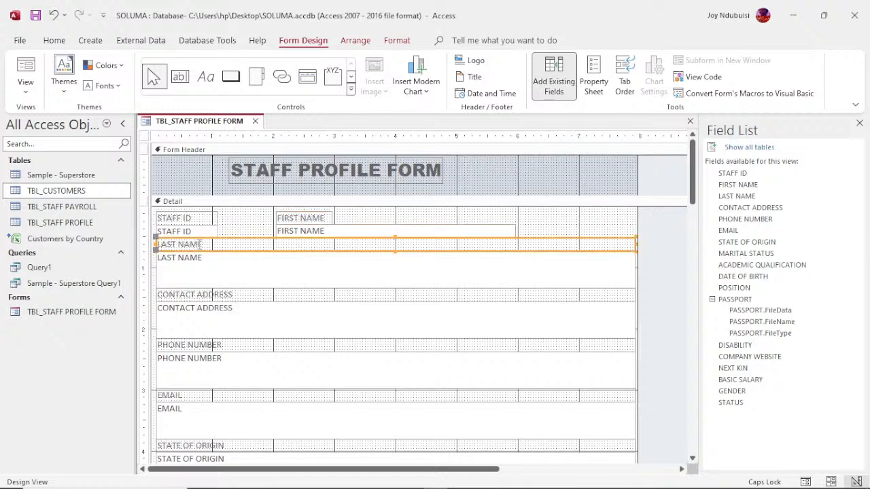
click(198, 259)
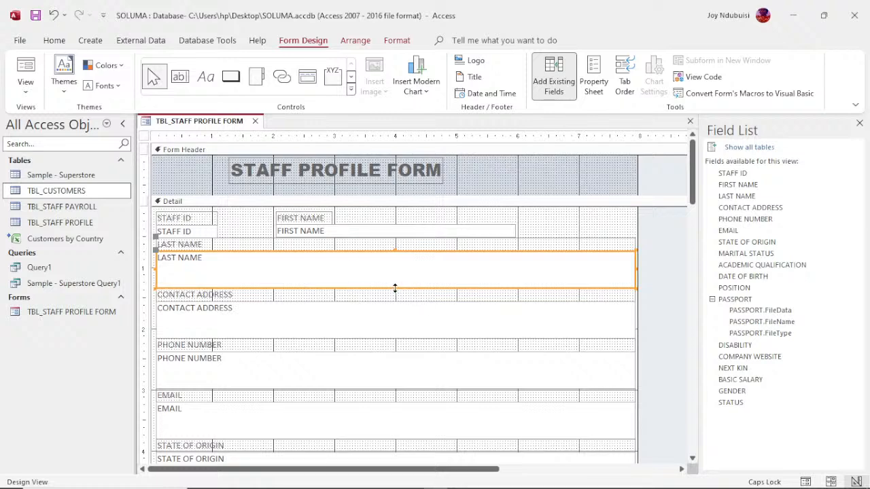
drag(395, 288, 395, 267)
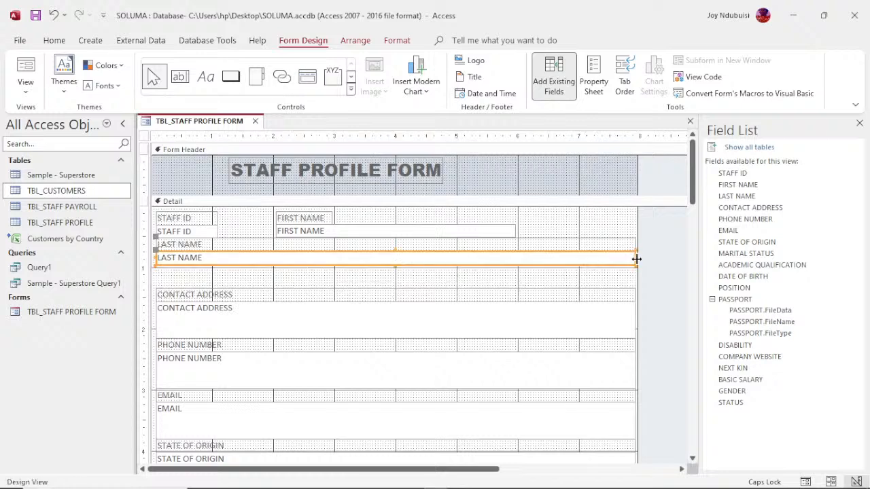
drag(636, 259, 516, 257)
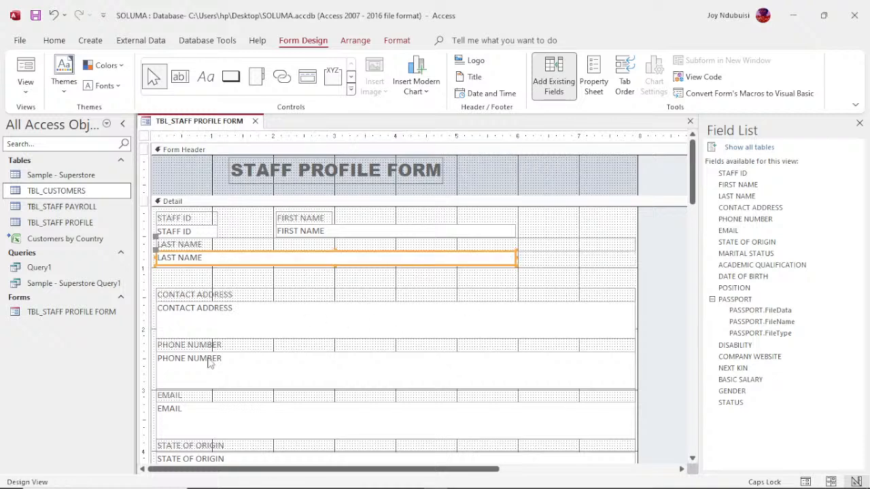
- Move the CONTACT ADDRESS label and field up slightly and narrow both to FIRST NAME's width
click(206, 294)
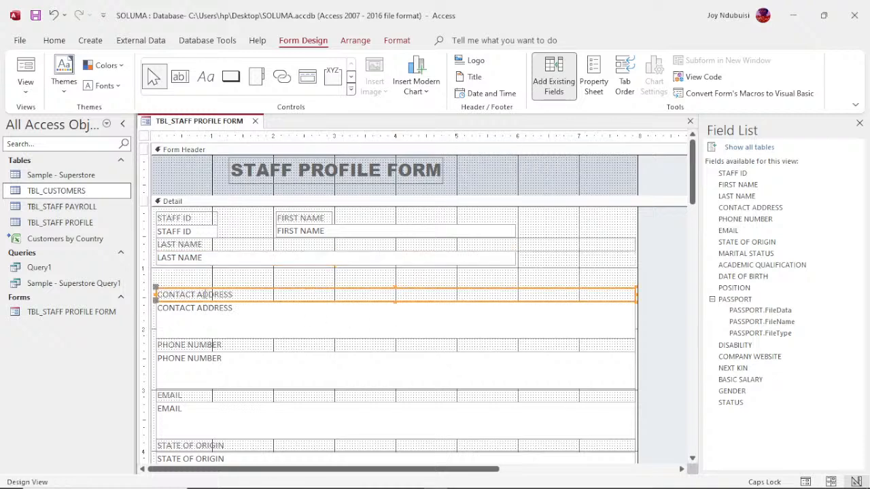
click(202, 290)
drag(202, 290, 202, 285)
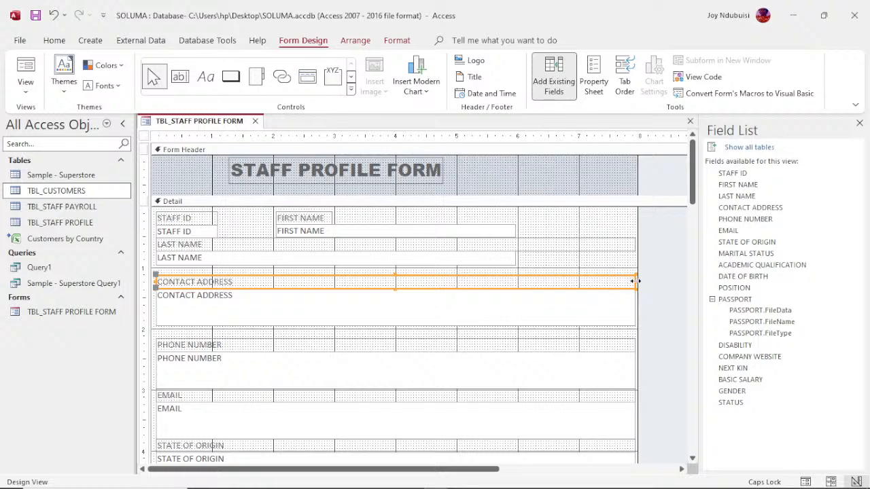
shift+click(576, 308)
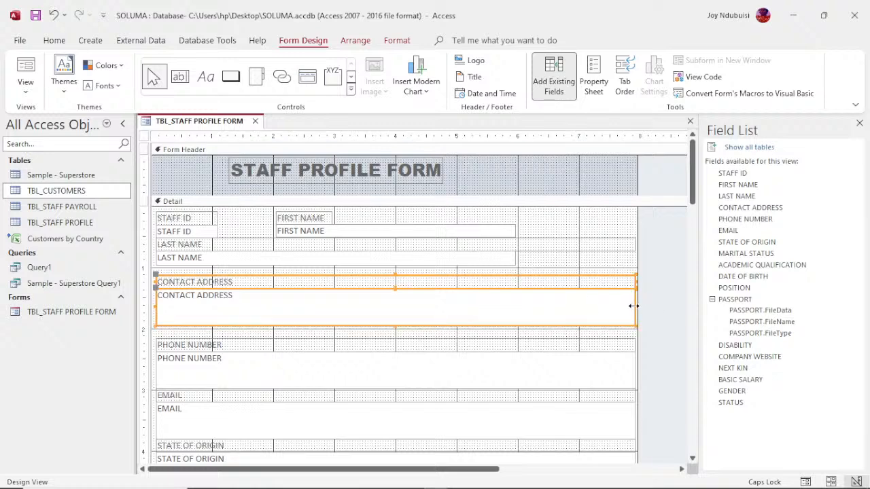
drag(635, 306, 516, 310)
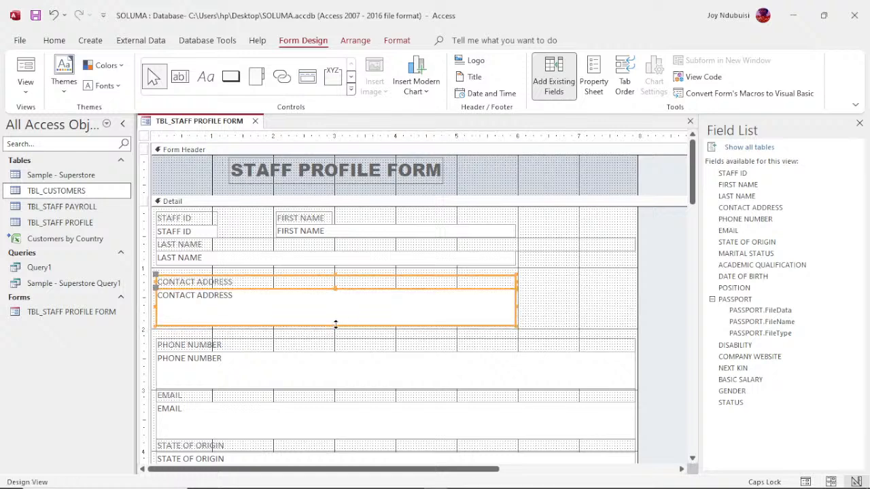
mouse_move(336, 324)
mouse_down()
mouse_move(338, 307)
mouse_move(340, 317)
mouse_up()
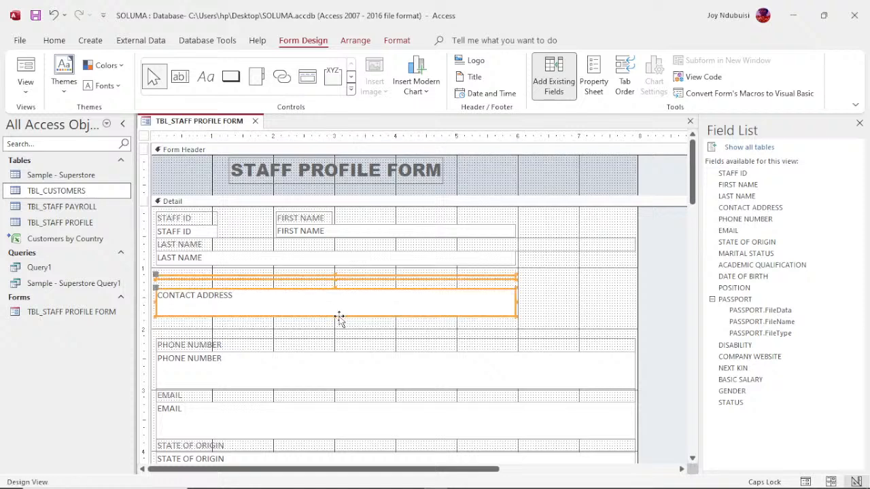
click(339, 312)
- Undo the last resize and shorten the CONTACT ADDRESS box's height instead
key(ctrl+z)
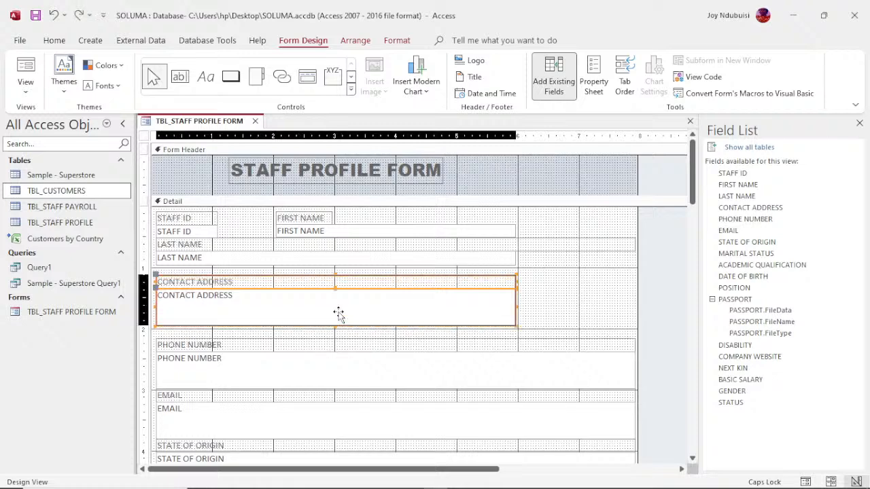
click(534, 303)
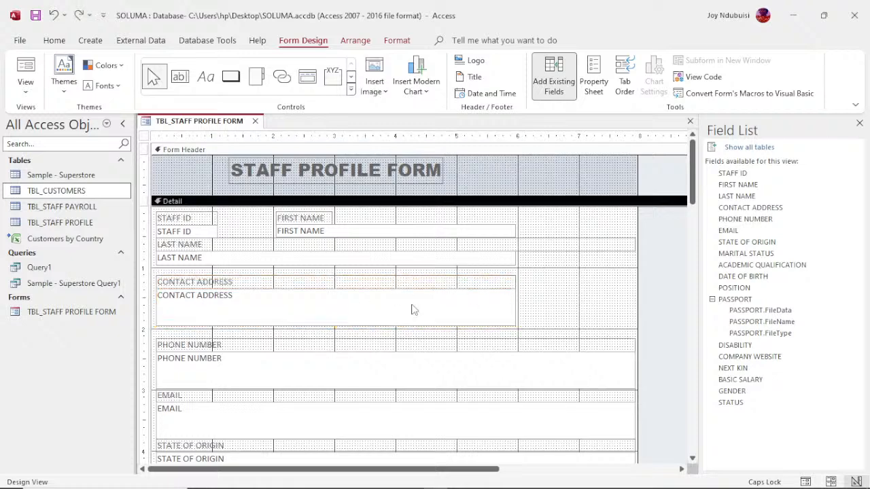
click(367, 311)
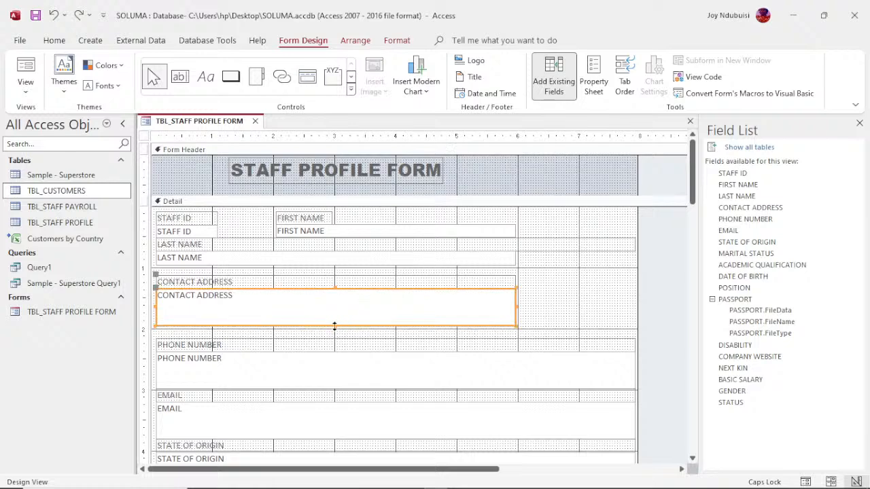
drag(335, 326, 339, 312)
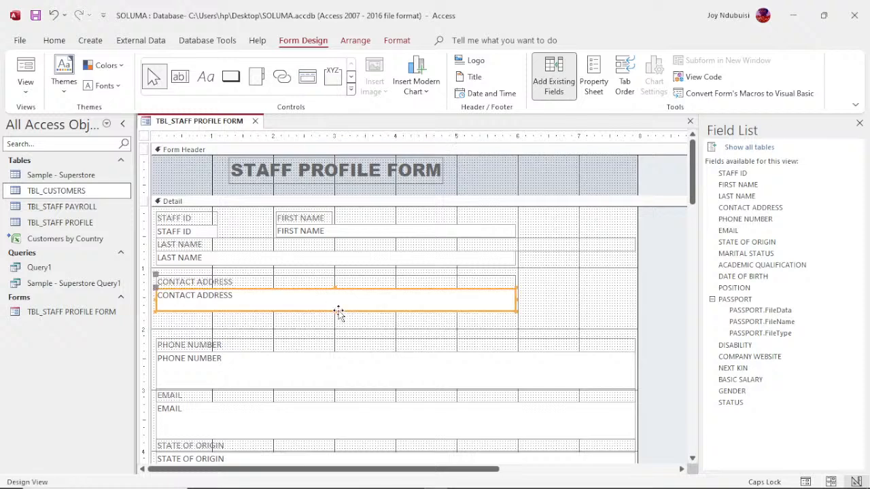
click(280, 342)
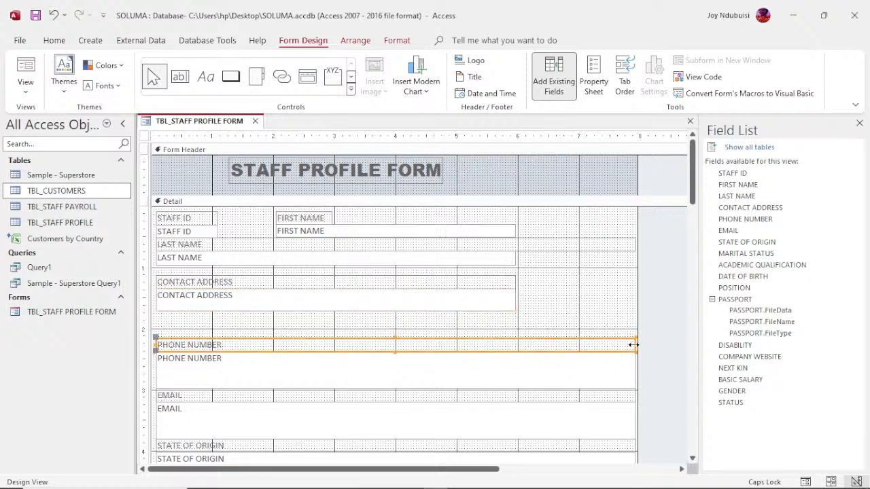
- Narrow the PHONE NUMBER label and box to the address width and make the box shorter
drag(634, 345, 515, 340)
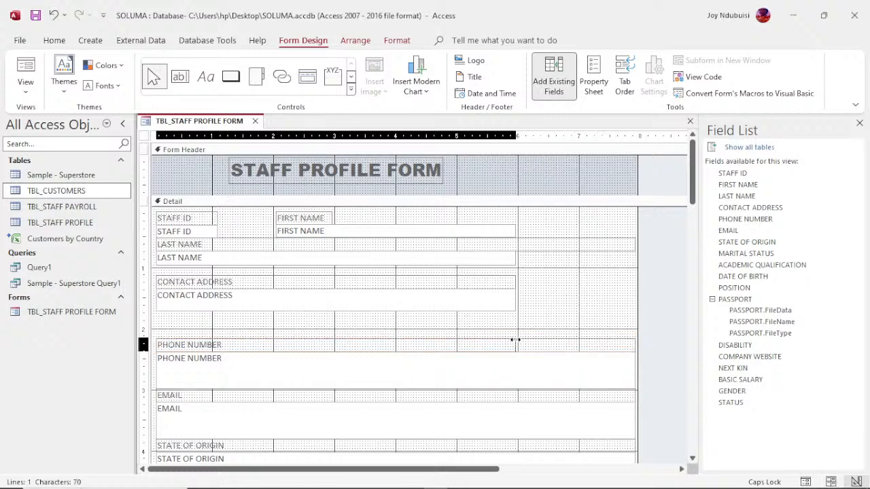
drag(515, 340, 515, 340)
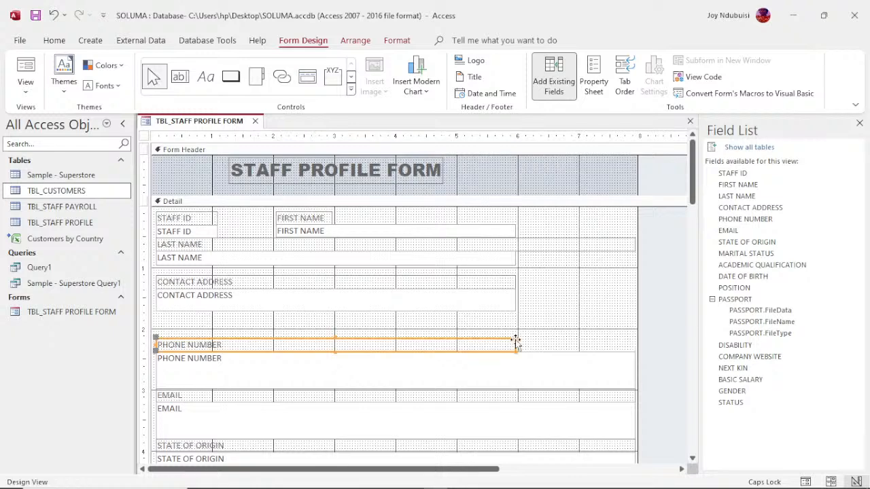
click(482, 379)
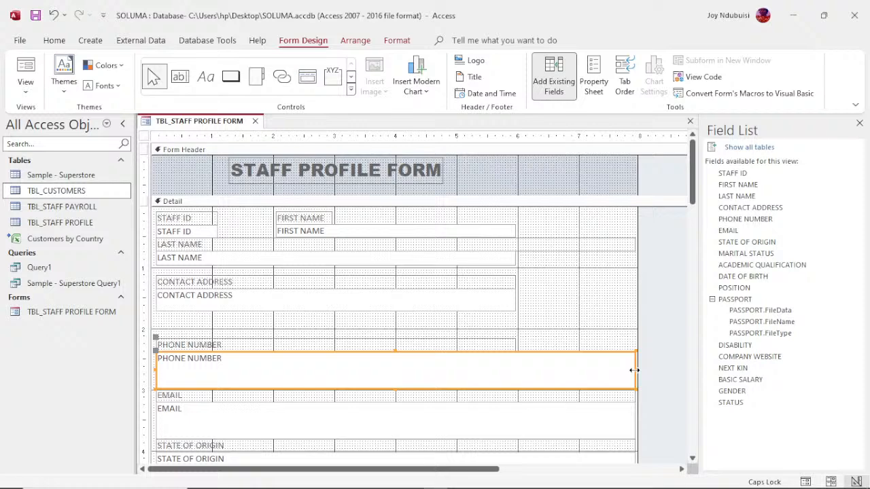
drag(634, 365, 517, 376)
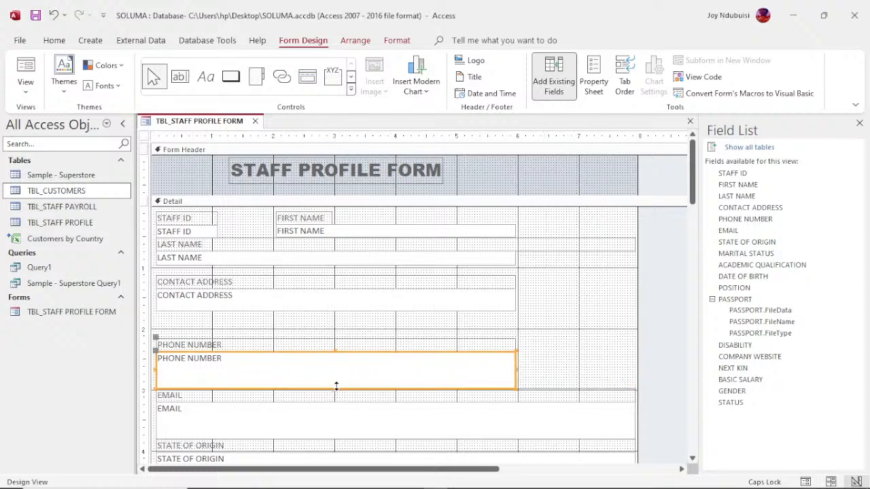
drag(336, 386, 340, 365)
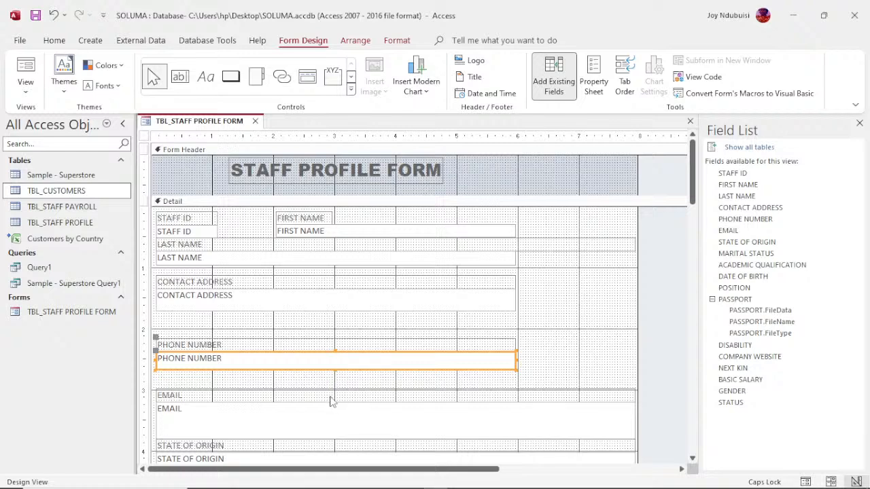
- Narrow the EMAIL label and box to the same width and make the box shorter
click(192, 398)
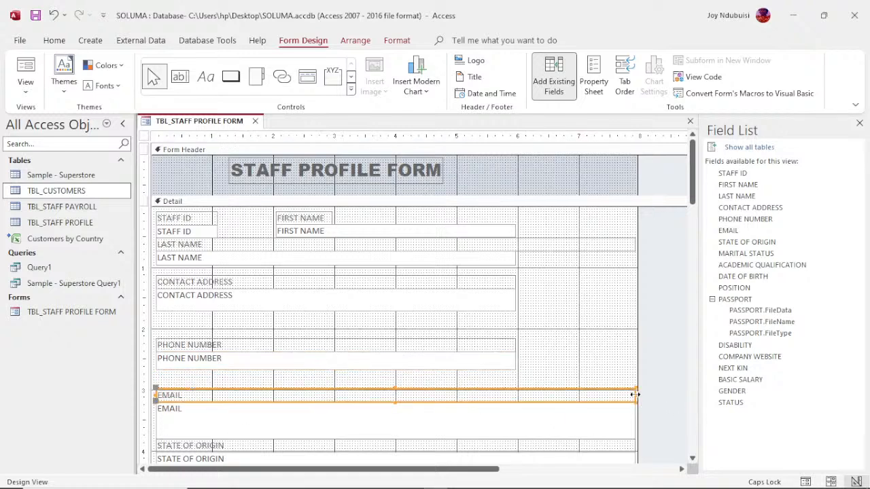
drag(635, 395, 514, 396)
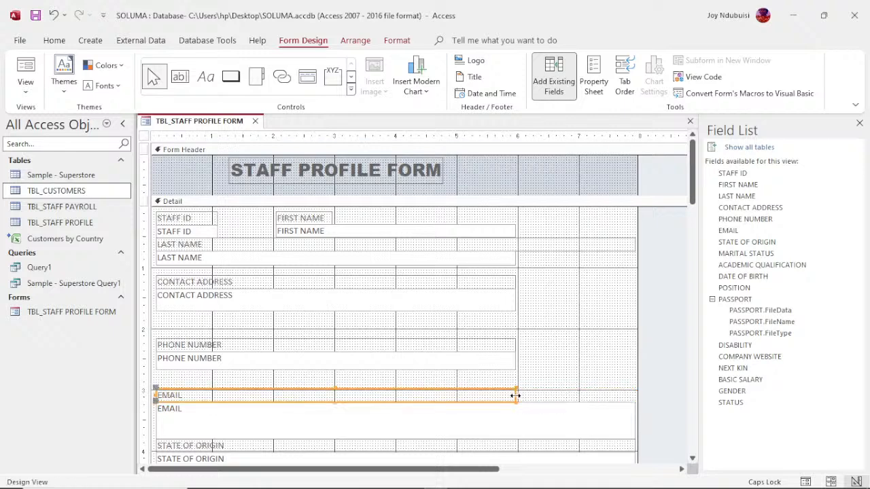
click(469, 432)
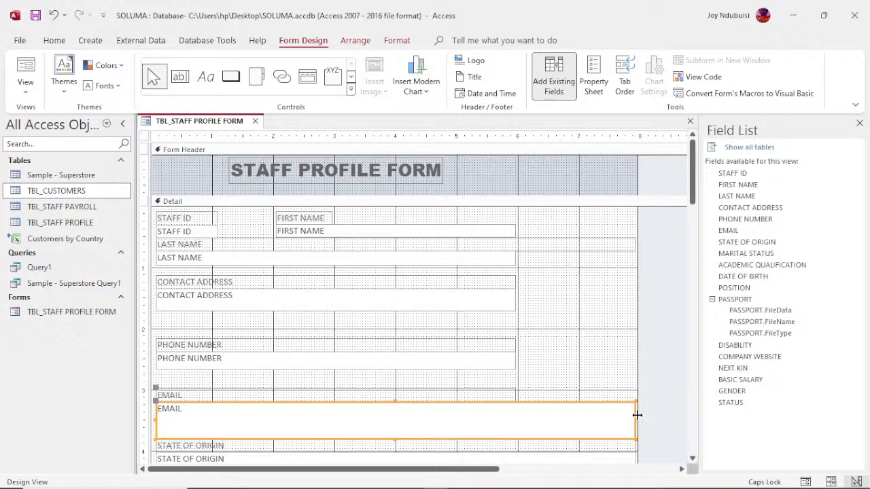
drag(635, 417, 517, 422)
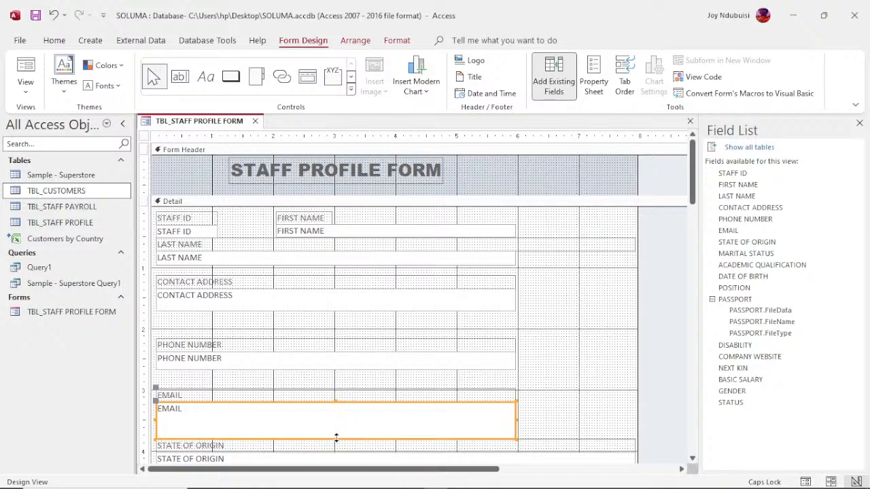
drag(336, 438, 337, 419)
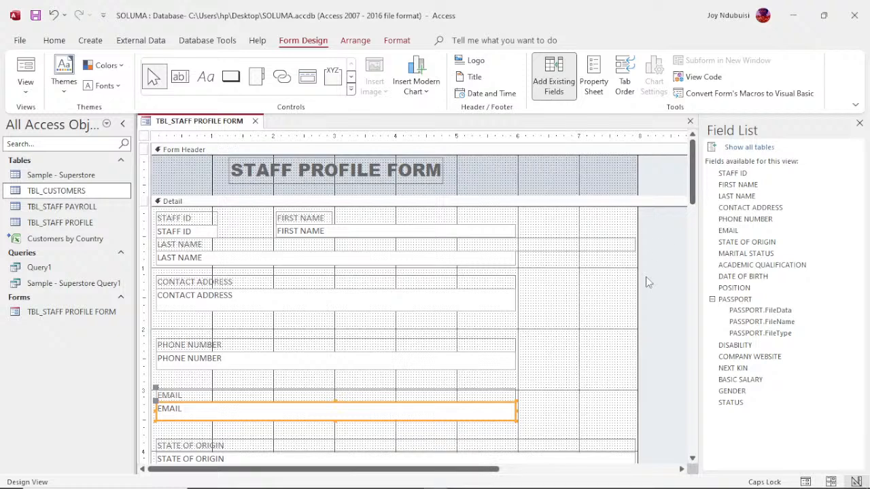
- Narrow the LAST NAME label to match the others and pull the form's right edge inward
click(624, 245)
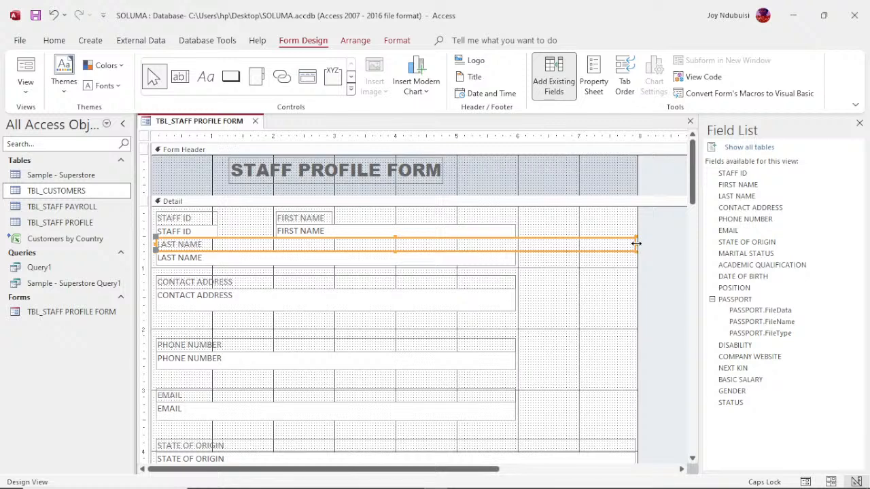
drag(636, 244, 517, 249)
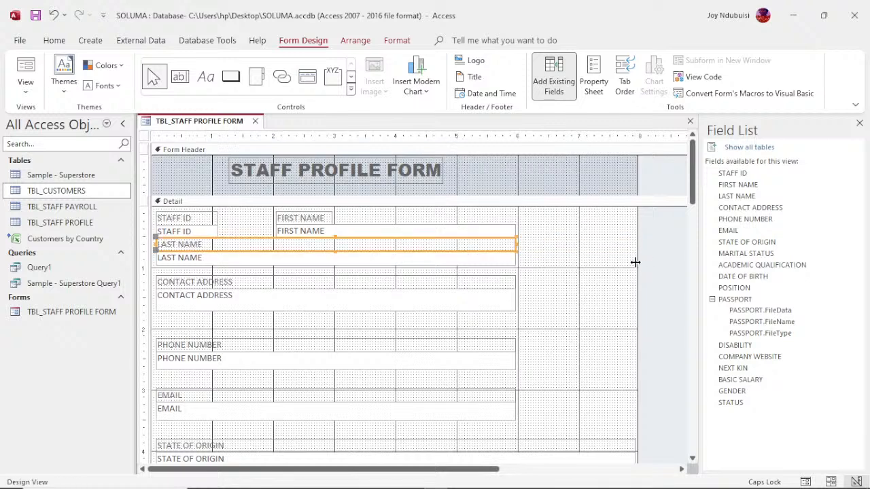
mouse_move(635, 262)
mouse_down()
mouse_move(604, 258)
mouse_move(525, 273)
mouse_up()
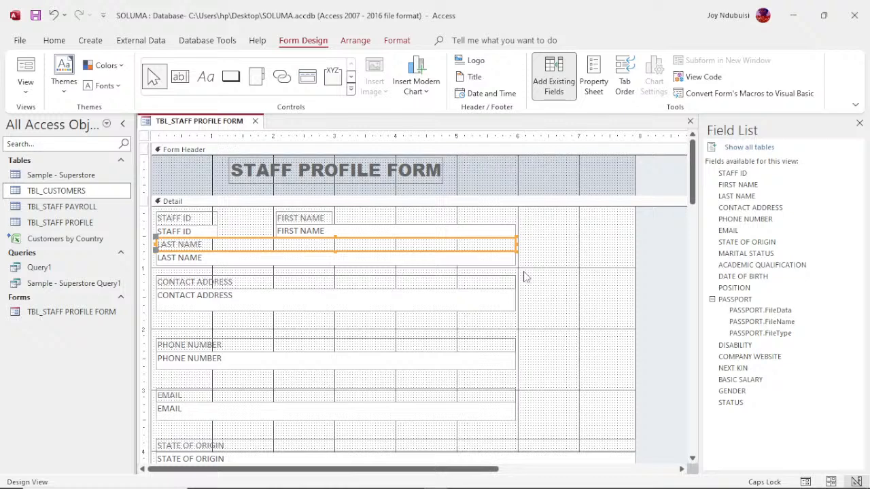
click(627, 185)
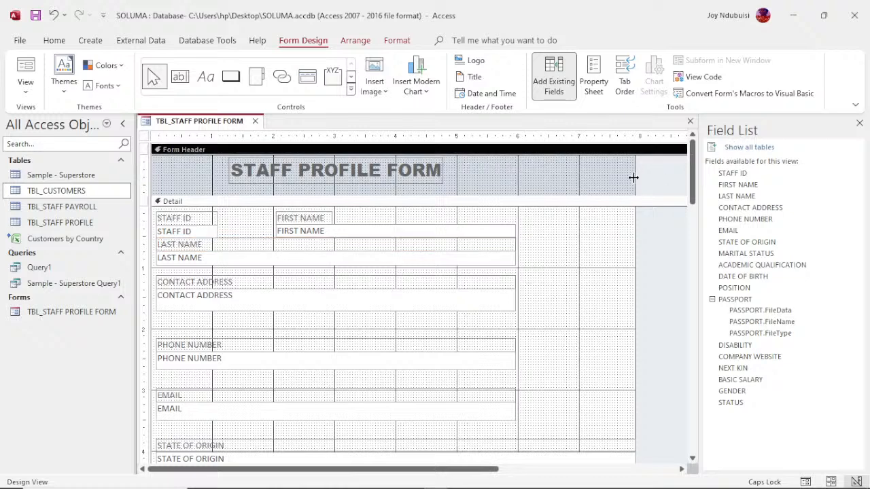
drag(635, 177, 524, 195)
click(466, 213)
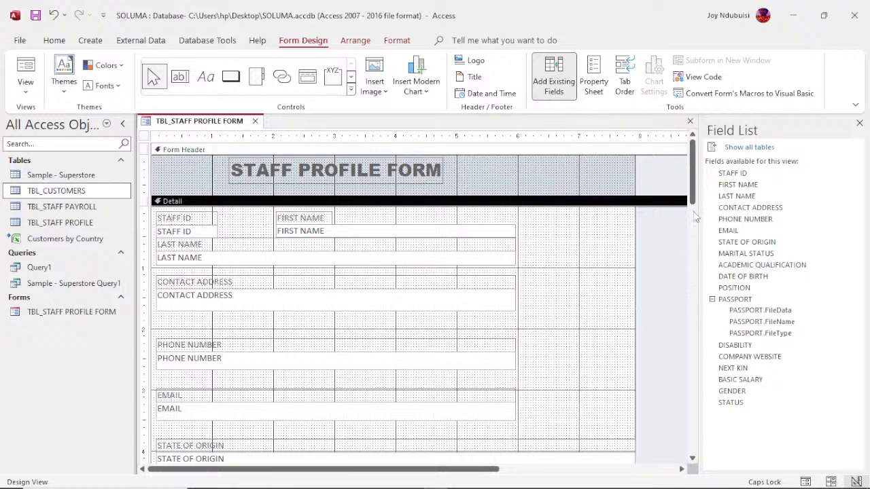
- Preview the staff form with its records in Form View, then return it to Design View
drag(693, 196, 711, 295)
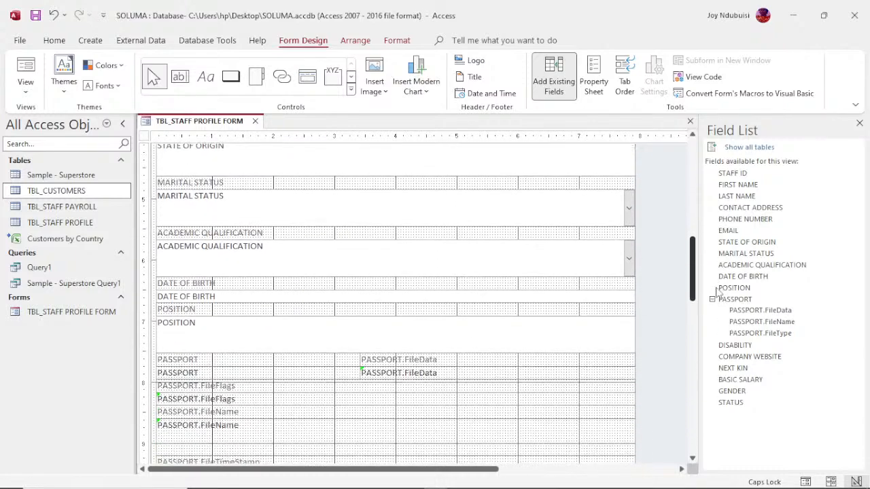
right_click(196, 125)
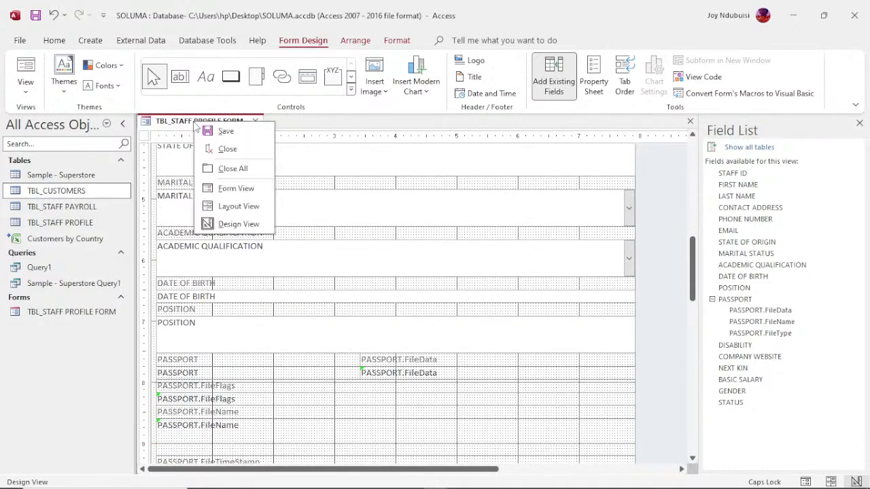
click(237, 189)
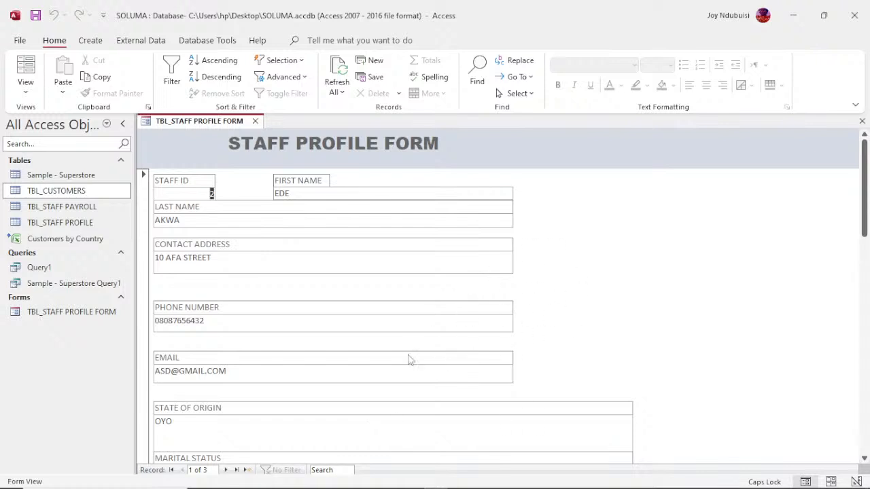
right_click(208, 129)
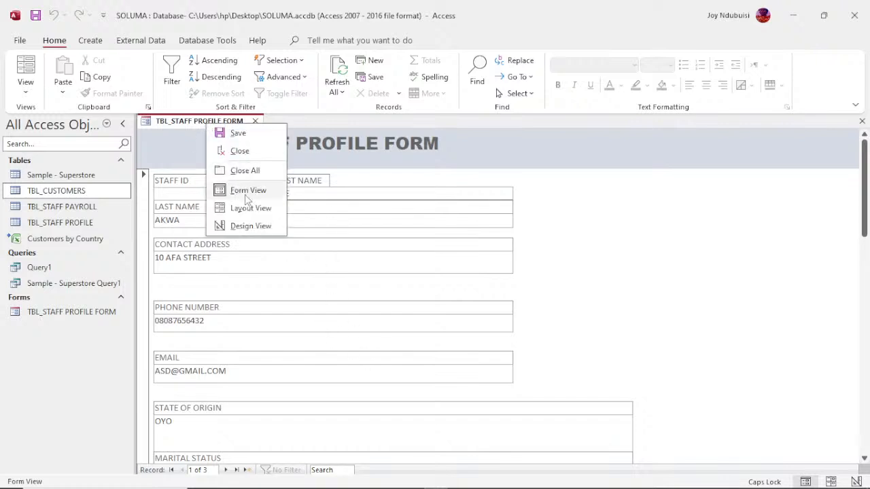
click(251, 226)
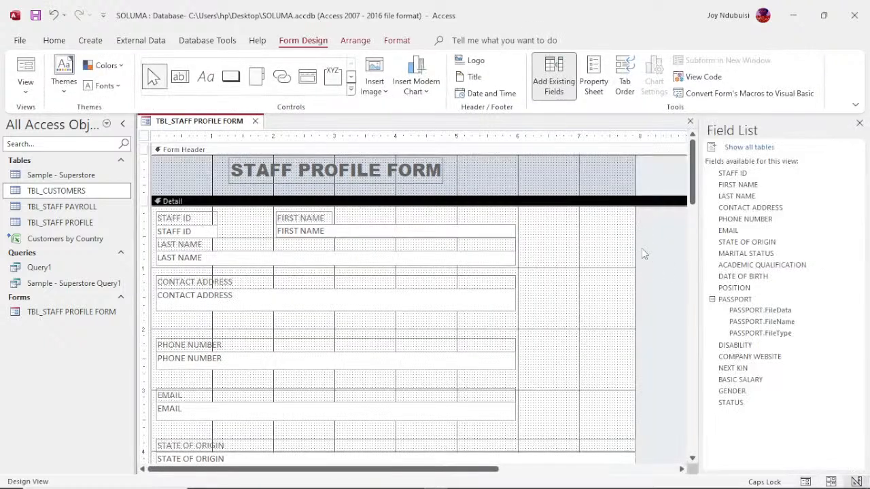
- Open the form's Property Sheet and check the Record Source list, which still shows TBL_STAFF
click(144, 136)
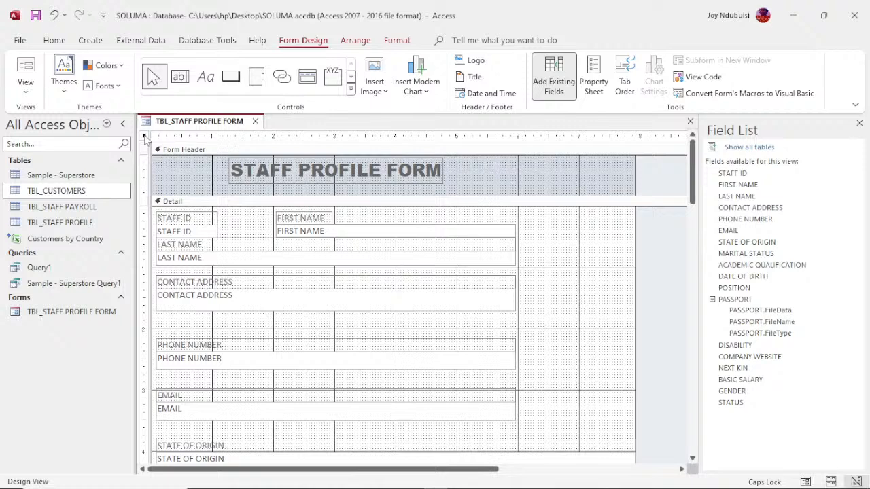
double_click(144, 137)
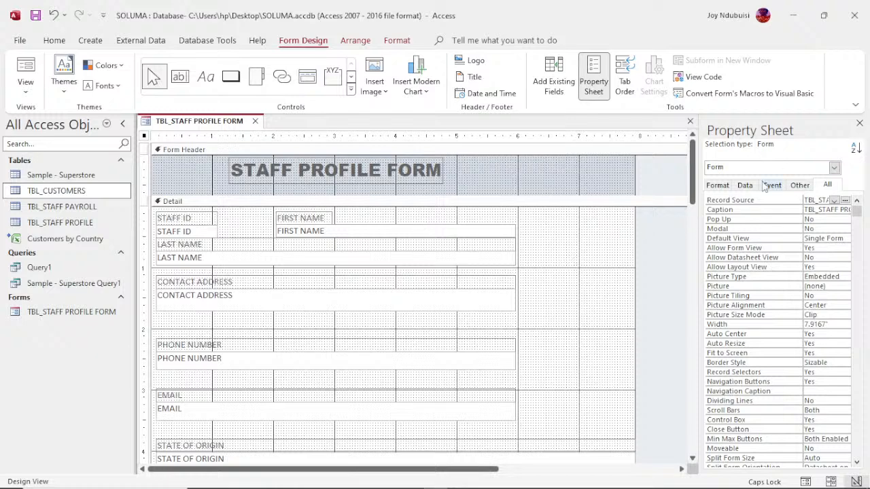
click(846, 201)
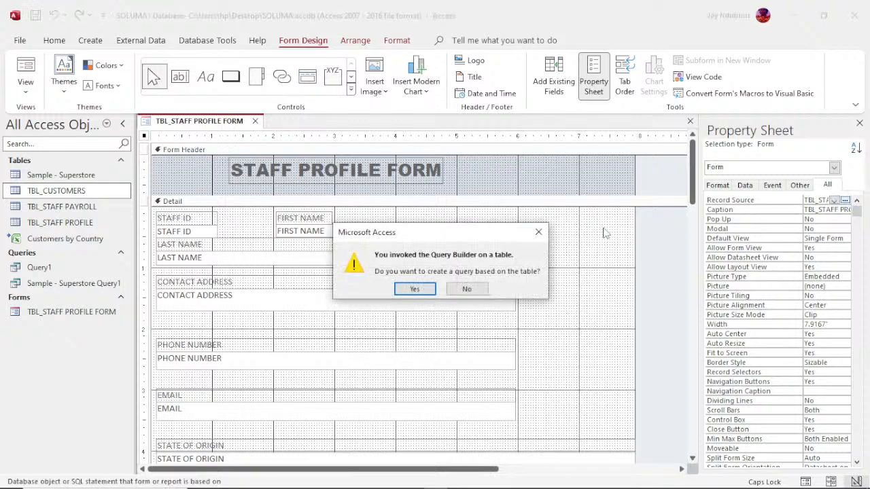
click(539, 232)
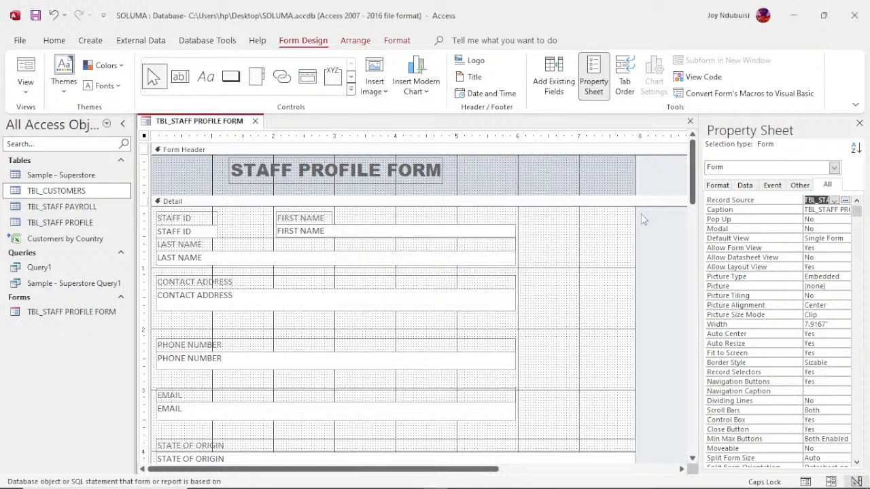
click(835, 202)
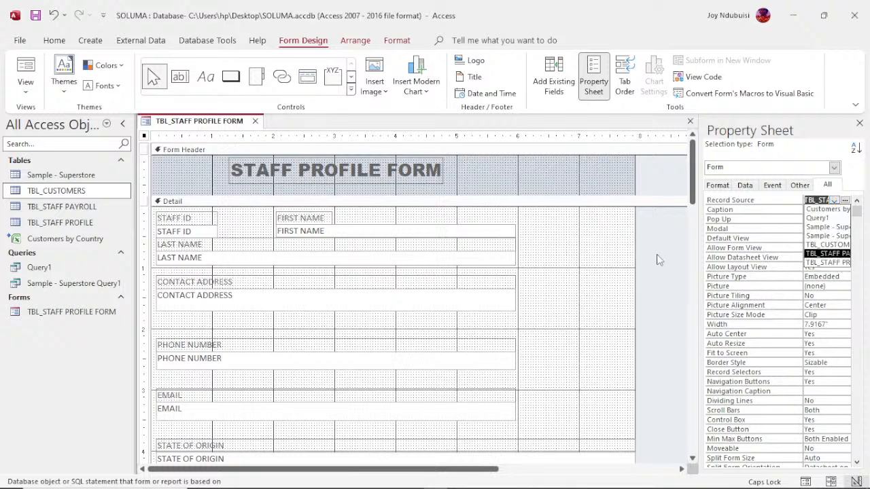
click(599, 267)
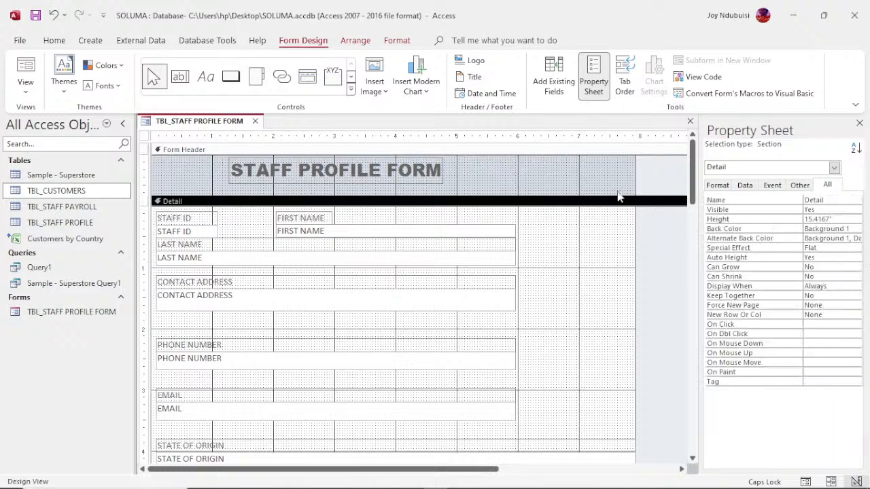
- Set the form's Width to 7 on the Format tab, then review its Data properties
click(144, 138)
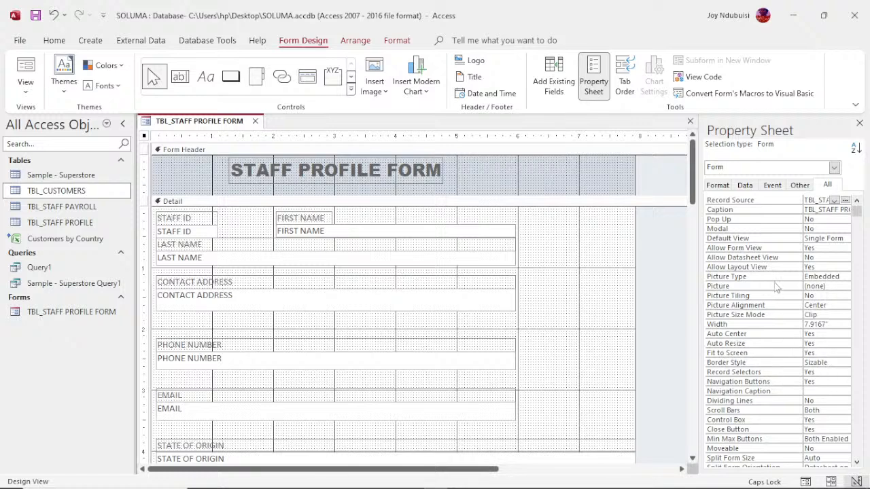
click(717, 185)
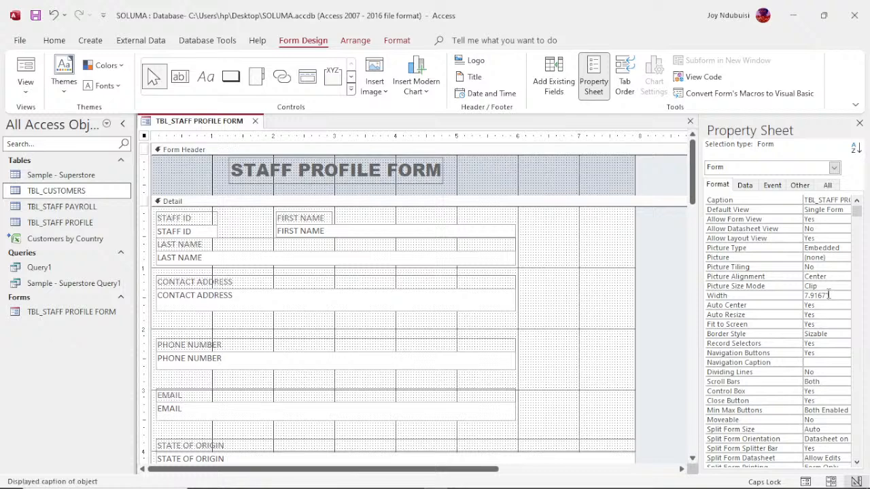
drag(829, 295, 815, 295)
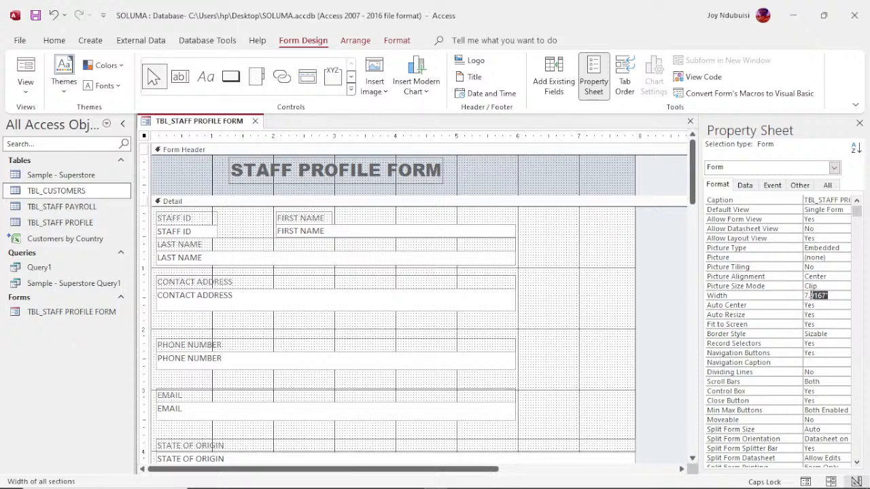
key(BackSpace)
drag(857, 216, 869, 181)
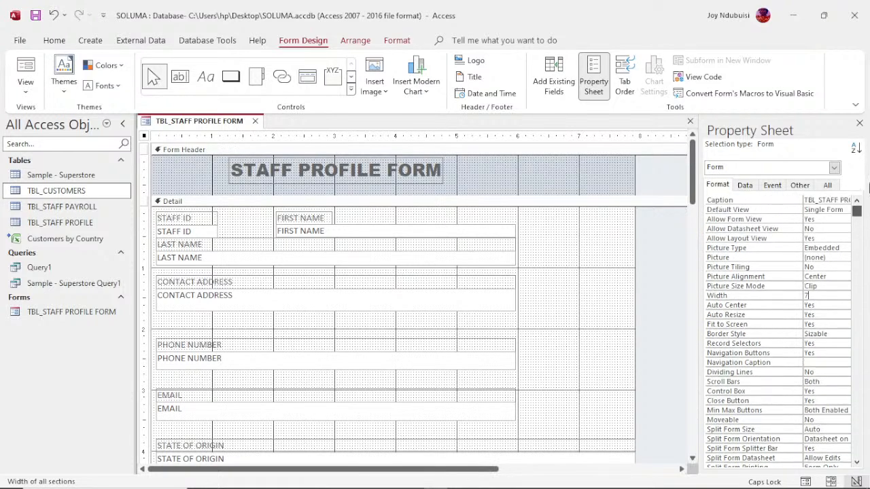
click(745, 185)
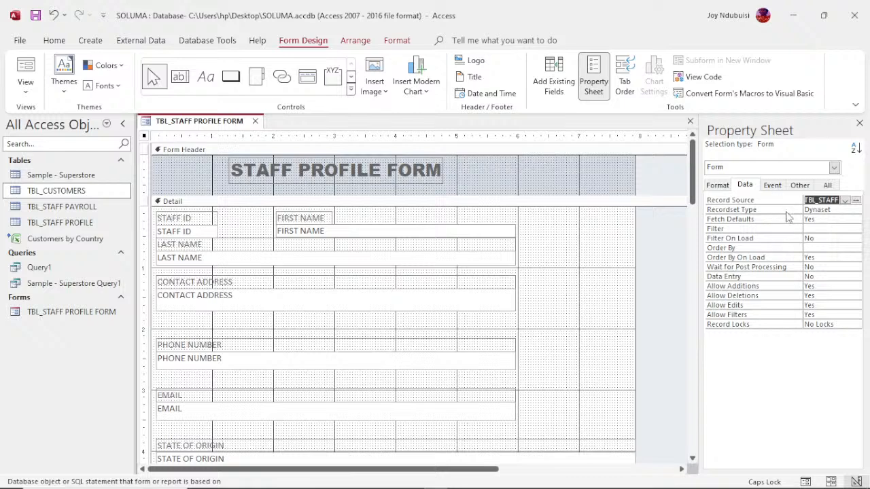
- Keep Form selected in the Property Sheet selection list and view the Arrange commands
click(834, 169)
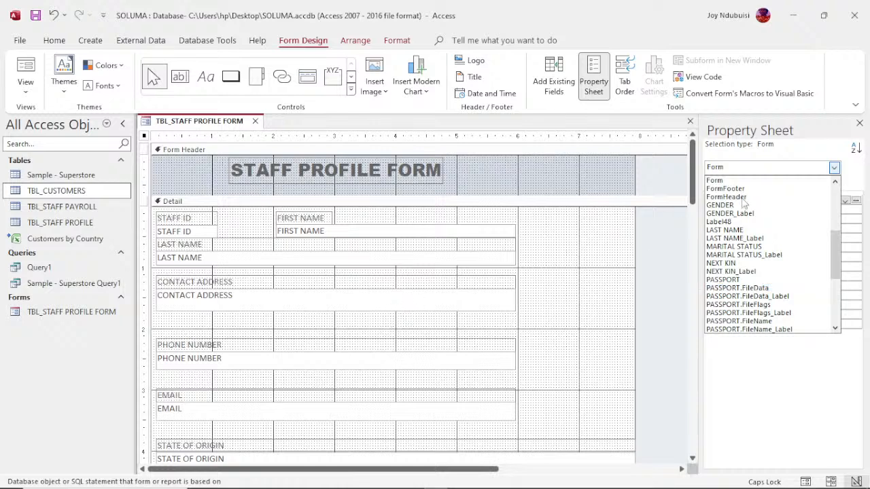
click(837, 170)
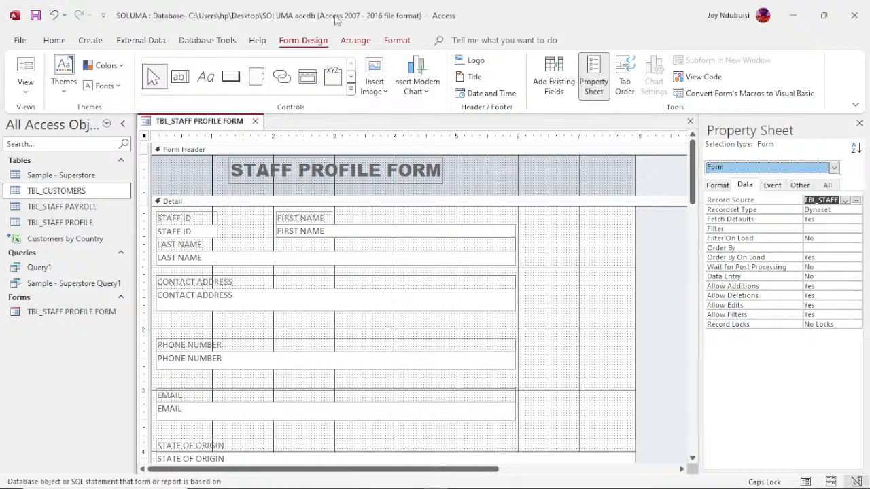
click(355, 41)
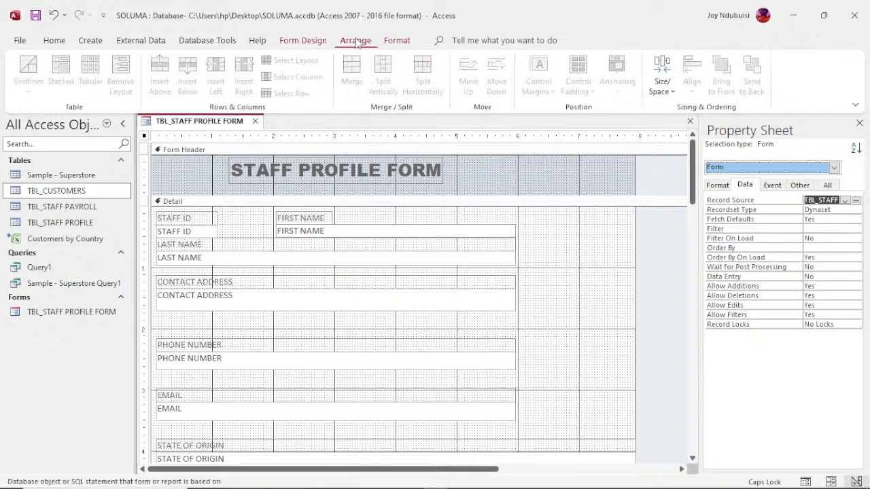
- Set the Desktop image IMG-20240508-WA0012 (gold coin) as the form's background image
click(397, 41)
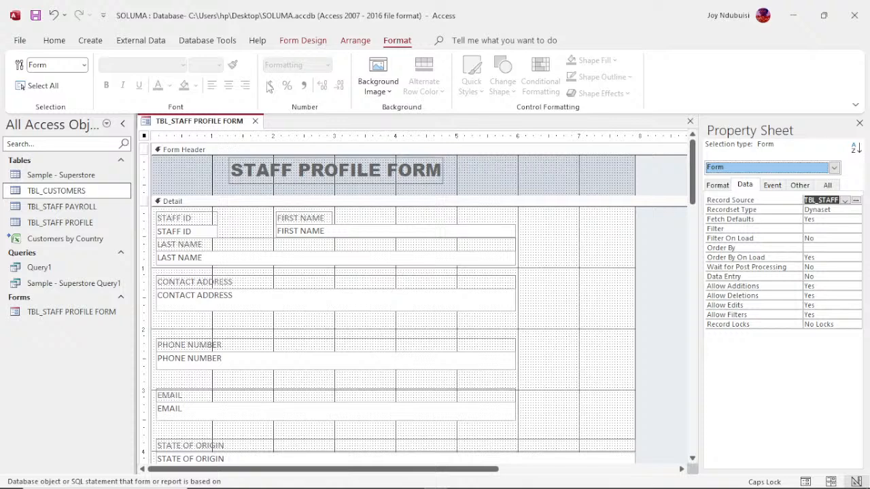
click(294, 176)
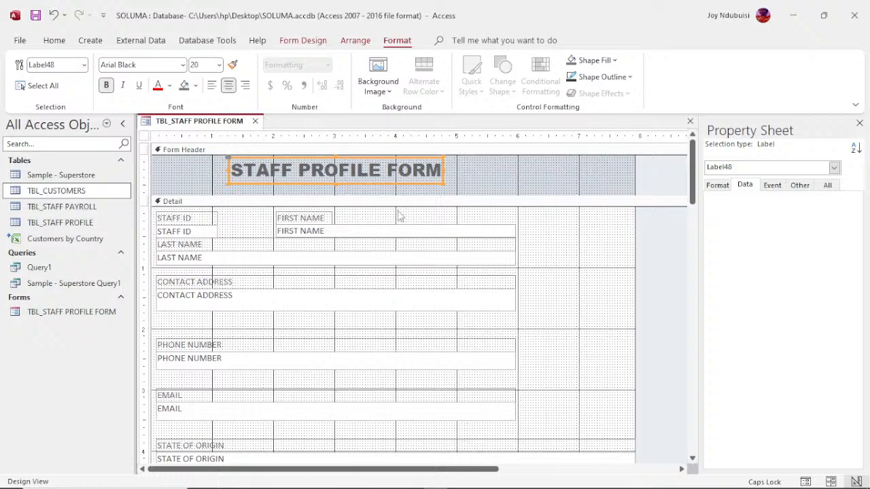
click(385, 91)
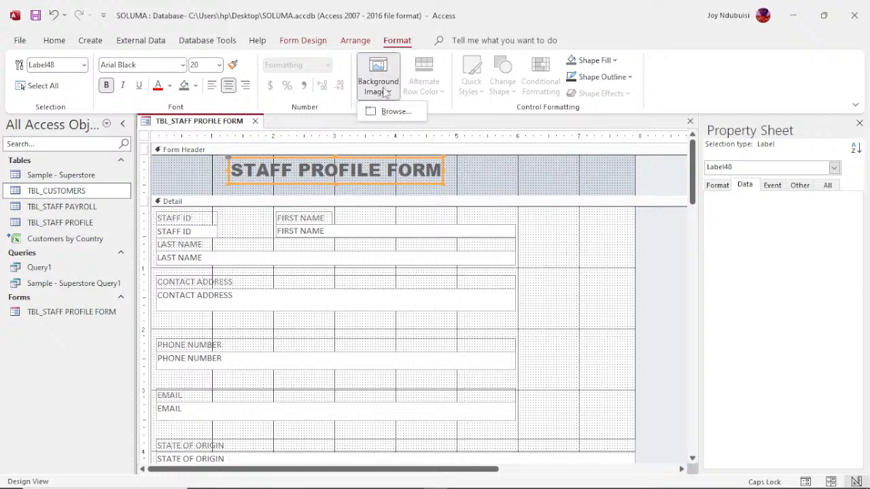
click(394, 112)
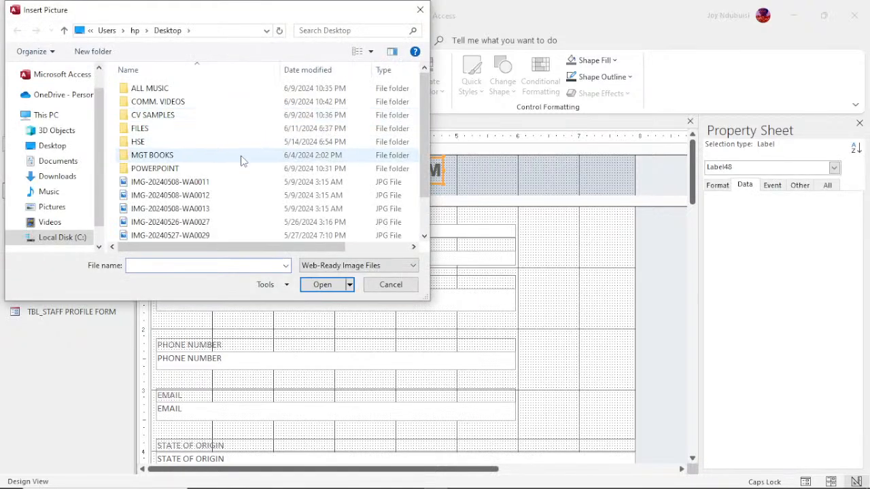
click(53, 145)
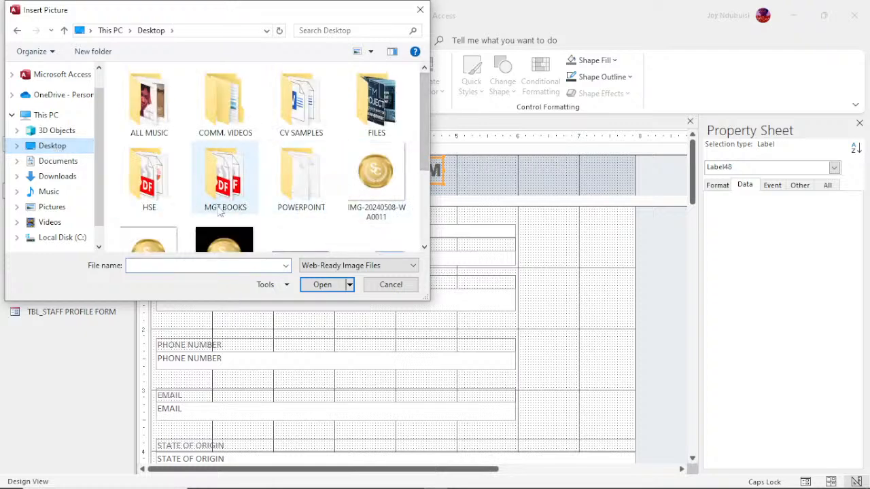
click(160, 241)
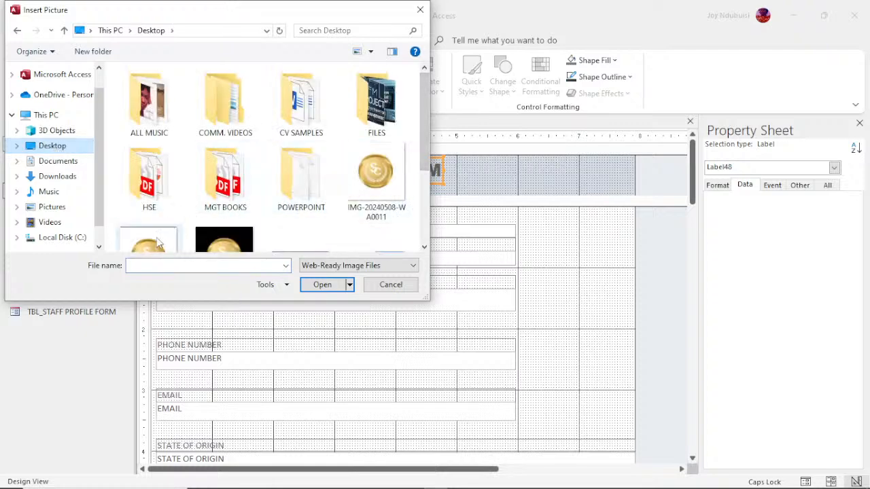
click(312, 286)
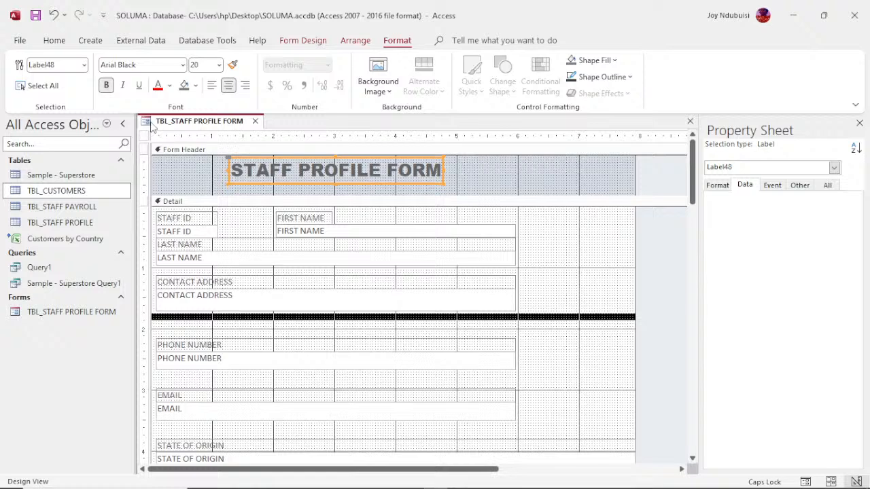
- Switch the staff profile form to Form View to see the gold background
right_click(190, 124)
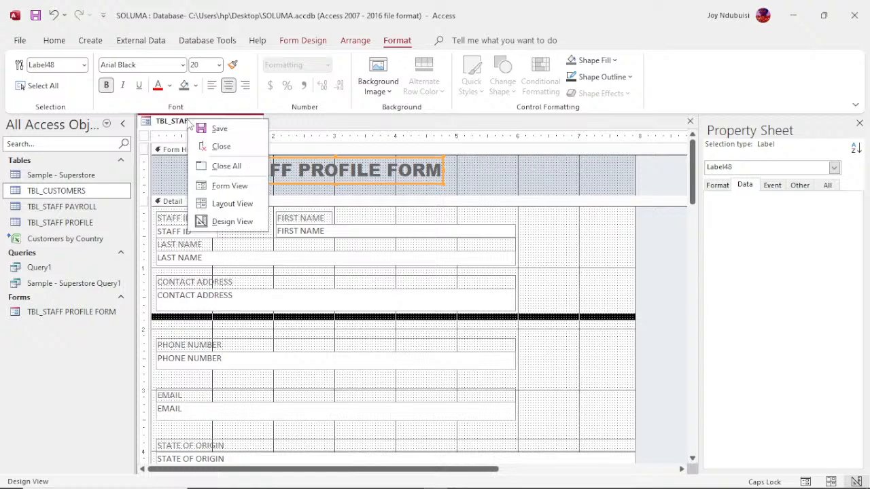
click(230, 187)
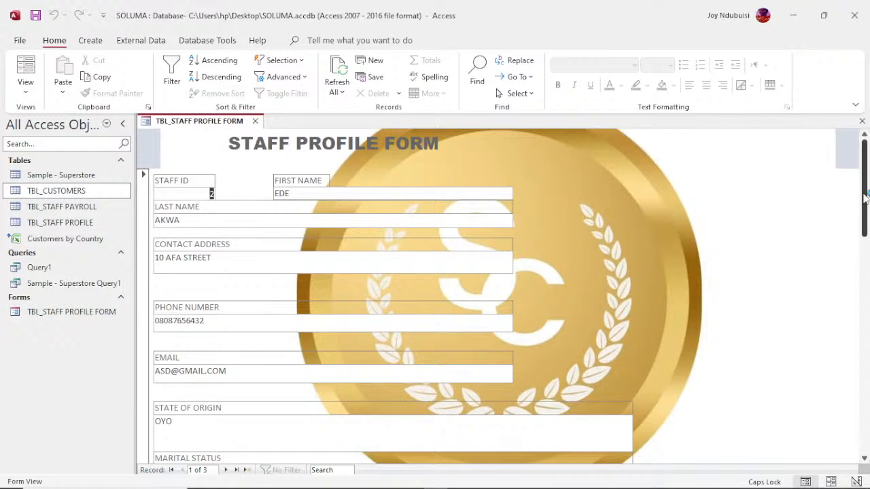
drag(866, 197, 868, 178)
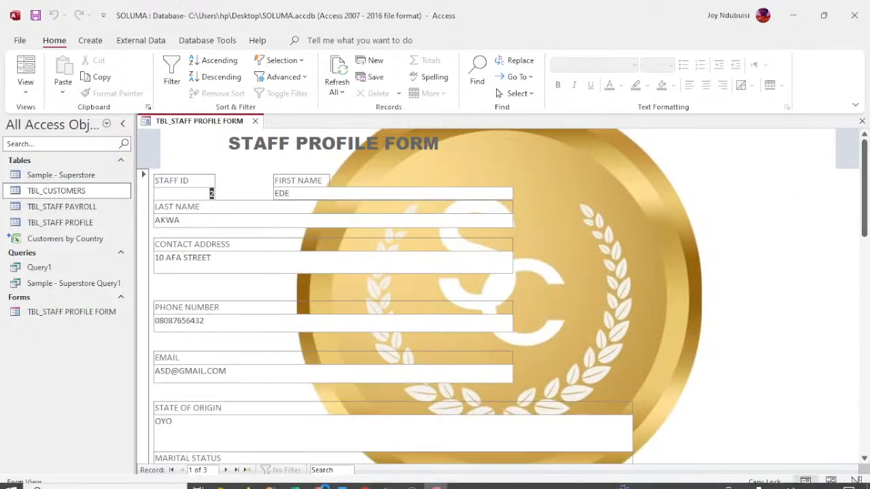
- Search the records for '1', then step through to record 3 and a blank new record
click(340, 470)
text(1)
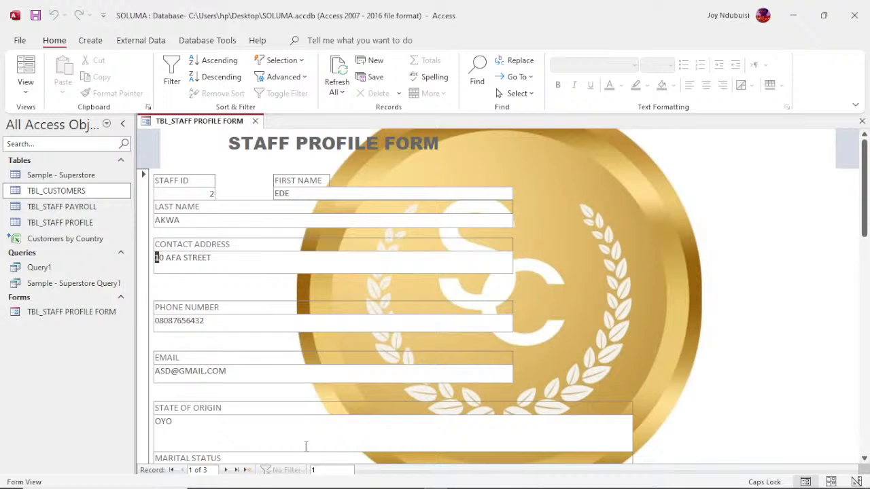
click(205, 195)
click(226, 470)
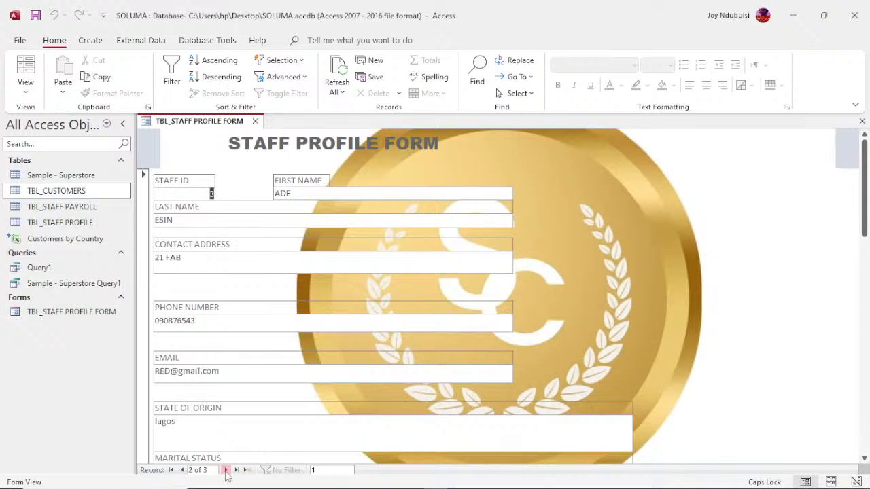
click(225, 471)
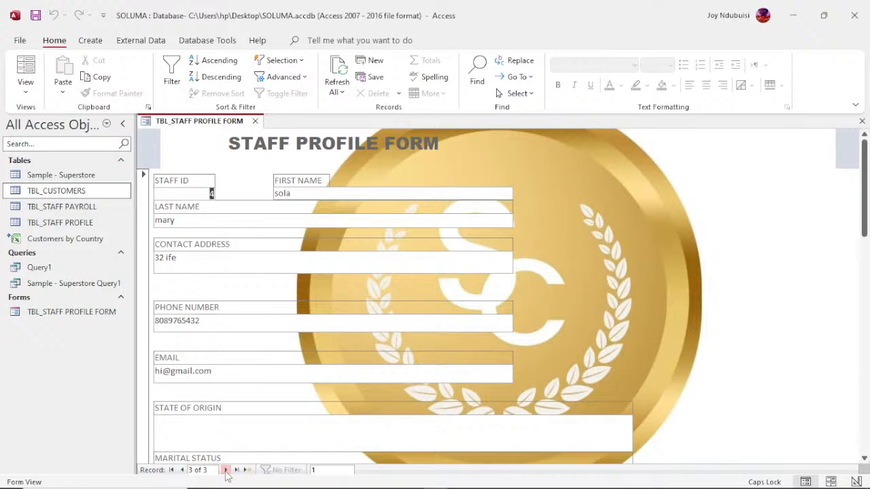
click(226, 470)
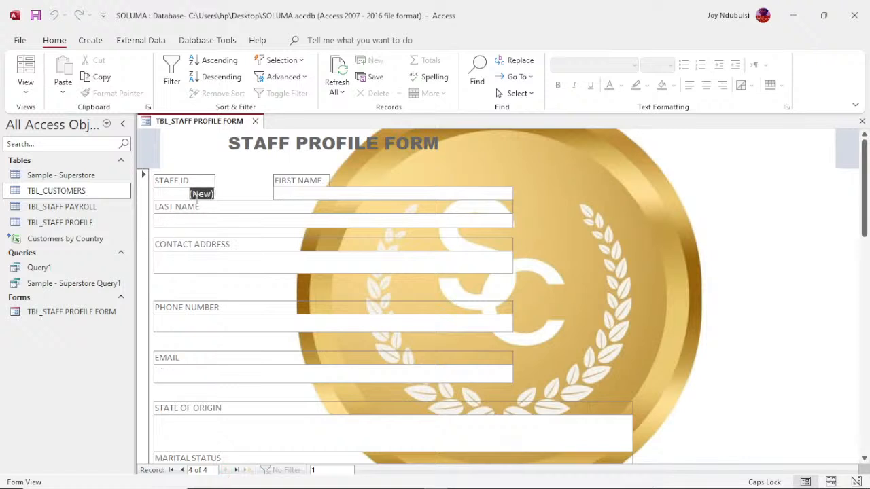
- Enter the new staff member's first name, then return to that record
click(334, 194)
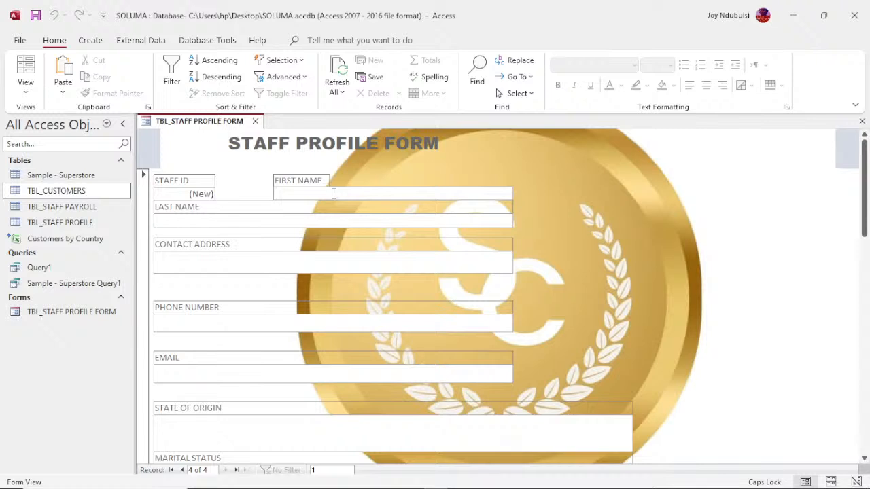
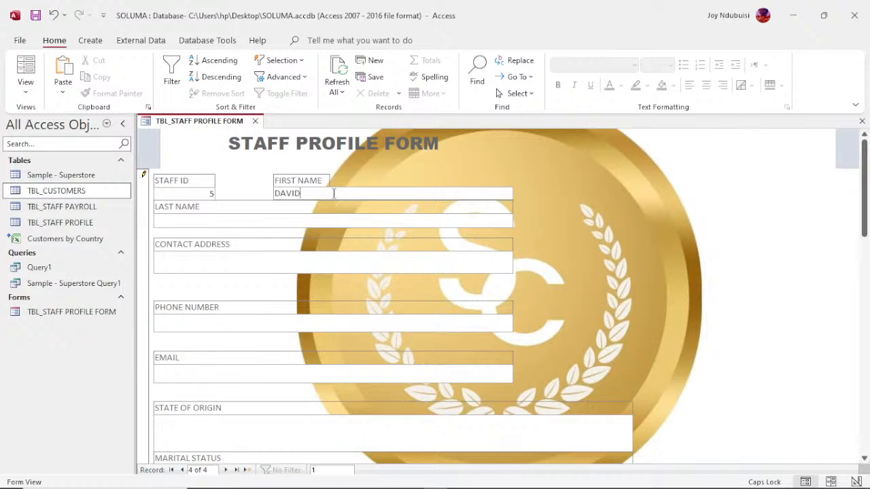
key(Return)
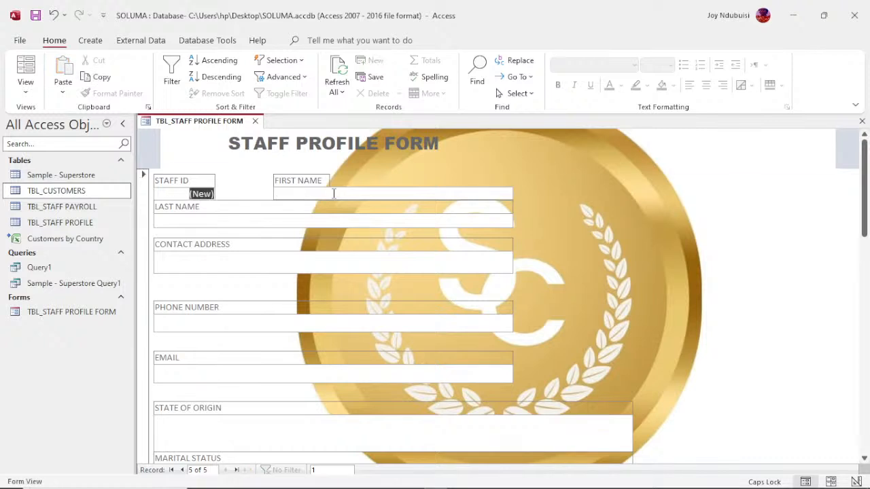
click(293, 191)
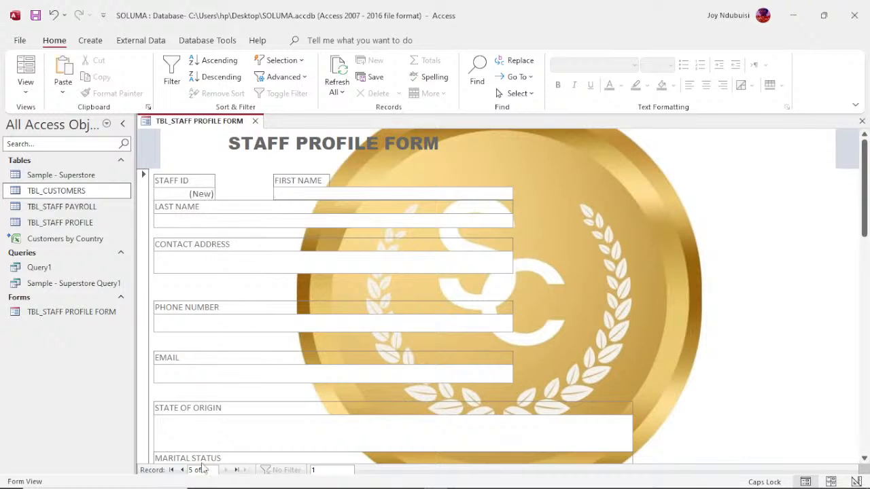
mouse_move(169, 484)
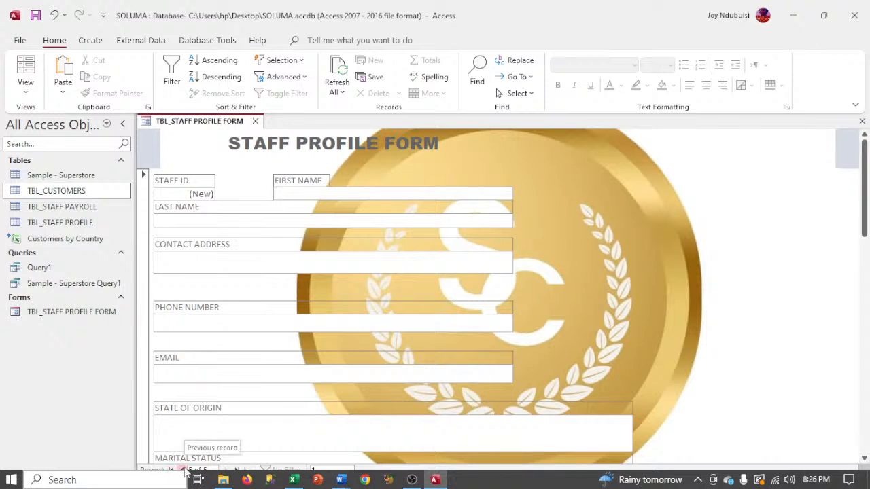
click(183, 471)
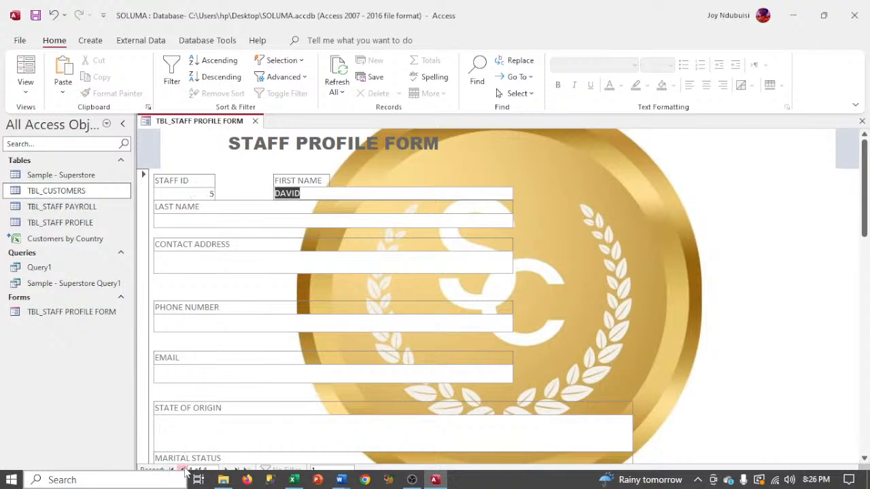
- Fill in the last name, contact address and phone number, then save and start a blank record
click(212, 221)
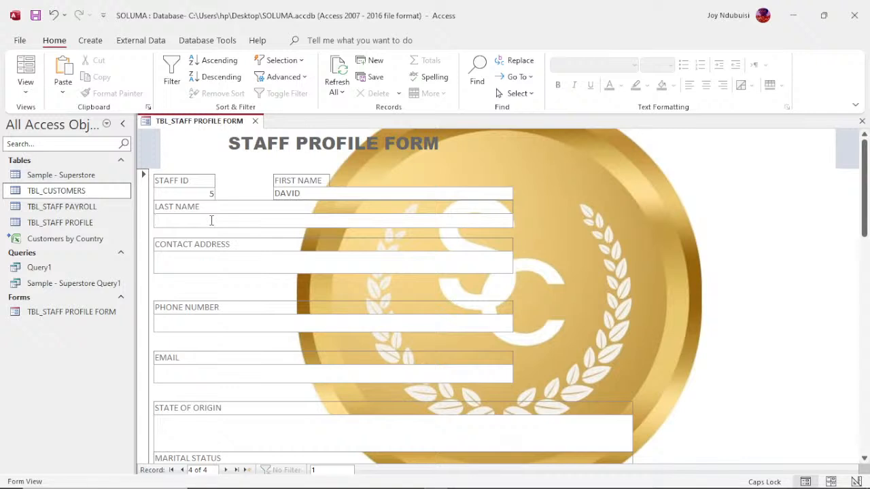
click(215, 257)
text(HVHHGF JHJHGF)
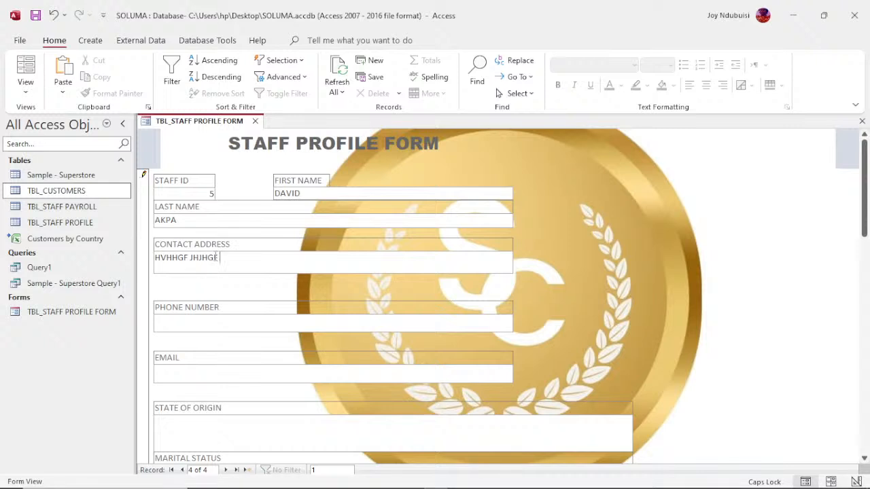
text( JRN GF)
click(213, 319)
click(218, 379)
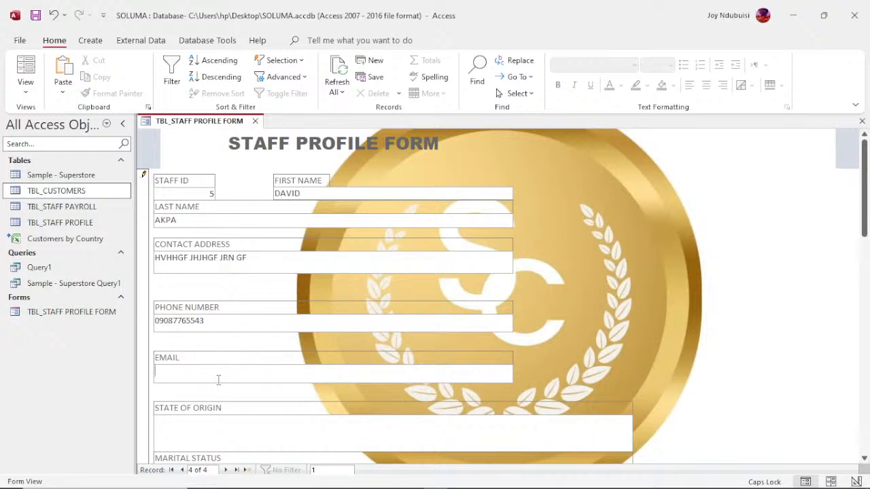
click(227, 470)
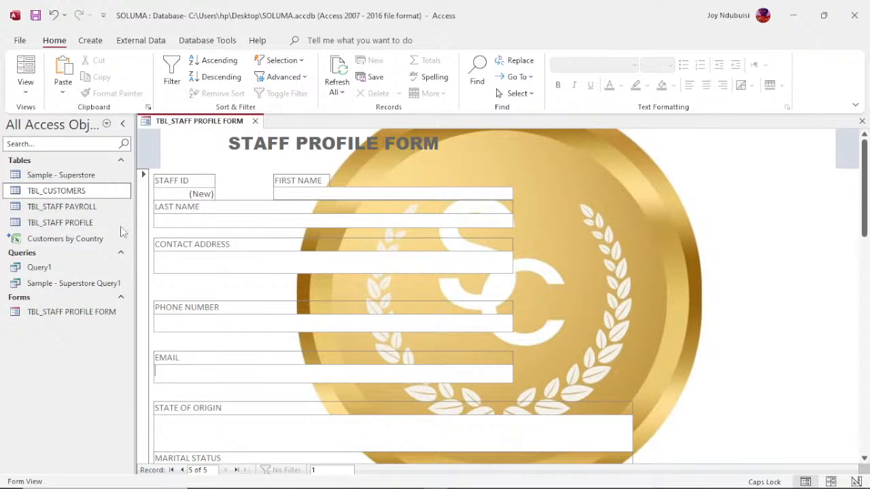
- Open the TBL_STAFF PROFILE table to check the new record, then reopen TBL_STAFF PROFILE FORM
click(80, 227)
double_click(80, 230)
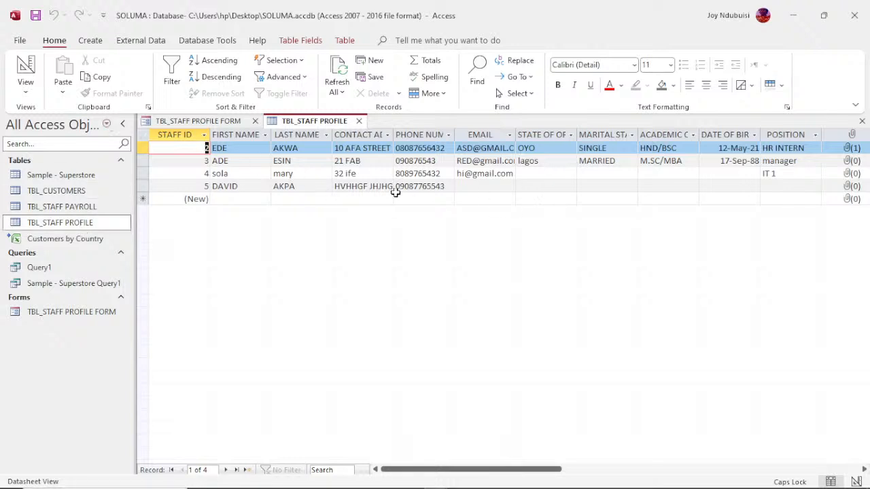
double_click(57, 316)
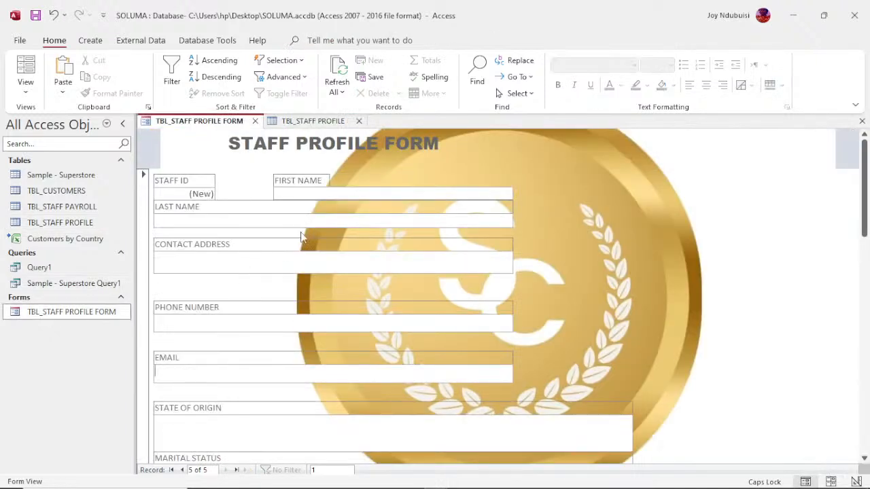
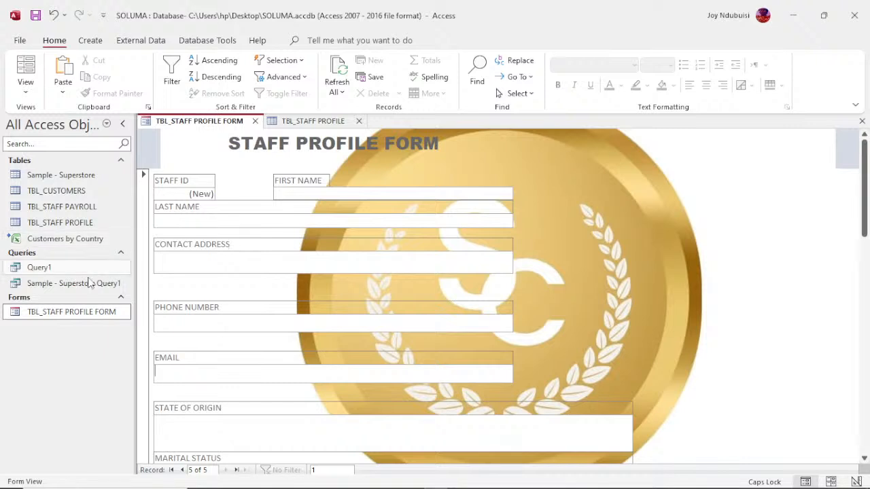
- Save and close TBL_STAFF PROFILE FORM, then close the TBL_STAFF PROFILE table
click(76, 312)
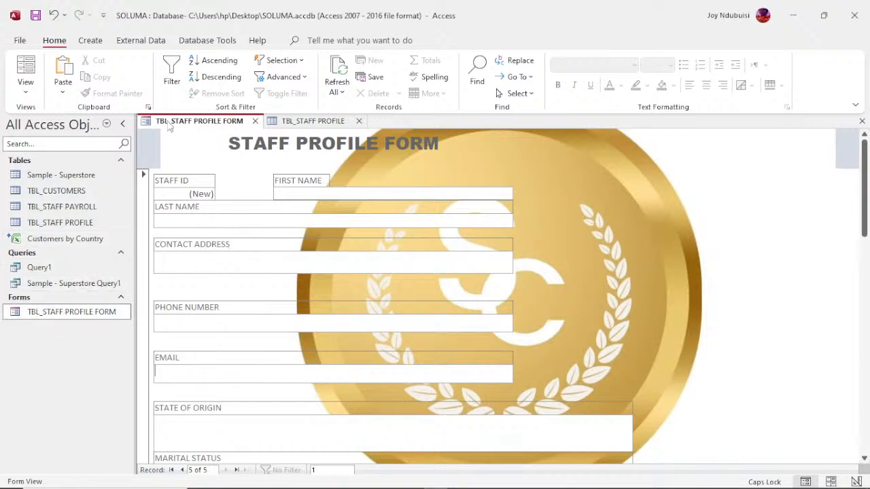
click(91, 40)
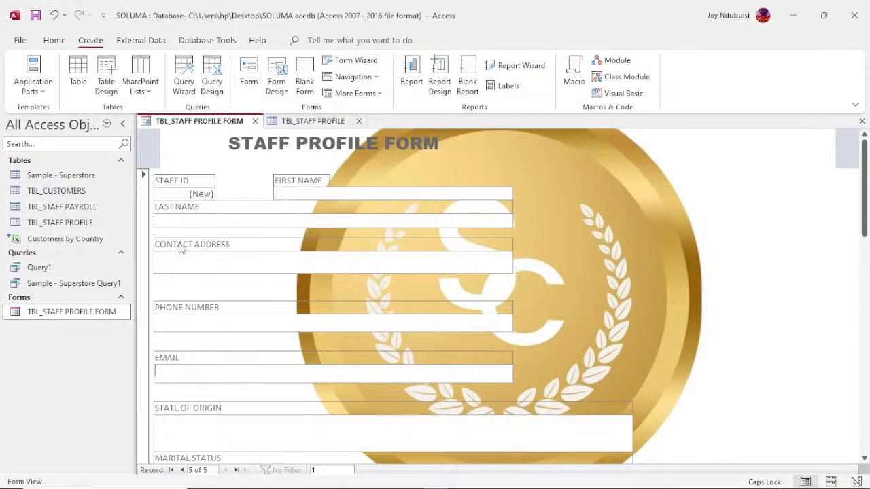
click(62, 314)
click(862, 121)
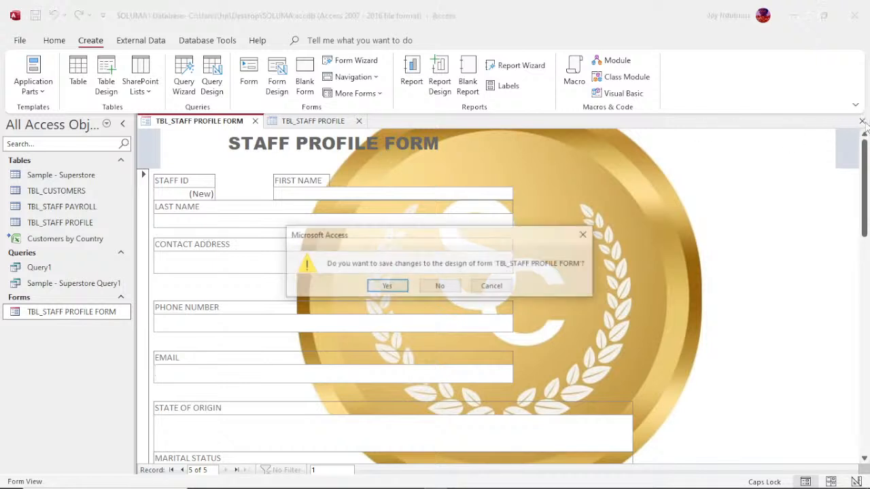
click(386, 287)
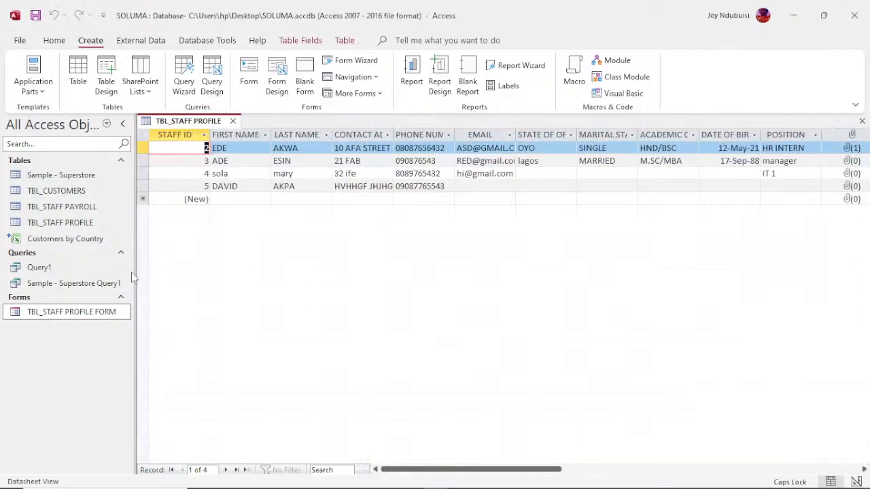
click(235, 122)
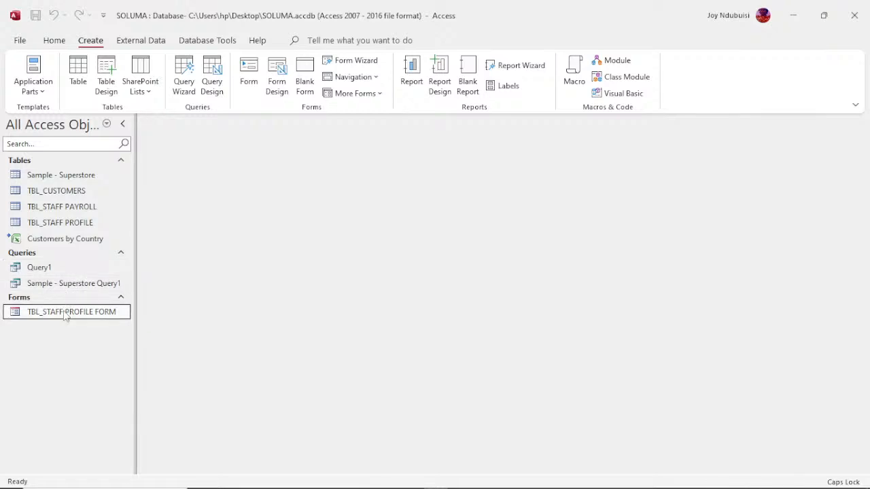
- Copy TBL_STAFF PROFILE FORM and paste it as a new form named STAFF PAYROLL
right_click(66, 315)
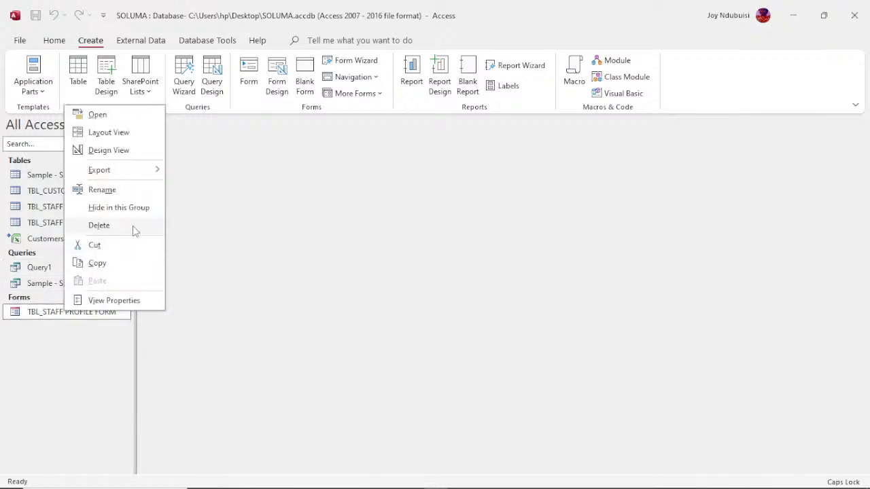
click(98, 263)
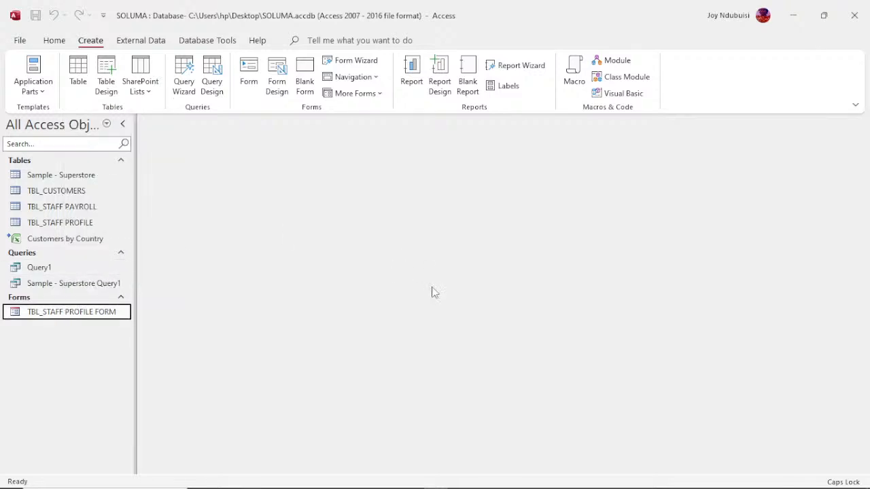
key(ctrl+v)
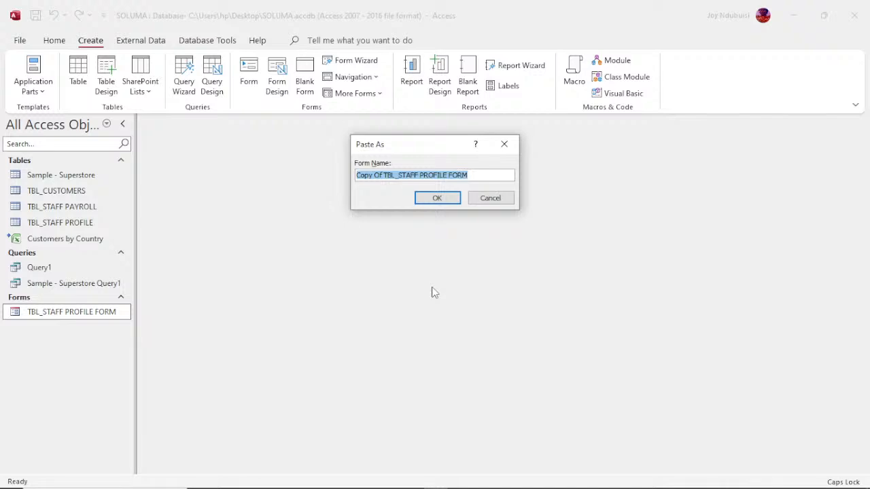
text(STAFF)
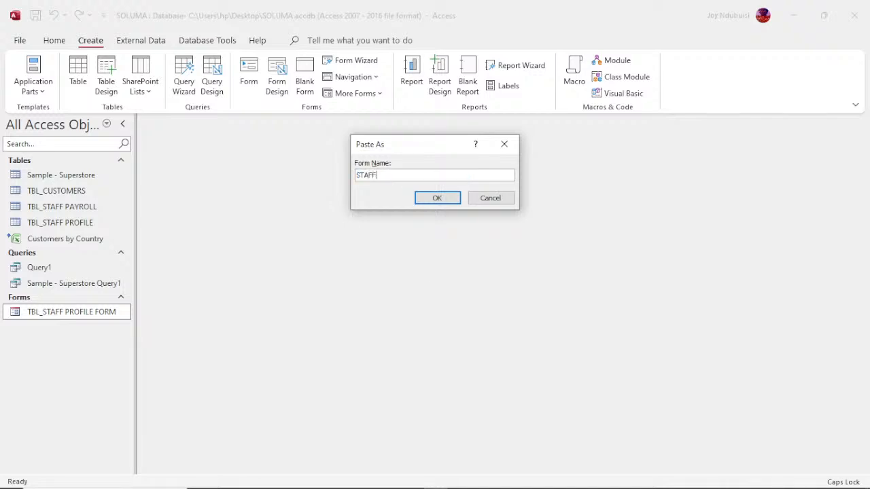
text( PAYROLL)
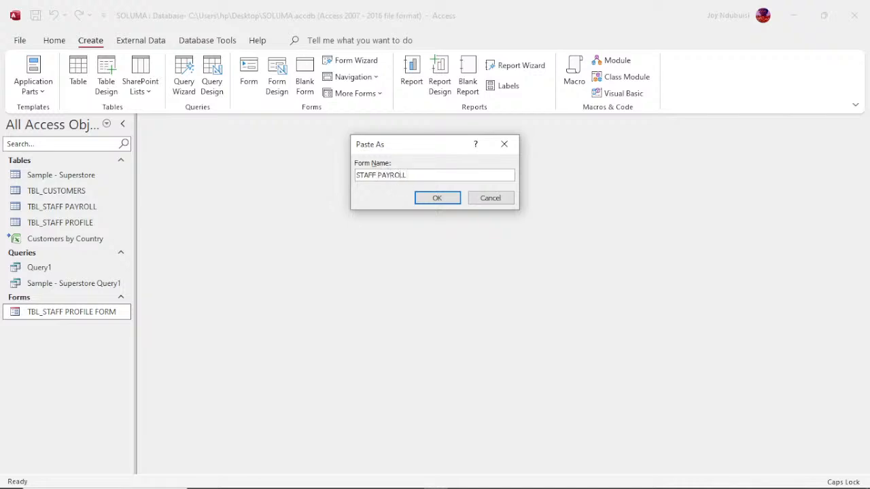
click(436, 199)
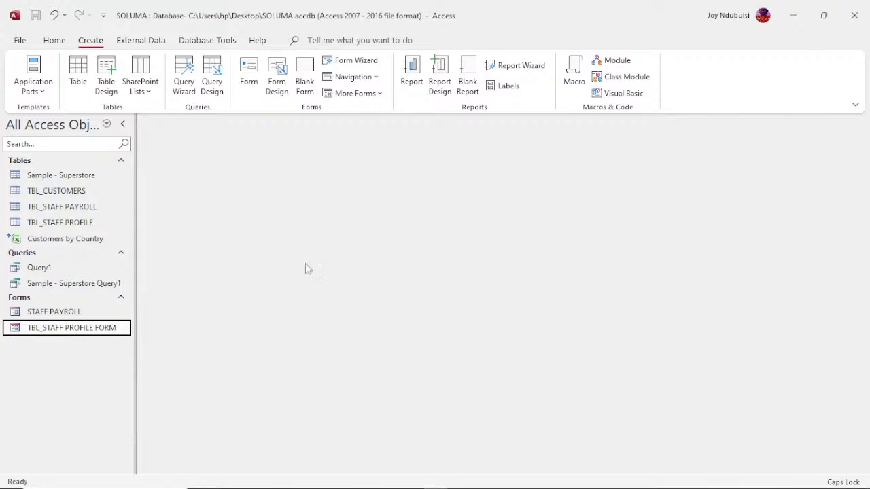
click(68, 317)
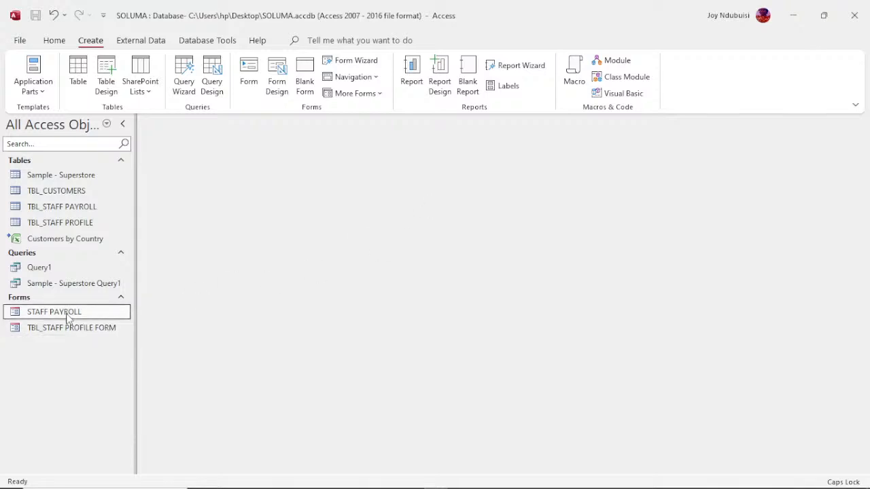
- Open STAFF PAYROLL in Design View and delete every control on it
right_click(68, 317)
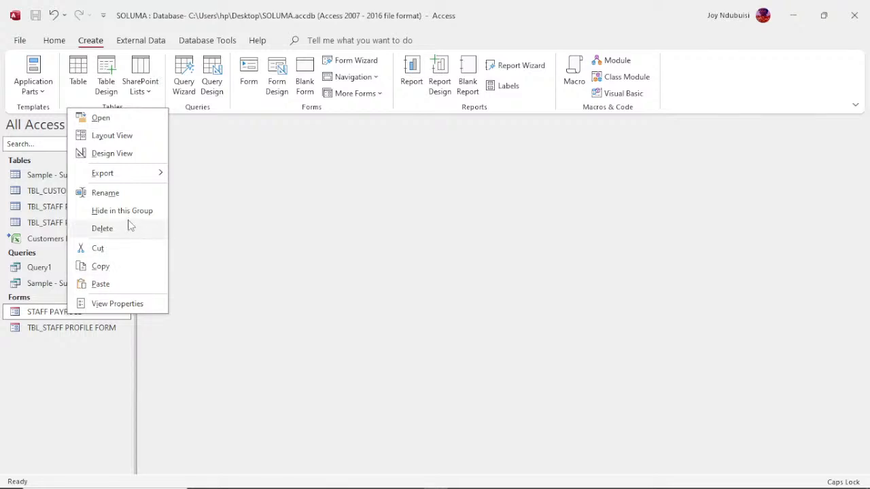
click(121, 155)
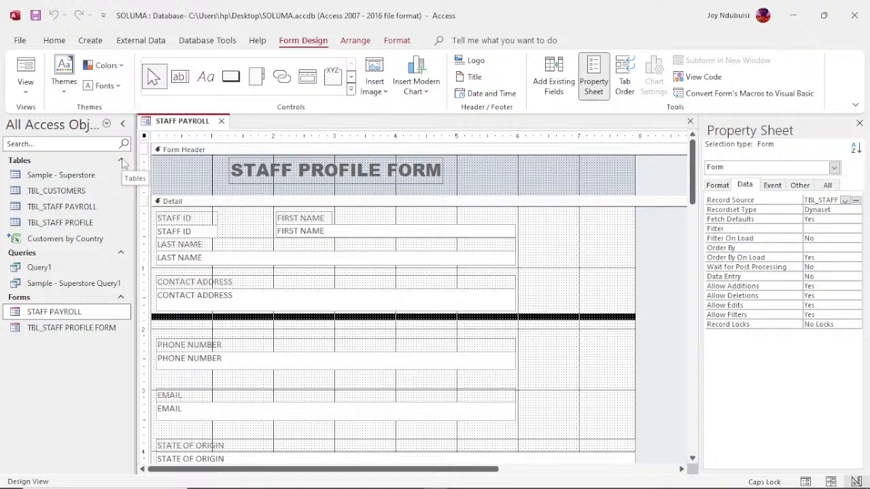
click(160, 217)
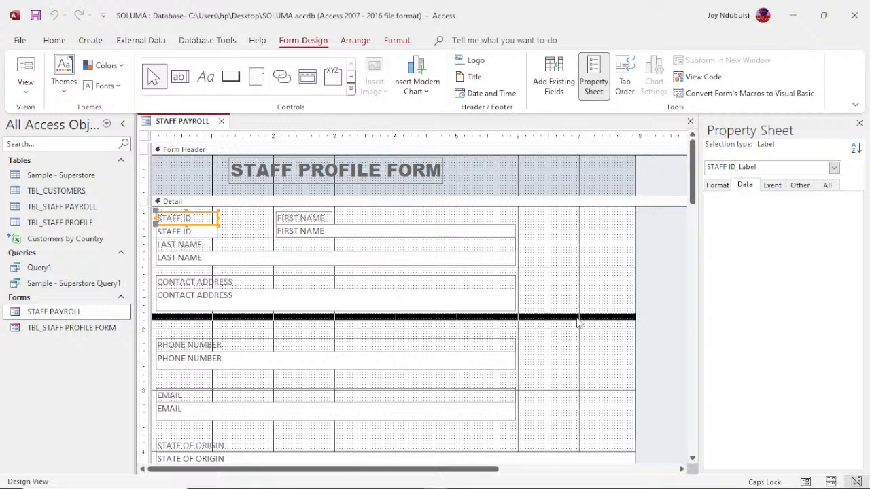
key(ctrl+a)
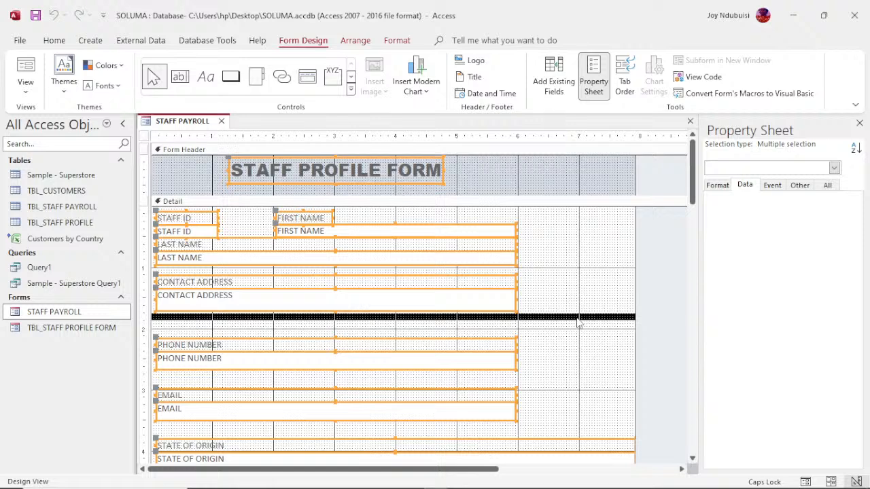
key(Delete)
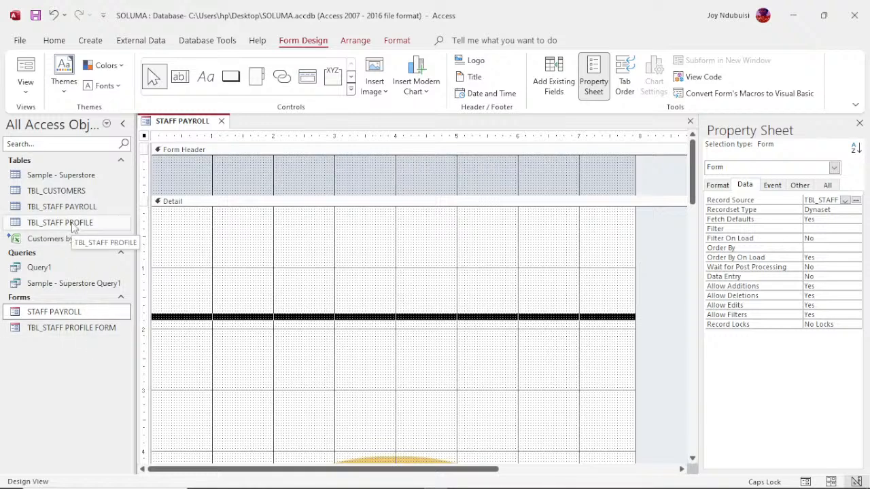
- Set the form's Record Source to TBL_STAFF PAYROLL
click(102, 315)
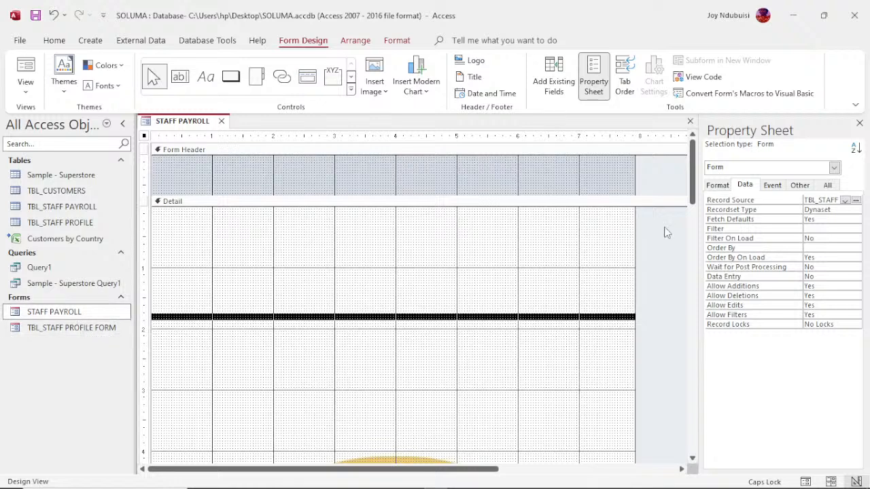
click(845, 200)
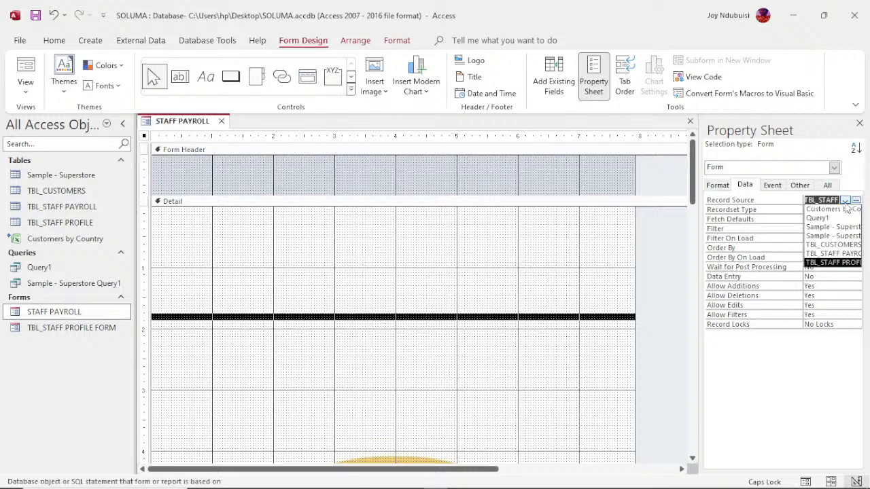
click(843, 253)
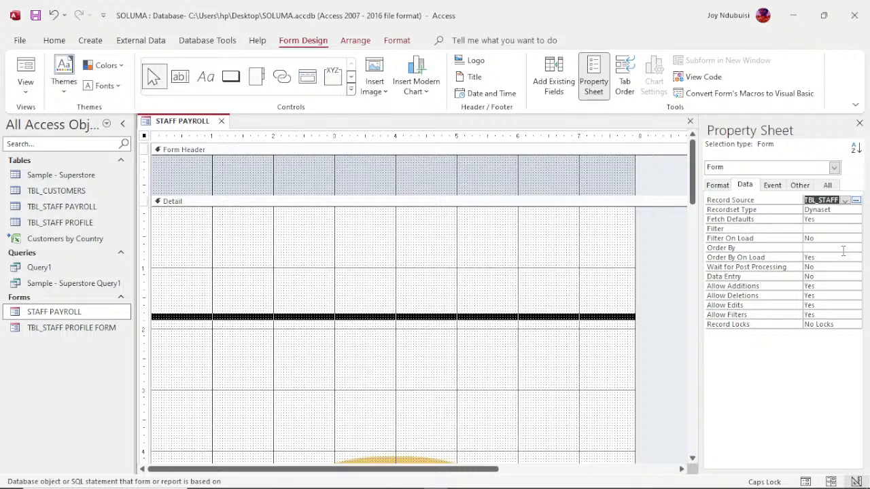
- Edit the form's Caption to a payroll title and show the payroll table's field list
click(718, 186)
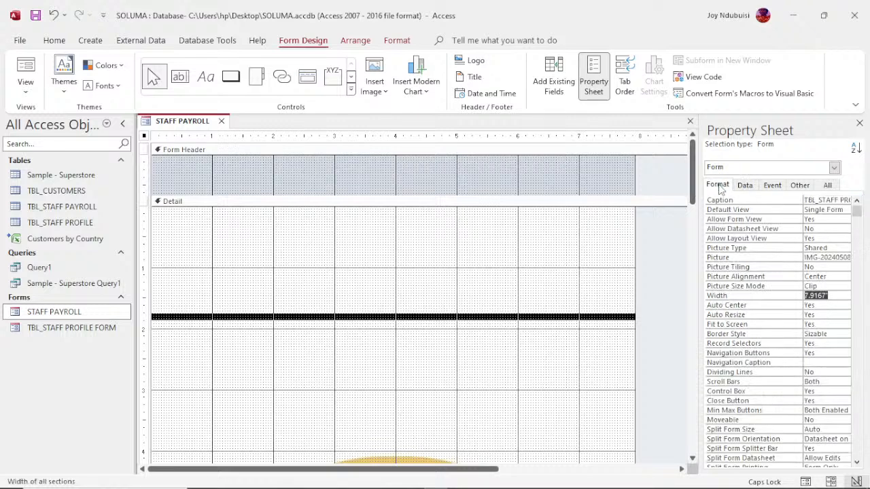
click(846, 200)
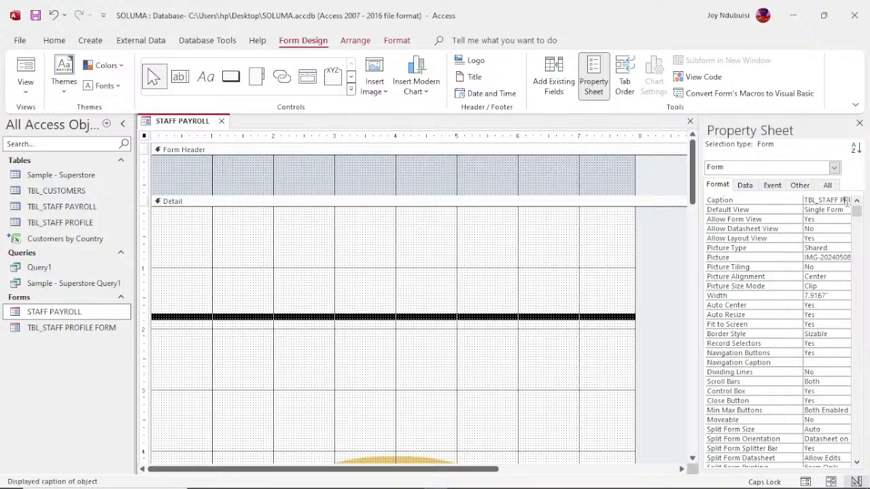
click(848, 200)
text(FO)
text(RMAYROLL)
click(558, 92)
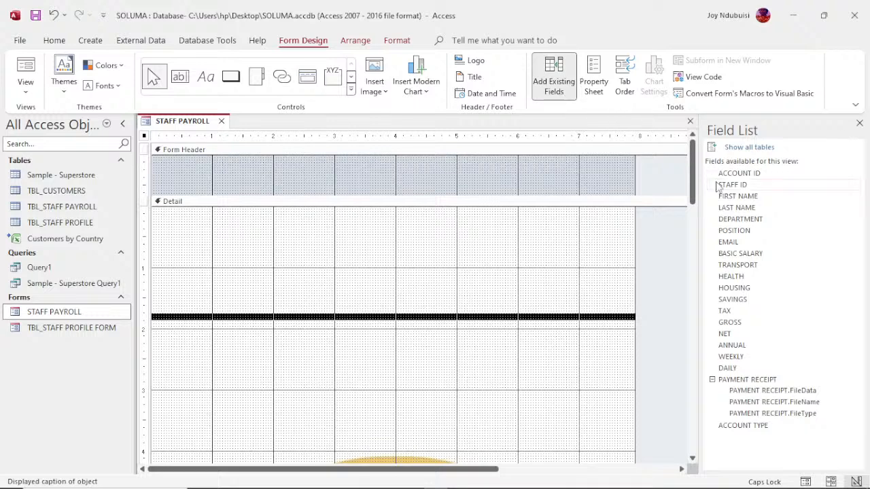
- Add fields ACCOUNT ID through ACCOUNT TYPE to the Detail section and select their labels
click(760, 174)
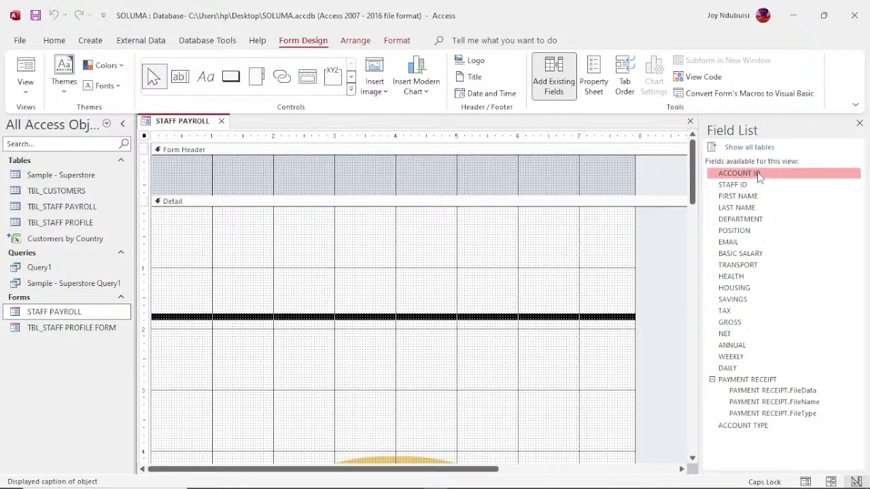
shift+click(756, 429)
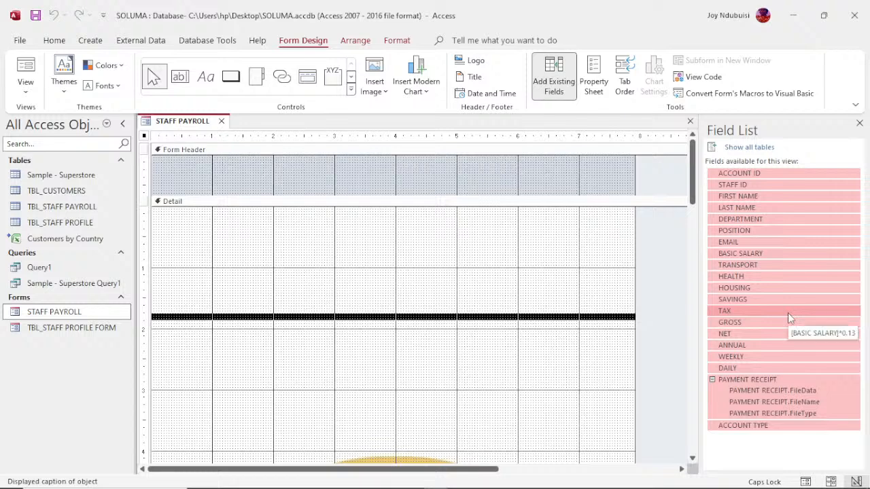
drag(788, 314, 352, 279)
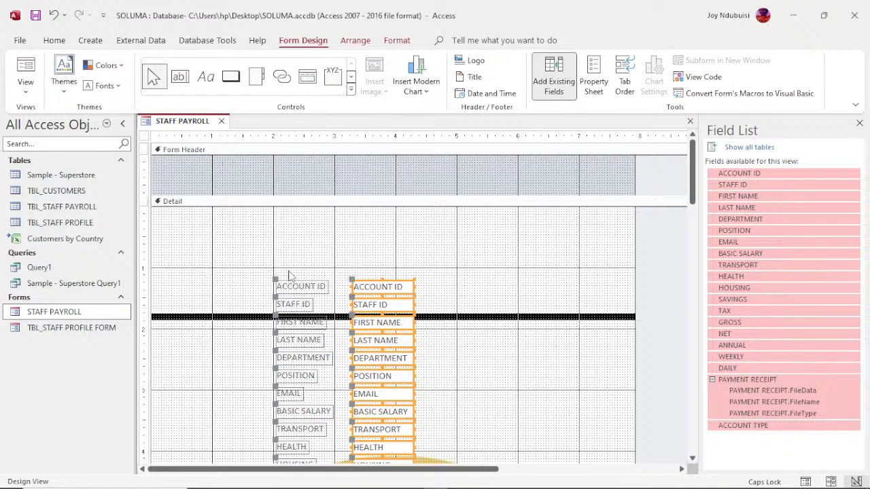
drag(289, 275, 297, 467)
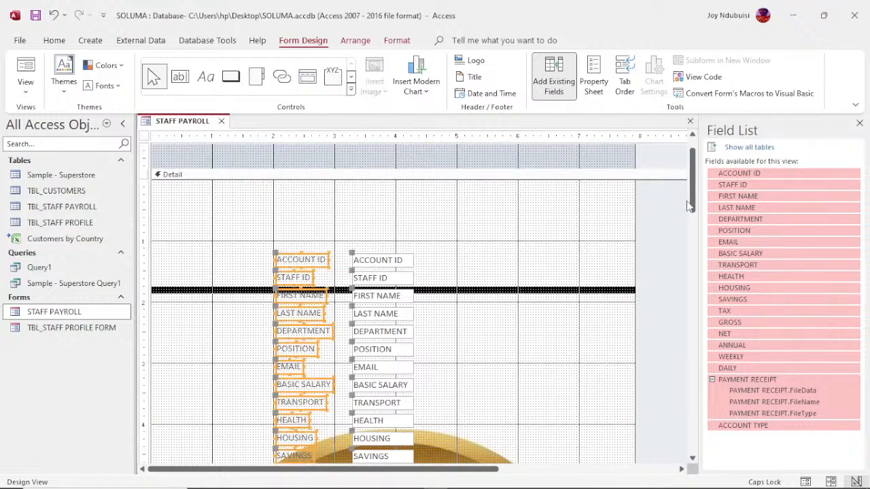
drag(693, 205, 702, 234)
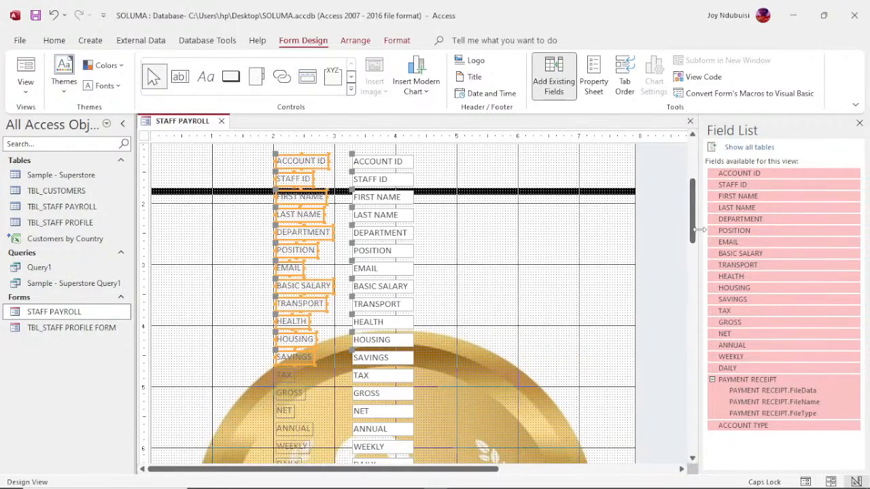
- Size the first group of selected labels to the widest one
right_click(299, 255)
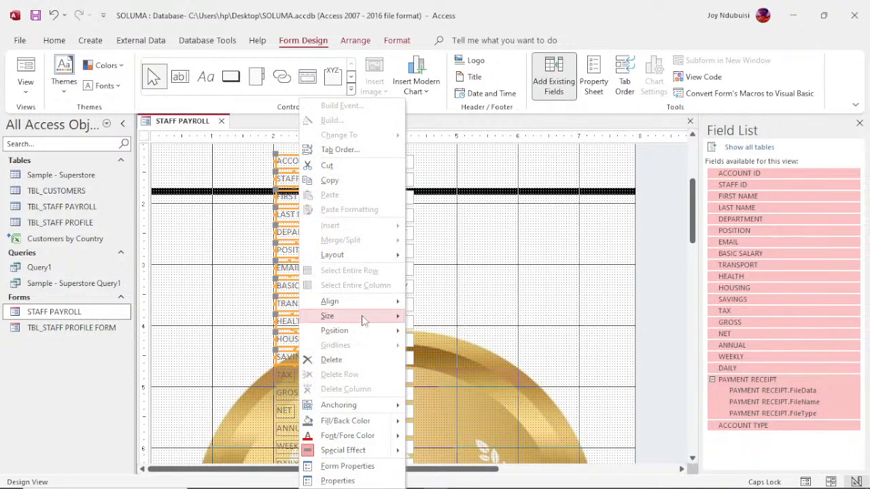
mouse_move(362, 309)
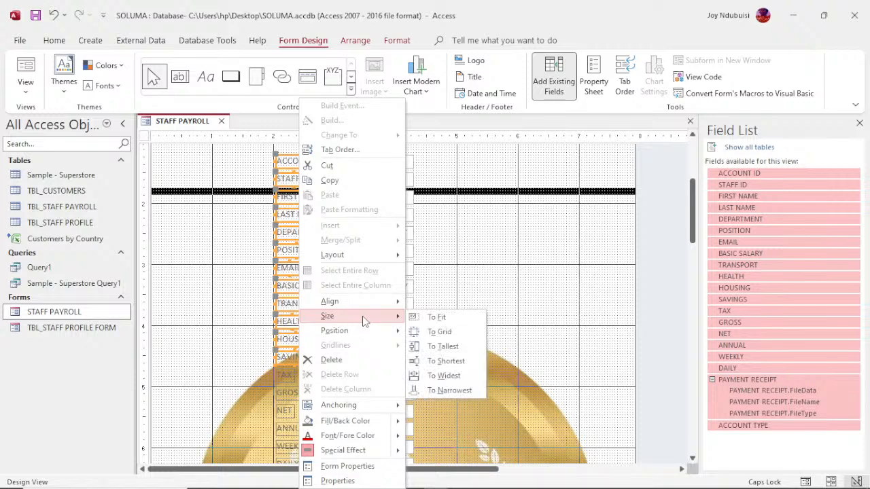
click(440, 376)
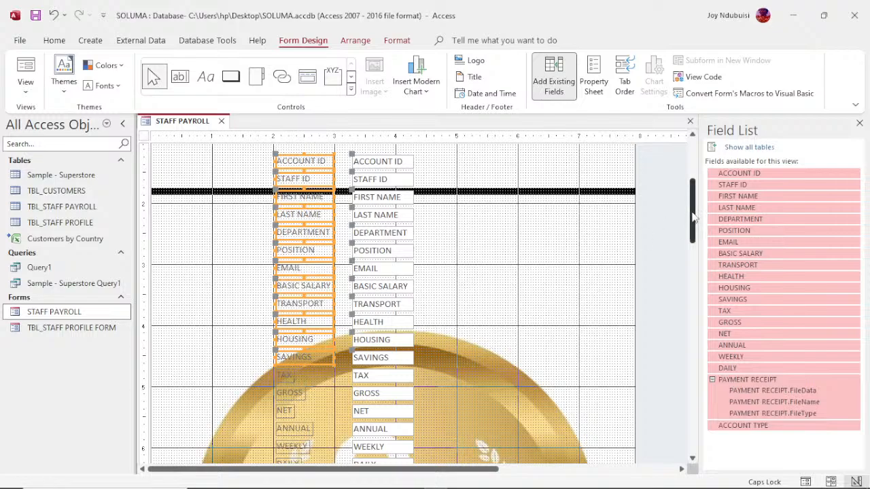
drag(693, 217, 701, 258)
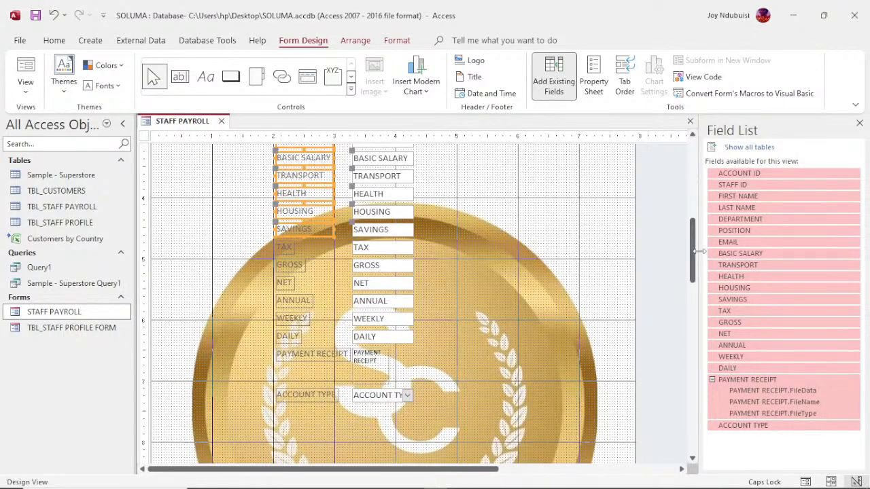
- Size the labels from TAX down to ACCOUNT TYPE to the widest
click(291, 243)
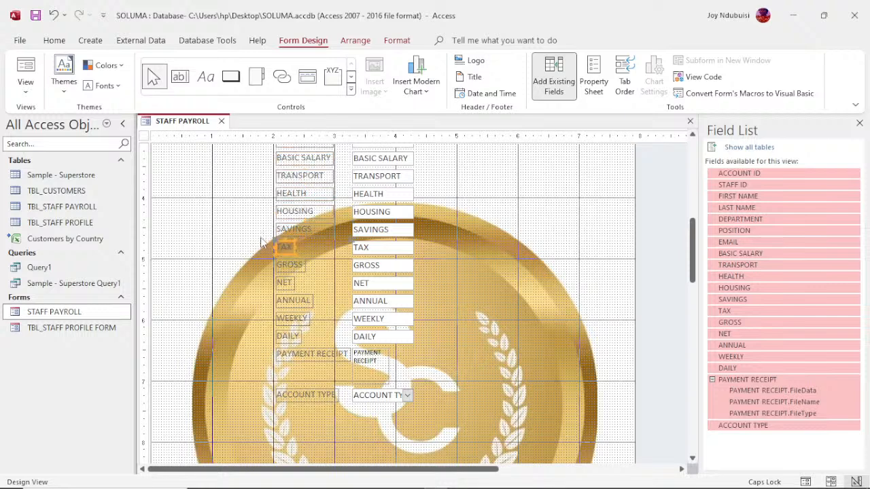
drag(261, 238, 302, 407)
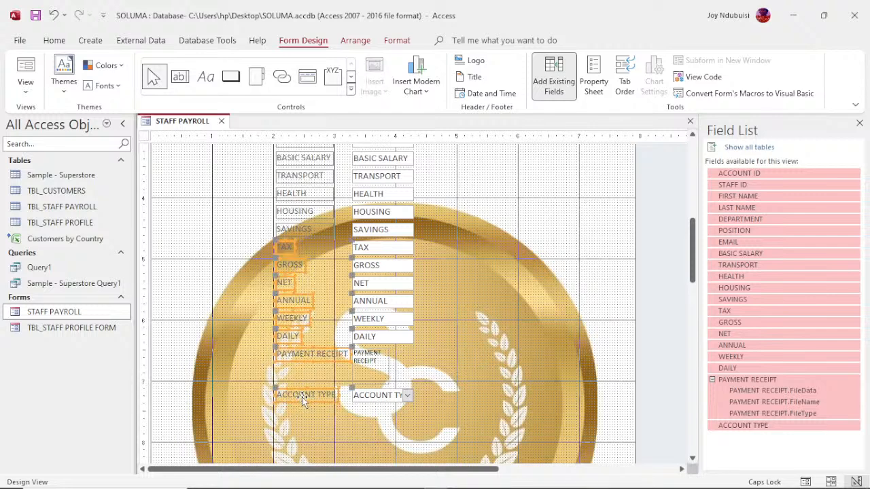
right_click(303, 401)
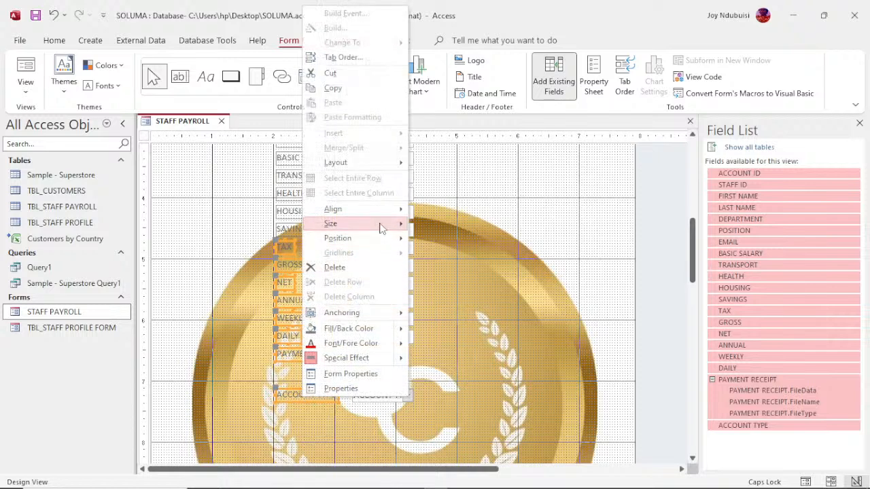
mouse_move(381, 227)
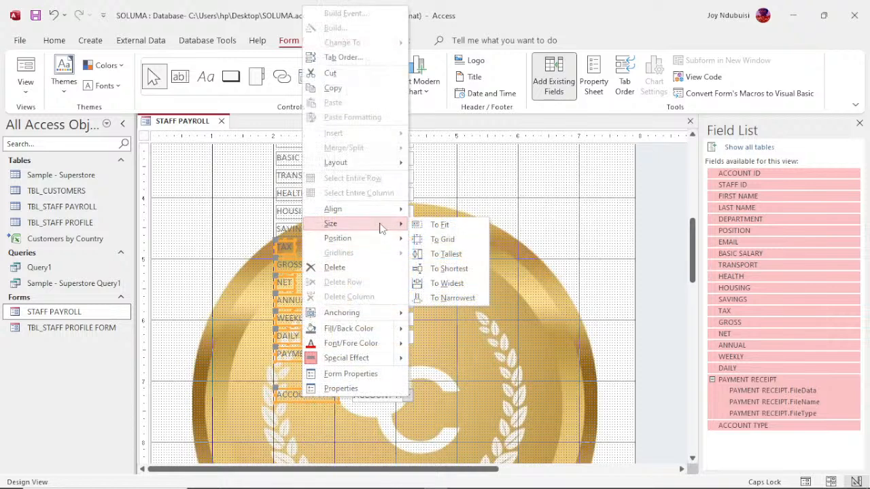
click(449, 284)
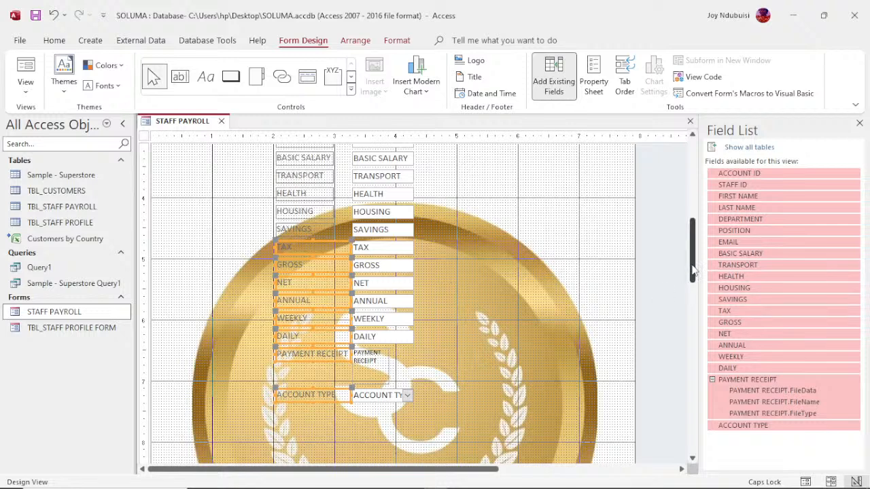
drag(693, 270, 691, 257)
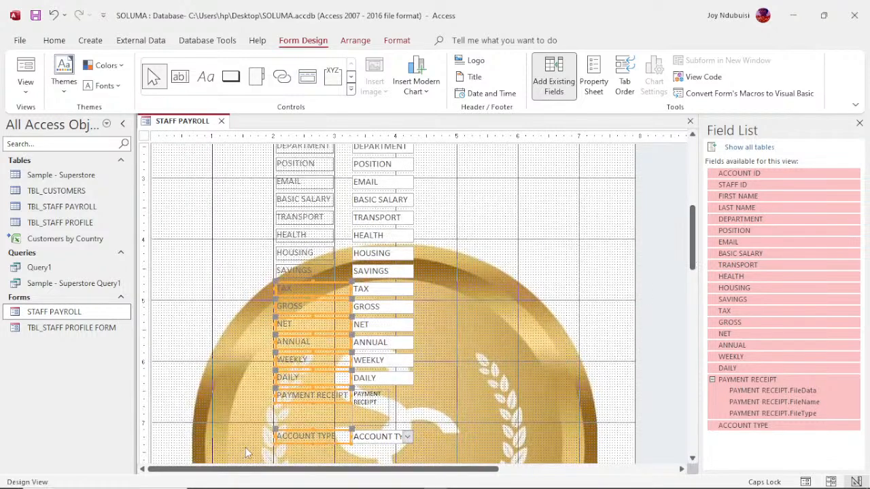
- Select the whole label column and size every label to the widest
drag(245, 448, 317, 178)
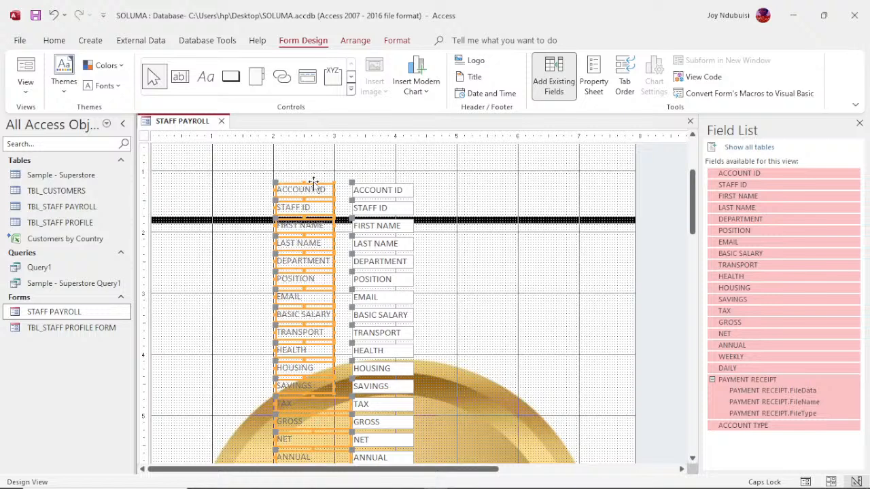
right_click(314, 182)
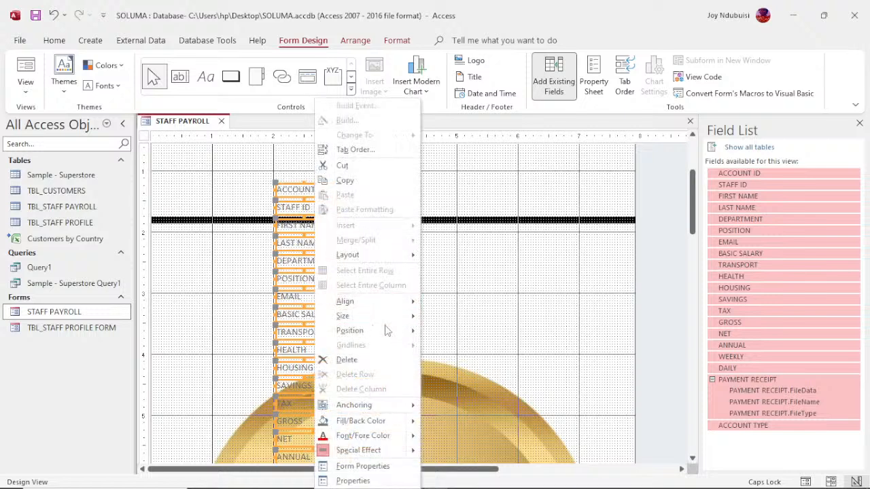
mouse_move(385, 317)
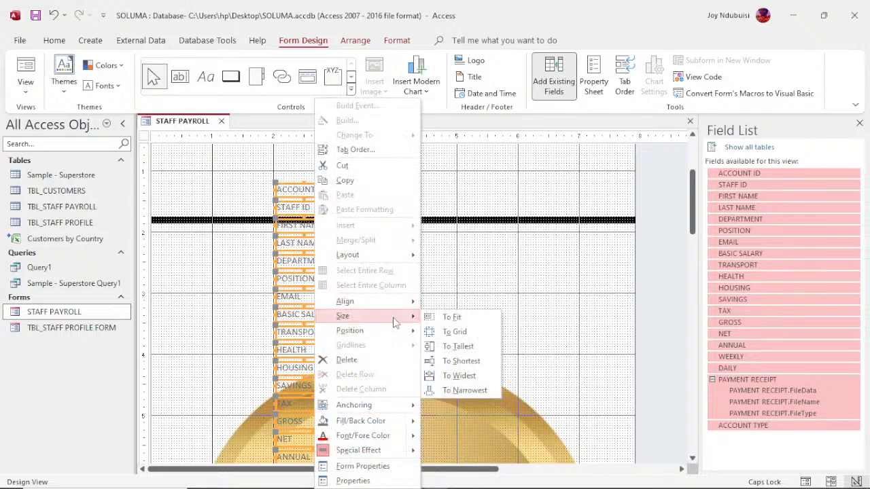
click(464, 375)
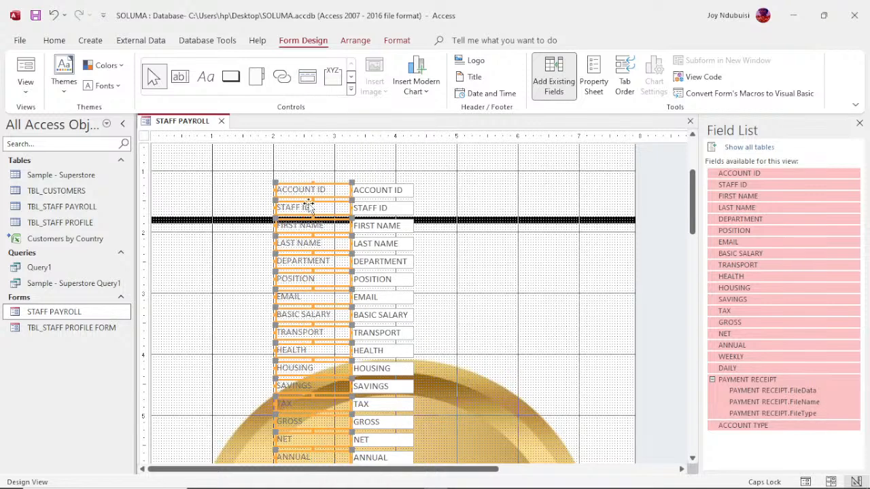
- Move the label column to the form's left edge and select the field boxes from ACCOUNT ID down
drag(302, 197, 204, 145)
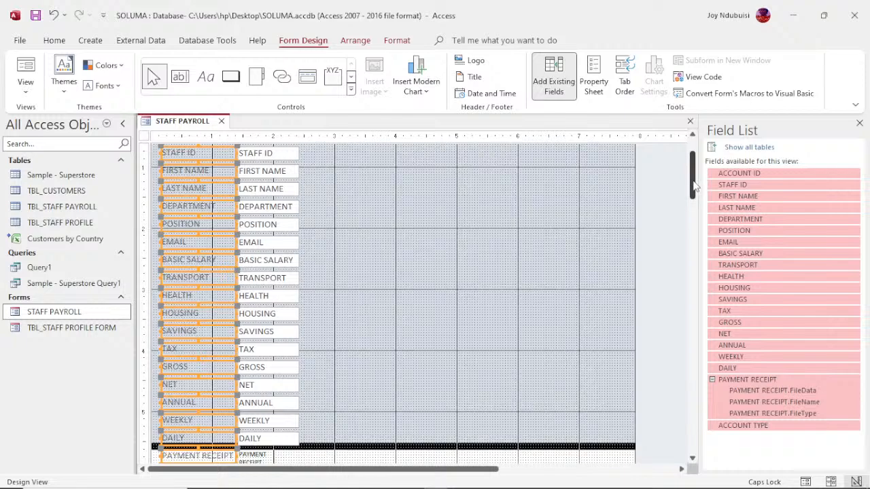
drag(694, 185, 695, 169)
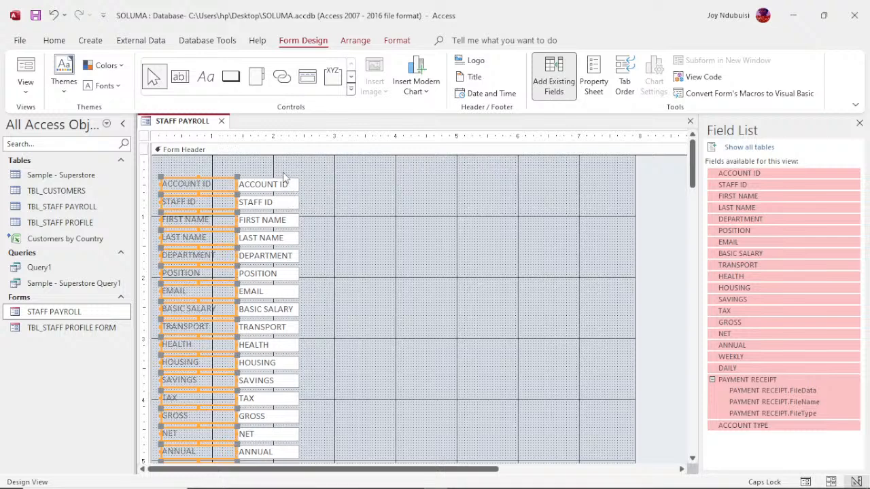
drag(284, 174, 318, 416)
- Open the Property Sheet and size the selected field boxes To Fit and To Tallest
click(598, 86)
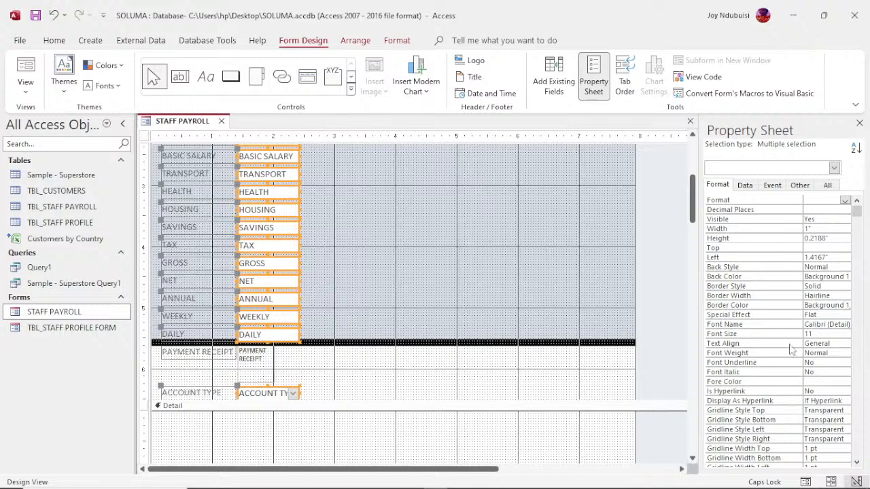
right_click(293, 261)
mouse_move(369, 318)
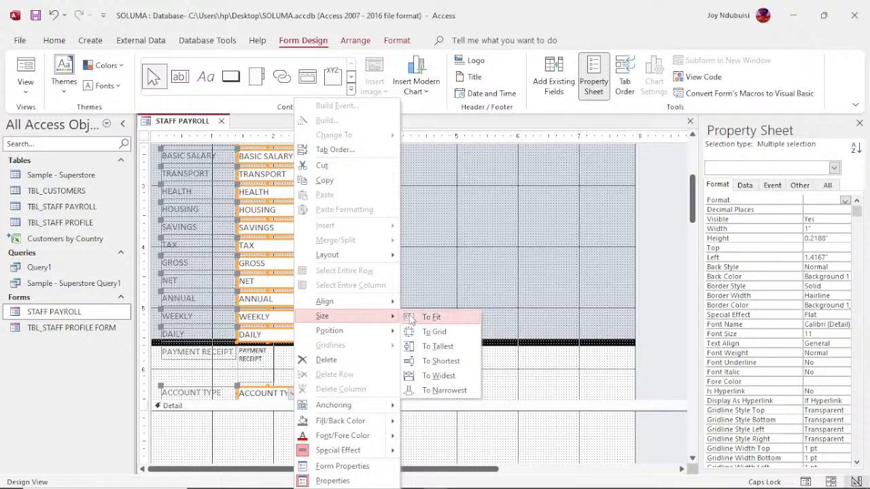
click(431, 317)
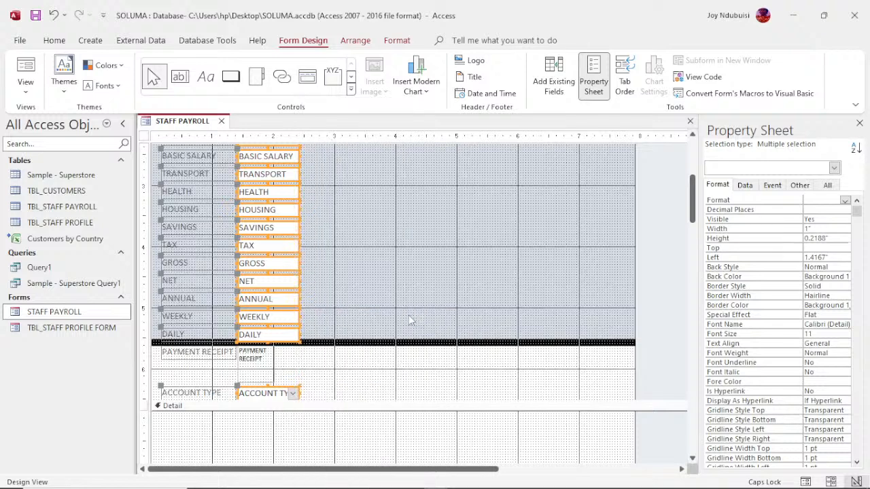
right_click(290, 281)
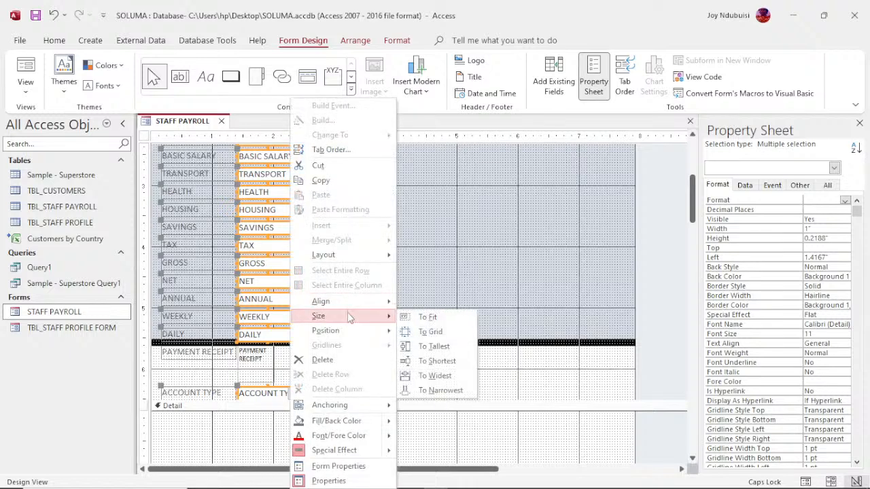
click(435, 347)
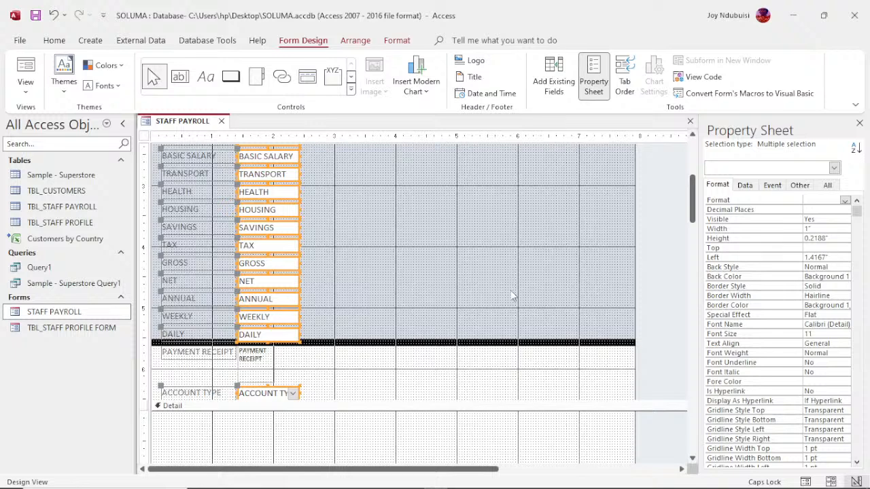
- Set the field boxes' Width to 5"
click(808, 230)
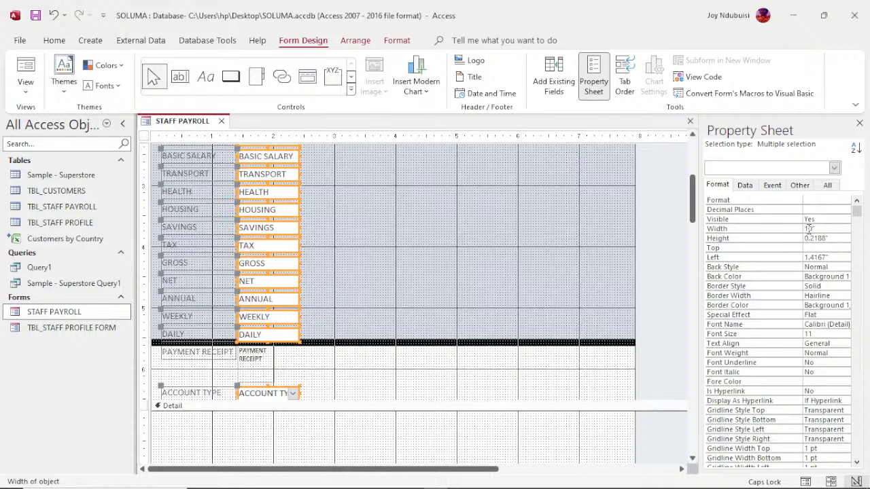
key(Return)
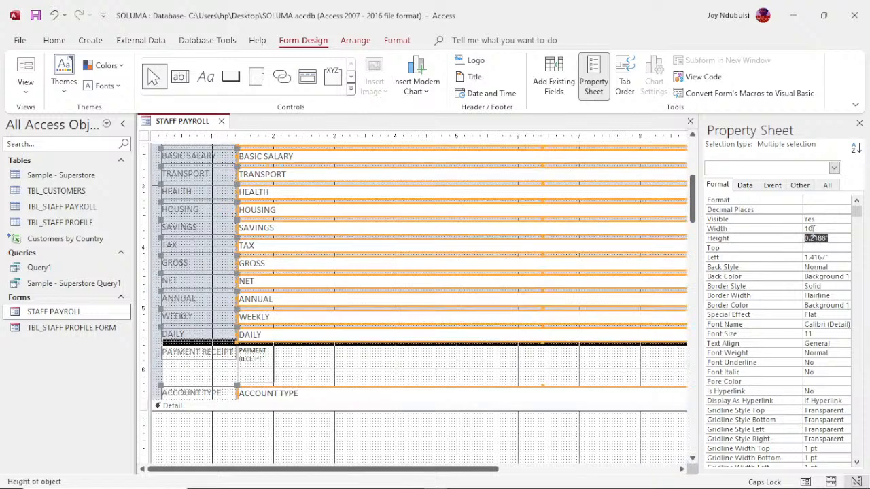
click(813, 229)
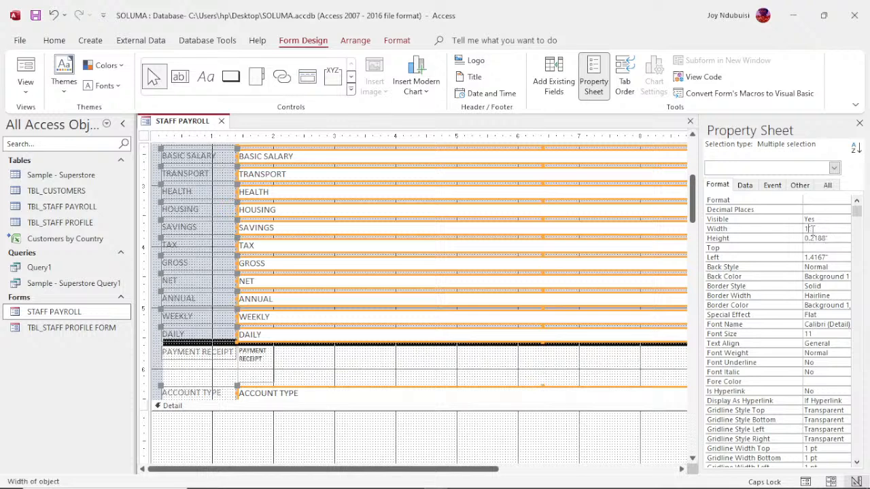
key(Return)
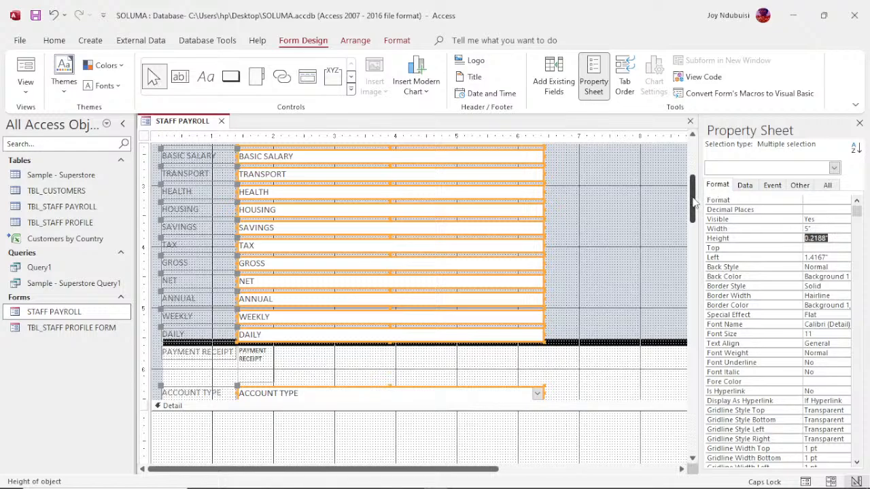
drag(693, 201, 693, 173)
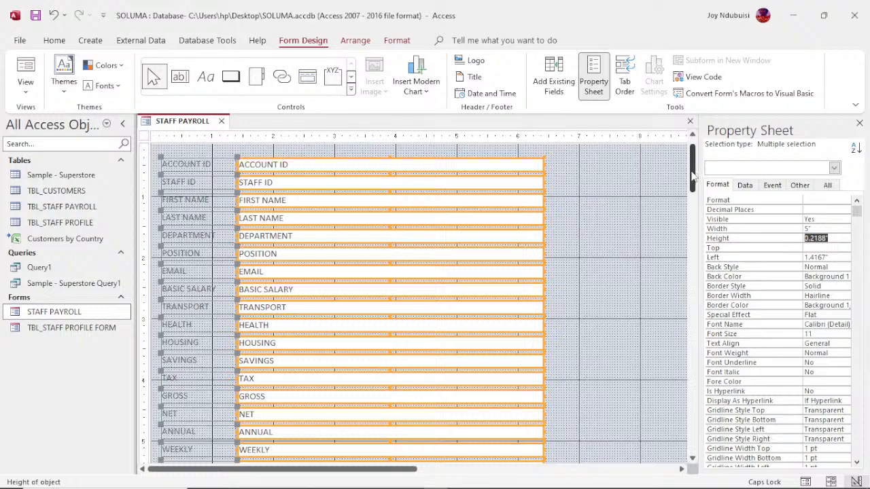
mouse_move(693, 177)
mouse_down()
mouse_move(693, 185)
mouse_move(694, 175)
mouse_up()
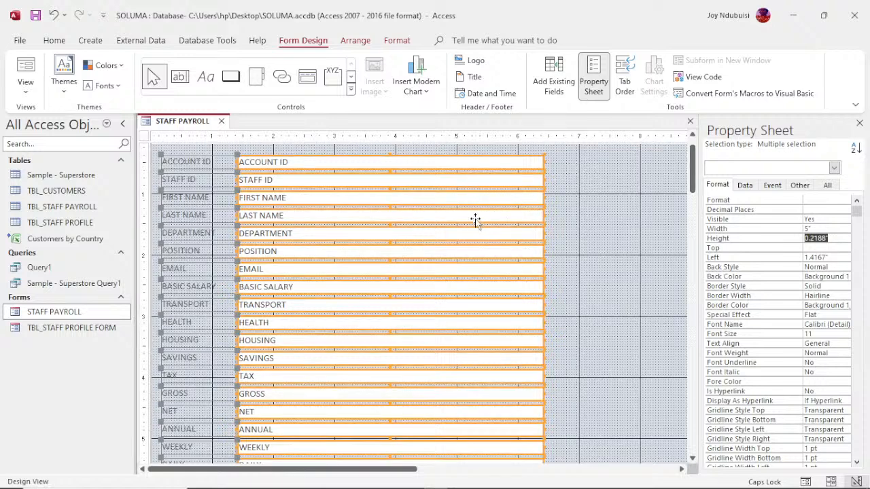
click(591, 238)
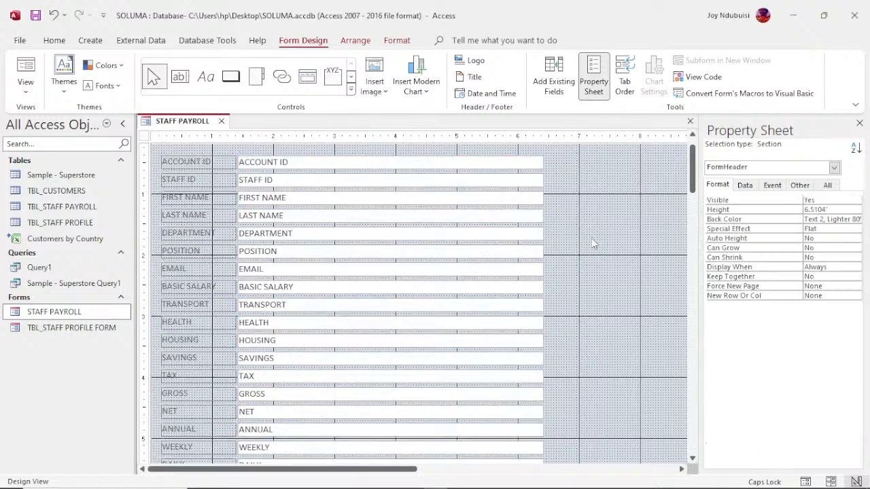
drag(695, 178, 694, 157)
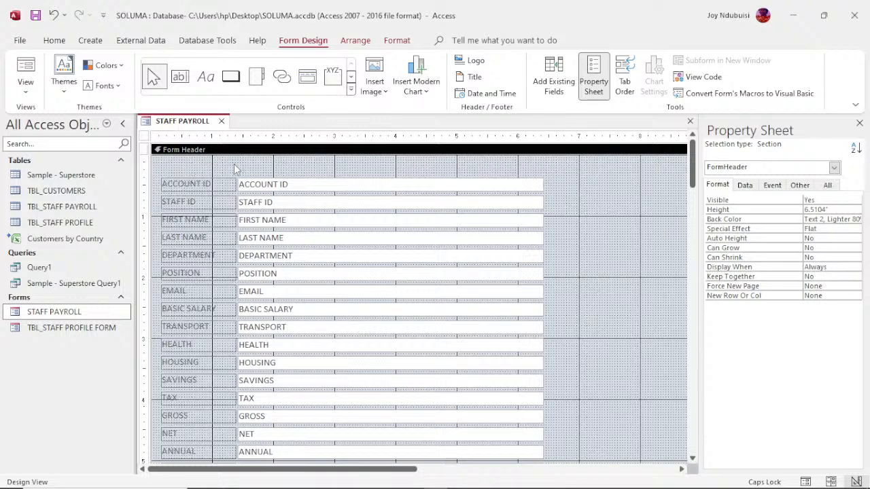
right_click(182, 122)
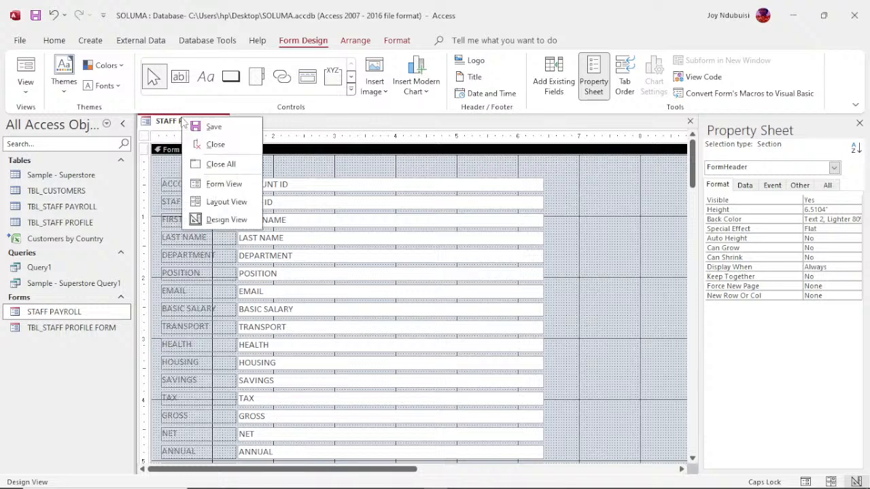
click(220, 189)
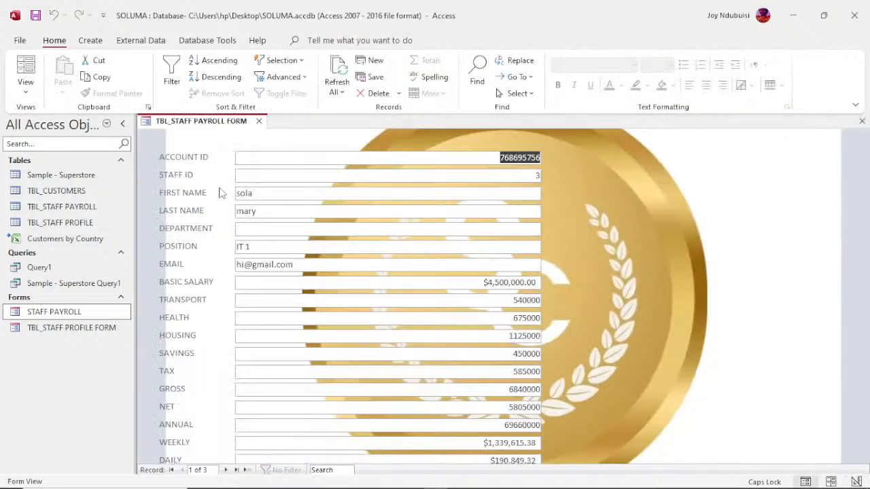
right_click(210, 128)
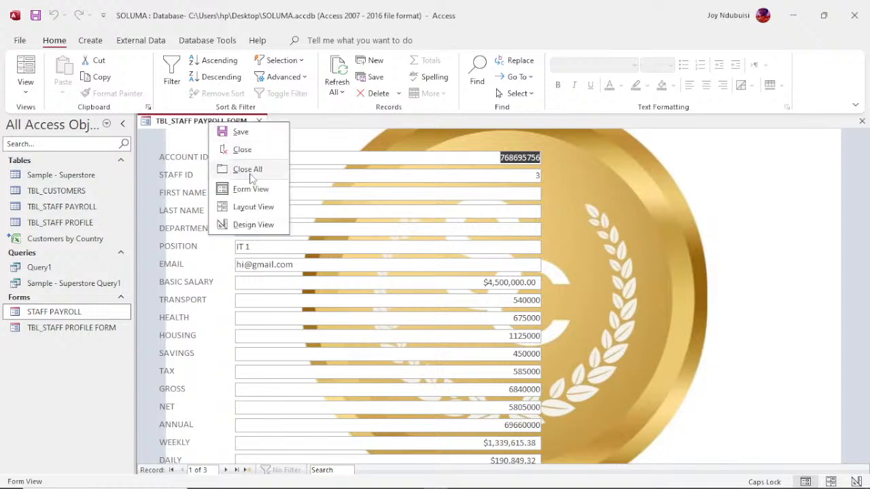
click(254, 225)
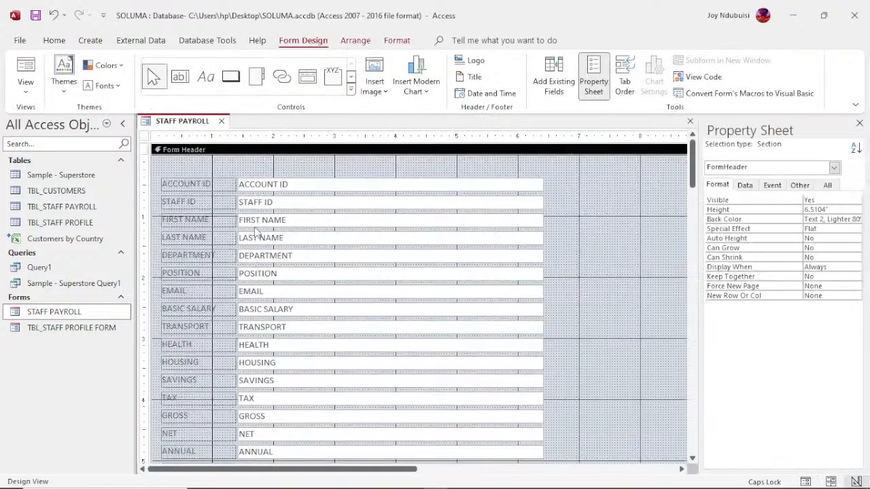
click(145, 138)
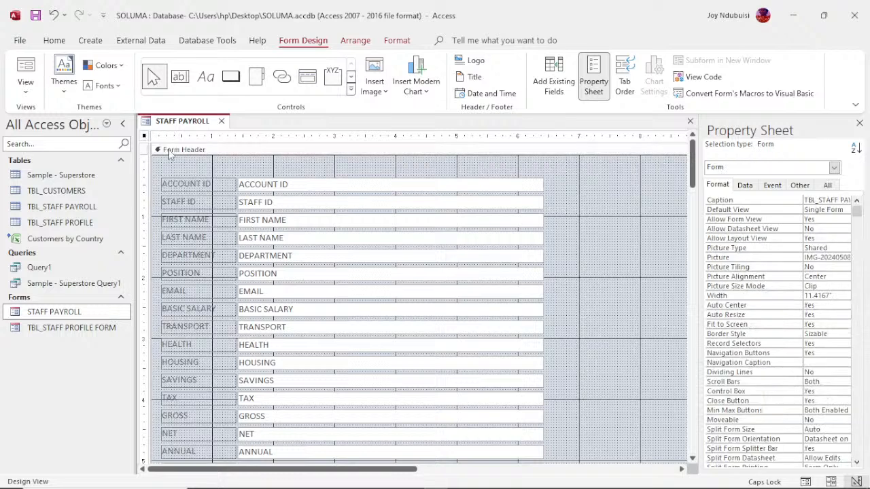
click(194, 155)
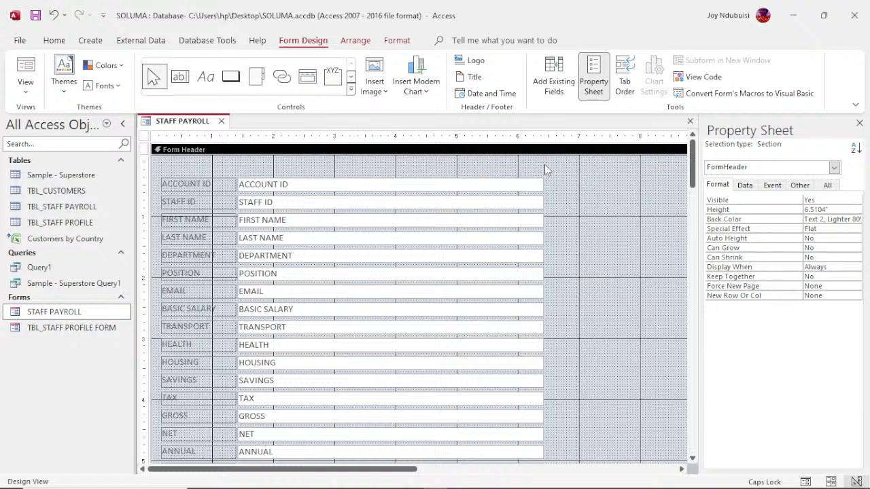
click(602, 143)
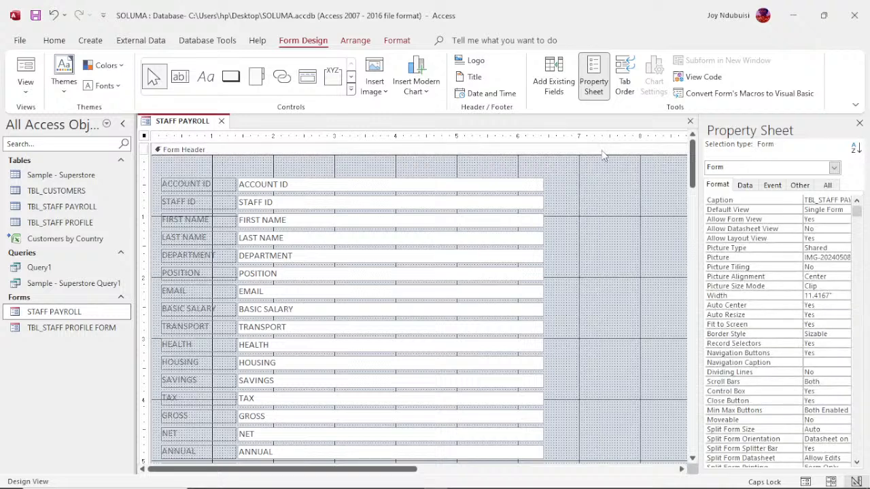
click(603, 150)
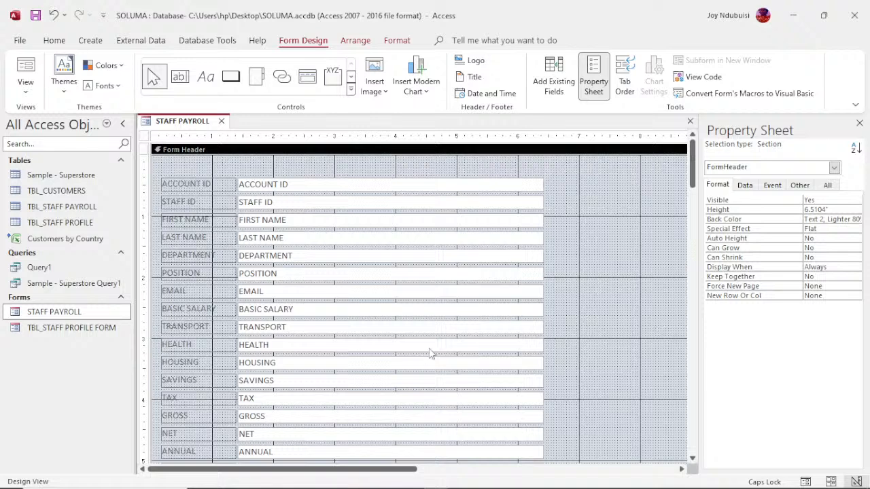
click(452, 328)
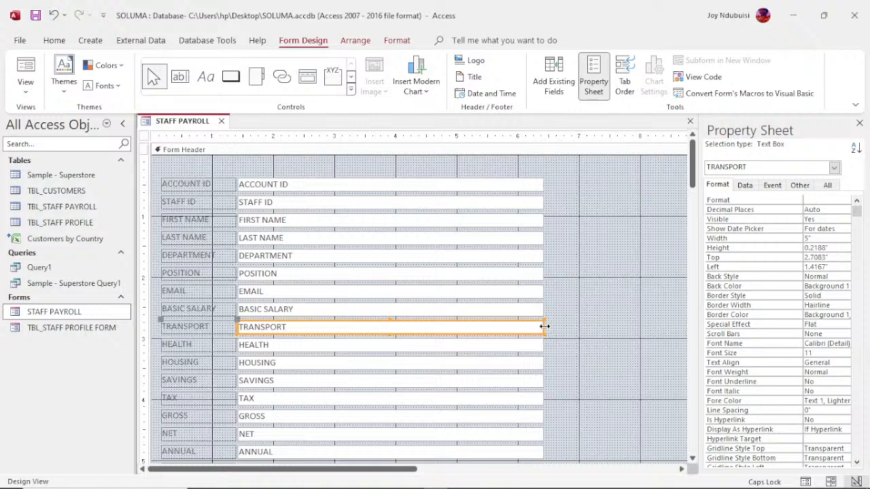
- Narrow the TRANSPORT and HEALTH boxes and move HEALTH onto the TRANSPORT row
drag(545, 327, 303, 328)
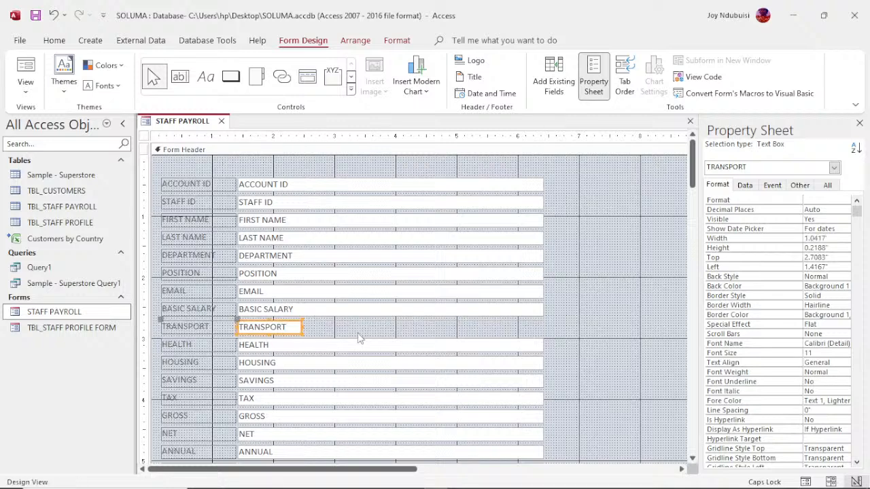
click(412, 348)
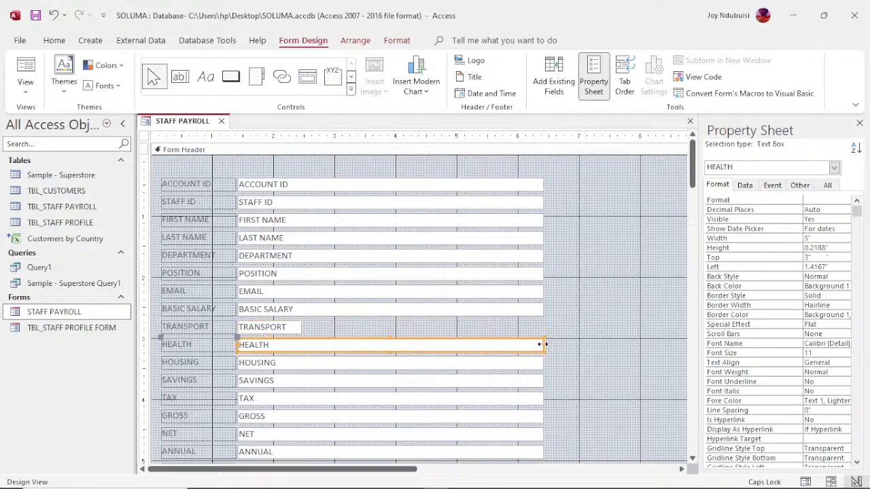
mouse_move(542, 345)
mouse_down()
mouse_move(290, 360)
mouse_move(299, 359)
mouse_up()
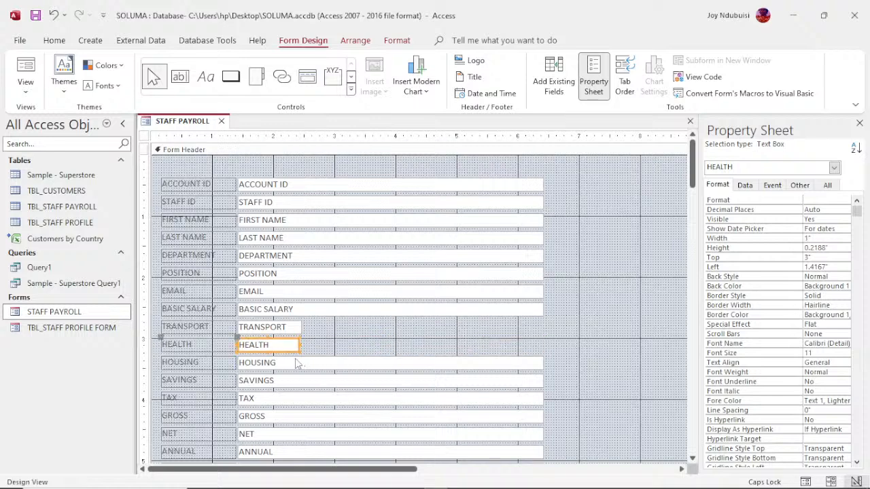
mouse_move(243, 352)
mouse_down()
mouse_move(309, 347)
mouse_move(323, 336)
mouse_up()
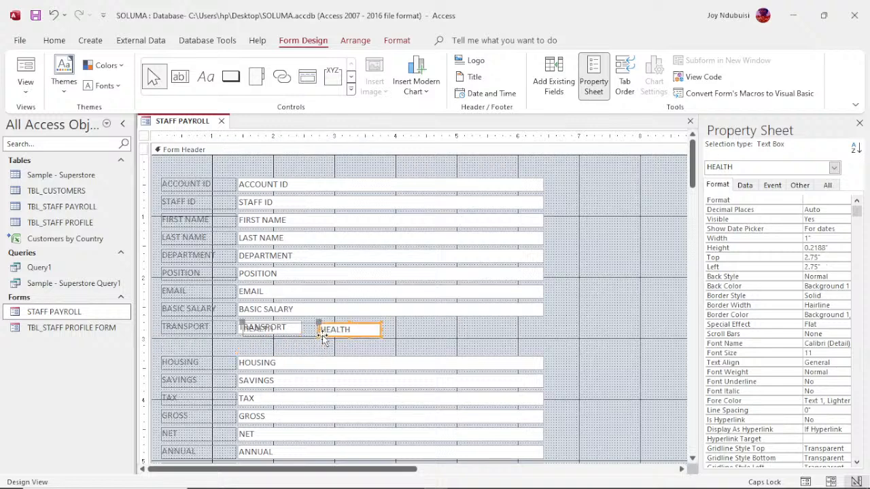
key(Right)
key(Right)
key(Right)
key(Right)
key(Right)
key(Right)
key(Right)
key(Right)
key(Right)
key(Right)
key(Right)
key(Right)
key(Right)
key(Right)
key(Right)
key(Right)
key(Right)
key(Right)
key(Right)
key(Right)
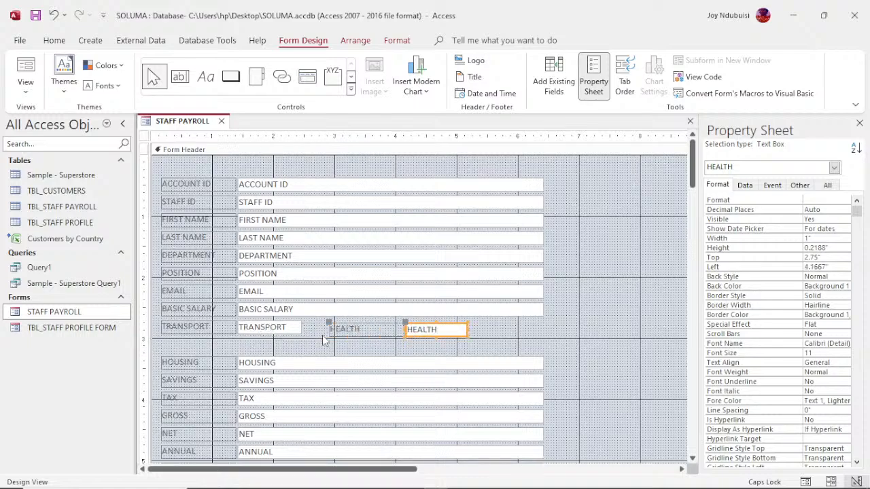
key(Left)
key(Left)
key(Left)
key(Left)
key(Left)
key(Left)
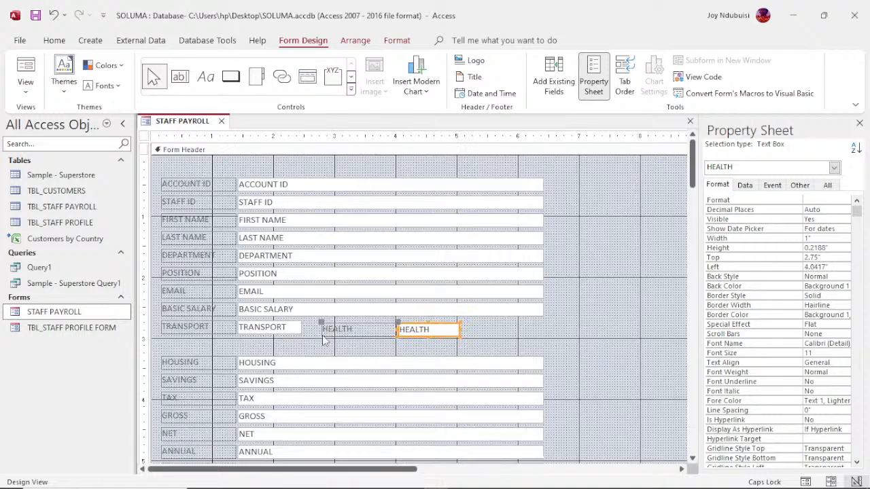
key(Left)
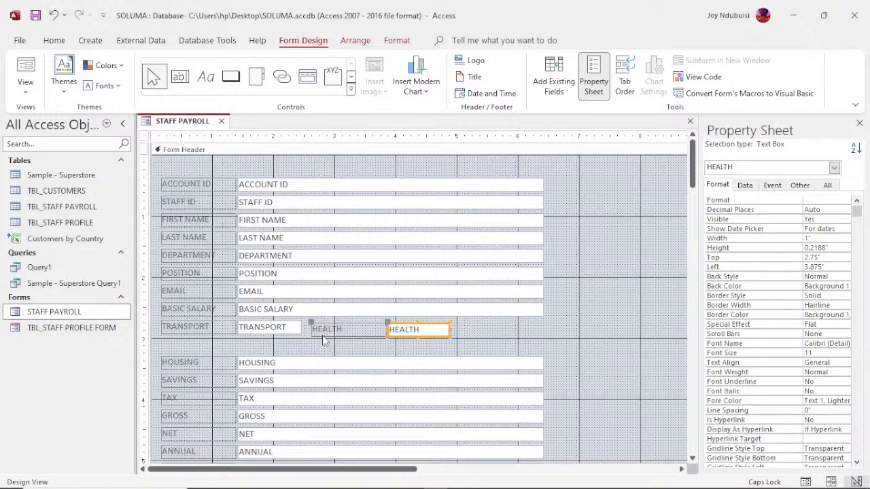
click(329, 333)
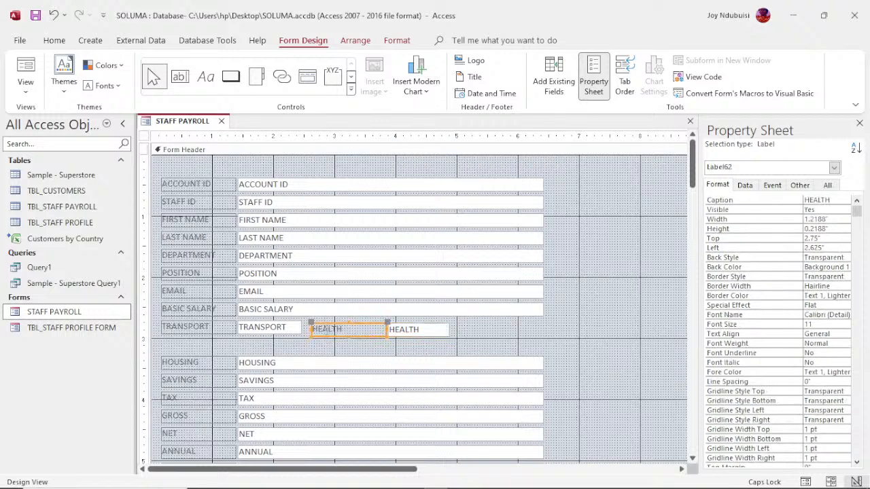
drag(333, 338, 331, 335)
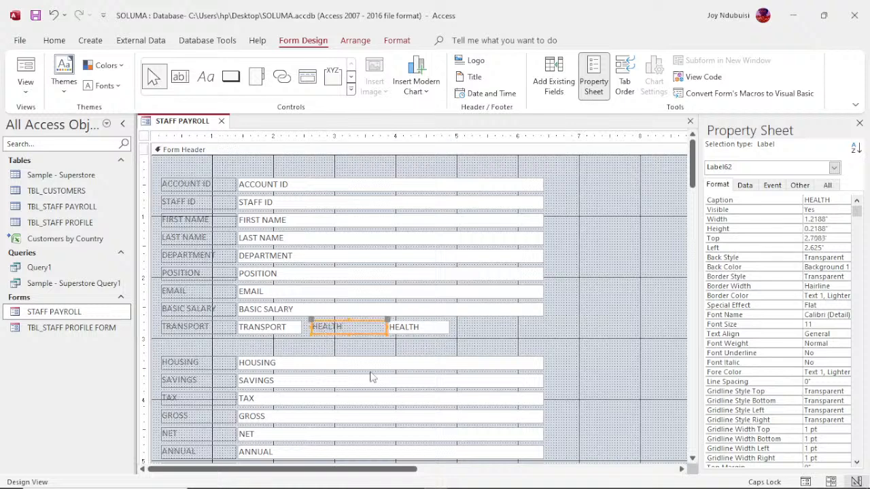
- Narrow the HOUSING field box and bring it toward the TRANSPORT row
click(228, 365)
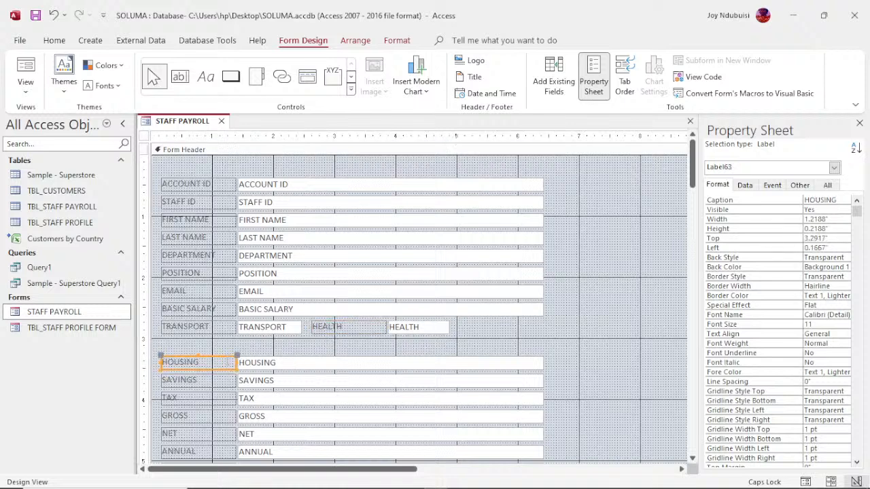
click(471, 356)
click(473, 367)
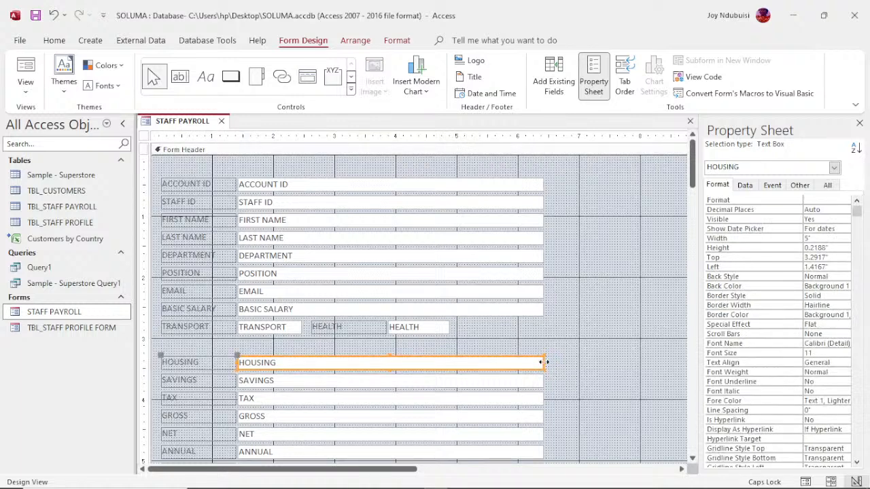
mouse_move(544, 363)
mouse_down()
mouse_move(302, 370)
mouse_move(510, 338)
mouse_up()
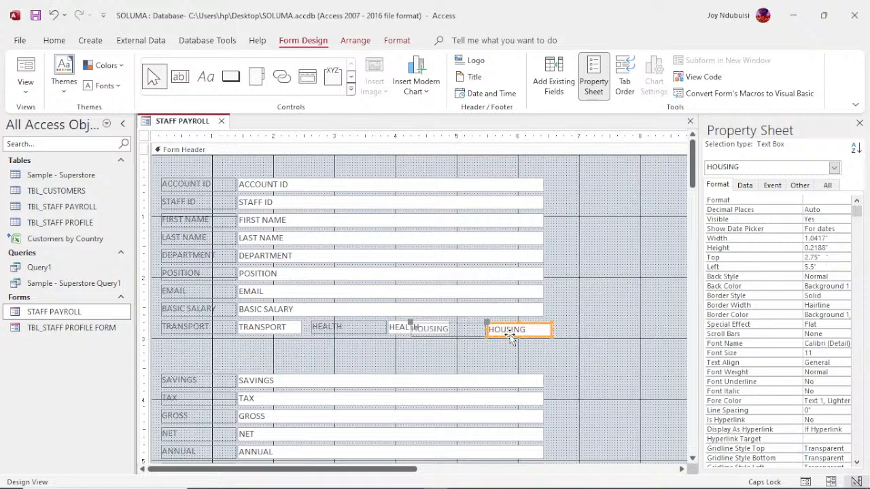
- Trim the TRANSPORT box further and narrow the HEALTH box and label to 1 inch
click(301, 329)
drag(302, 328, 292, 327)
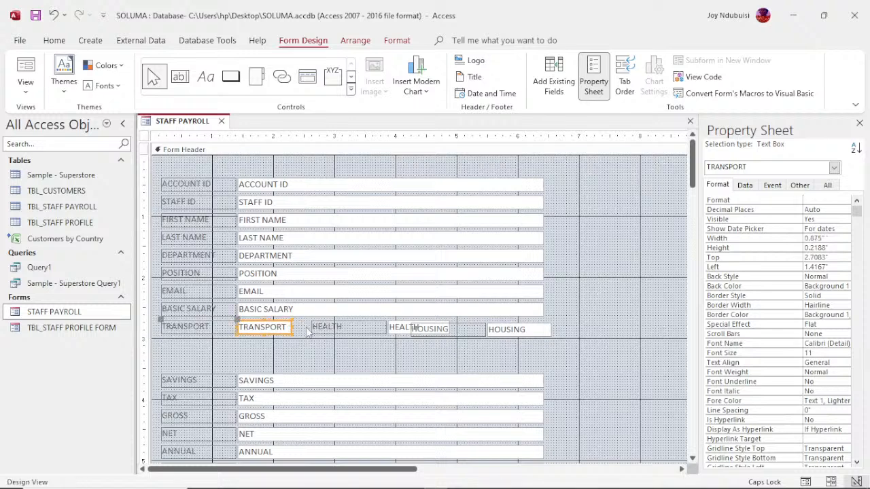
click(376, 333)
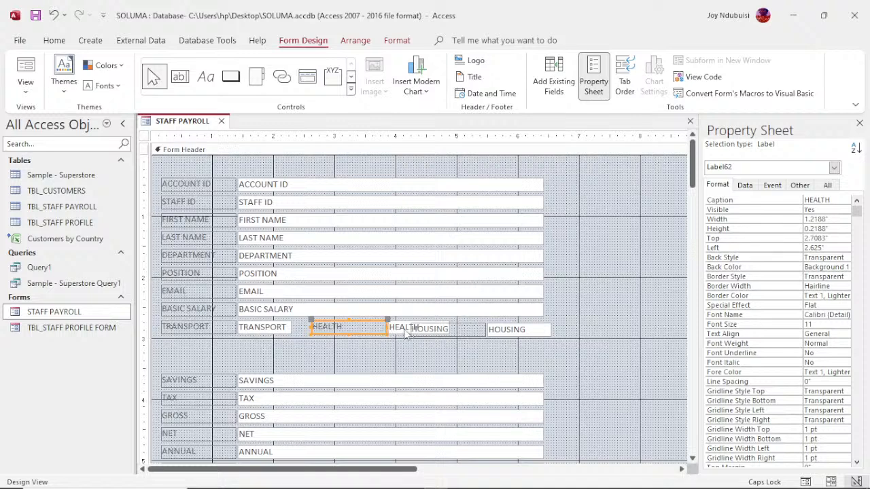
click(406, 332)
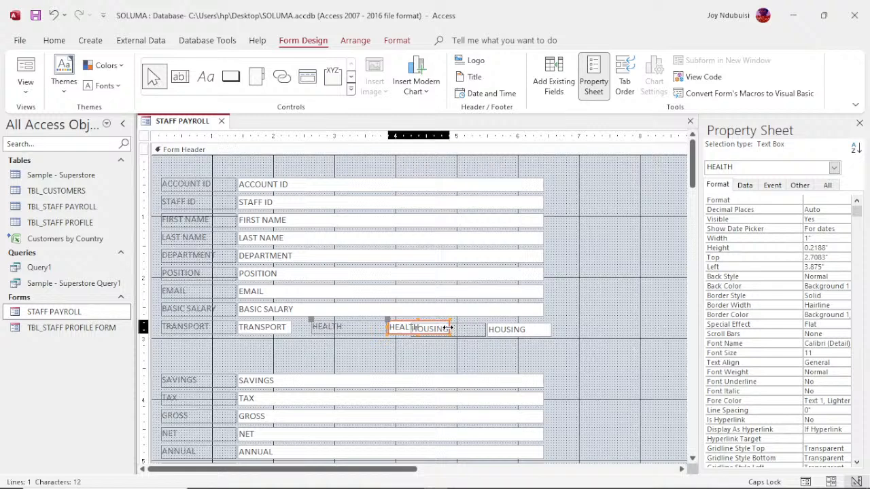
drag(448, 328, 437, 328)
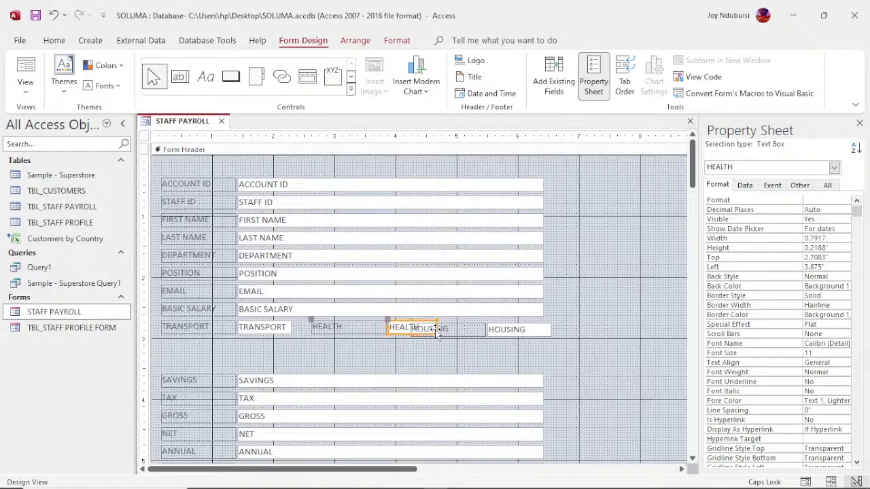
click(366, 329)
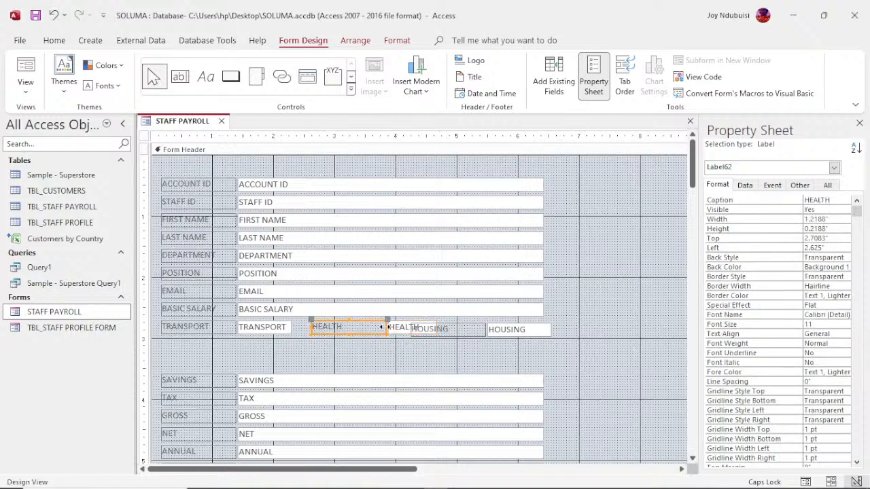
drag(387, 327, 373, 329)
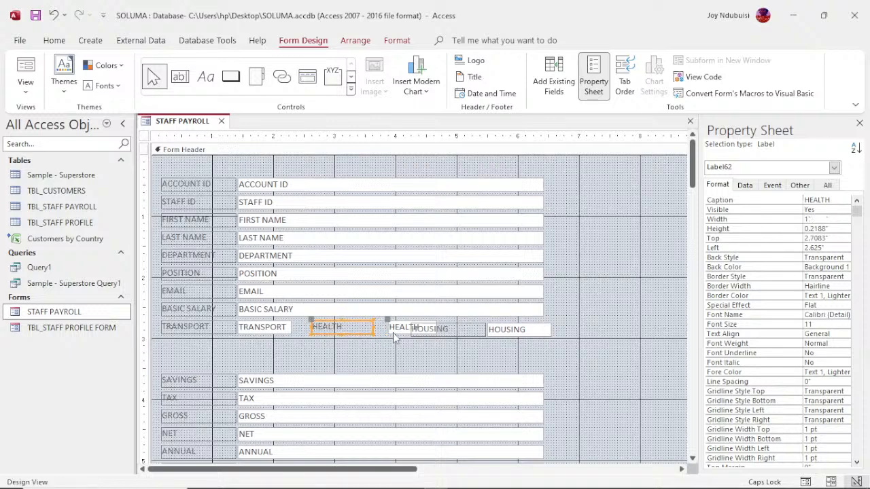
click(394, 328)
click(392, 327)
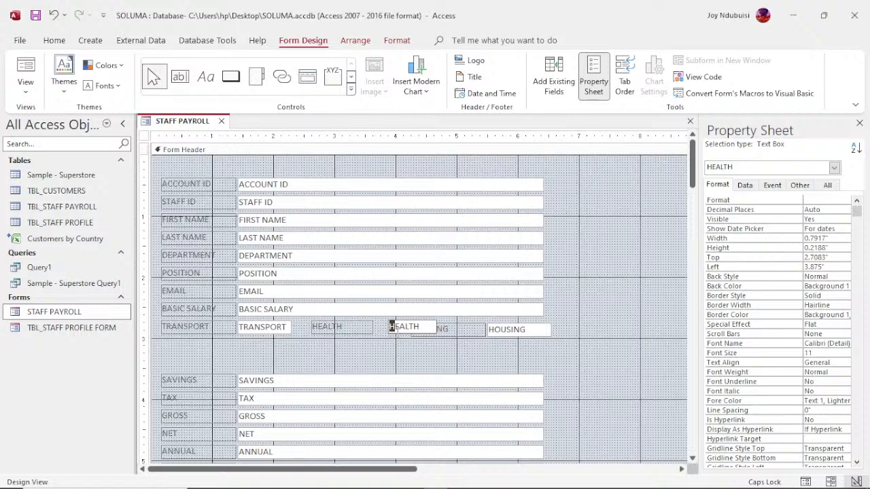
- Reposition the HEALTH field slightly left and fine-tune its box width
click(408, 342)
click(401, 335)
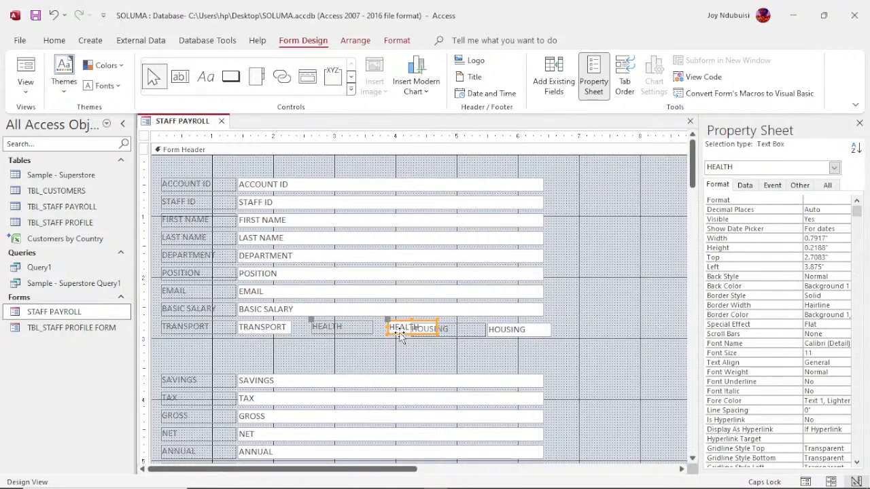
drag(401, 338, 390, 341)
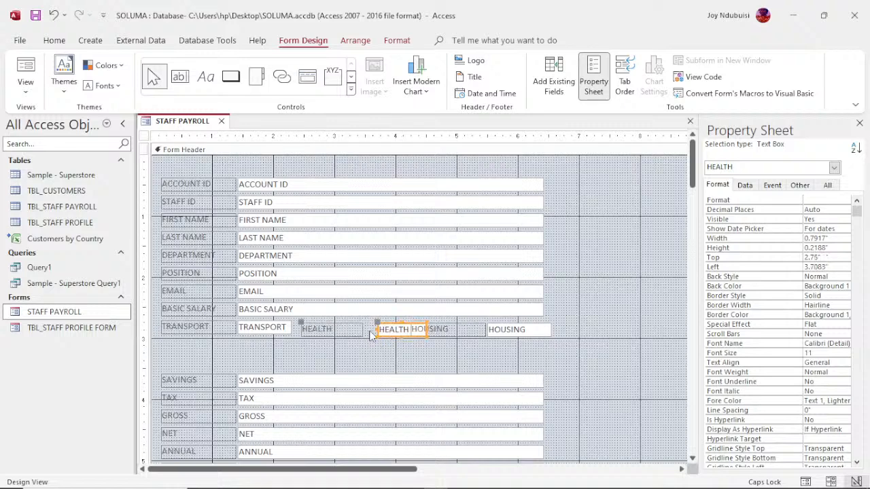
drag(376, 330, 368, 329)
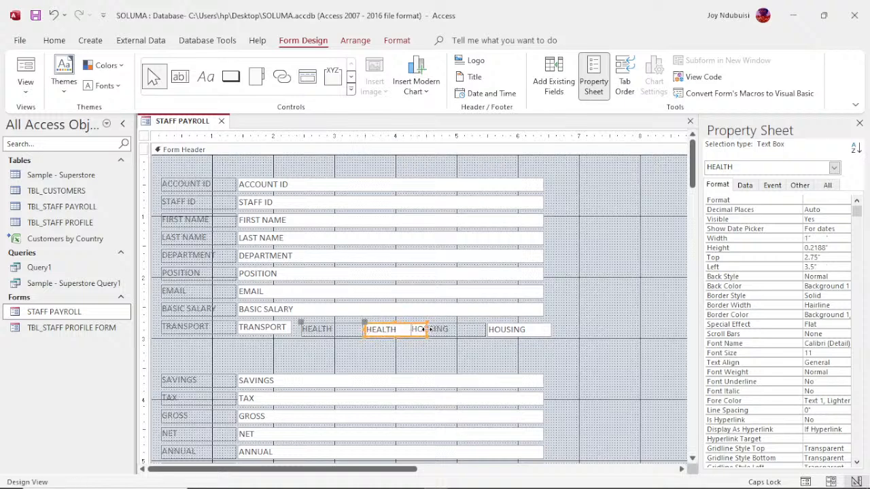
drag(427, 329, 415, 329)
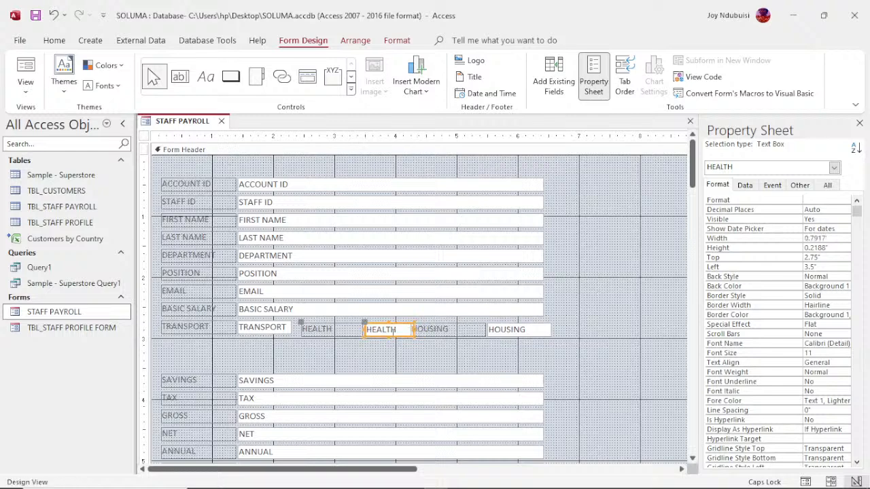
click(343, 332)
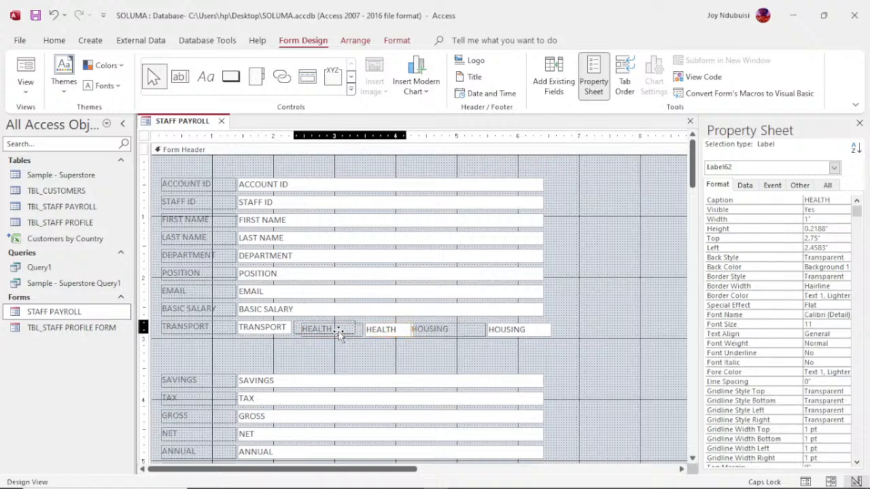
drag(342, 333, 336, 330)
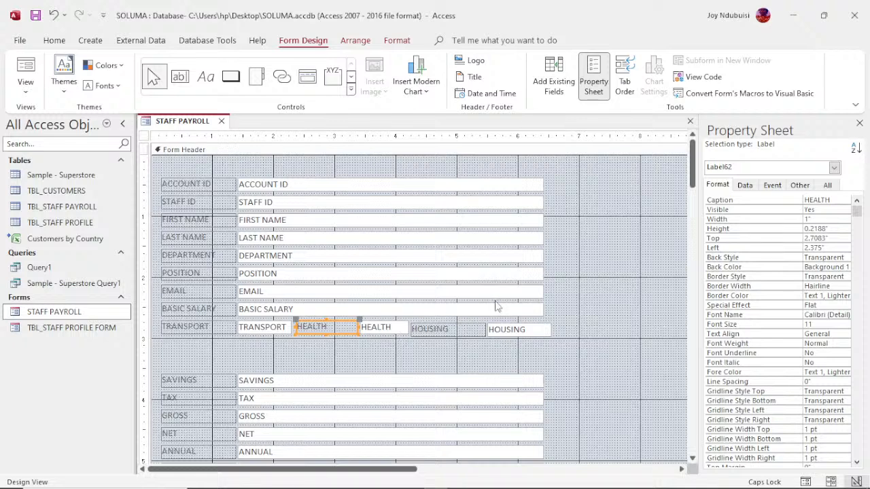
- Narrow the HOUSING label and box, then select the whole TRANSPORT, HEALTH, HOUSING row
click(478, 333)
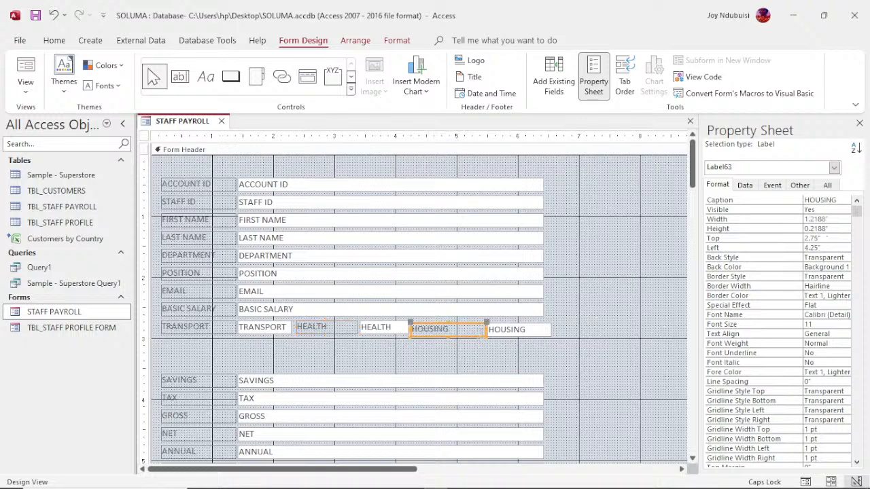
drag(486, 330, 464, 329)
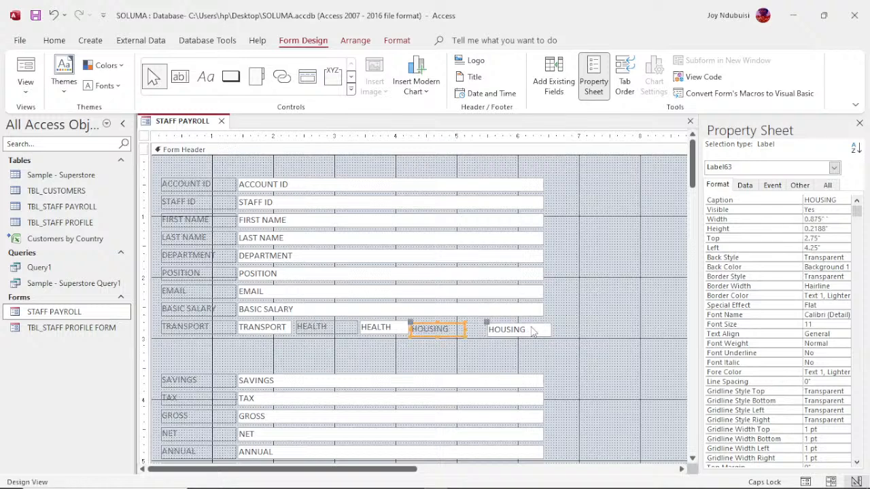
click(533, 328)
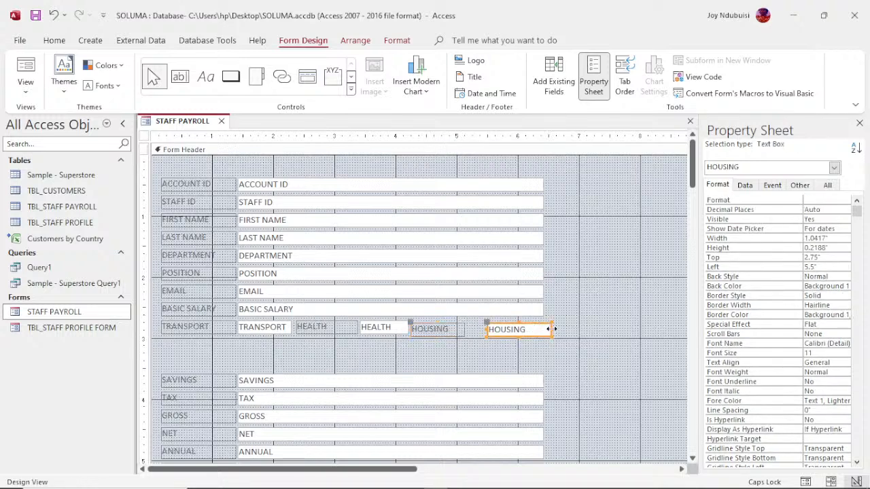
drag(549, 329, 540, 329)
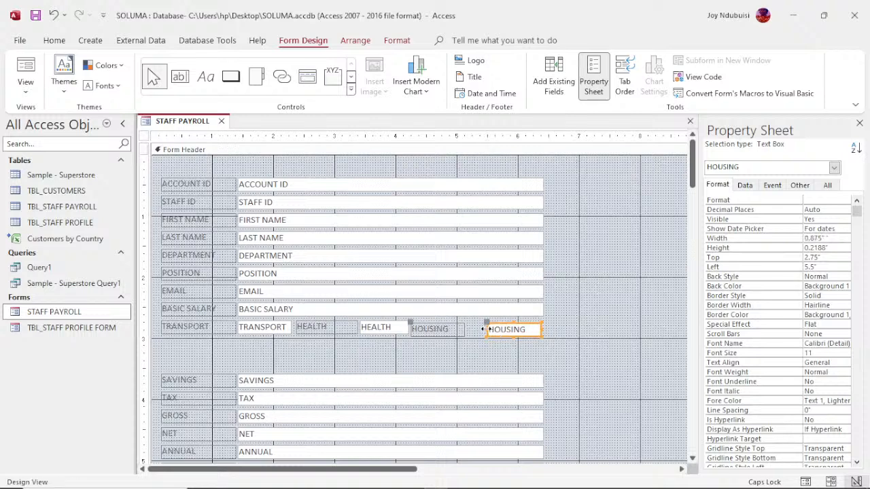
drag(484, 330, 467, 330)
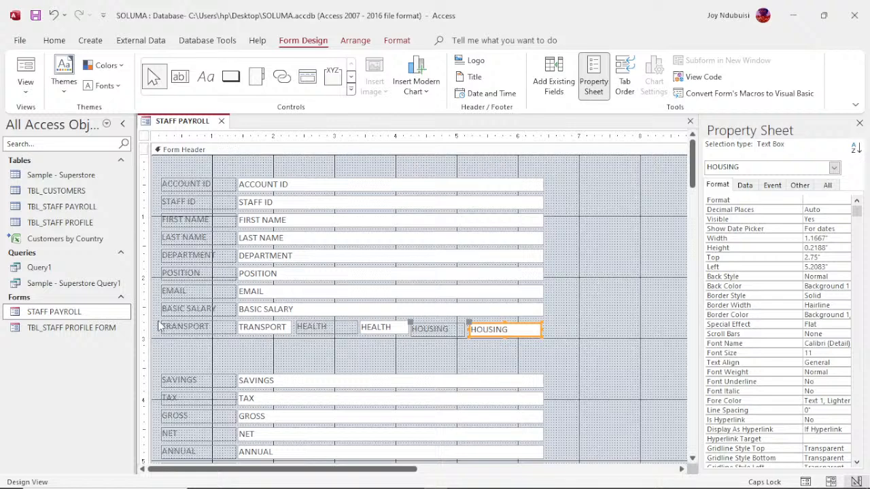
mouse_move(155, 327)
mouse_down()
mouse_move(468, 354)
mouse_move(551, 342)
mouse_up()
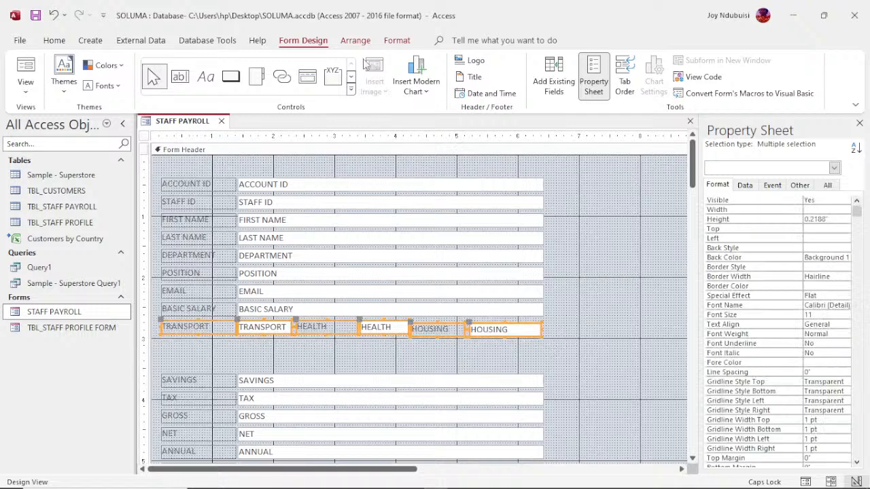
- Align the TRANSPORT, HEALTH and HOUSING controls to Bottom and To Grid
click(355, 41)
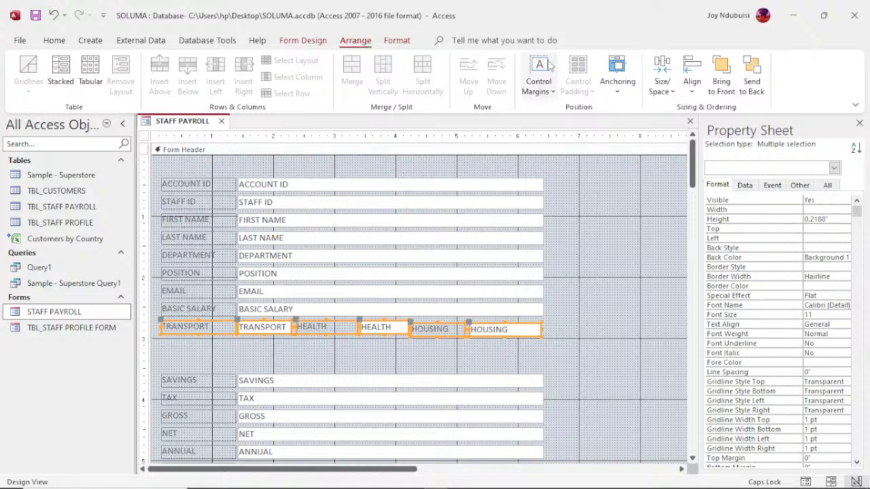
click(692, 82)
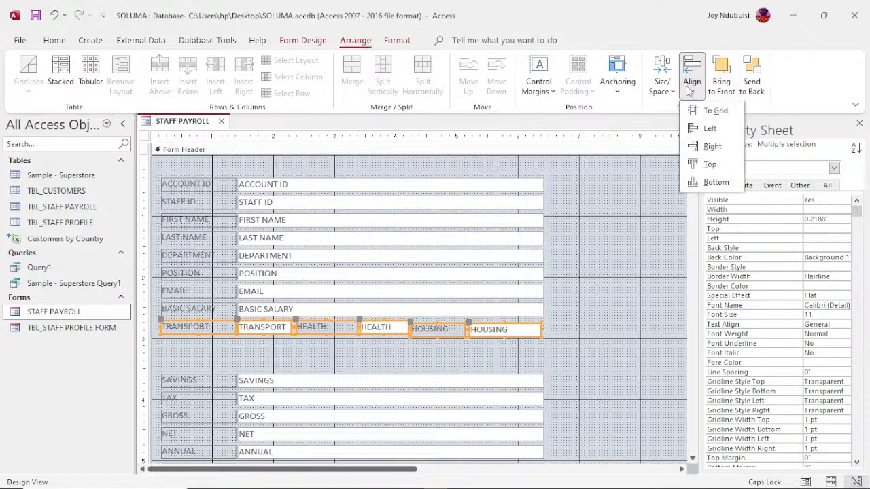
click(716, 182)
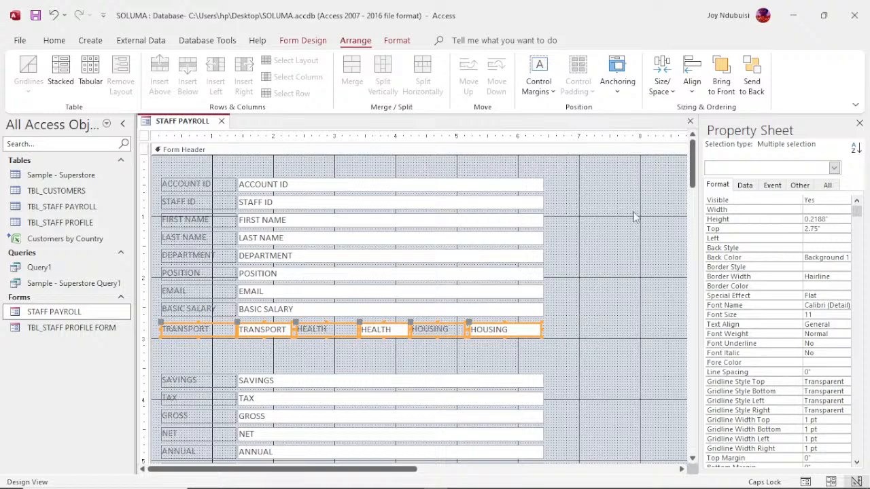
click(692, 82)
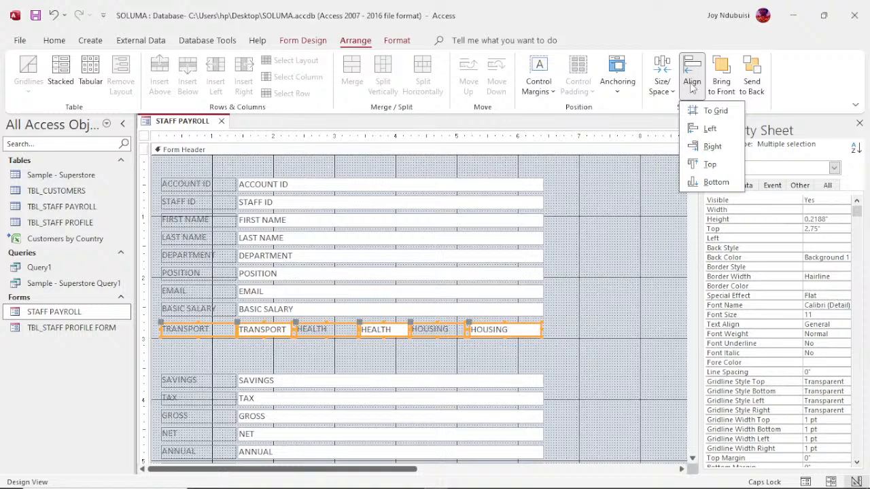
click(714, 112)
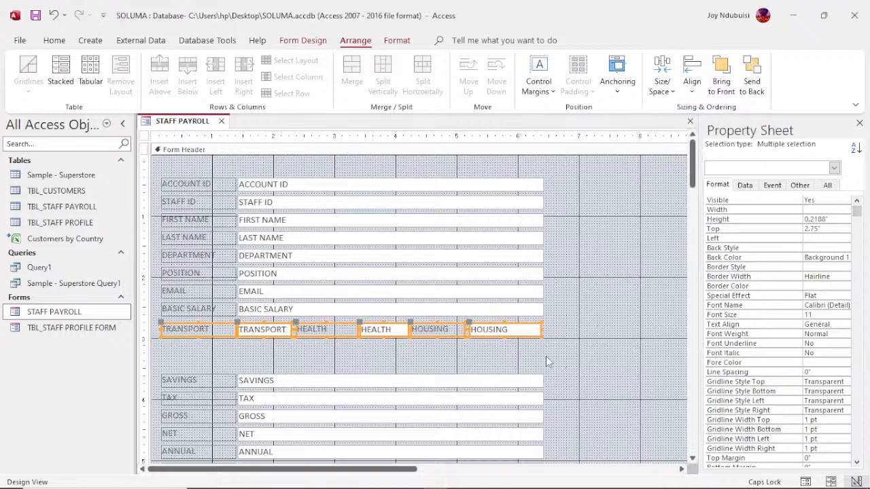
click(546, 356)
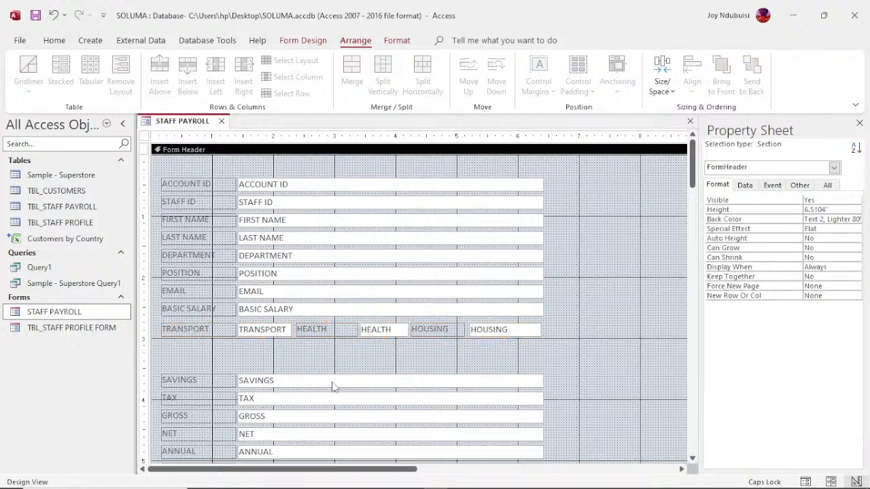
- Narrow the SAVINGS, TAX, GROSS and NET text boxes to 0.8333" wide each
click(300, 383)
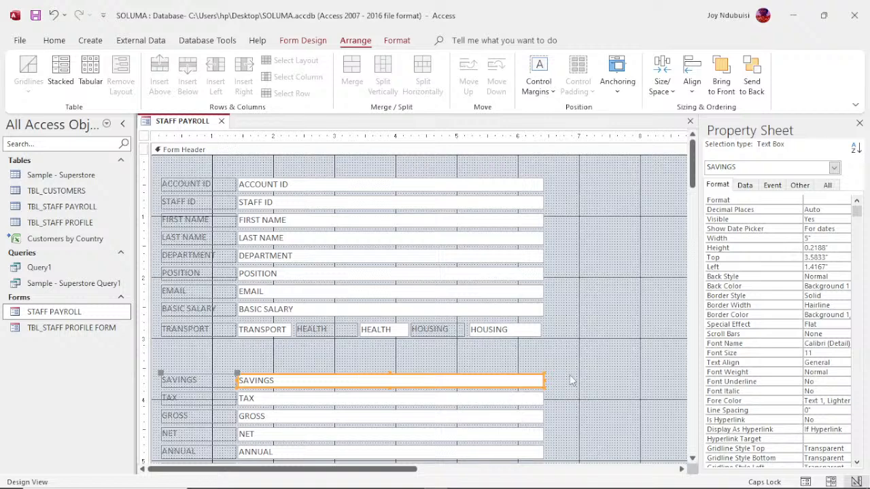
drag(546, 386, 290, 391)
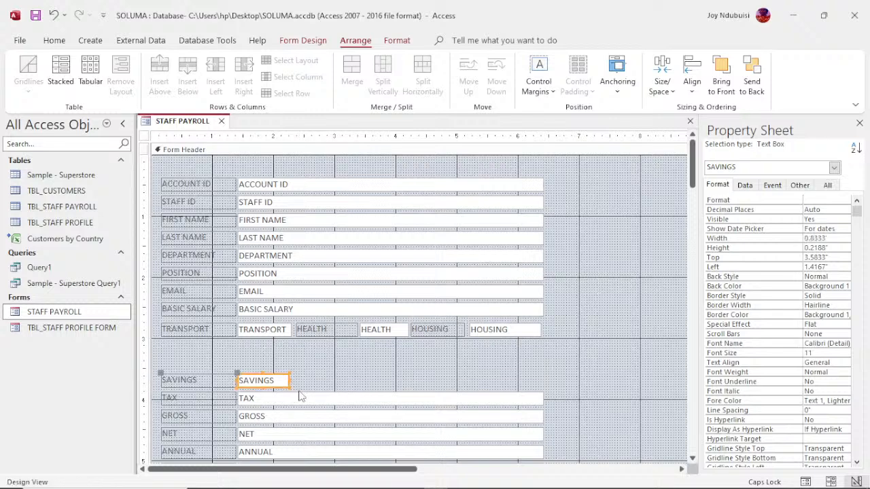
click(446, 401)
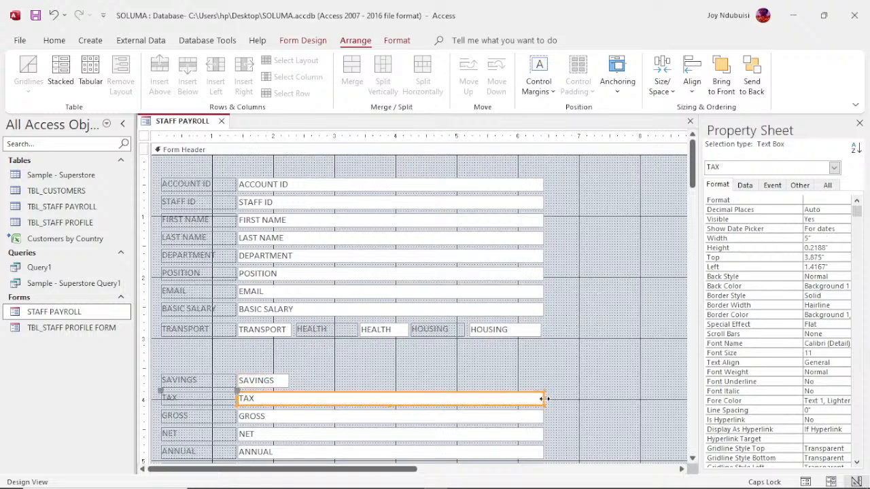
drag(544, 399, 287, 402)
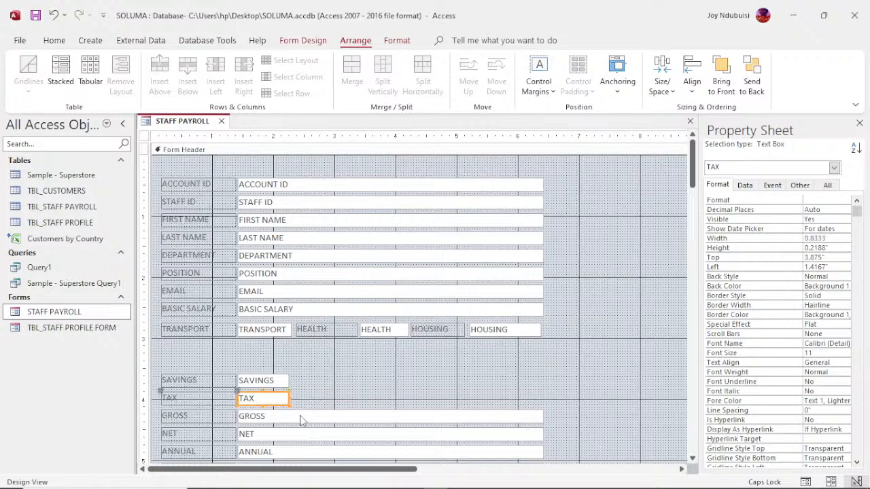
click(301, 417)
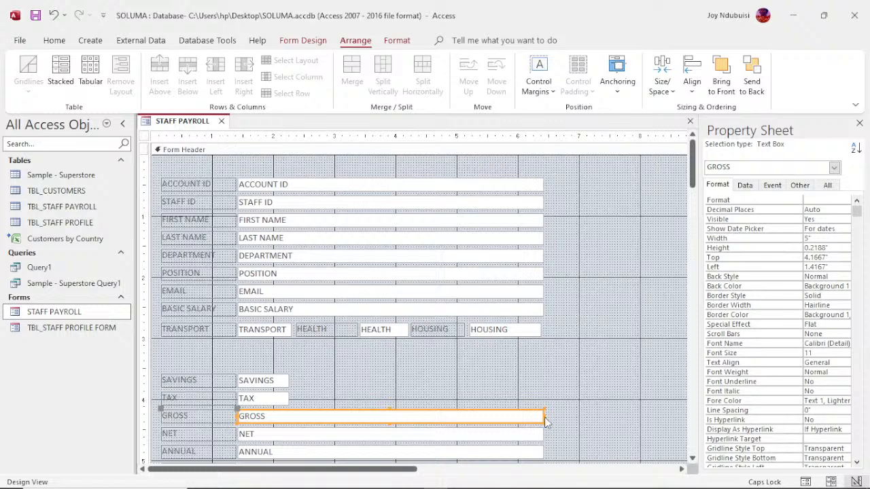
drag(545, 416, 289, 415)
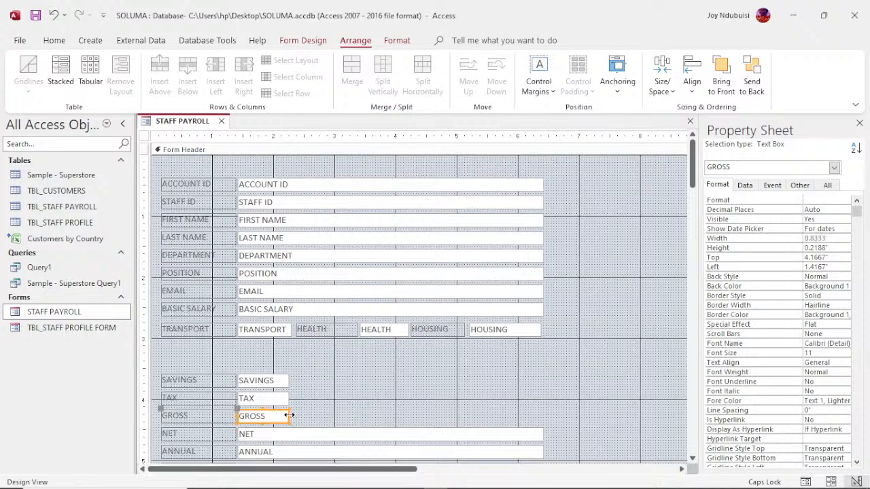
drag(289, 415, 286, 416)
click(348, 434)
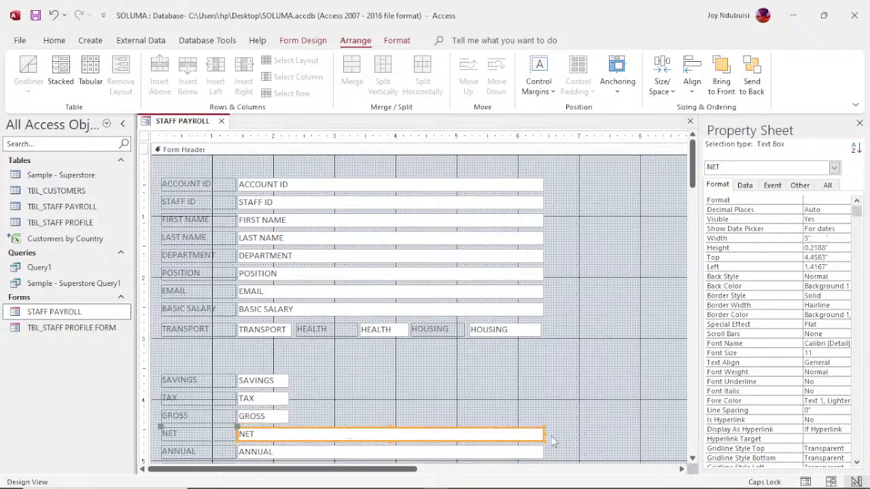
drag(544, 436, 289, 435)
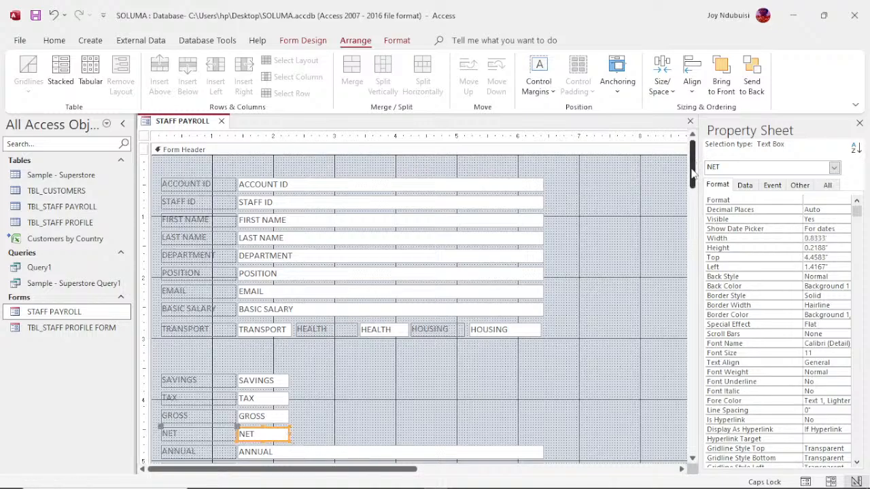
drag(692, 175, 694, 189)
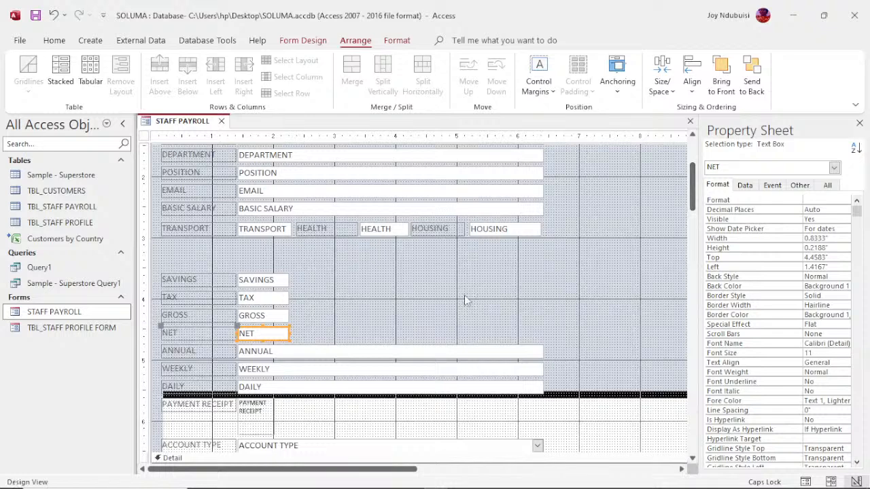
- Narrow the ANNUAL, WEEKLY and DAILY text boxes together to 0.8333" wide
click(448, 351)
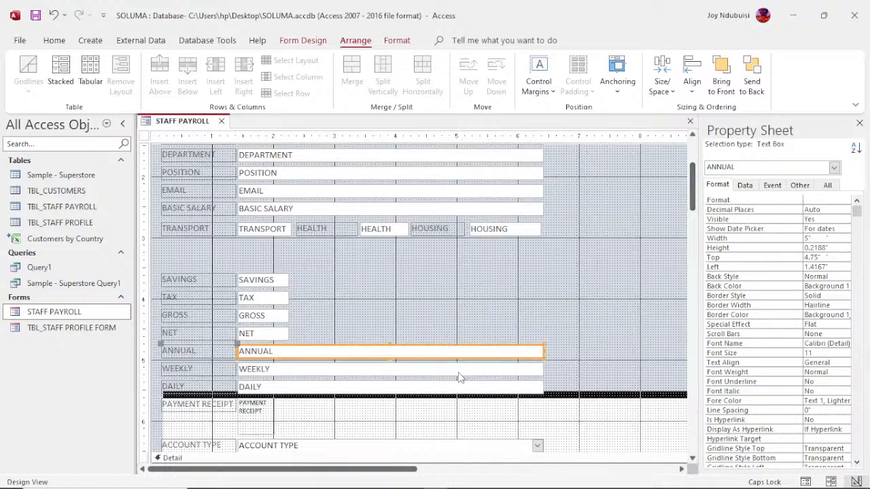
shift+click(461, 370)
shift+click(462, 388)
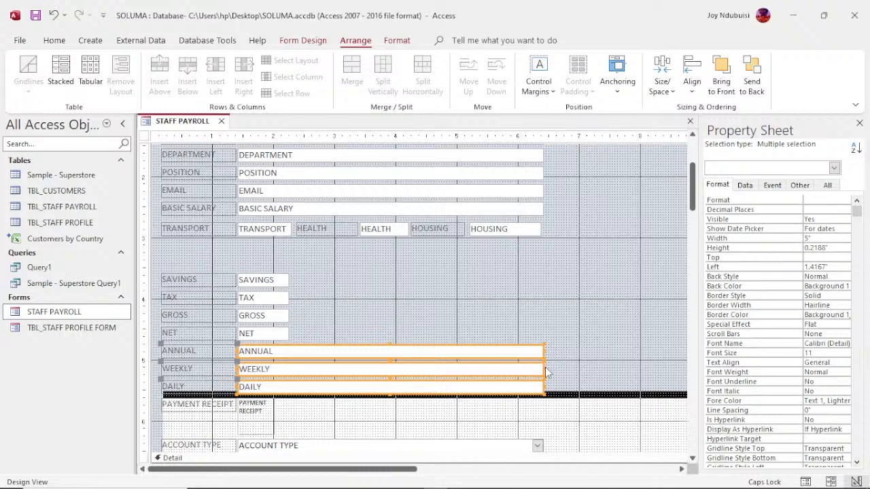
drag(543, 369, 289, 385)
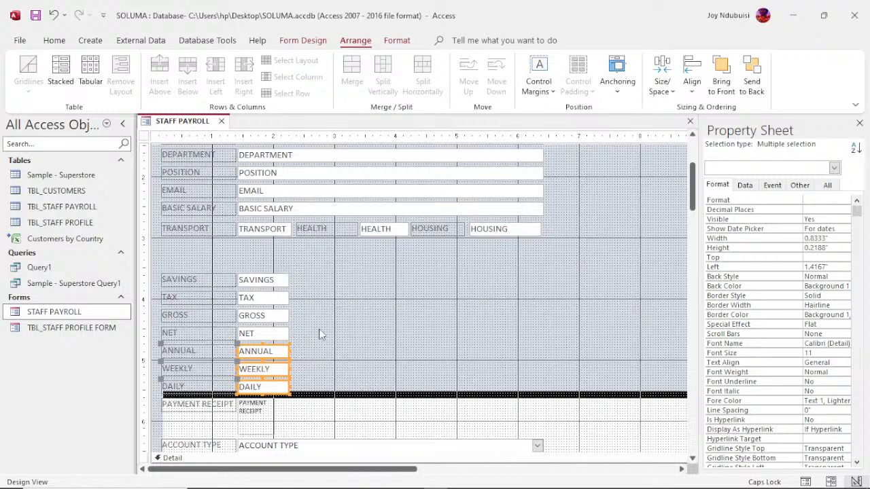
- Select the SAVINGS and TAX text boxes together
click(226, 284)
click(272, 281)
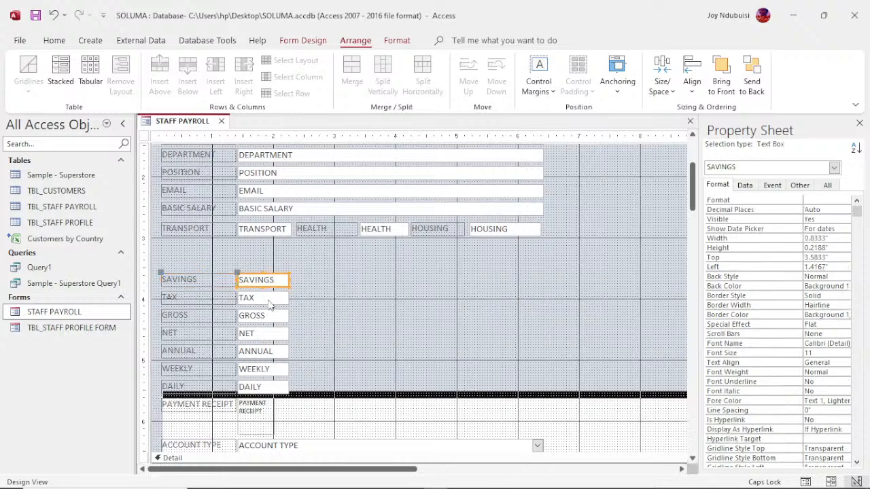
shift+click(269, 299)
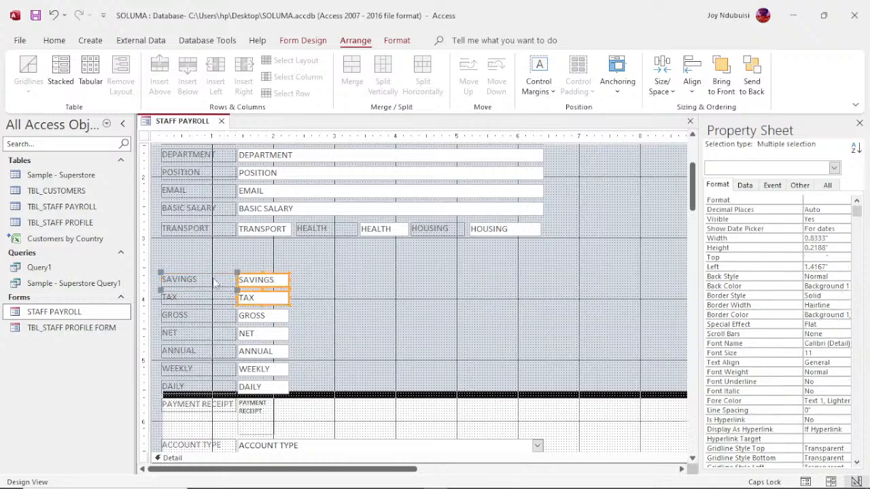
- Move SAVINGS and TAX up under TRANSPORT, with GROSS and NET placed alongside on the same rows
drag(160, 261, 297, 305)
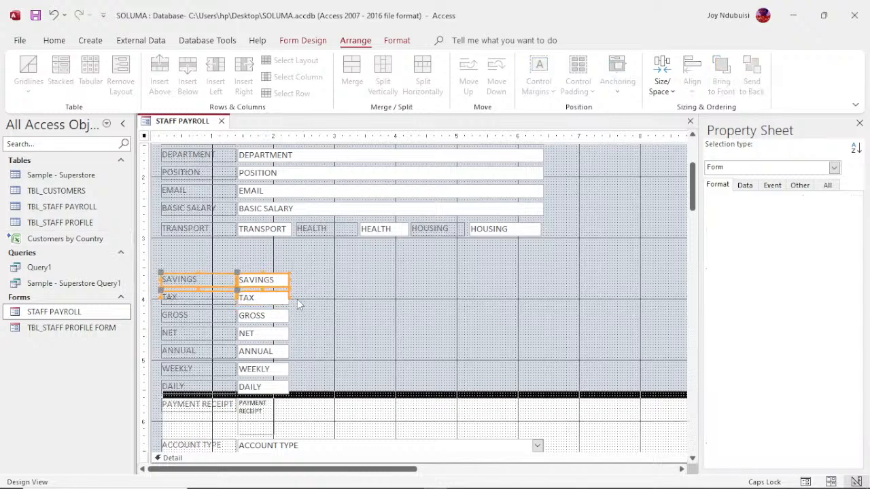
drag(223, 276, 223, 245)
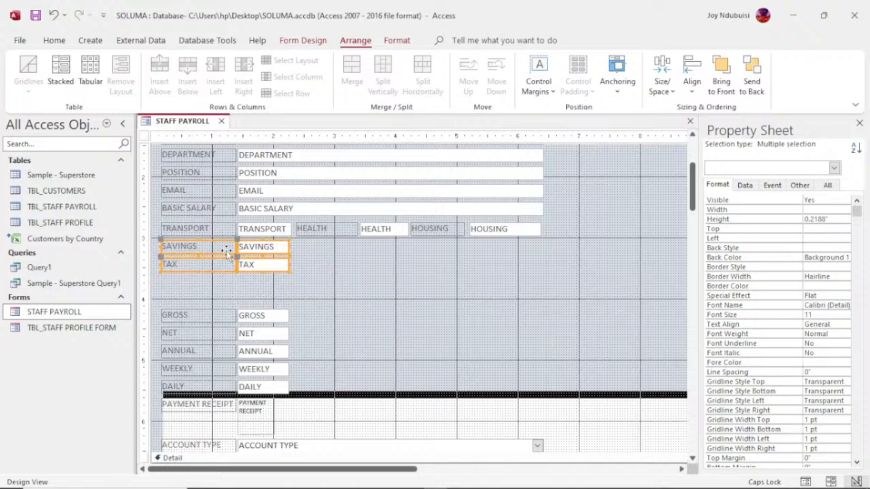
click(159, 302)
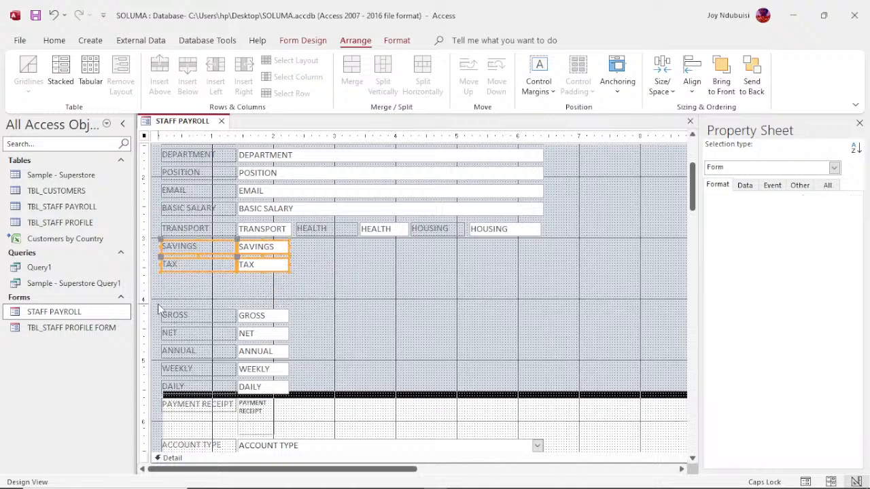
drag(250, 350, 297, 344)
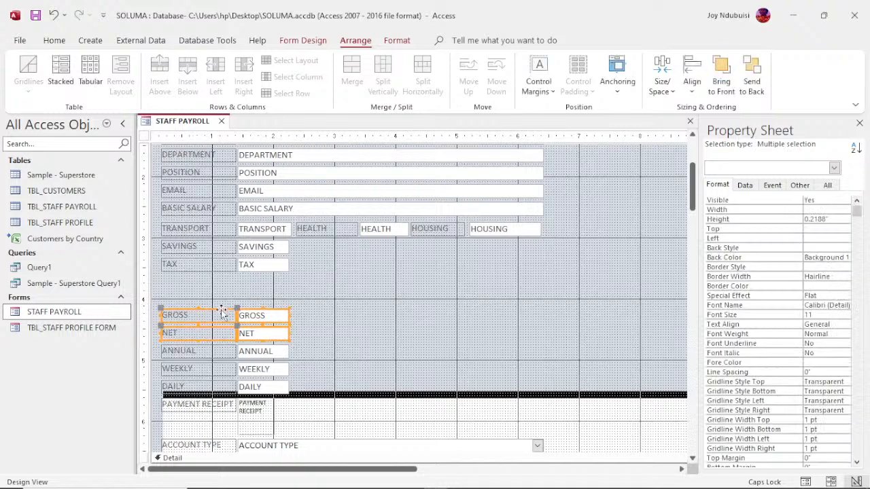
drag(223, 312, 355, 245)
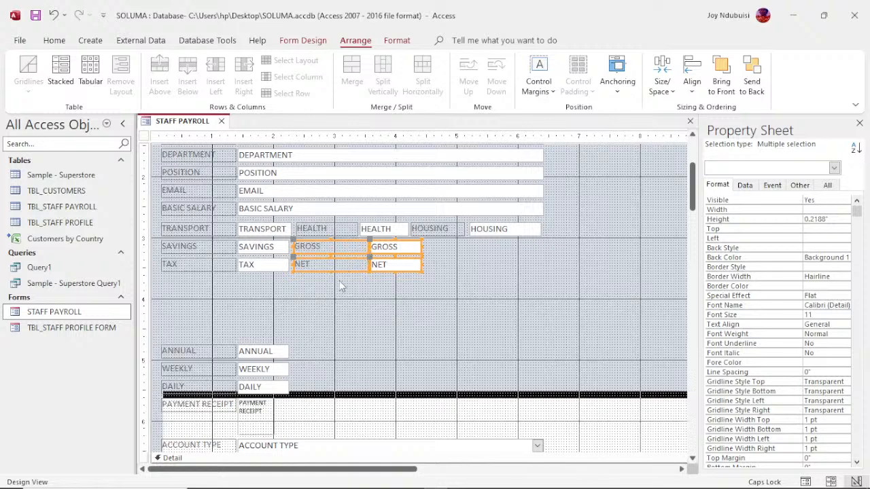
- Narrow the GROSS and NET labels and resize their text boxes to about 0.79 inches wide
drag(341, 286, 340, 240)
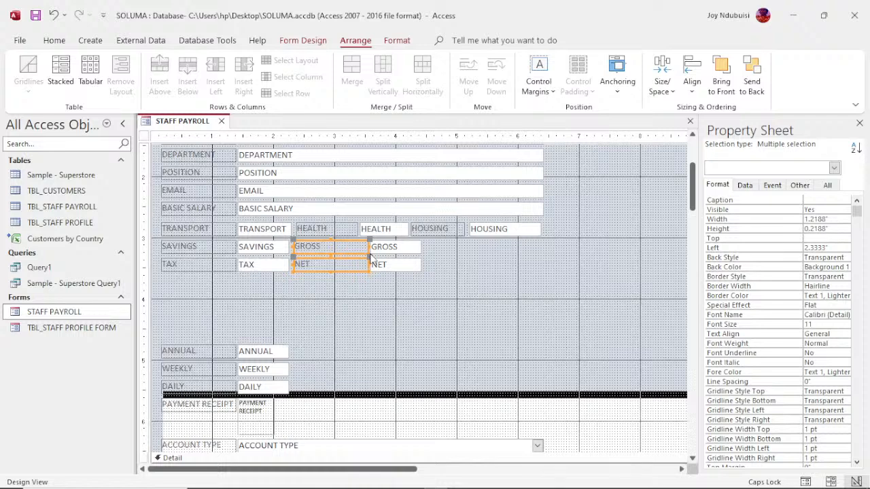
drag(367, 252, 357, 252)
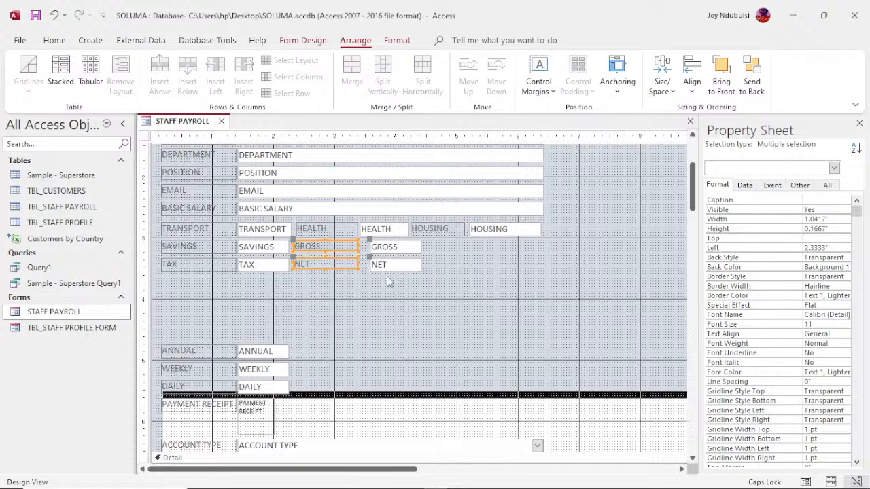
drag(389, 281, 391, 241)
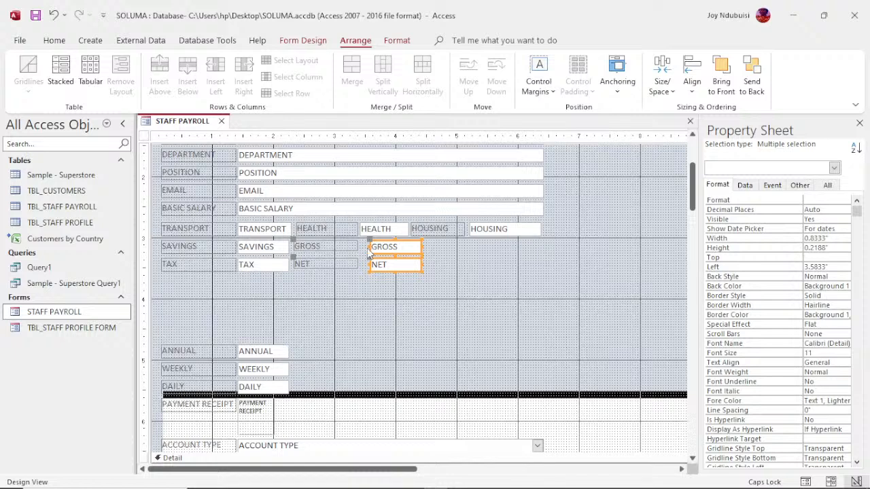
drag(367, 246, 359, 246)
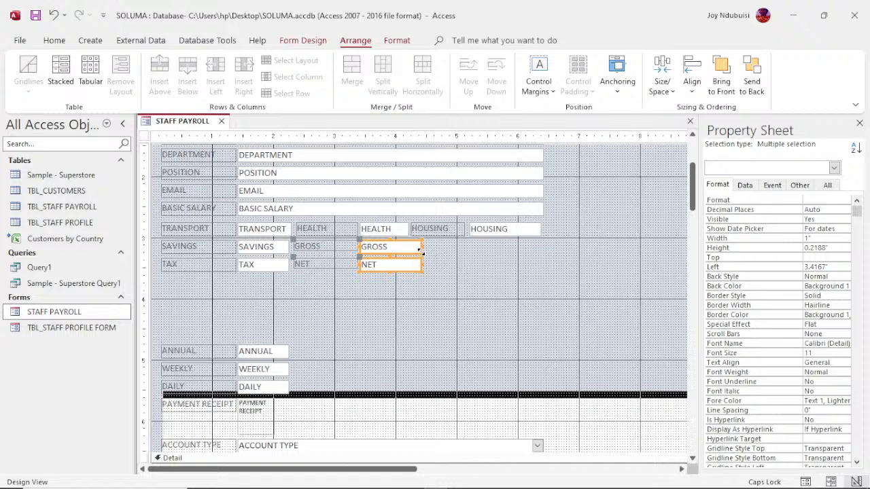
drag(420, 252, 411, 254)
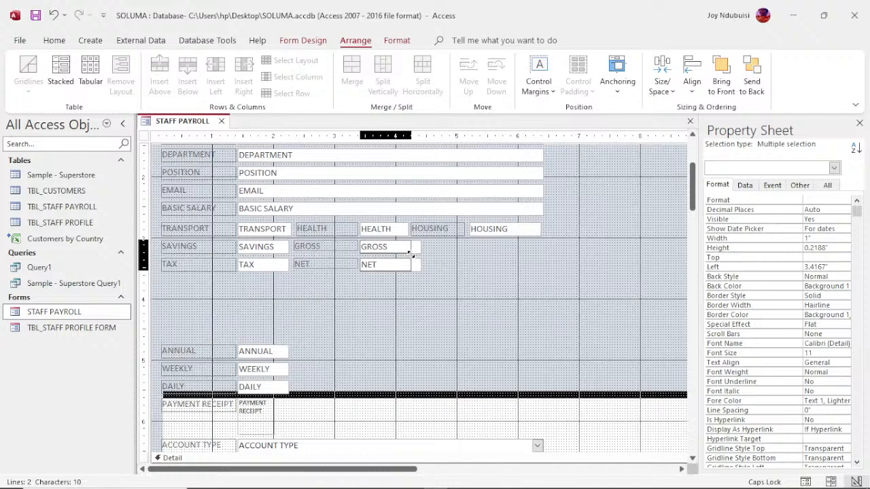
drag(408, 254, 409, 255)
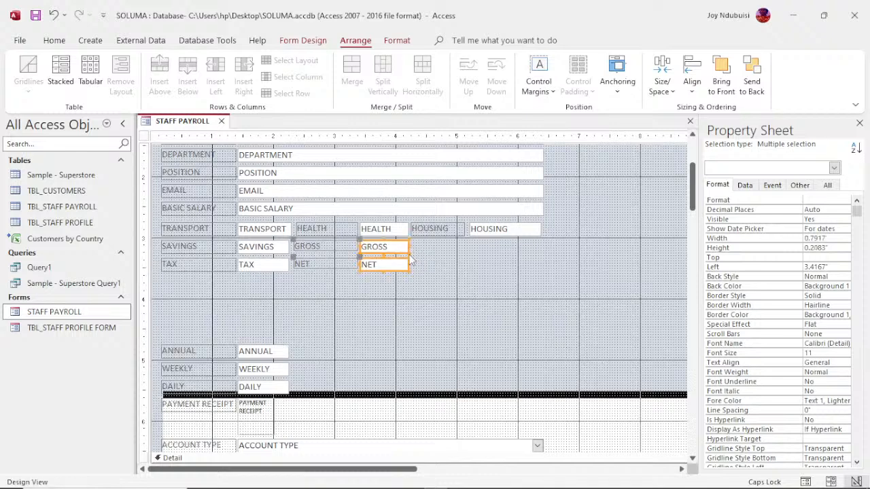
- Make the NET and GROSS labels 0.2083" tall to line up with their rows
click(331, 267)
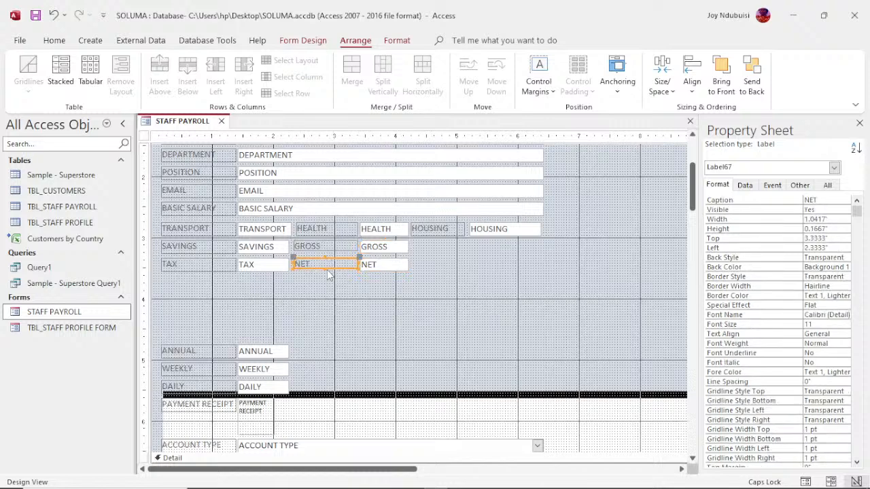
drag(325, 269, 325, 271)
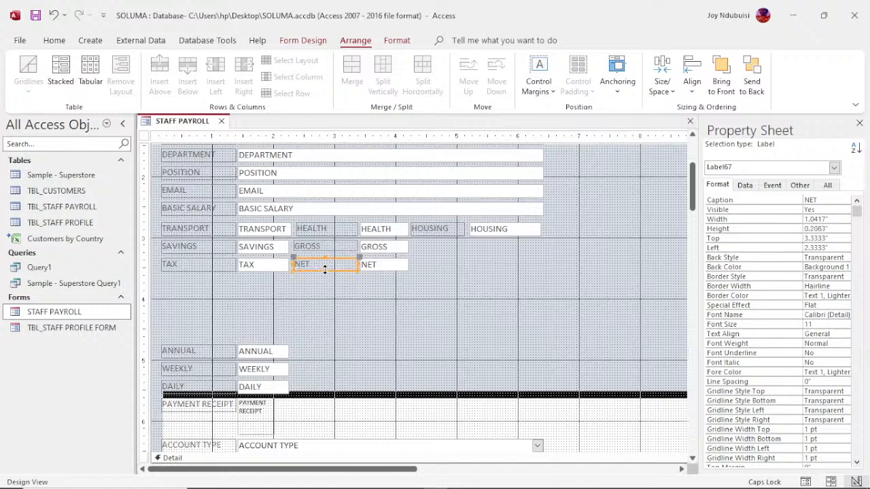
click(325, 249)
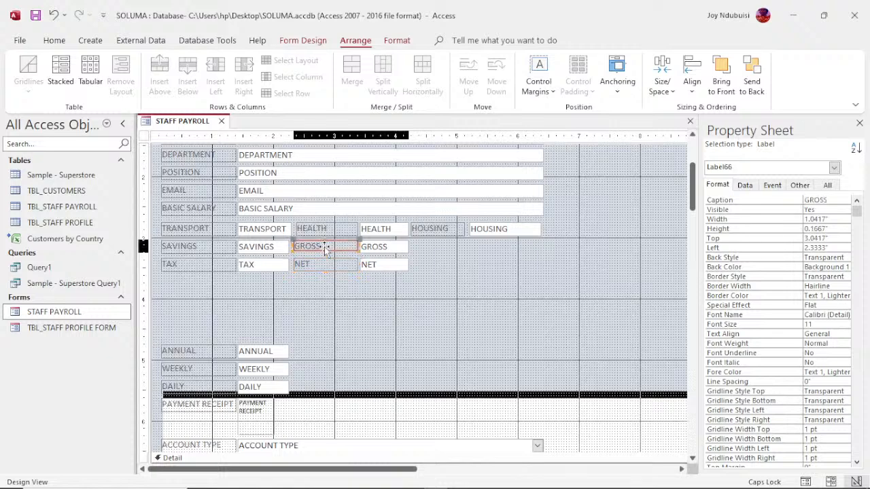
click(325, 249)
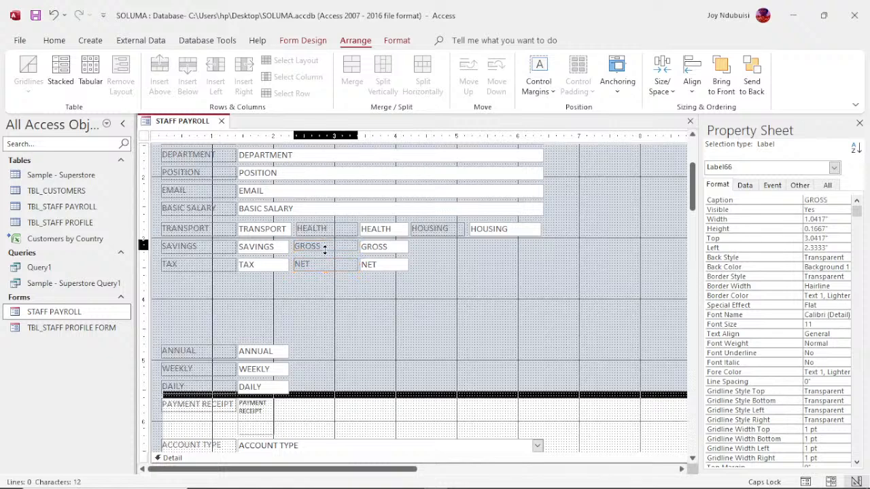
drag(325, 252, 325, 254)
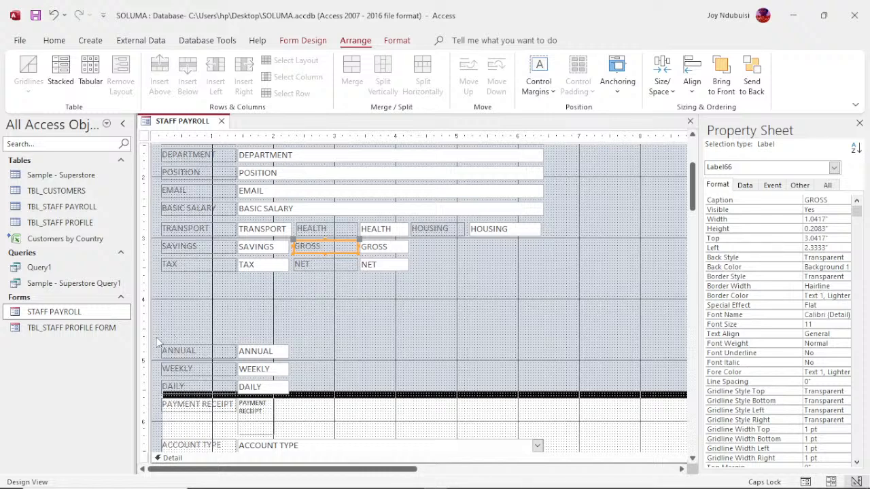
drag(157, 342, 302, 378)
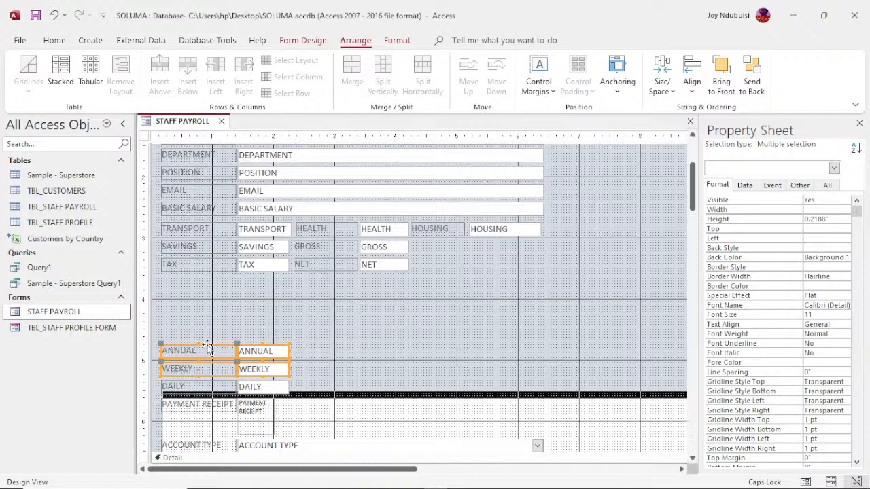
- Move the ANNUAL and WEEKLY labels and boxes up to the right of GROSS and NET
drag(208, 348, 457, 244)
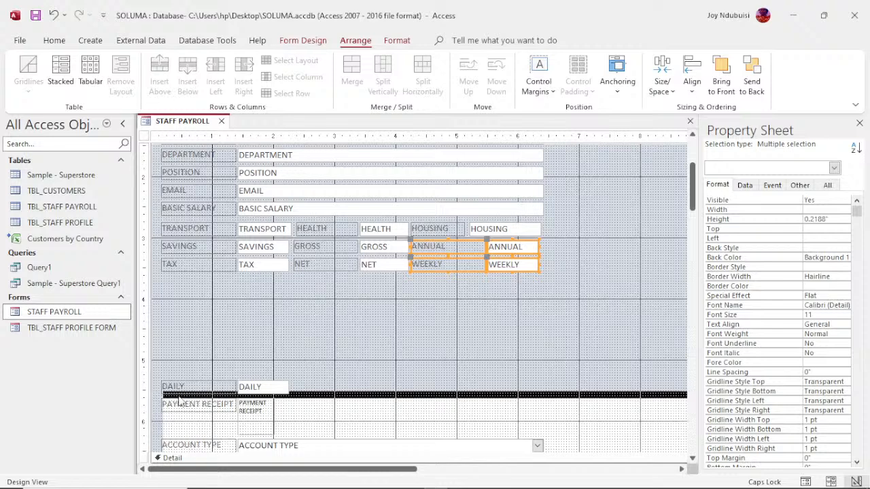
click(199, 389)
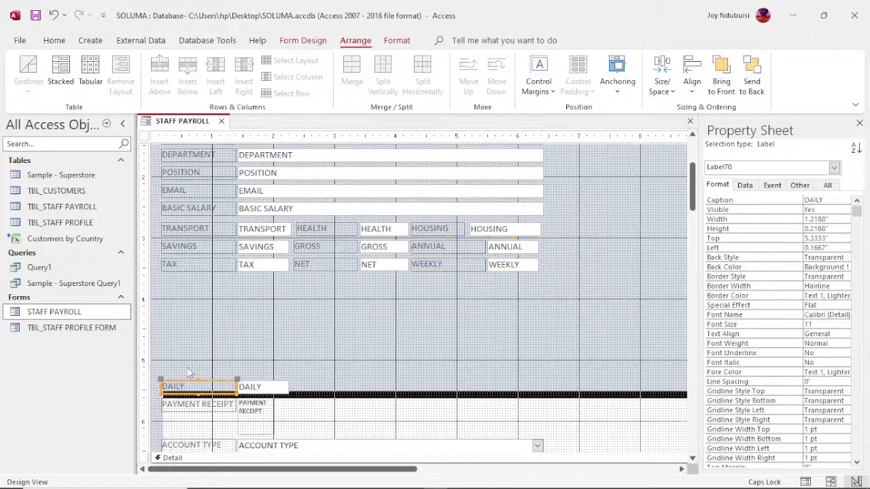
- Move the DAILY and PAYMENT RECEIPT controls up directly beneath the TAX row, undoing an accidental resize
drag(181, 368, 320, 421)
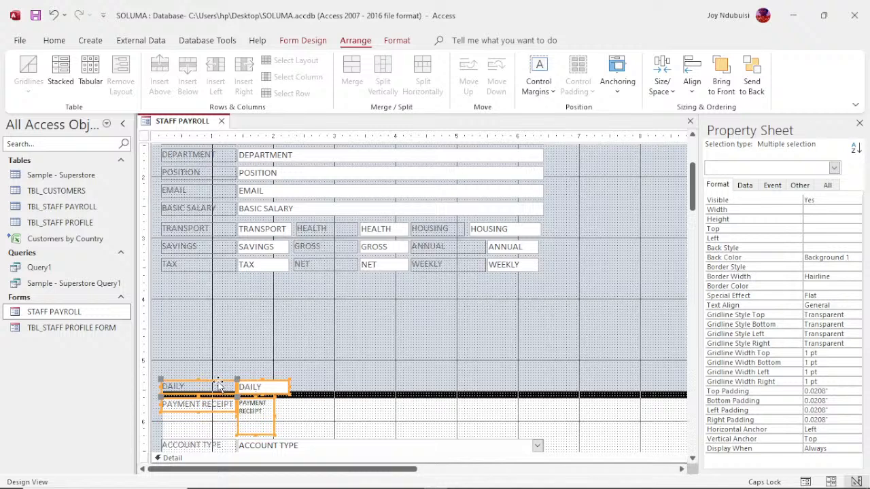
drag(219, 385, 218, 280)
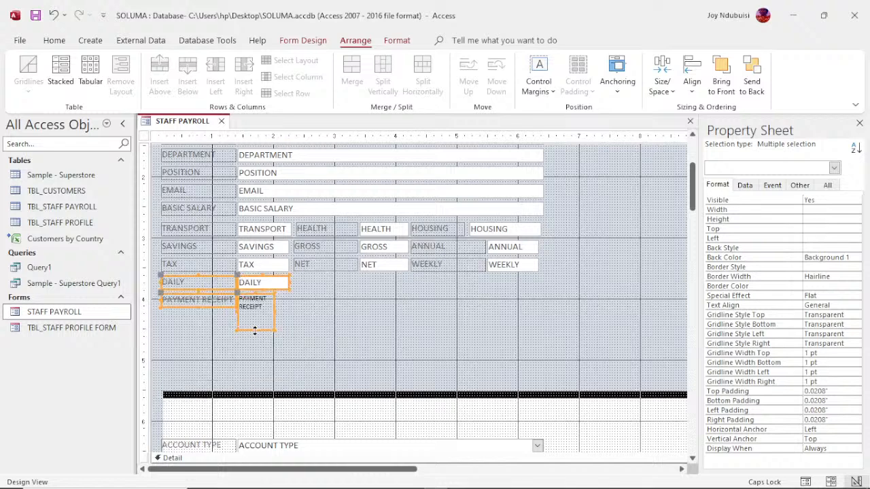
drag(255, 331, 259, 314)
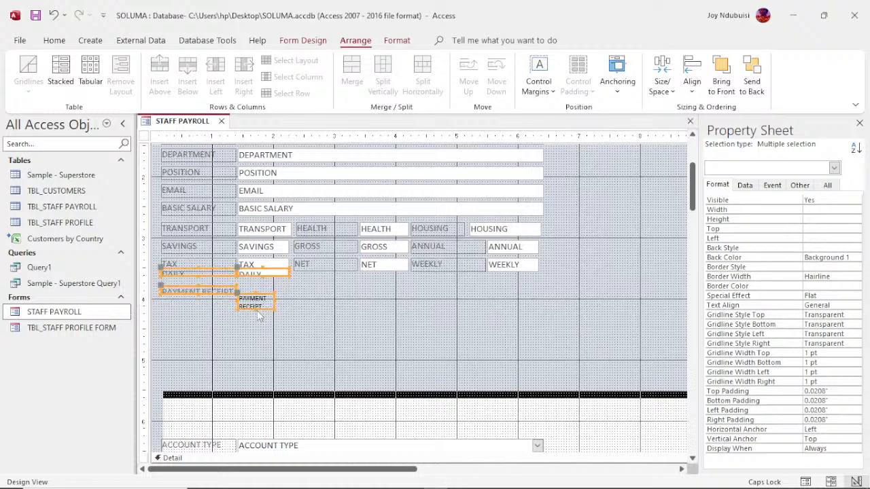
key(ctrl+z)
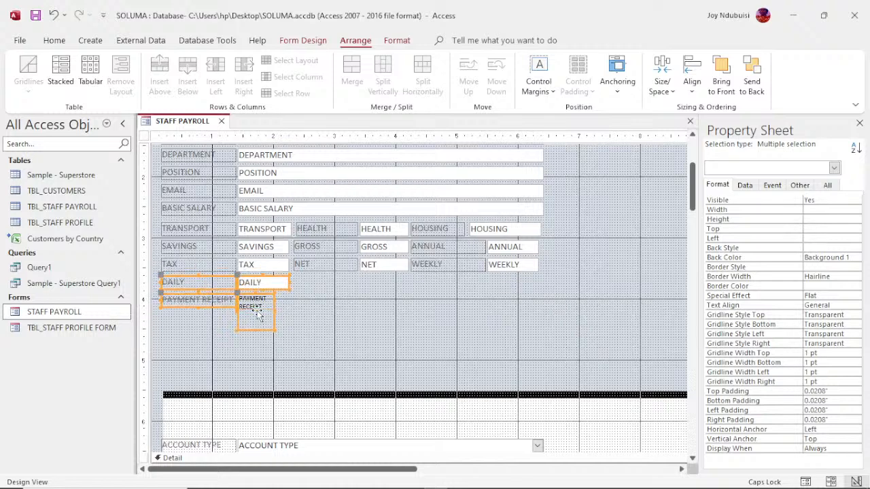
click(293, 311)
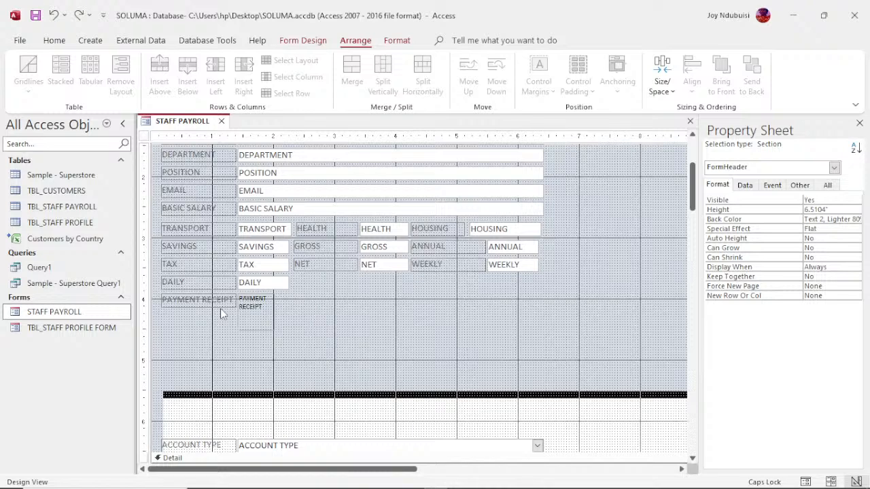
- Move the ACCOUNT TYPE label and combo box up onto the DAILY row
click(210, 450)
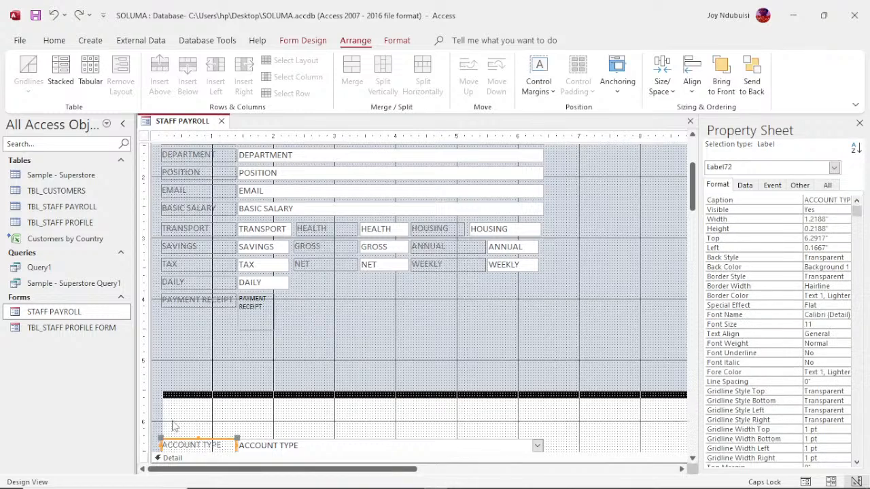
drag(172, 421, 423, 277)
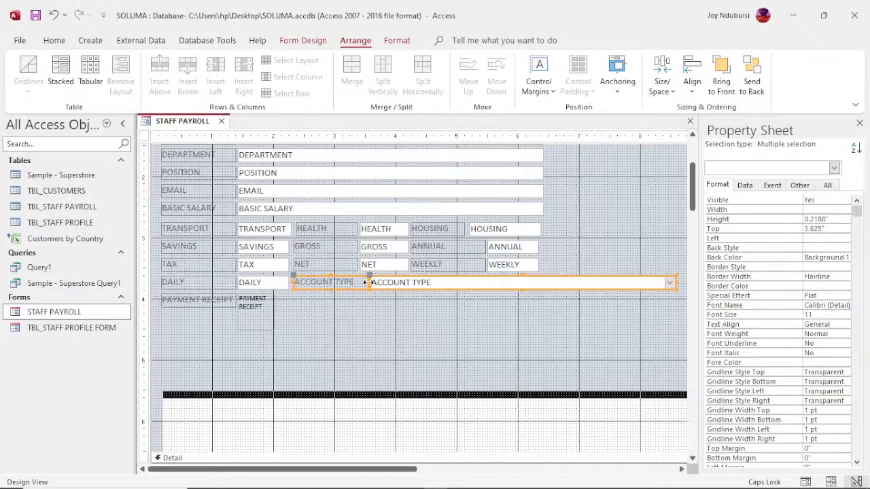
drag(369, 282, 359, 282)
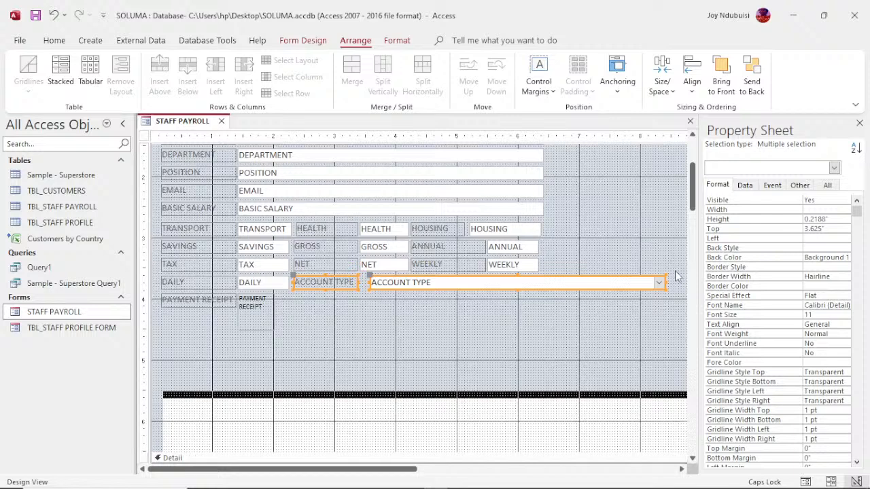
drag(665, 283, 681, 270)
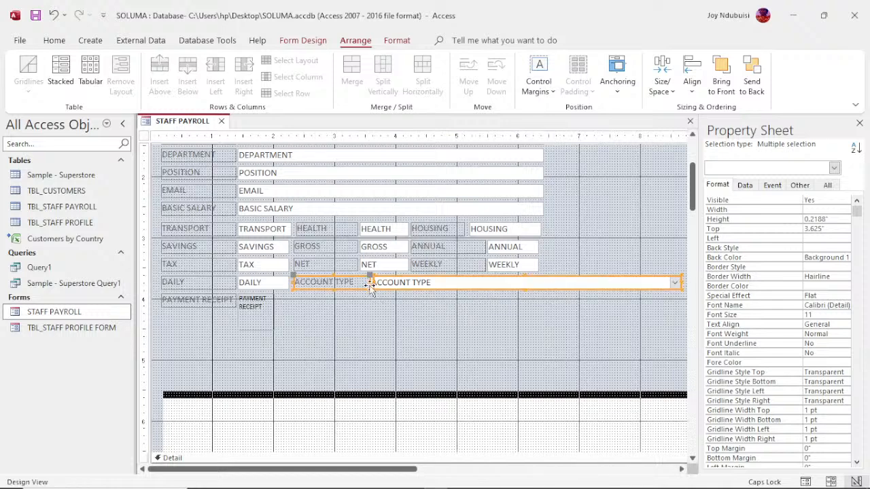
click(380, 309)
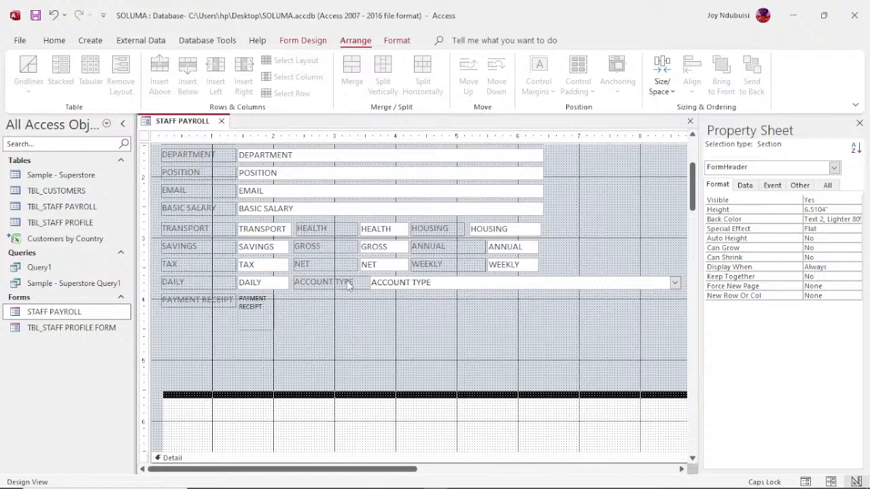
- Narrow the ACCOUNT TYPE label and trim its combo box to 3" wide
click(348, 284)
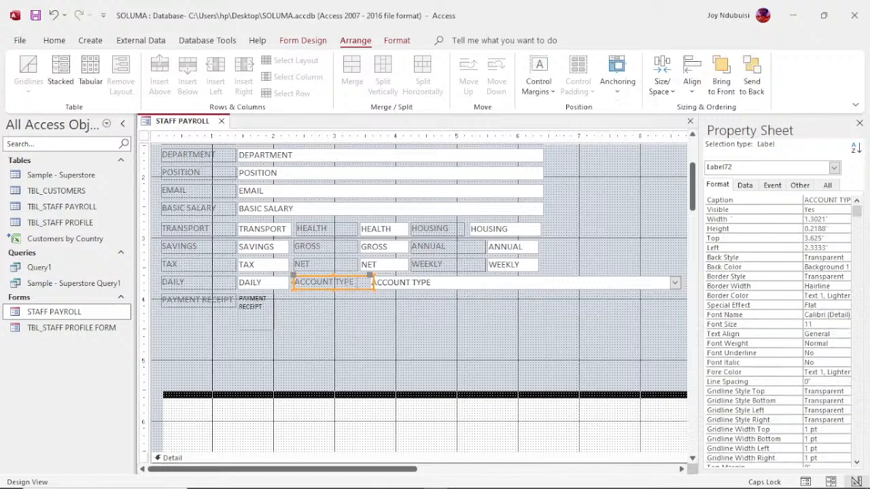
click(366, 283)
key(BackSpace)
key(BackSpace)
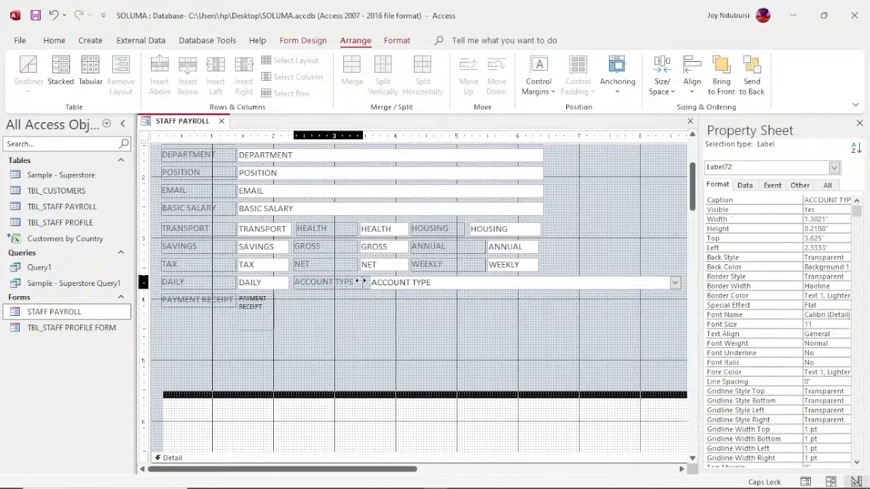
drag(359, 282, 355, 281)
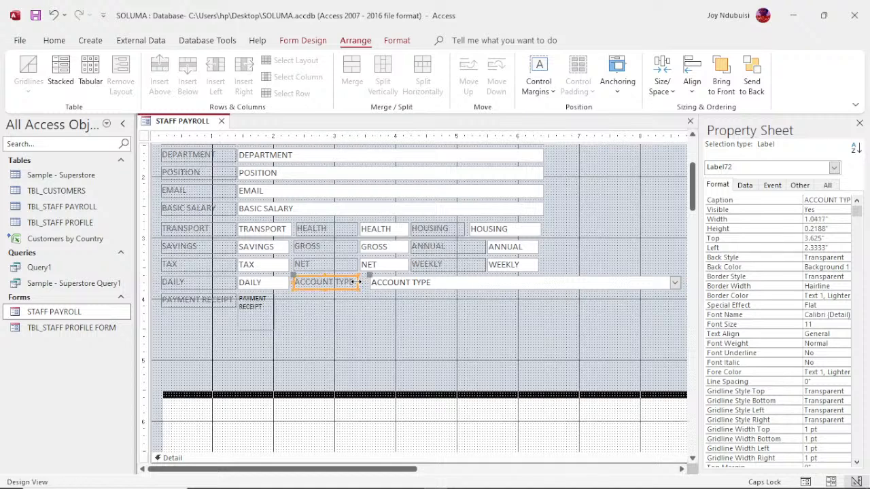
click(474, 281)
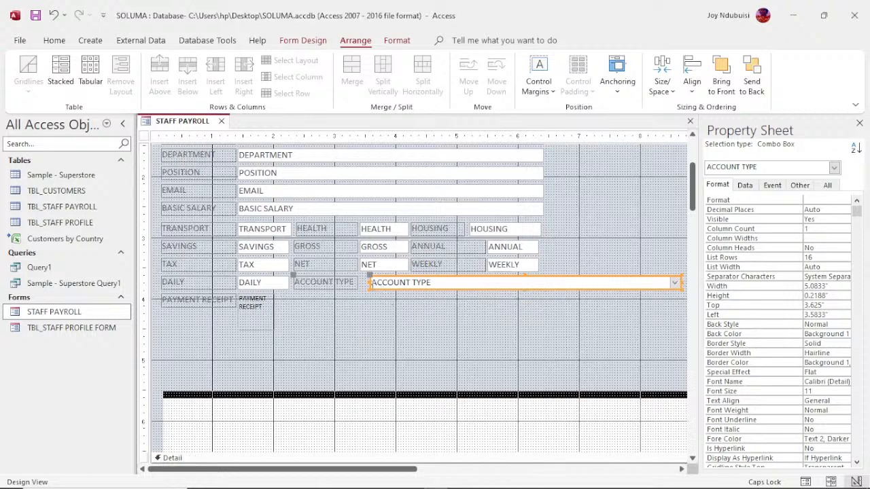
click(367, 282)
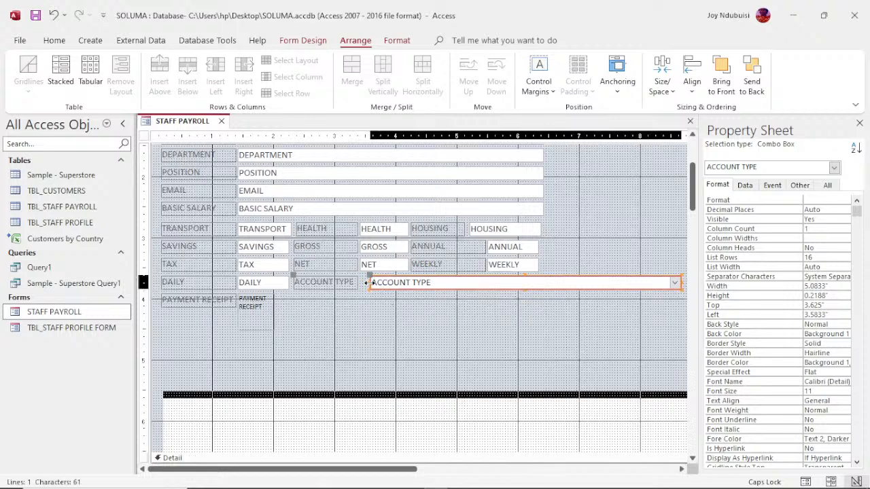
drag(363, 282, 359, 282)
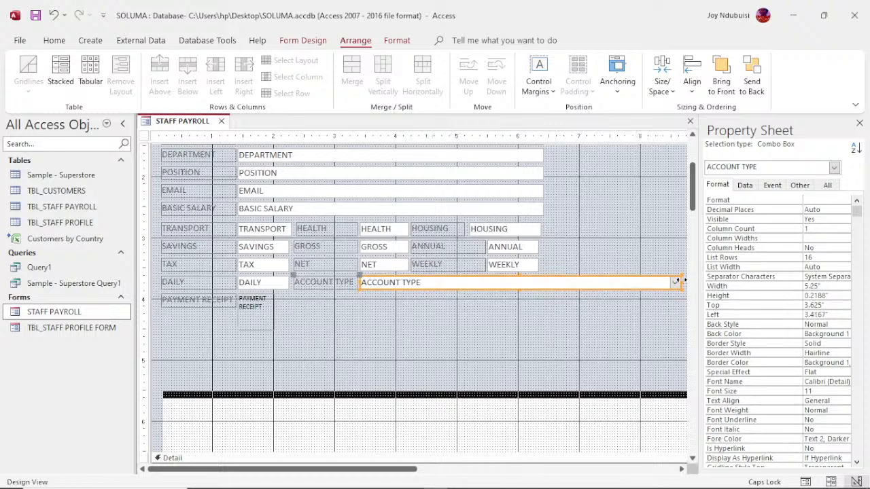
drag(683, 282, 544, 287)
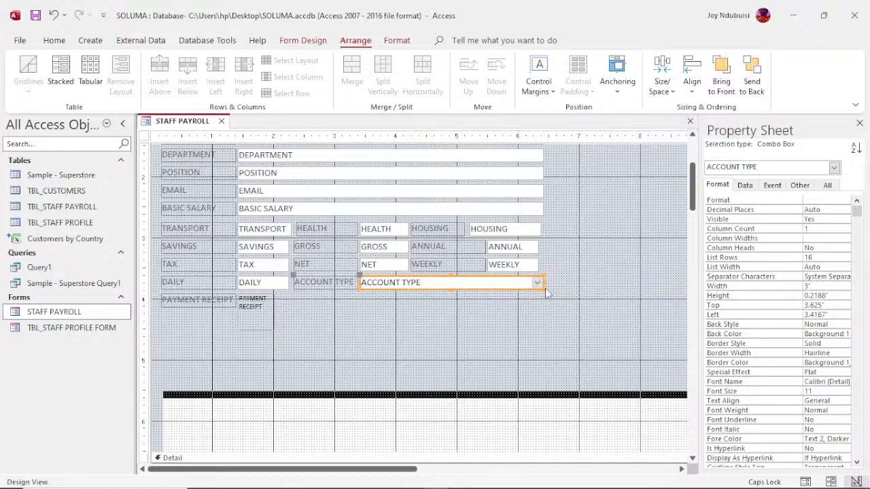
- Widen the WEEKLY text box to 0.9167" so it lines up with the ANNUAL box
click(526, 247)
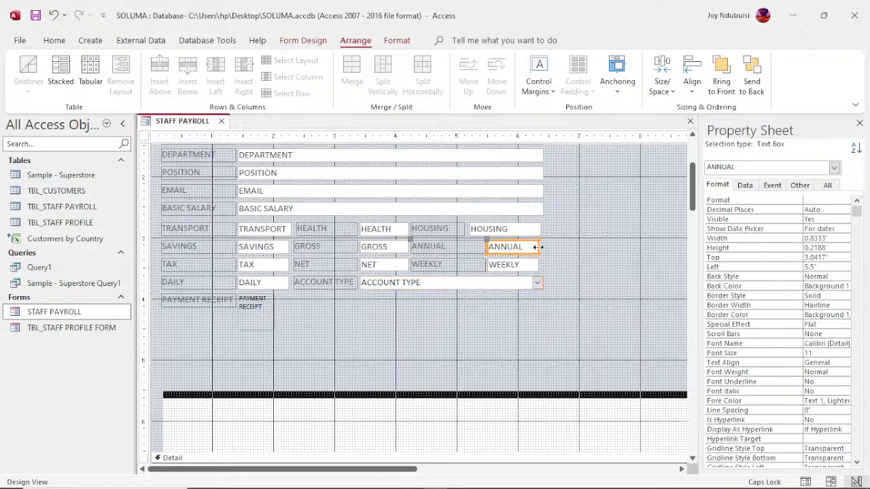
click(537, 247)
drag(537, 247, 547, 229)
click(534, 229)
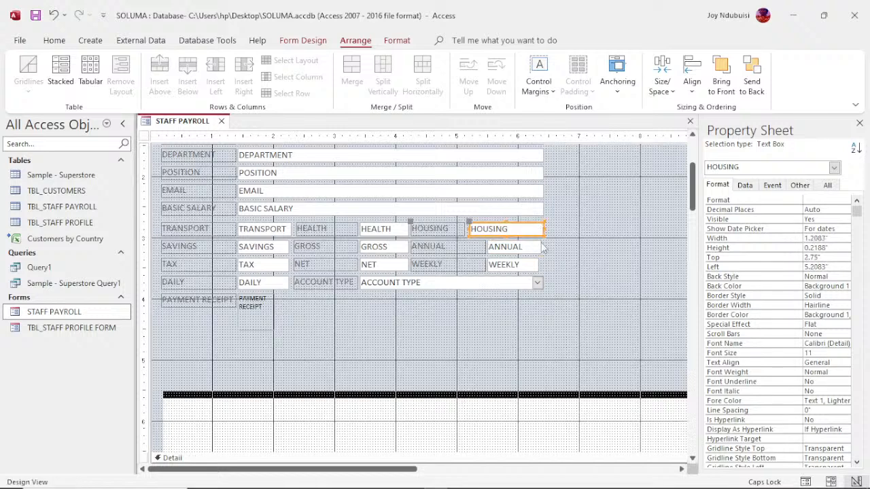
click(541, 248)
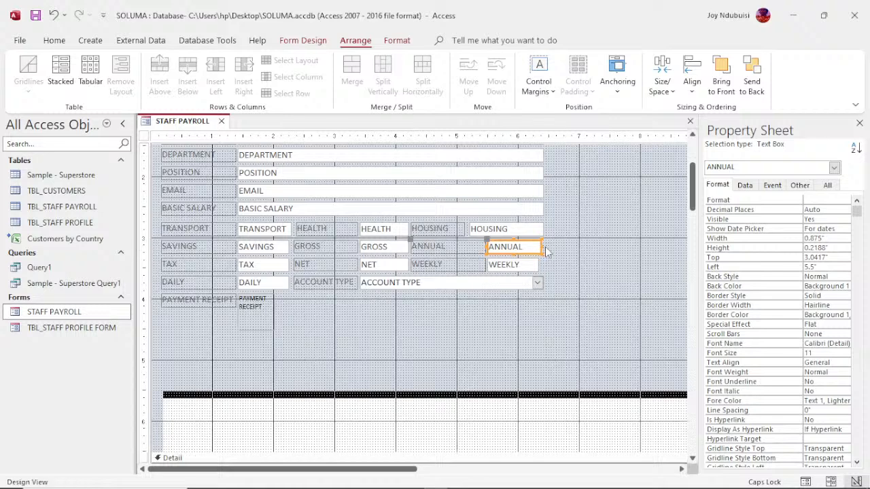
click(539, 247)
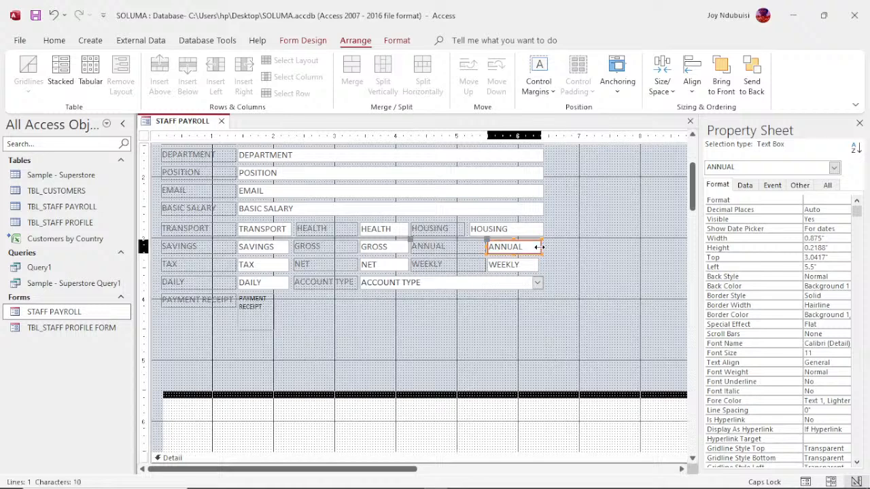
click(542, 247)
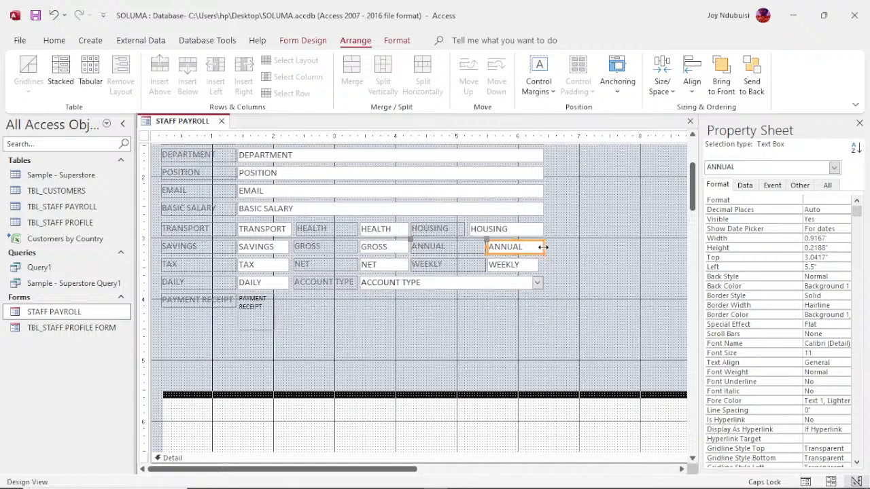
click(531, 264)
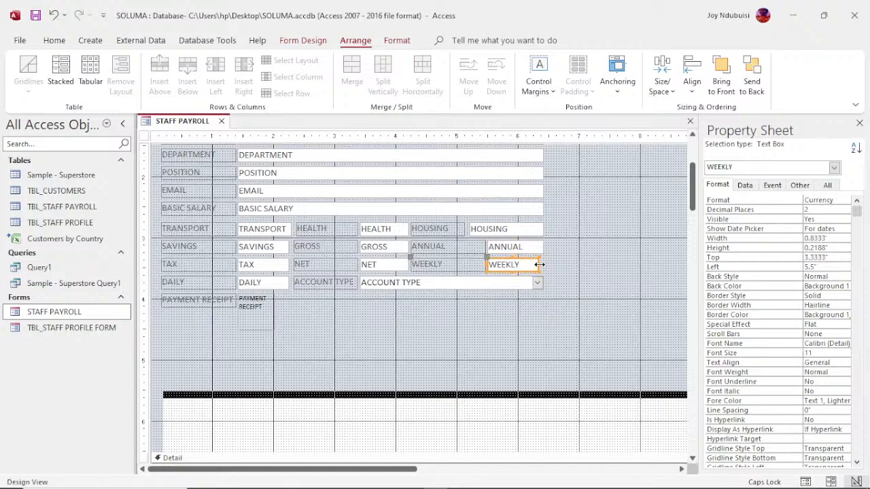
click(539, 265)
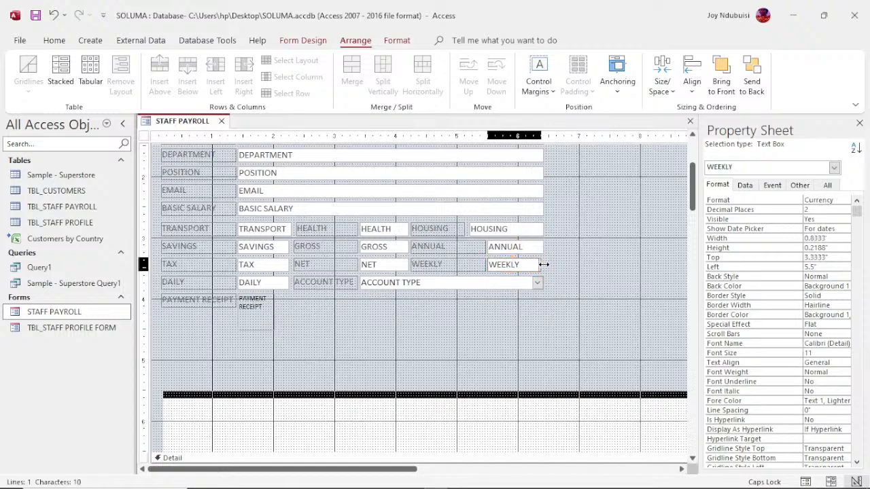
drag(544, 265, 548, 269)
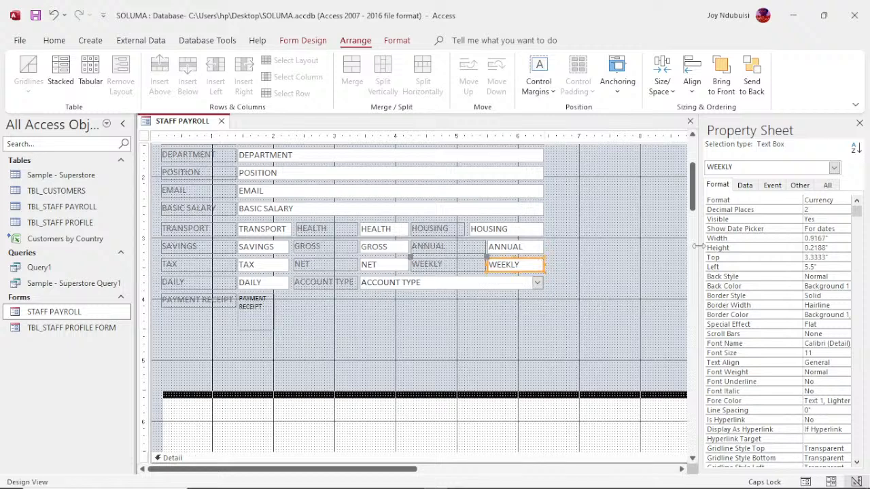
drag(694, 193, 704, 221)
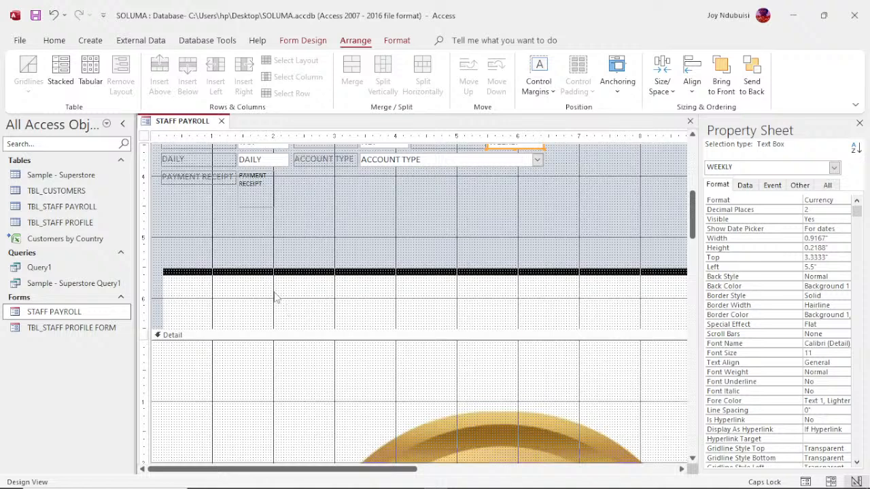
- Shorten the Form Header to remove the empty space below the payroll fields
drag(271, 328, 274, 216)
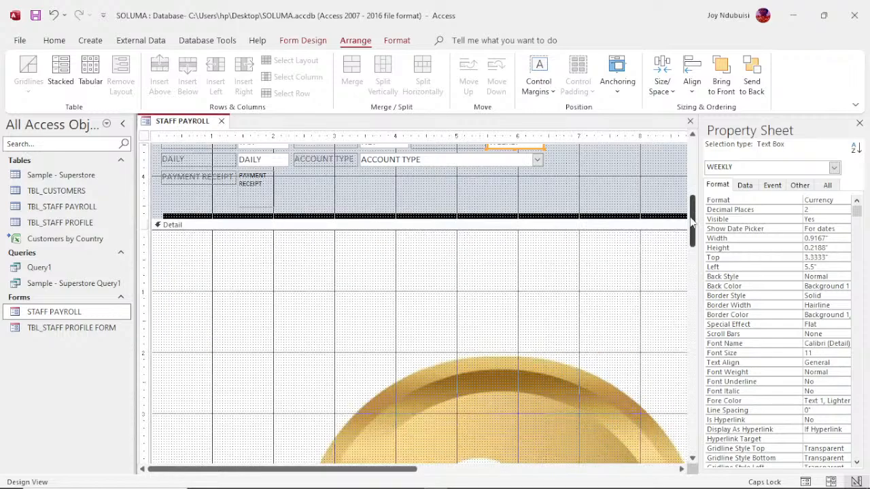
drag(693, 223, 696, 154)
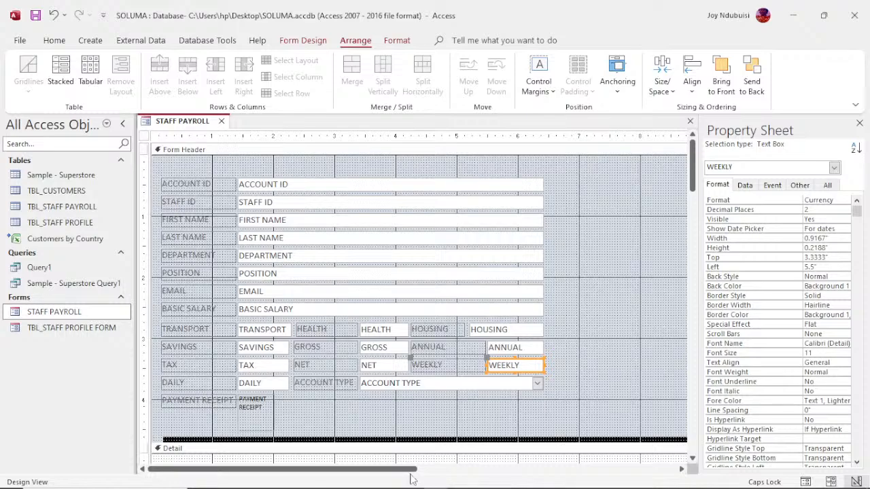
drag(413, 470, 552, 474)
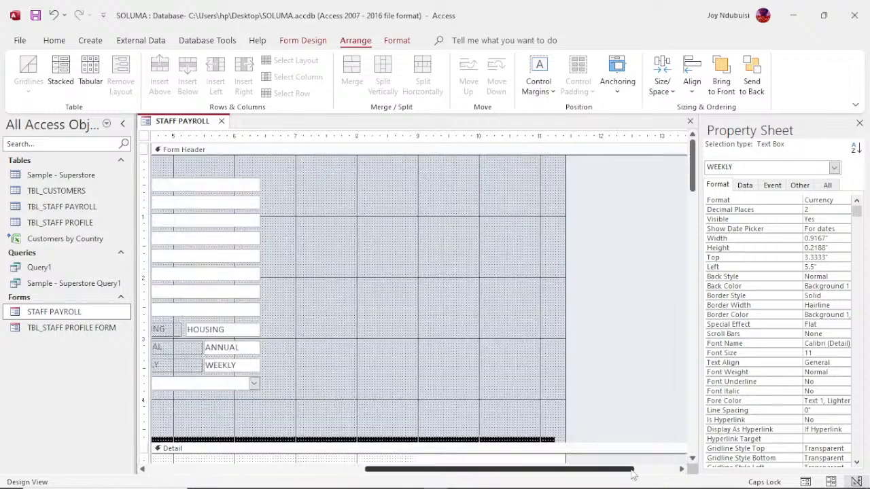
- Narrow the form so its right edge ends just past the fields
click(552, 297)
drag(551, 298, 271, 309)
click(296, 311)
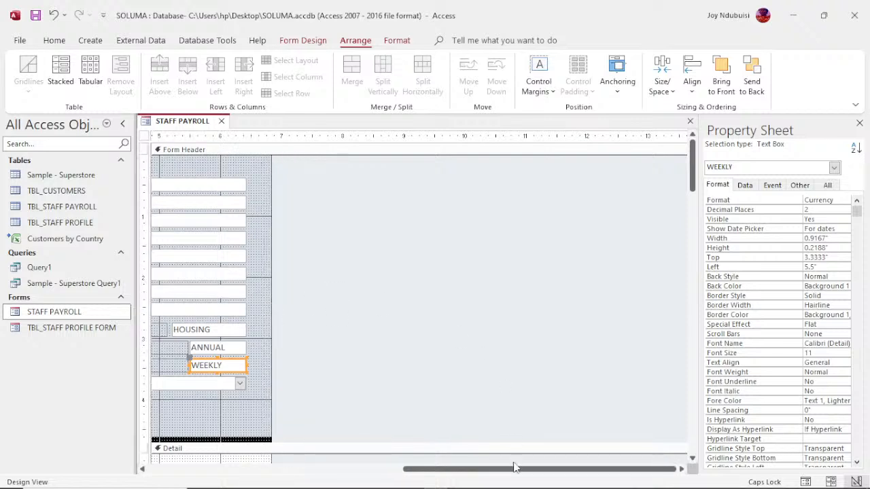
drag(513, 475, 250, 486)
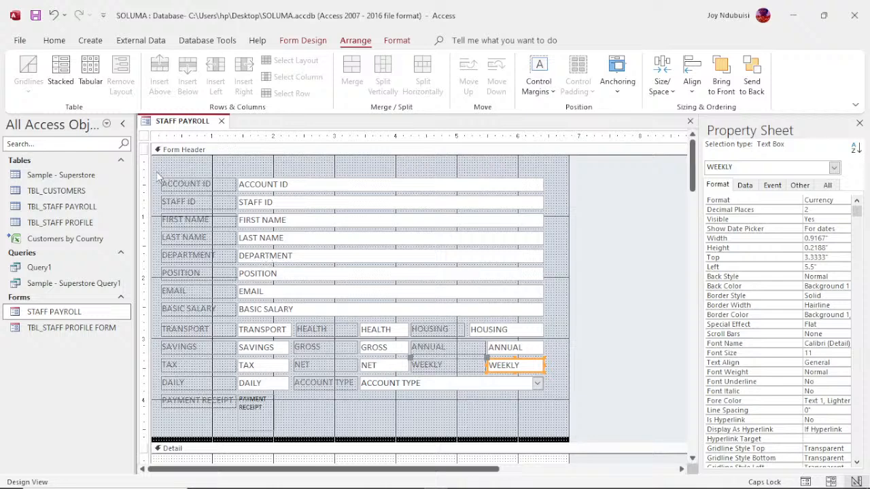
- Lower all payroll fields and labels slightly within a taller 4.875" Form Header
drag(157, 175, 549, 427)
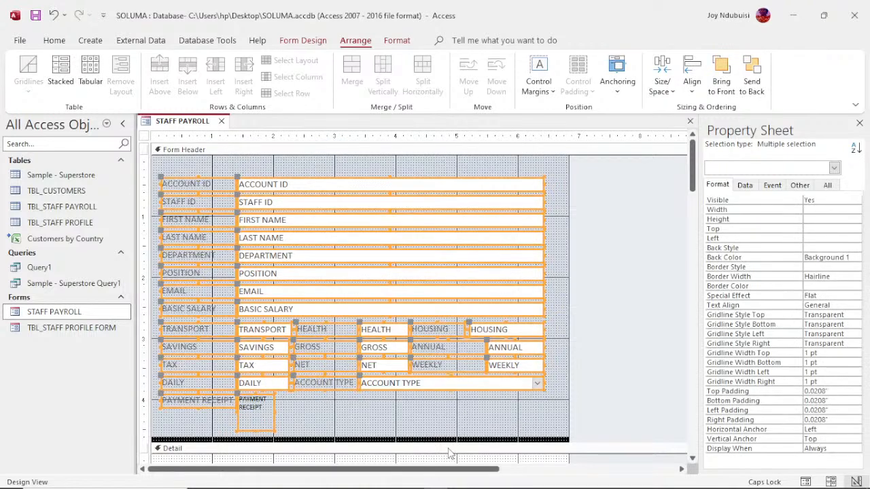
drag(443, 442, 441, 455)
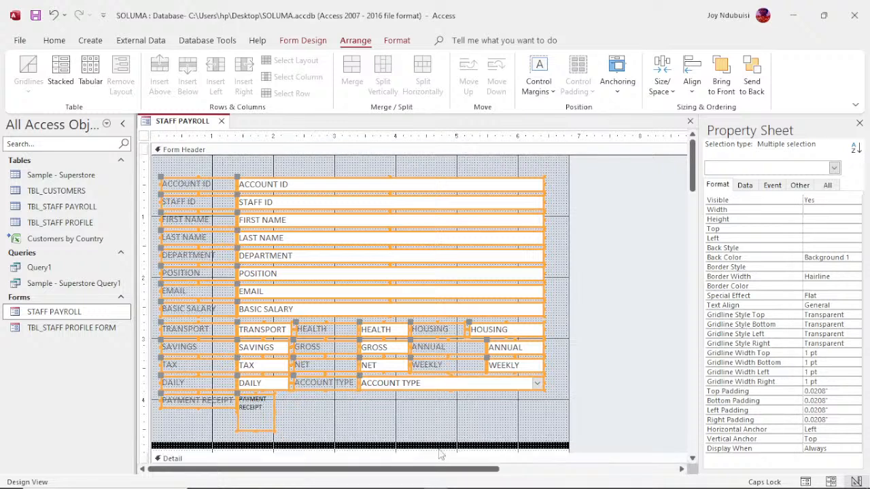
drag(402, 393, 402, 403)
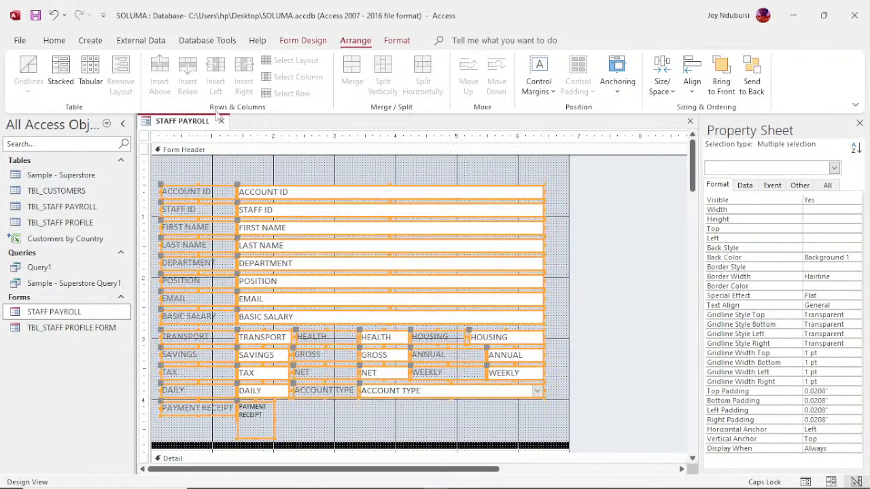
click(307, 42)
click(448, 173)
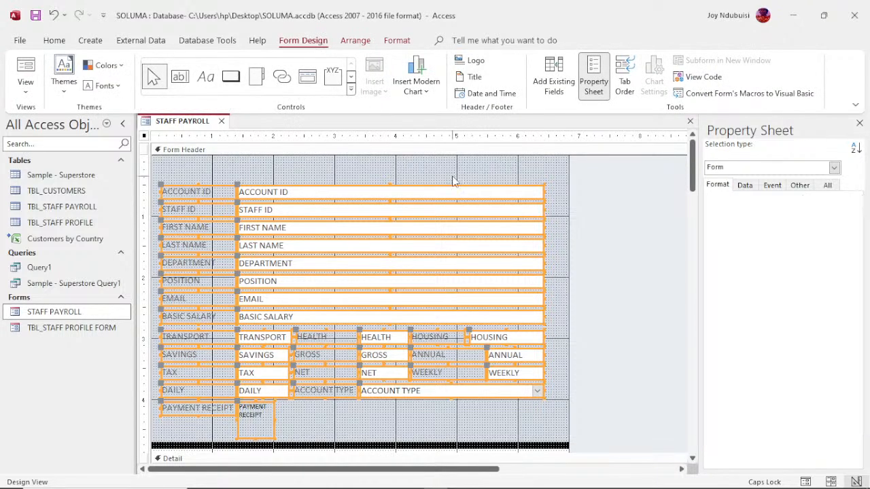
- Draw an unbound text box across the header above ACCOUNT ID and make it taller
click(208, 83)
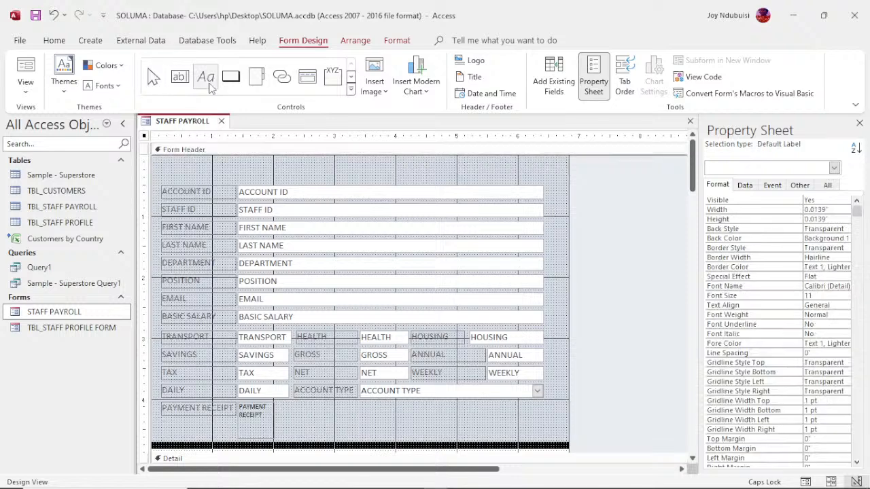
click(181, 83)
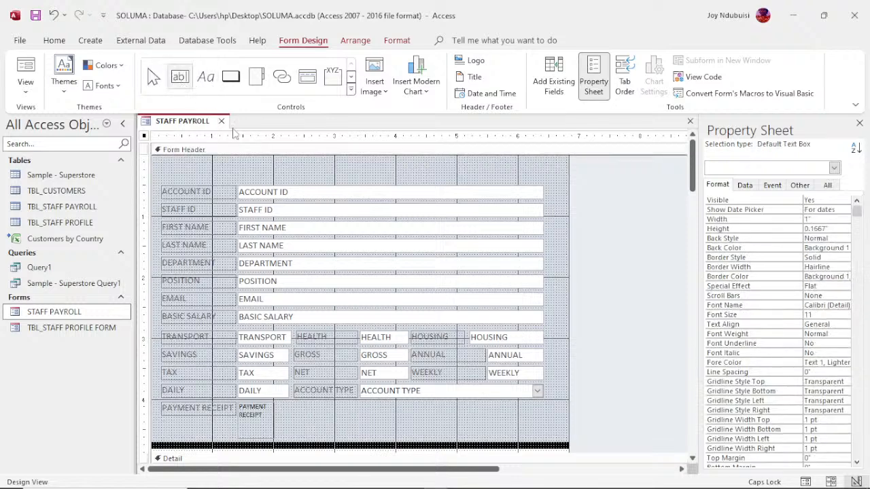
drag(241, 169, 511, 180)
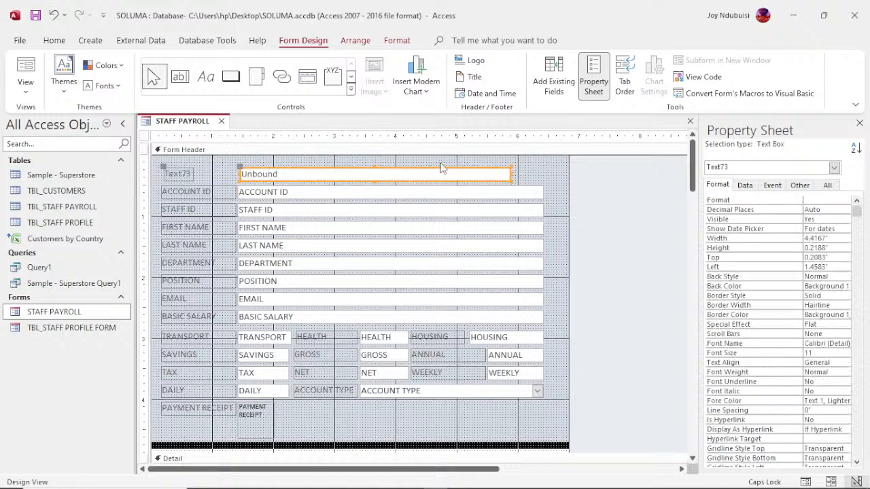
click(374, 166)
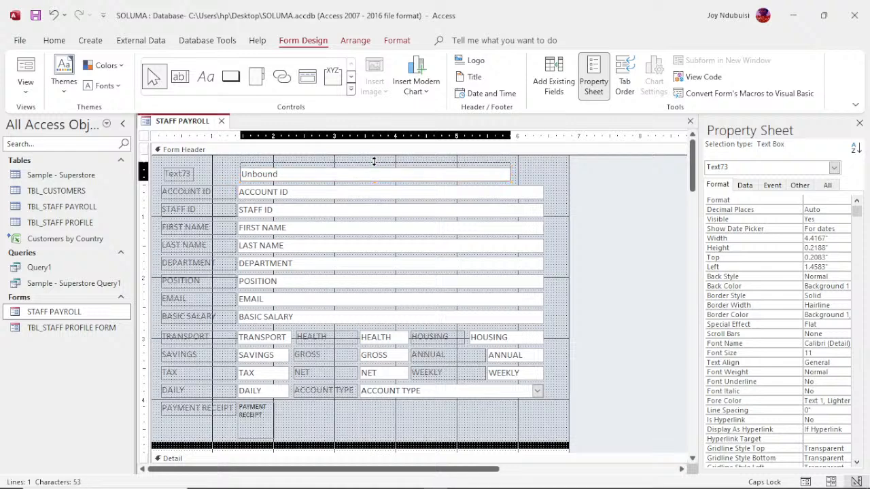
- Delete the new text box's attached Text73 label
click(374, 160)
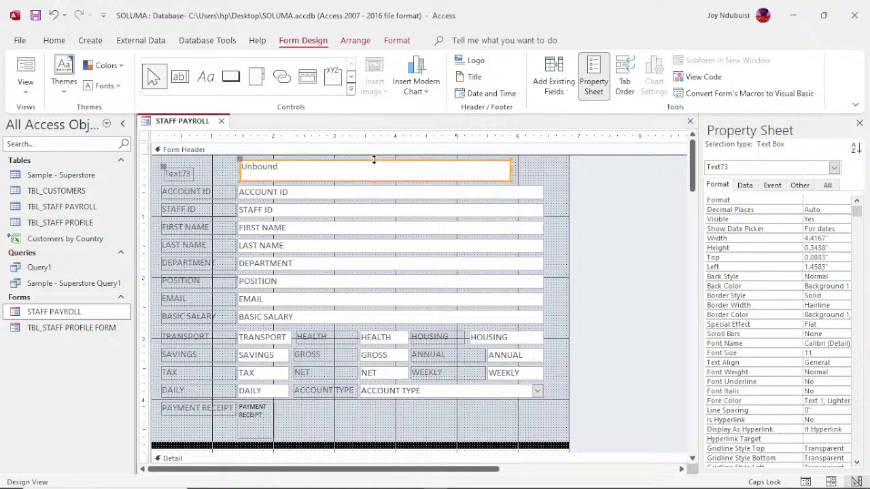
click(181, 174)
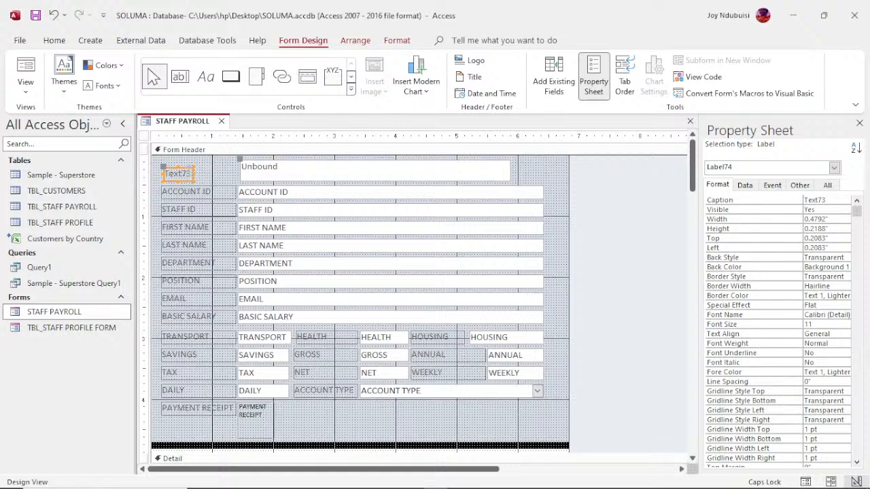
click(187, 174)
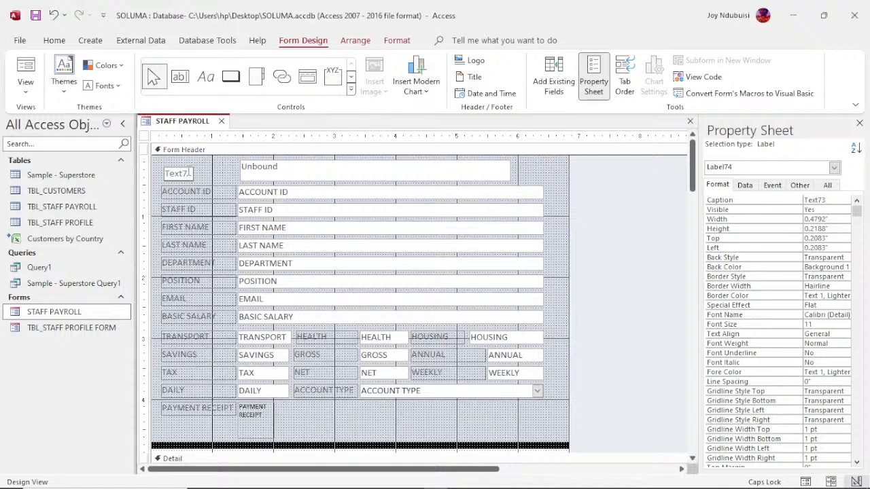
click(188, 168)
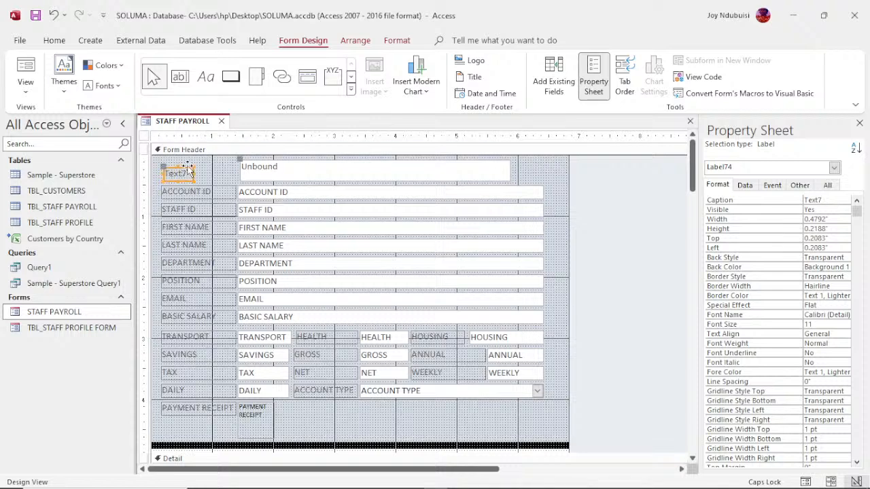
key(Delete)
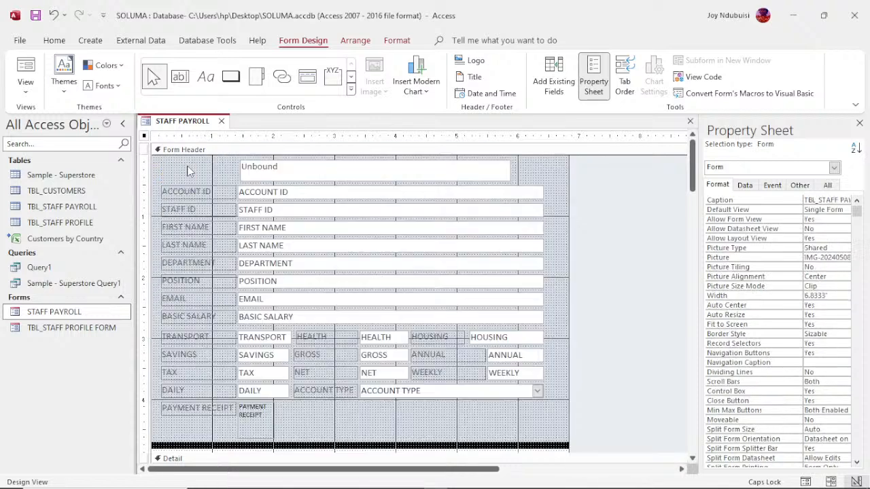
- Type STAFF PAYROLL into the unbound header box, then reselect the box
click(320, 169)
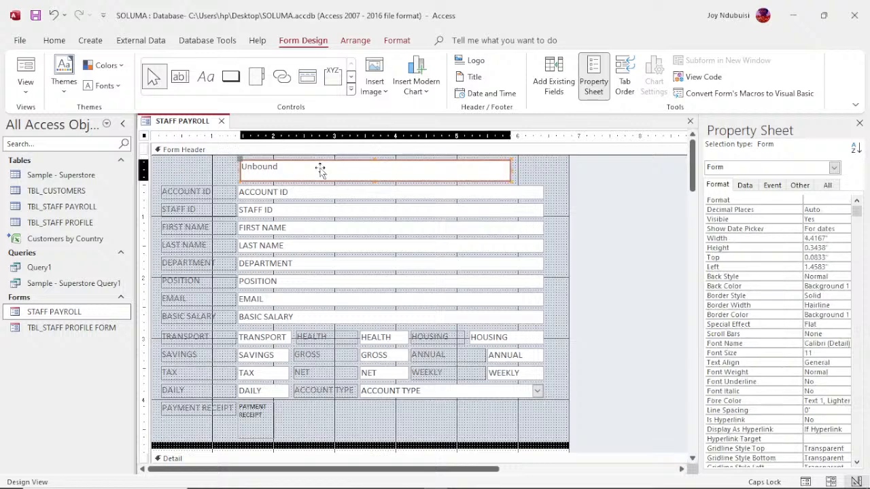
click(321, 168)
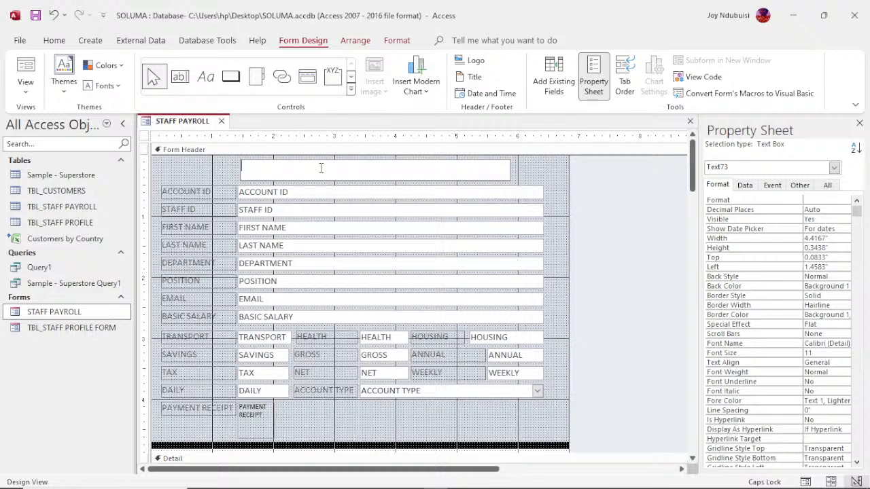
text(STAFF PAYROLL)
click(201, 185)
click(239, 173)
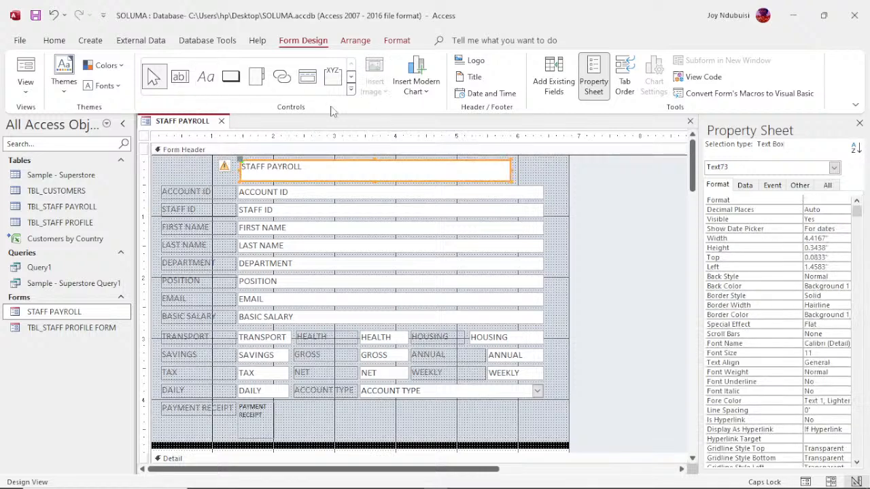
- Format the STAFF PAYROLL title as 18 pt Arial Black, centred, in red
click(395, 41)
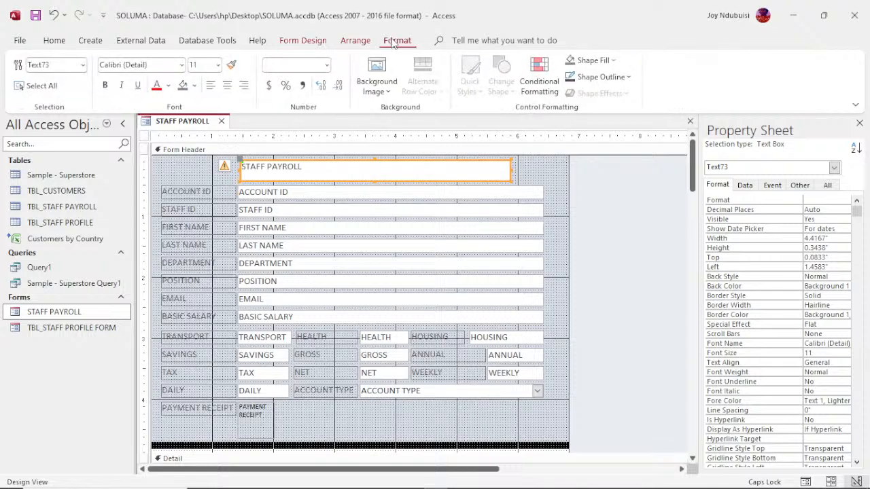
click(219, 64)
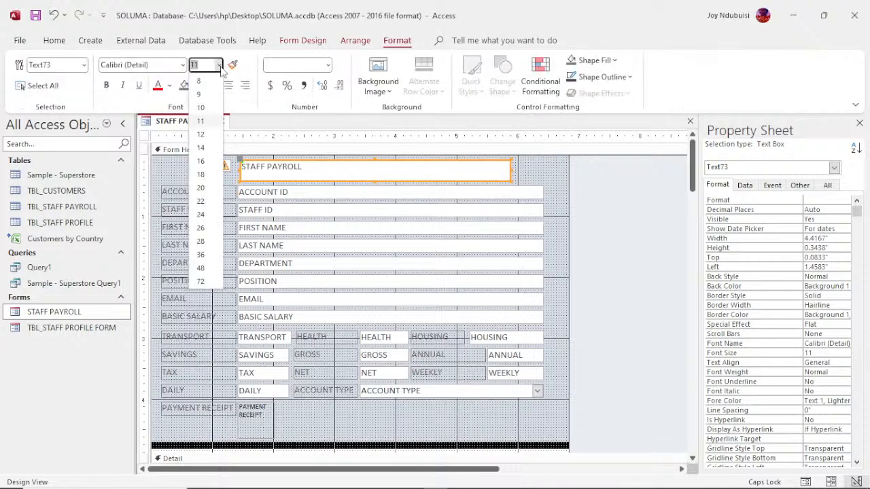
click(204, 175)
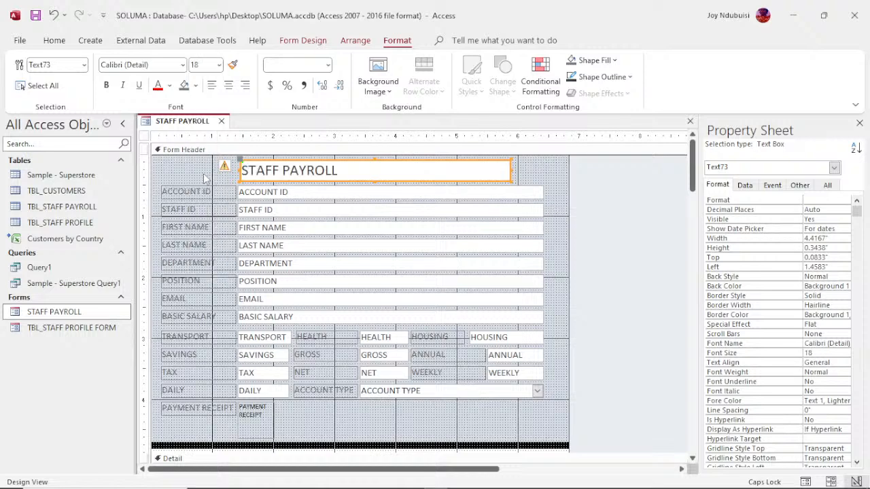
click(183, 65)
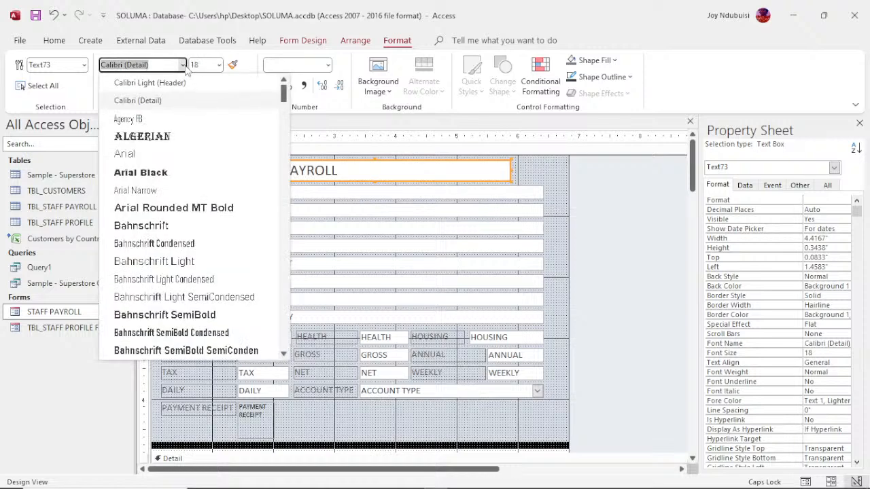
click(145, 174)
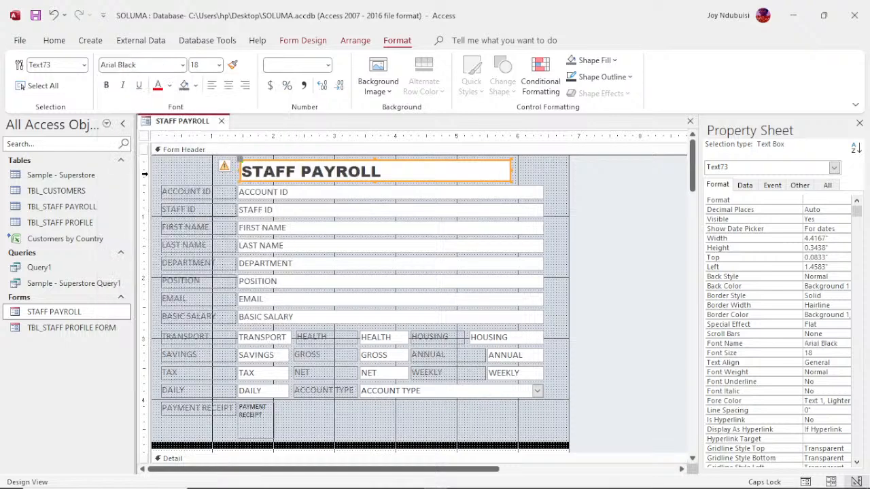
click(227, 85)
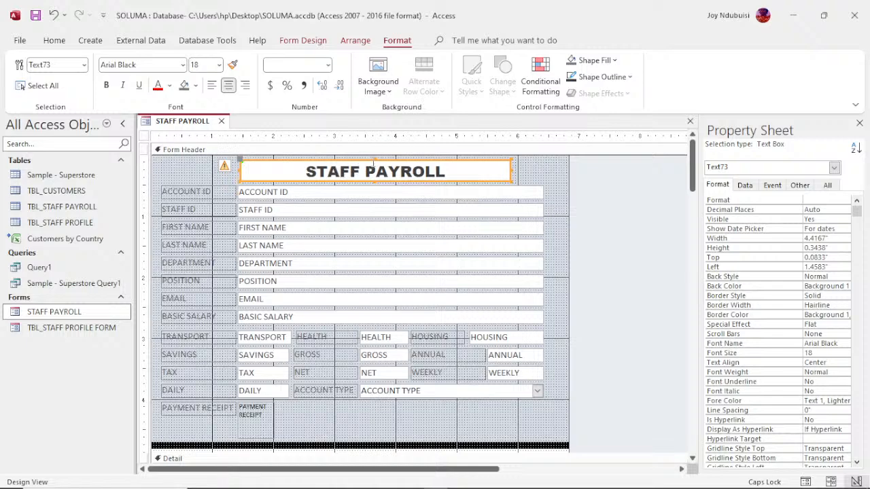
click(157, 88)
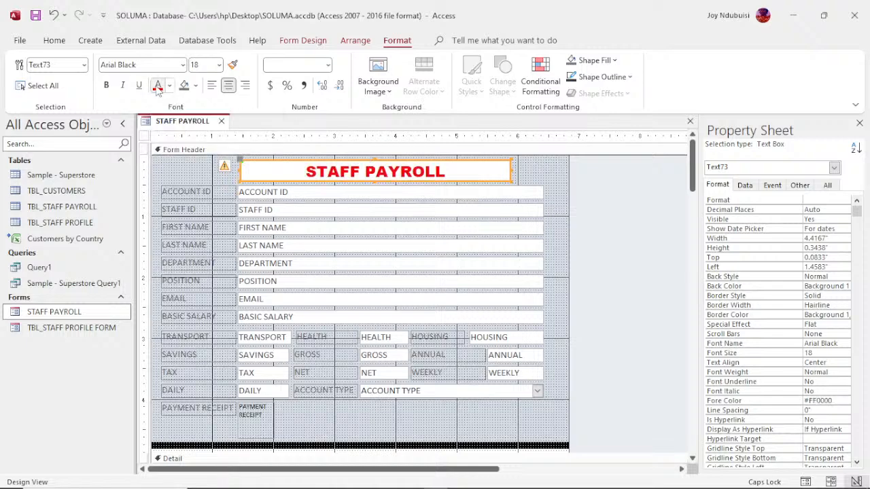
click(191, 175)
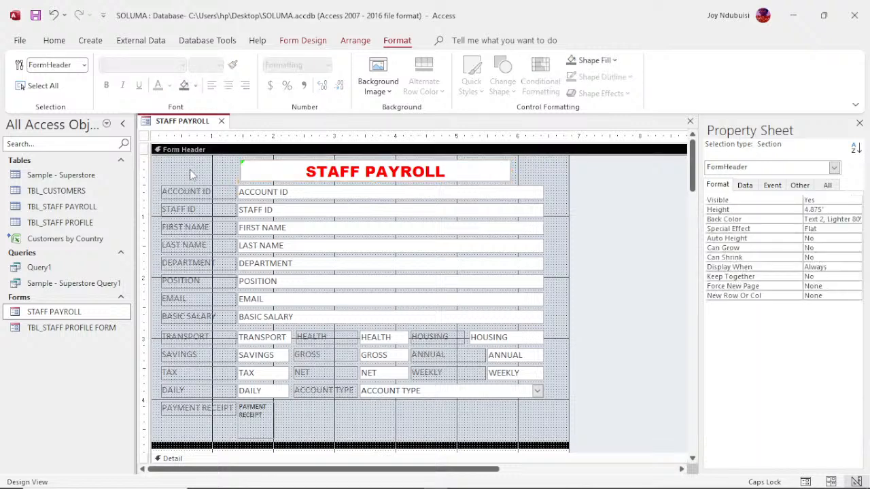
- Fill the Form Header background with the light peach Accent 2, Lighter colour
click(600, 64)
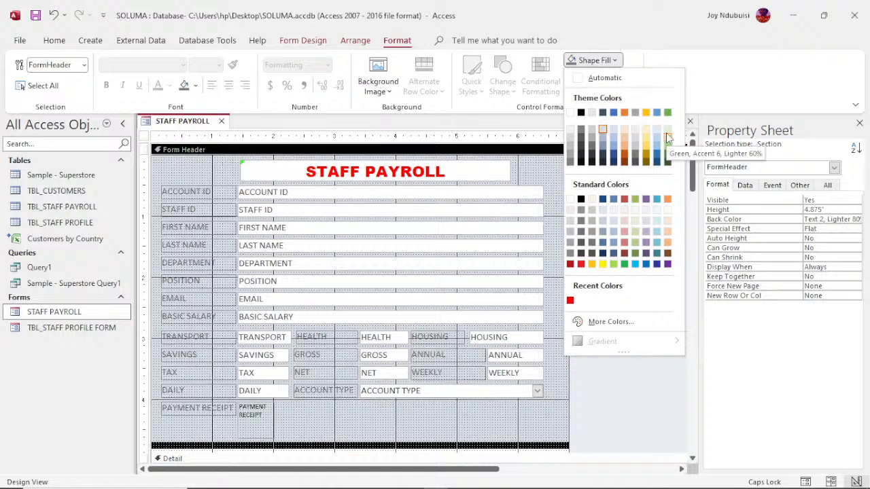
click(625, 139)
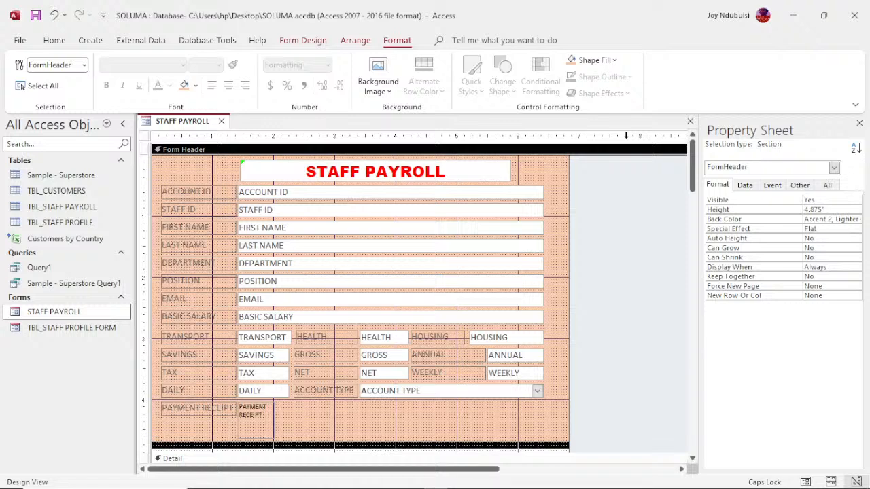
right_click(186, 127)
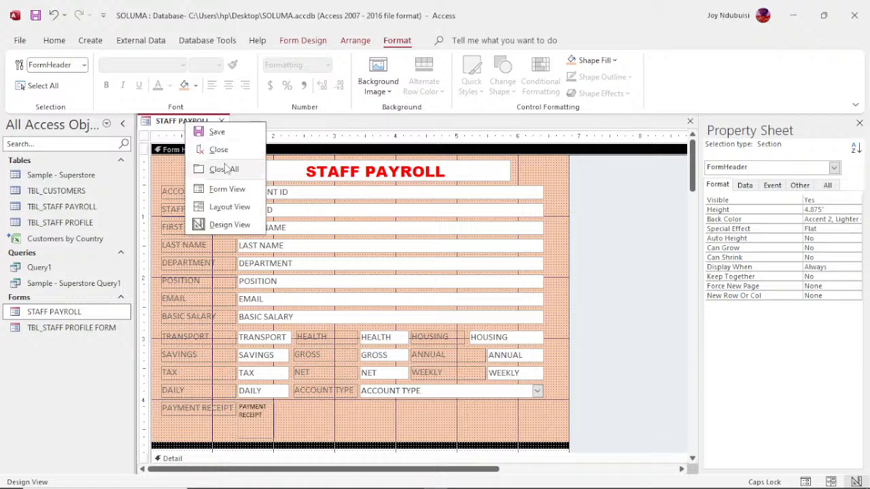
click(228, 191)
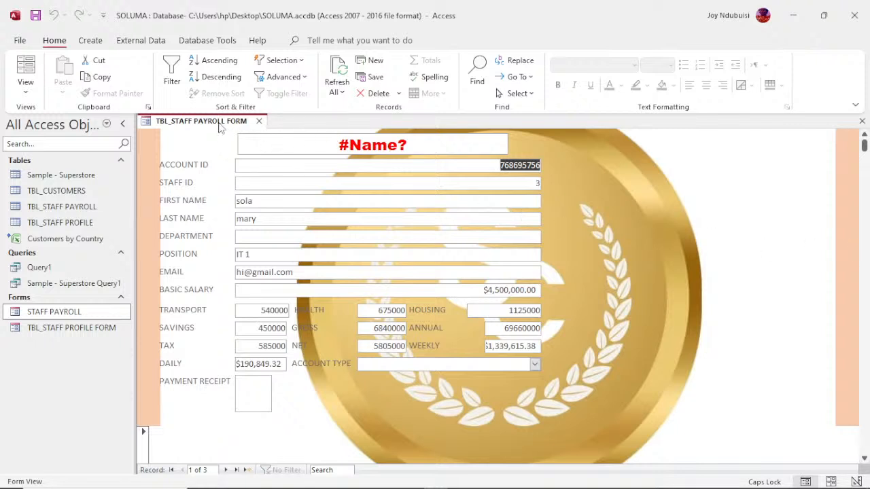
right_click(218, 127)
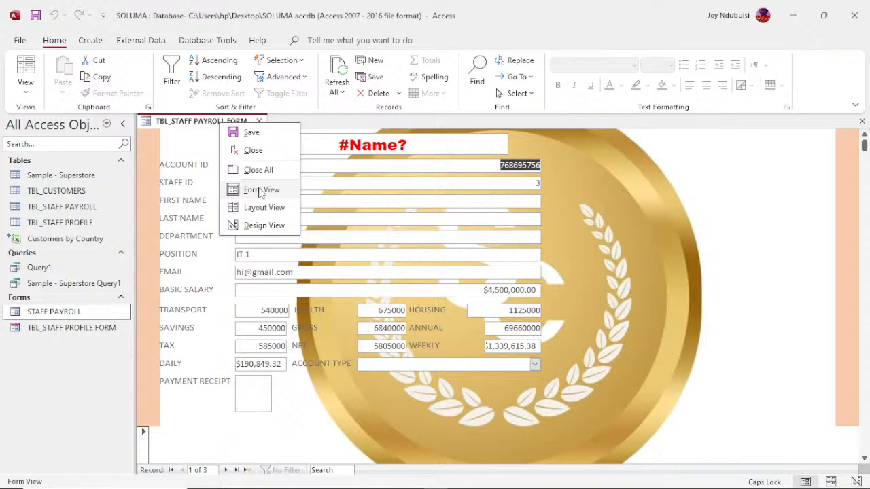
click(264, 225)
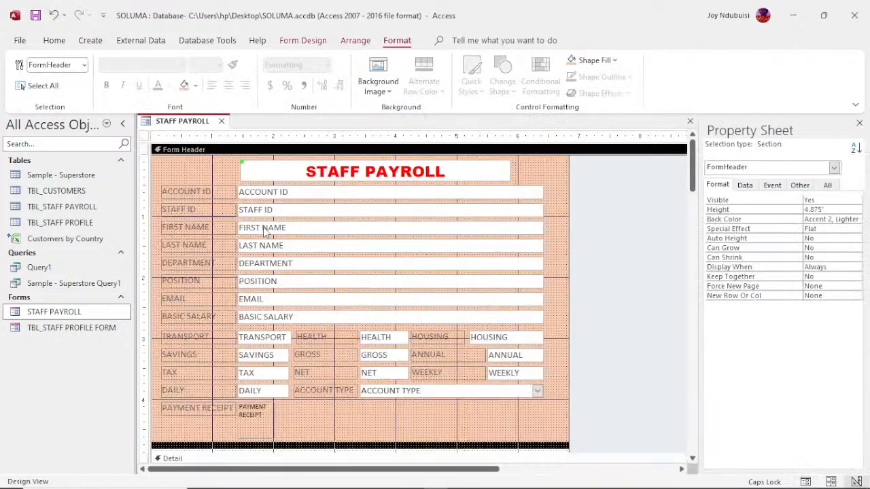
- Erase the STAFF PAYROLL text from the header title box, then delete the emptied box
click(299, 177)
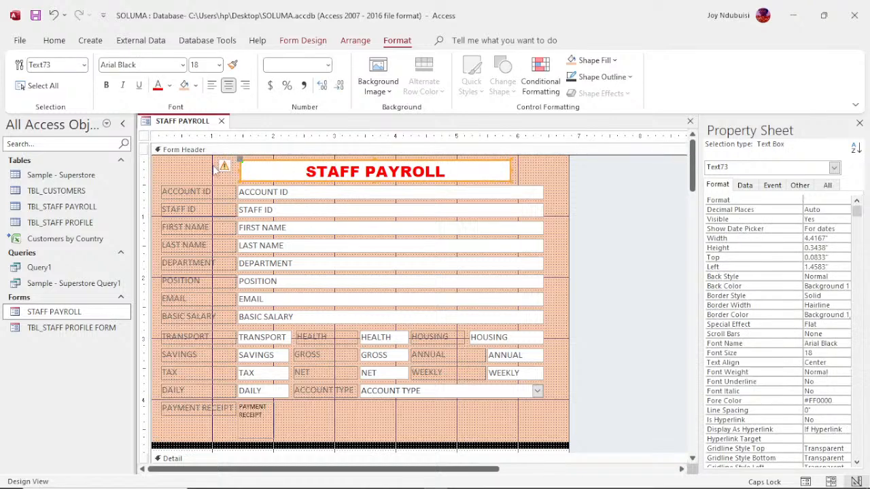
click(296, 172)
drag(297, 172, 336, 172)
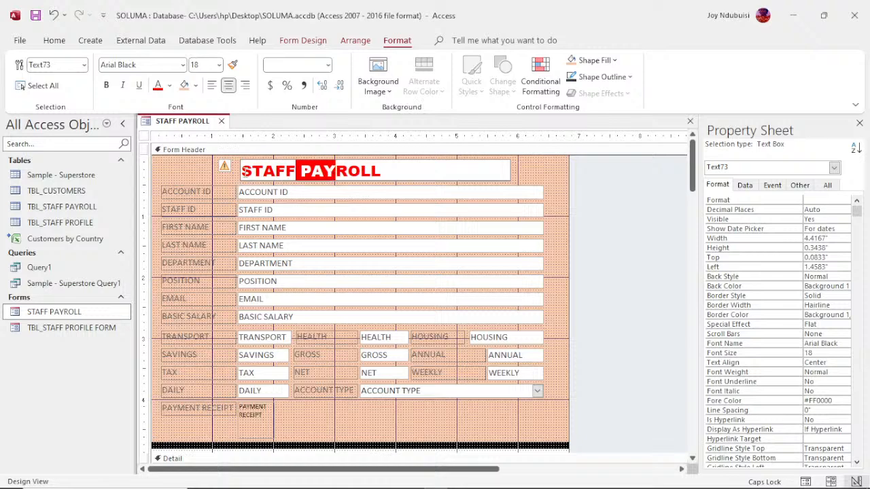
click(246, 171)
drag(243, 171, 380, 174)
key(ctrl+c)
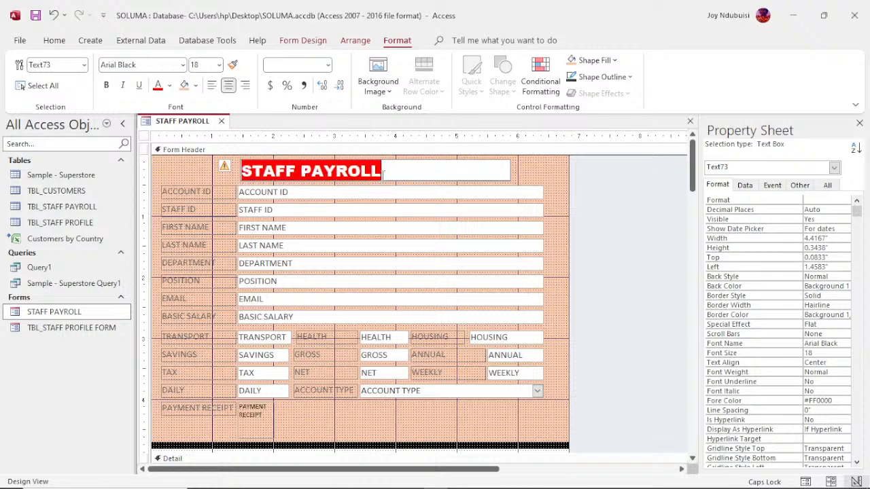
key(BackSpace)
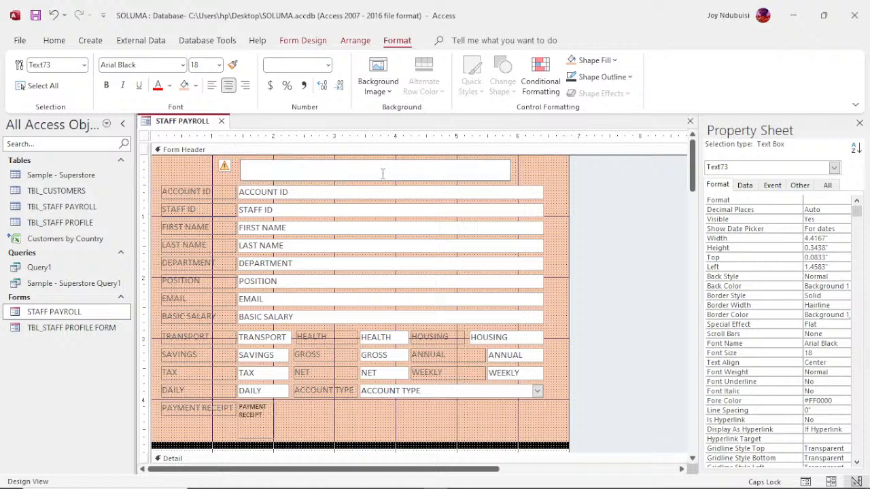
click(304, 182)
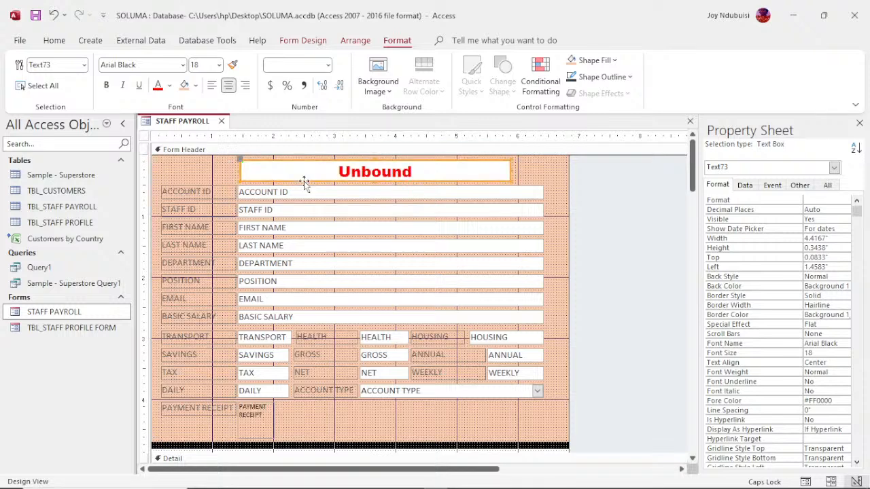
key(Delete)
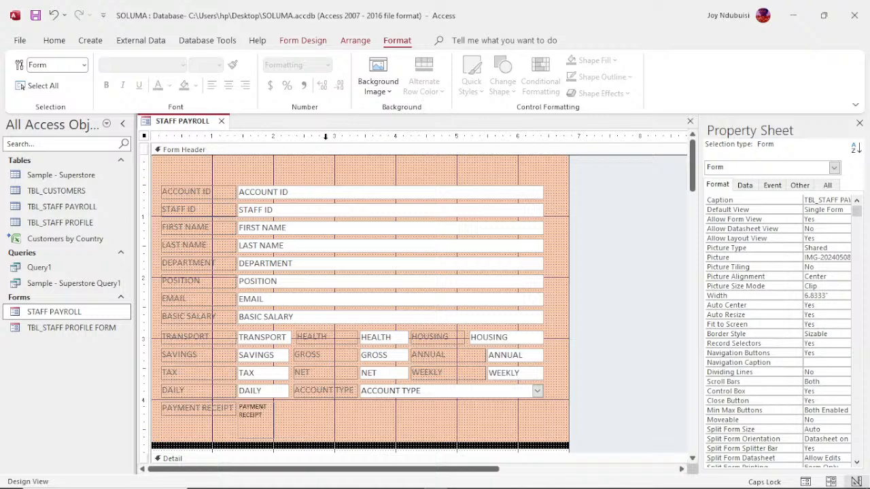
- Draw a label across the header top and paste STAFF PAYROLL into it
click(307, 41)
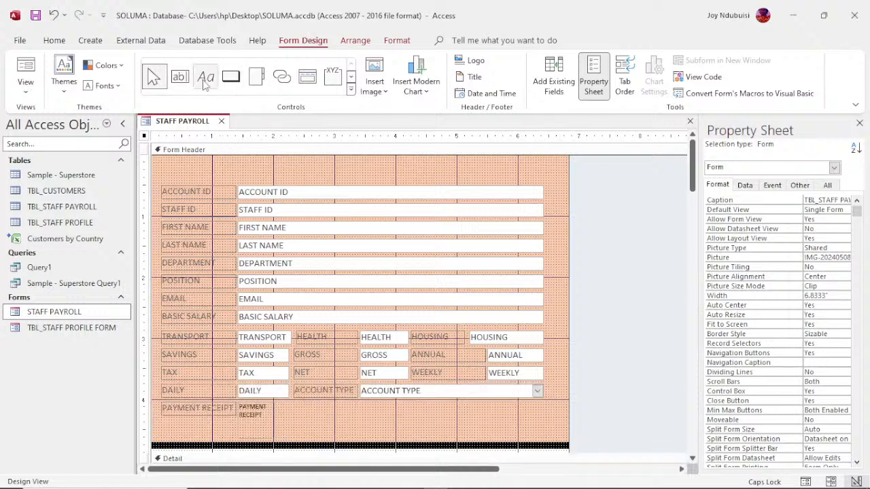
click(204, 79)
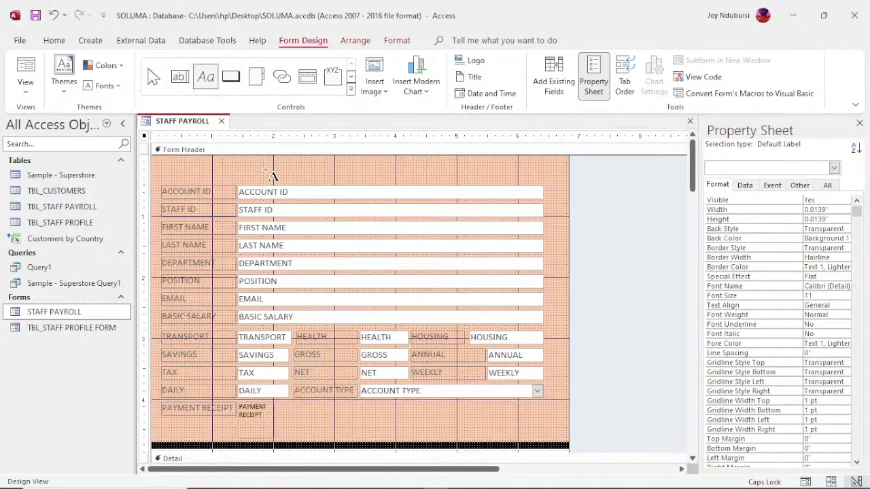
drag(244, 163, 494, 185)
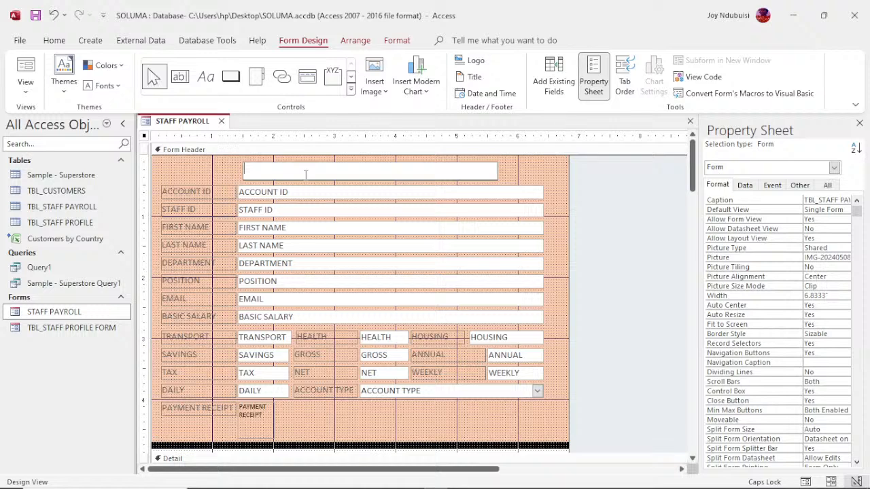
key(ctrl+v)
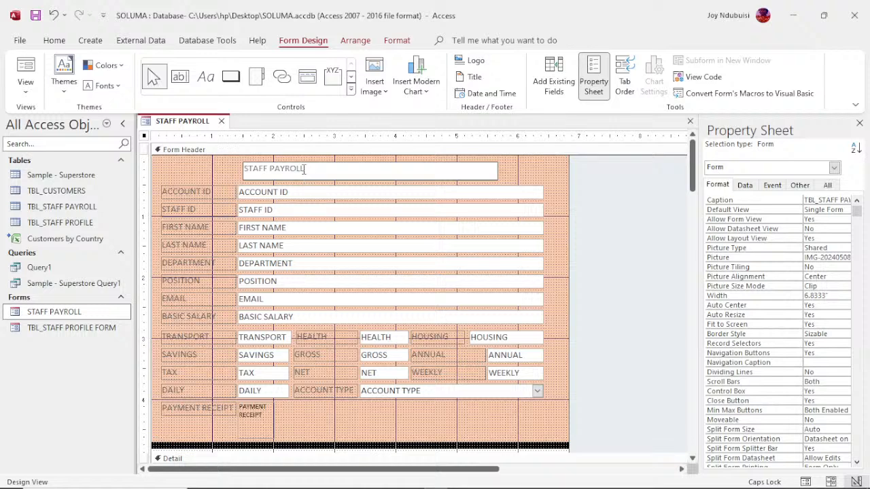
click(242, 178)
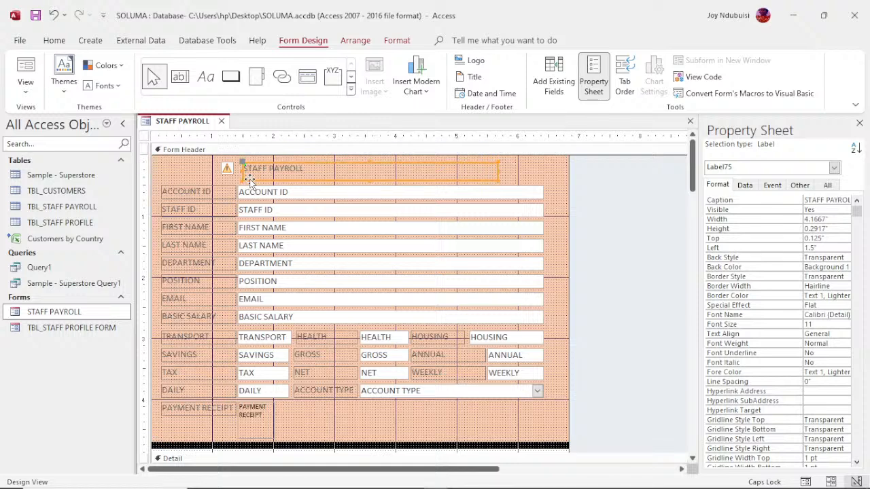
- Preview the form with the new title label, then return to Design View
right_click(169, 121)
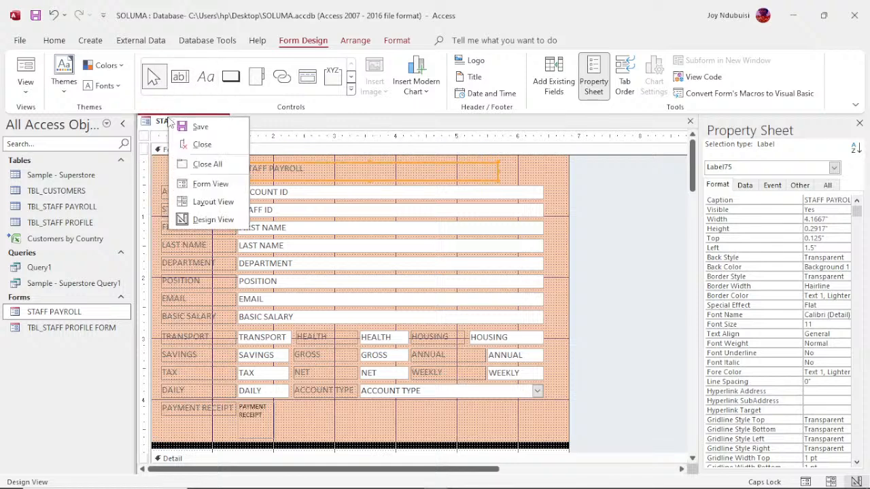
click(211, 184)
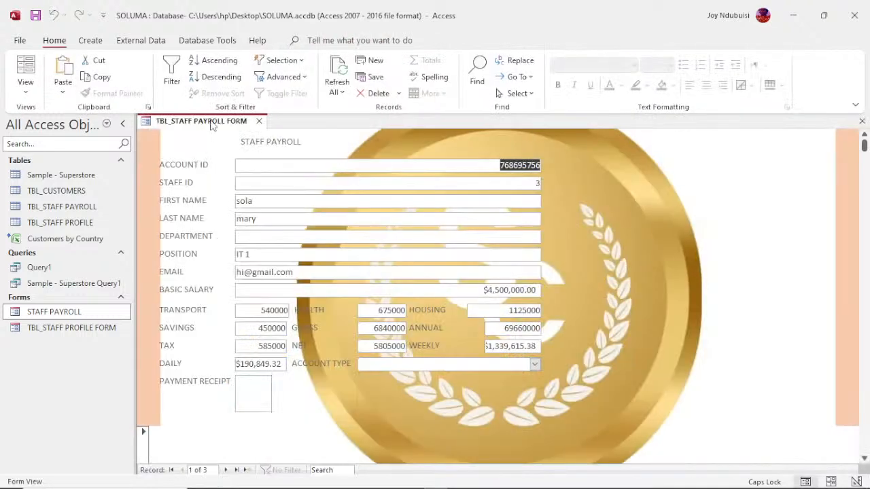
right_click(212, 125)
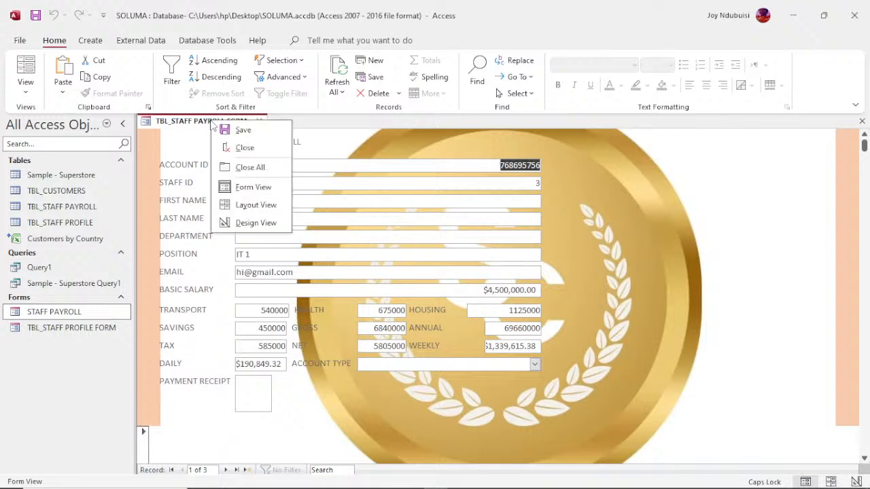
click(253, 224)
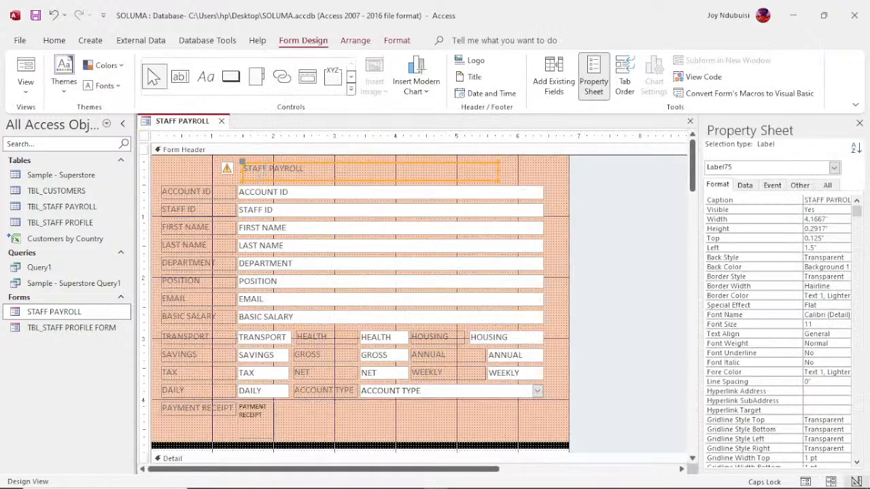
- Format Label75's title as 18 pt red Arial Black, centred in the label
click(361, 43)
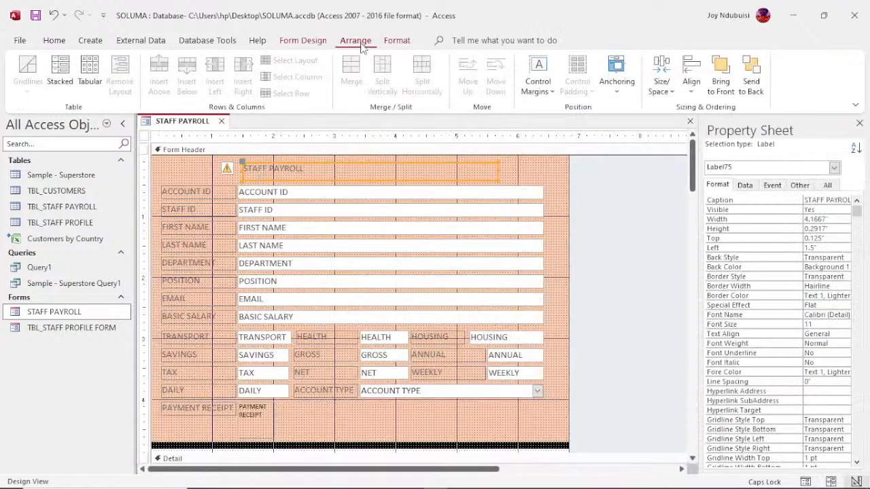
click(397, 47)
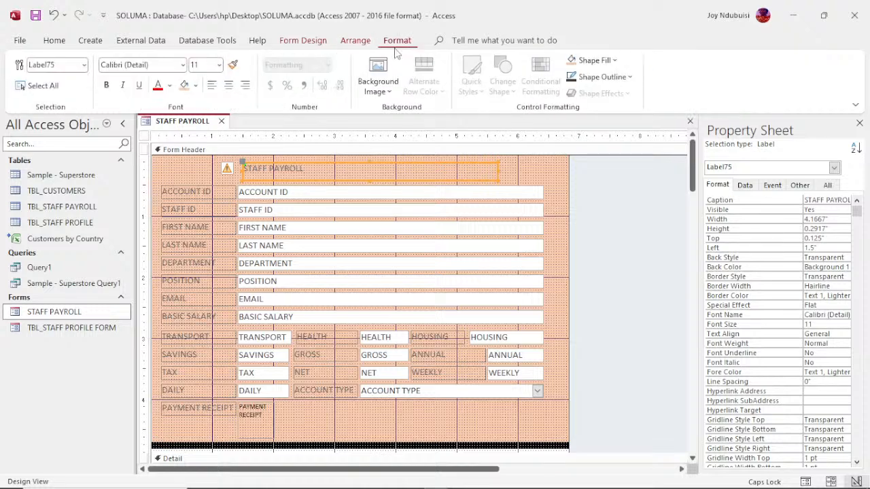
click(220, 66)
click(206, 175)
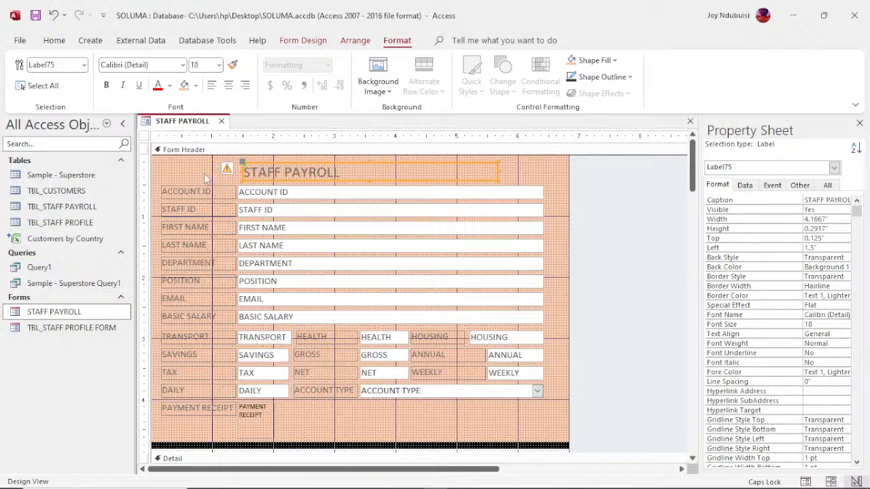
click(183, 65)
click(146, 172)
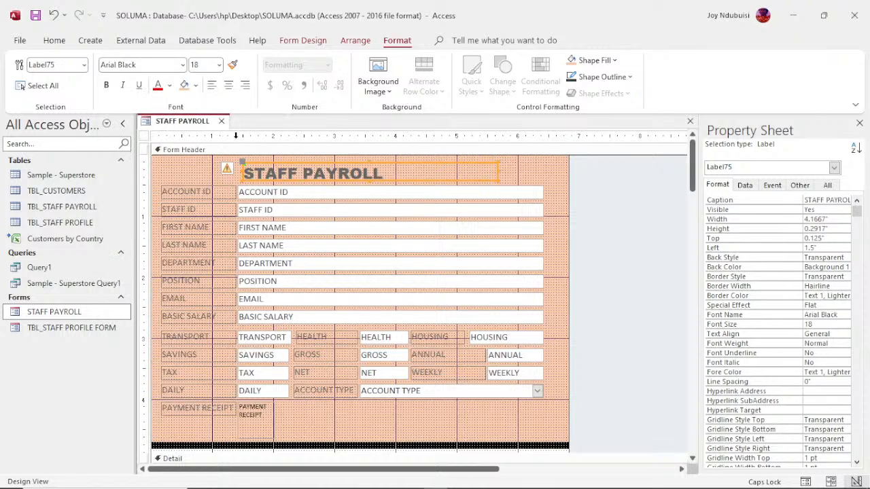
click(158, 85)
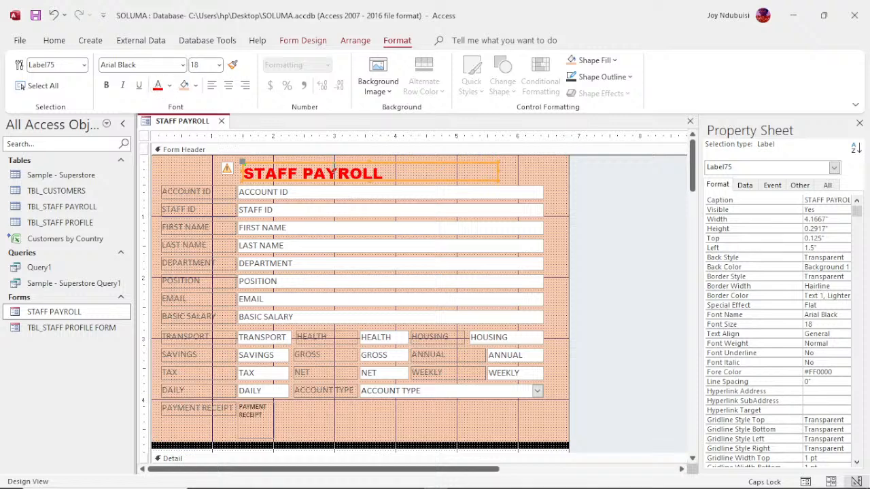
click(230, 86)
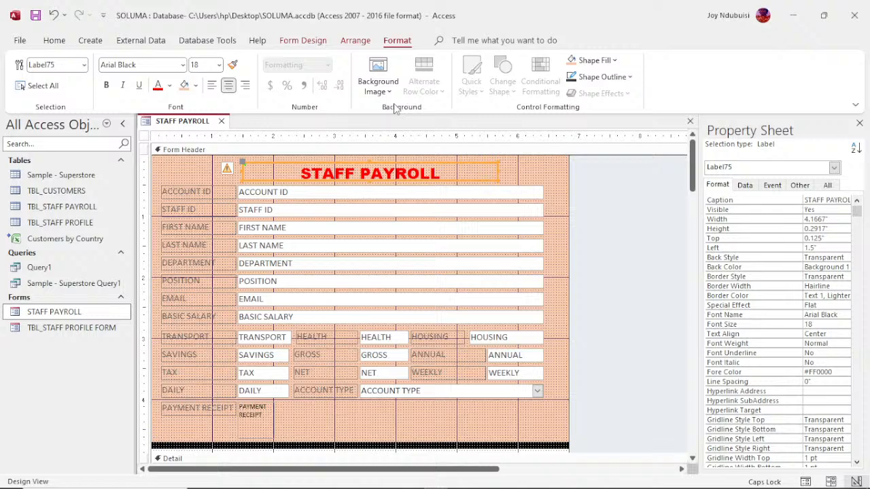
right_click(201, 128)
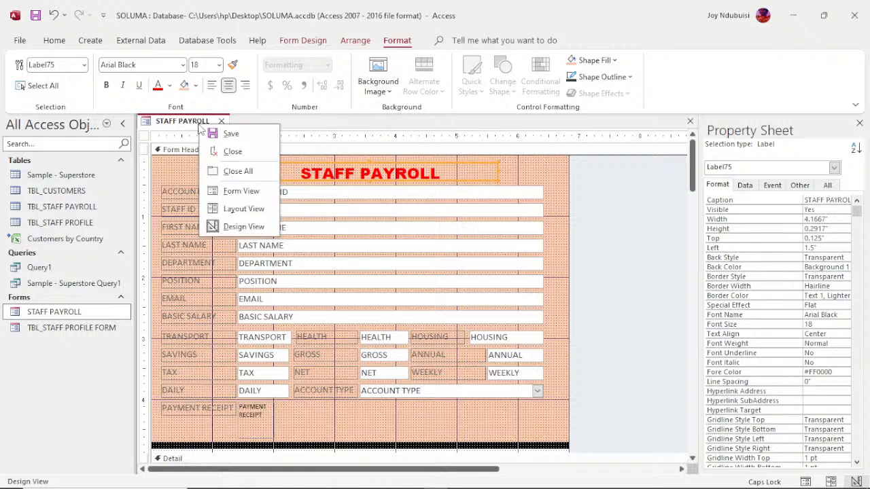
click(241, 193)
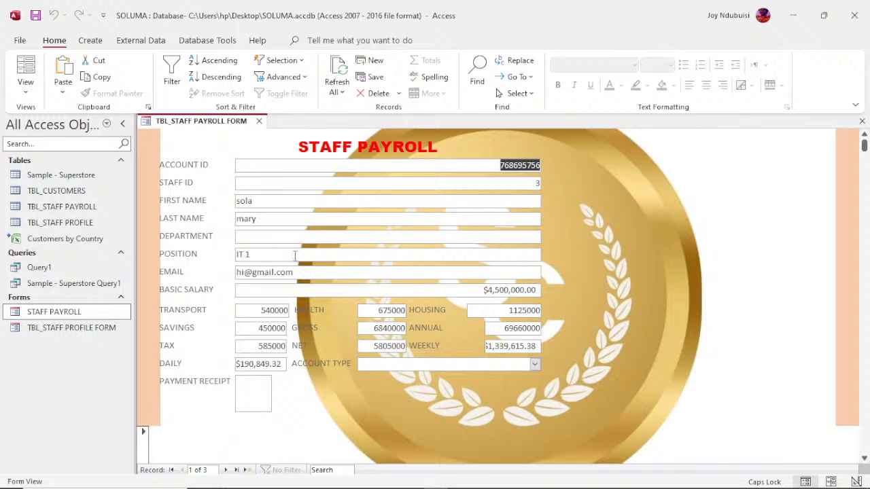
right_click(211, 128)
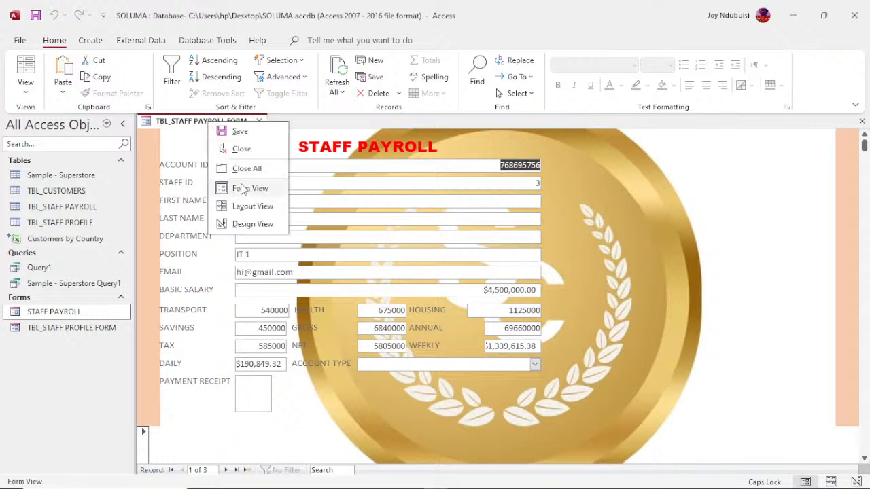
click(248, 225)
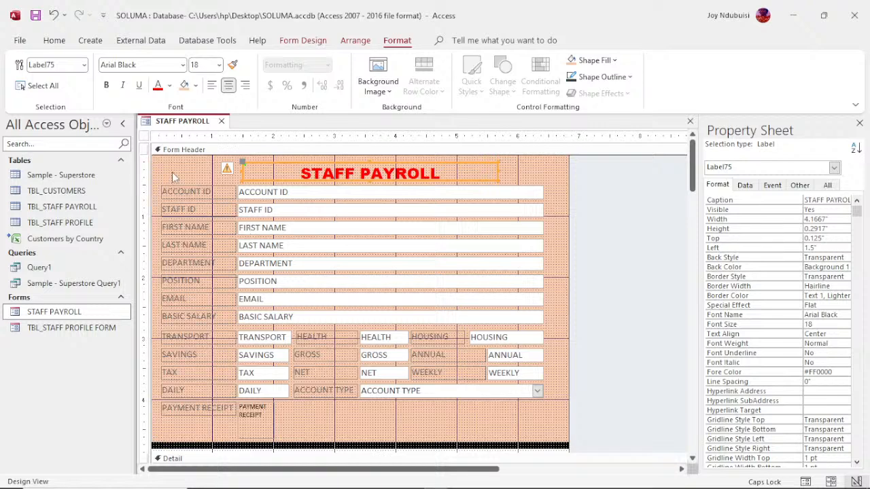
- Colour the left column of field labels, down to PAYMENT RECEIPT, Accent 1 blue
drag(175, 174, 210, 438)
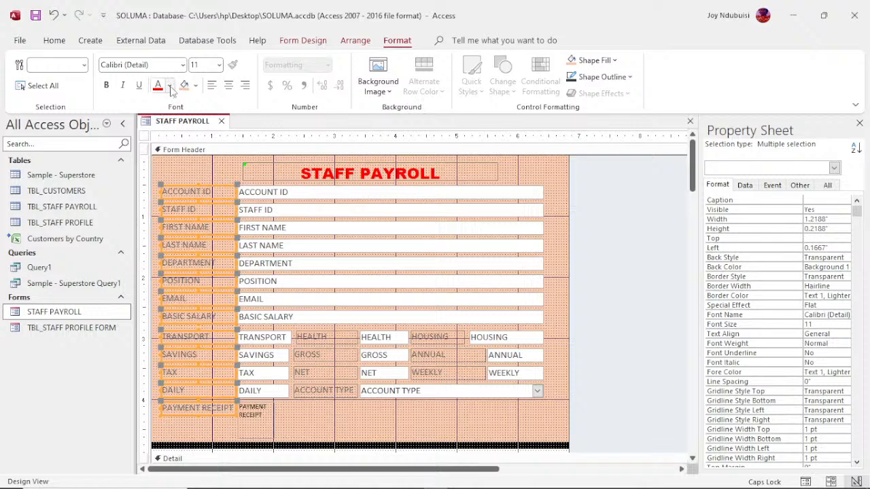
click(170, 87)
click(170, 87)
click(170, 86)
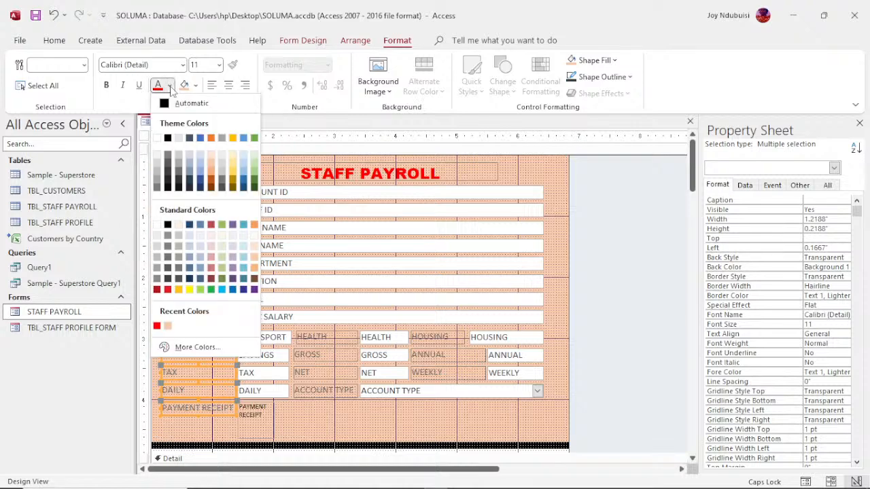
click(199, 138)
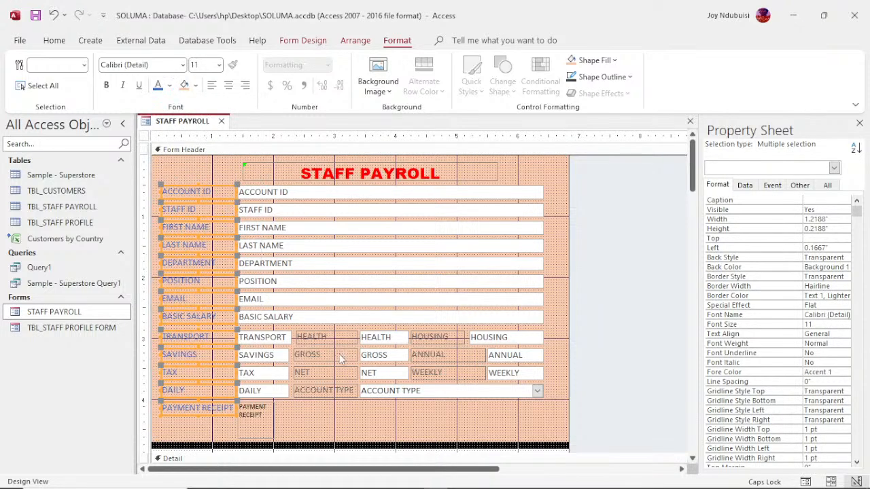
- Make the HEALTH, GROSS, NET, ACCOUNT TYPE, HOUSING, ANNUAL and WEEKLY labels blue too
drag(326, 331, 333, 403)
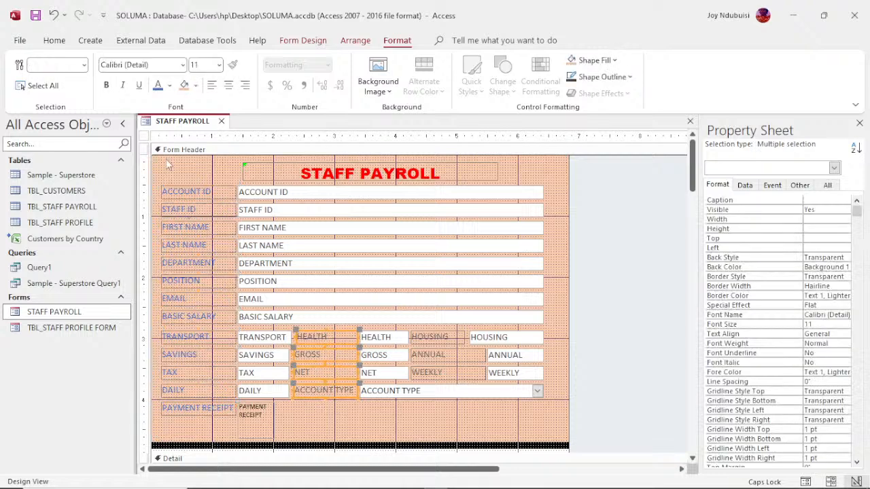
click(158, 86)
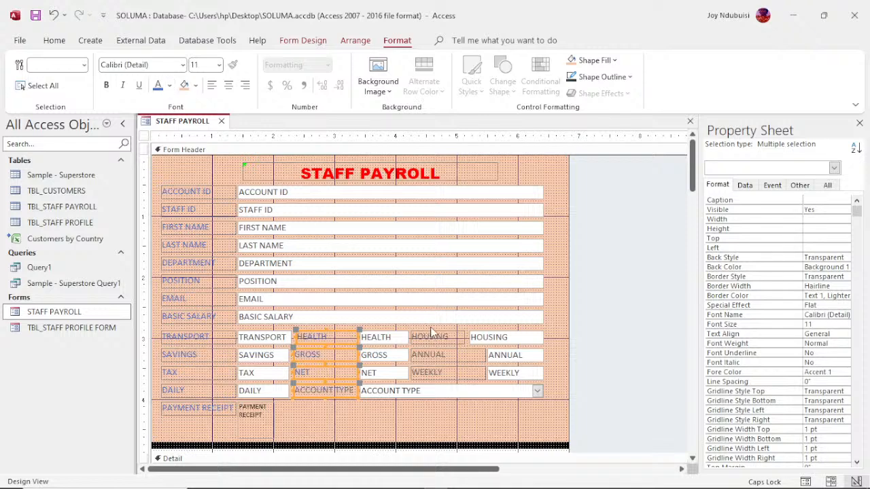
drag(431, 334, 462, 412)
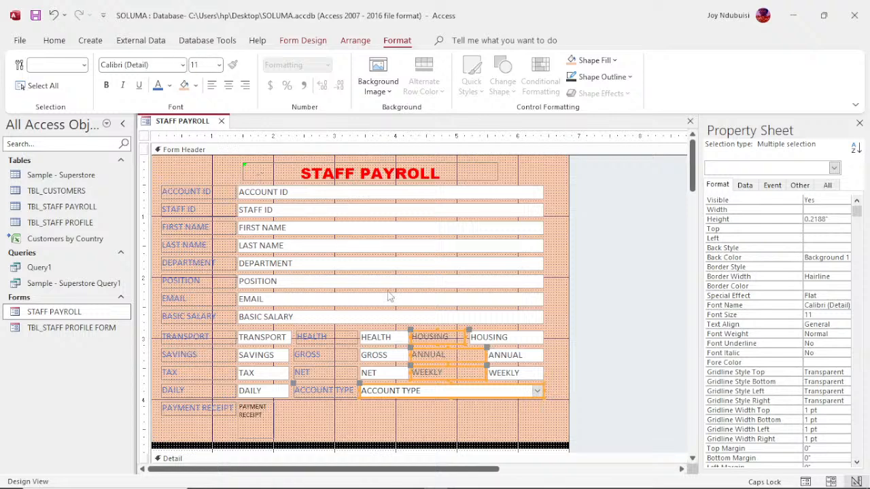
click(433, 328)
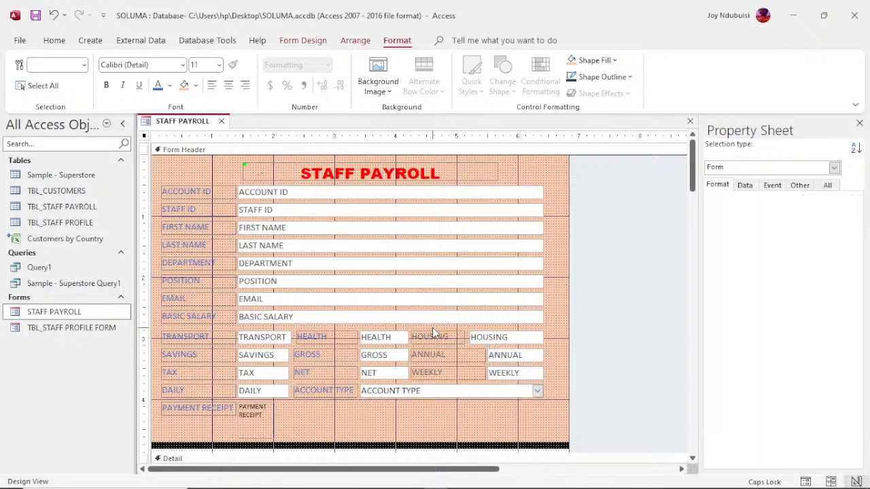
drag(433, 328, 455, 384)
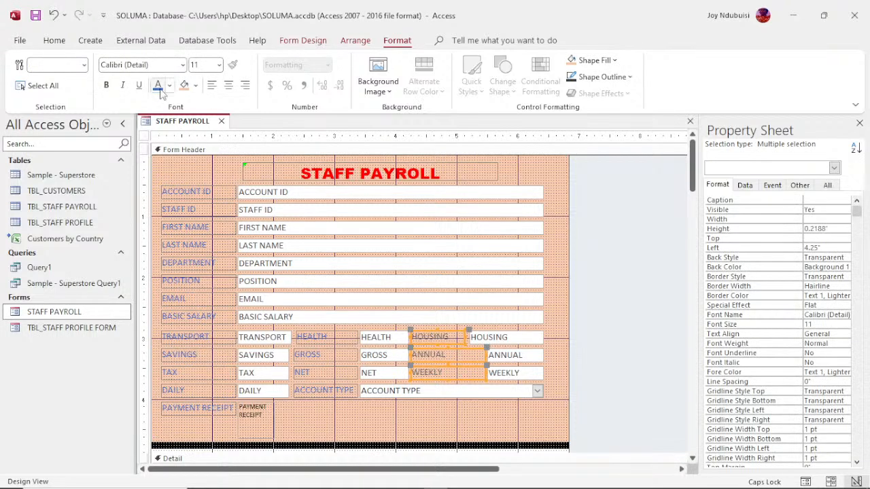
click(160, 89)
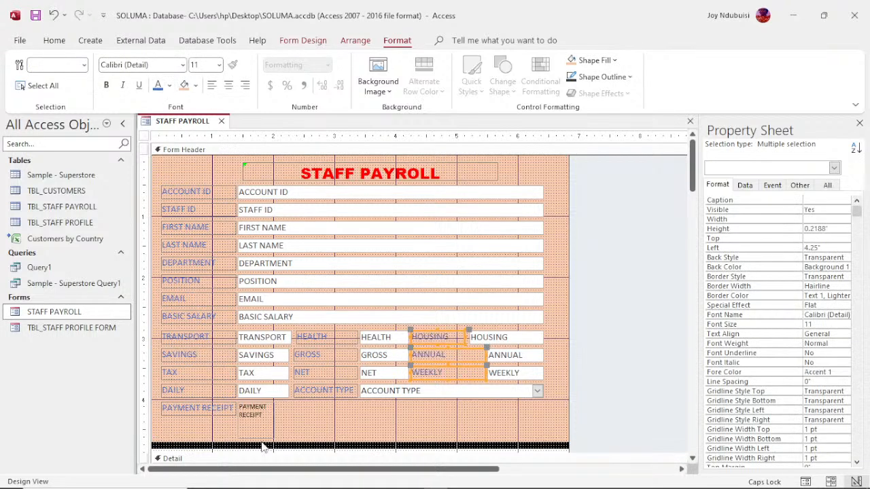
right_click(181, 127)
click(221, 189)
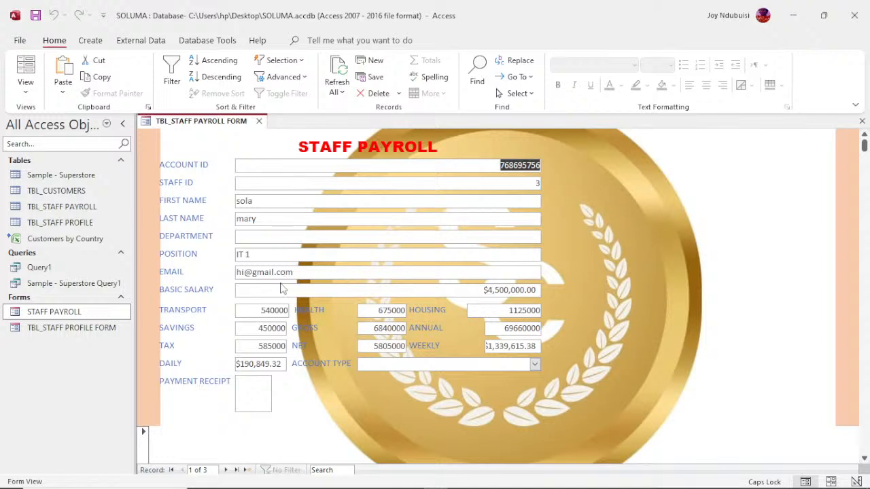
click(236, 471)
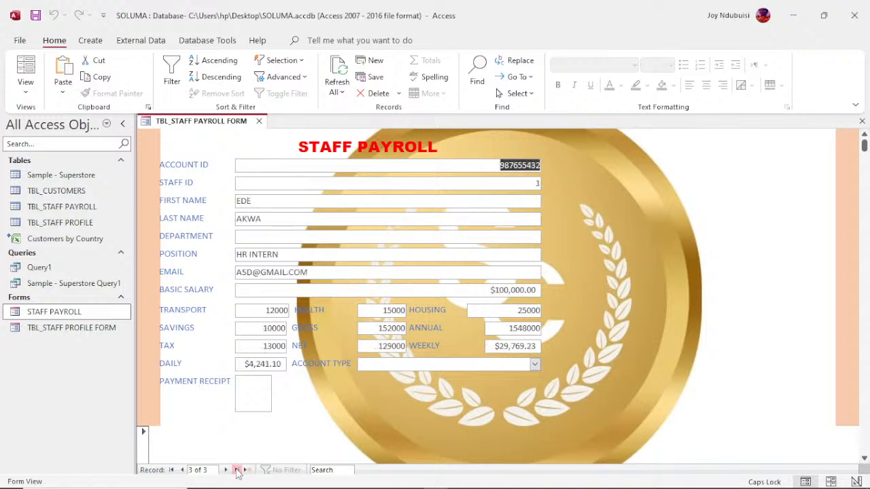
click(247, 471)
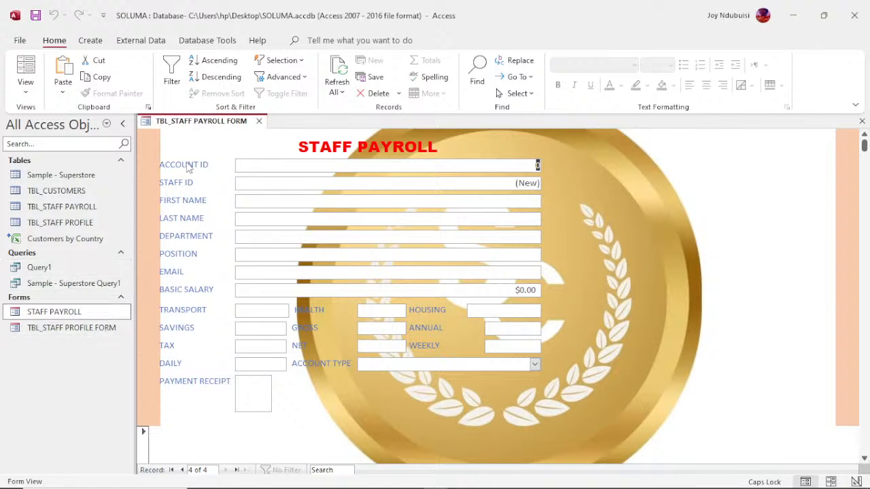
right_click(192, 127)
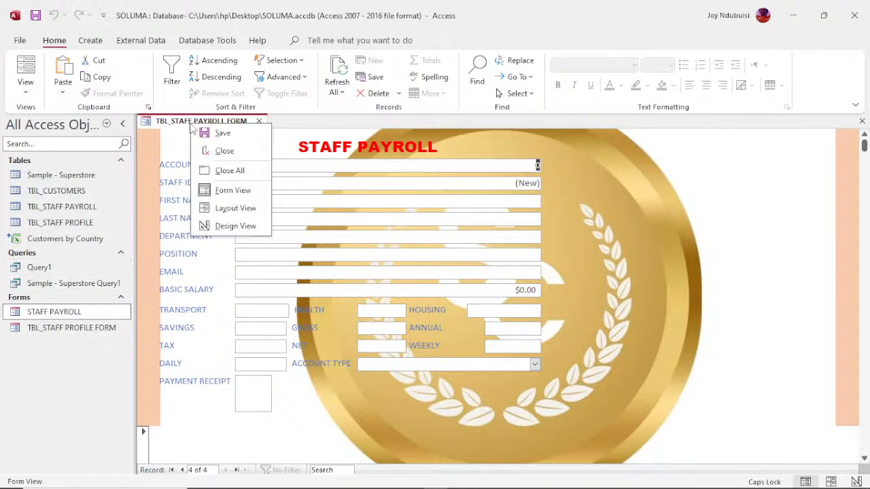
click(233, 227)
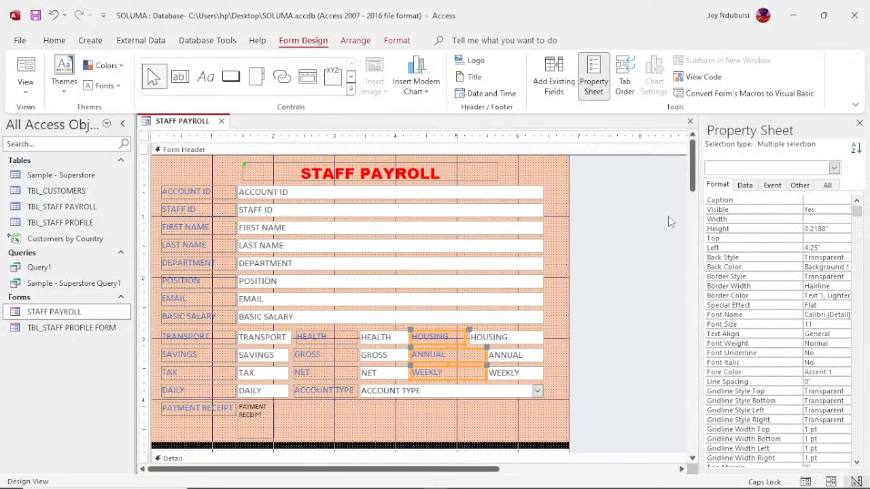
- Set the three selected labels' Caption property to STAFF PAYROLL in the Property Sheet
click(859, 206)
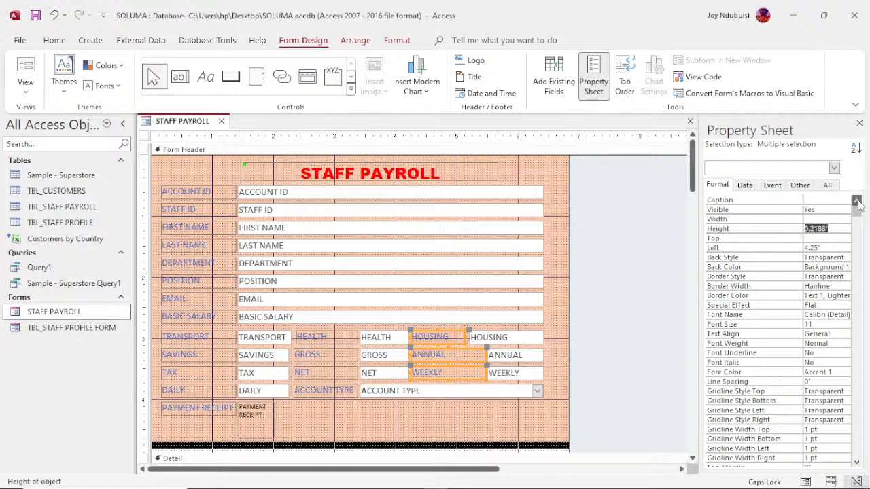
click(820, 201)
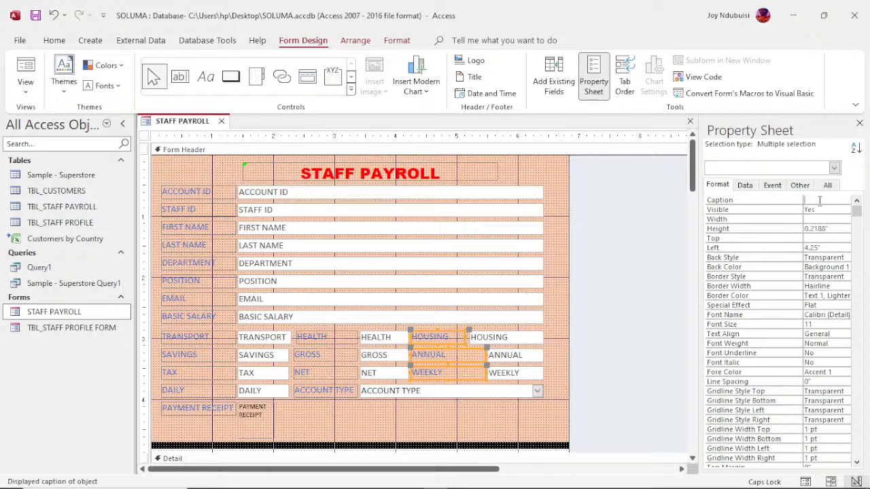
text(STAF)
text(F PAYRO)
text(LL)
click(744, 188)
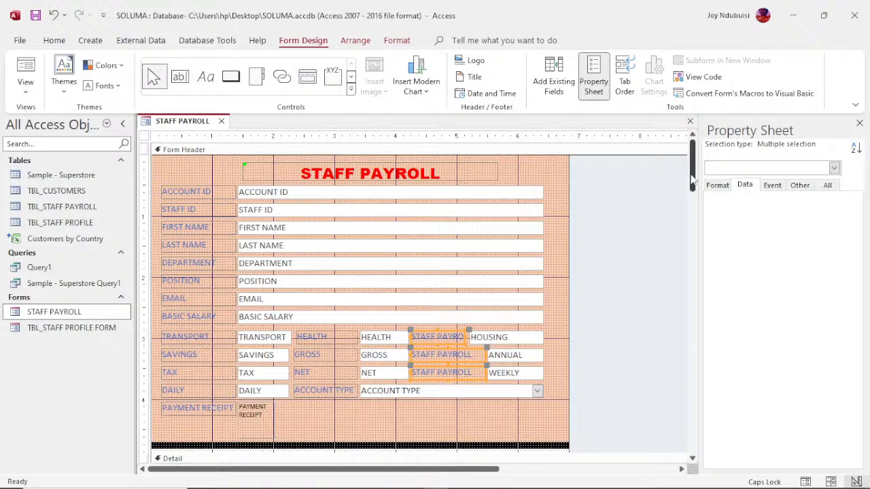
click(515, 156)
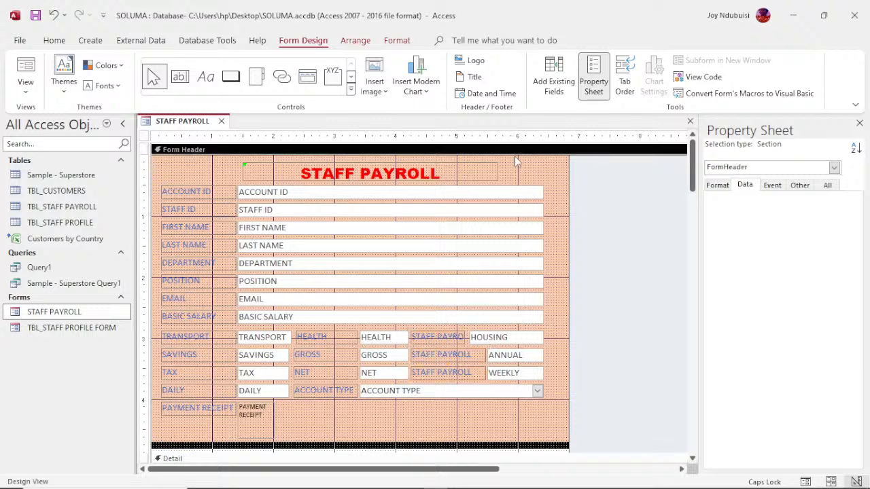
click(517, 171)
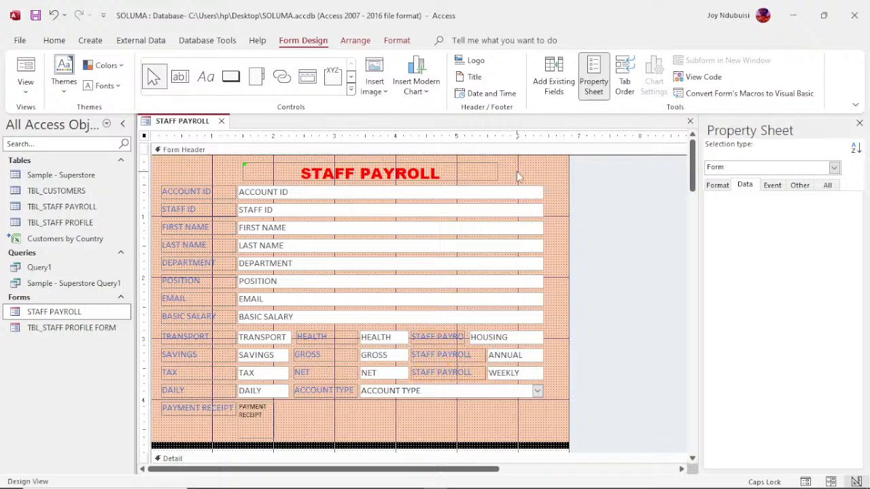
click(492, 196)
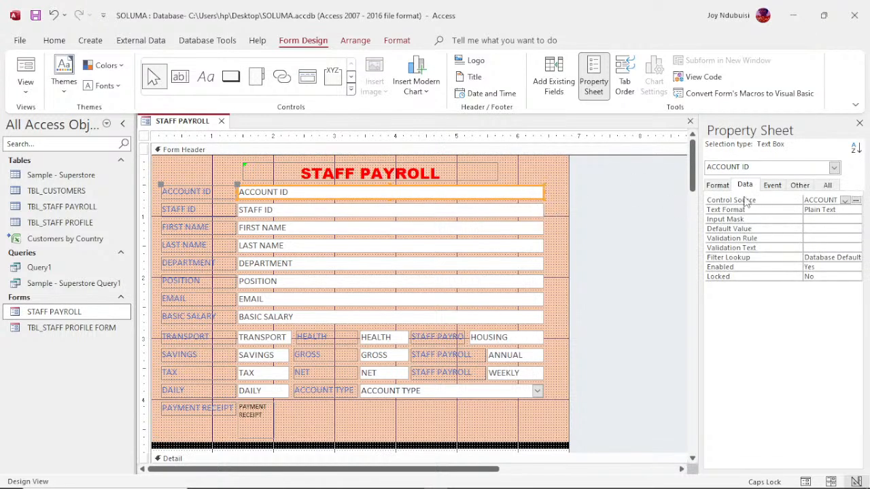
click(845, 201)
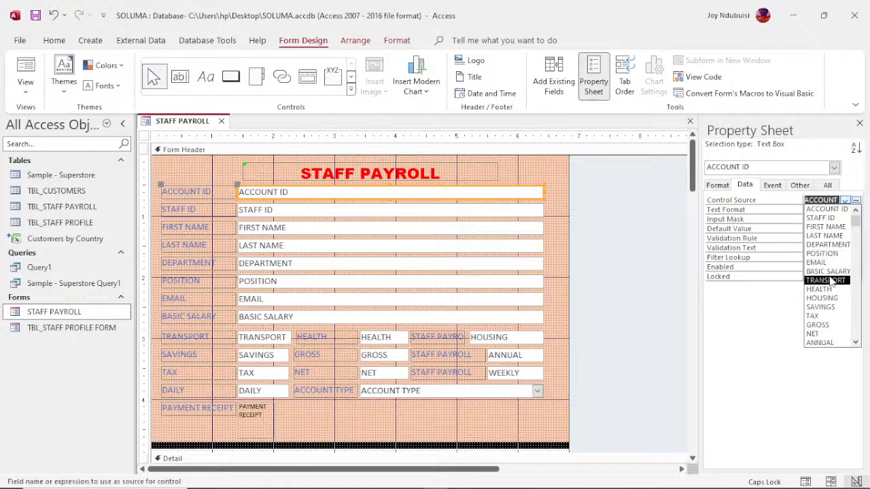
click(760, 345)
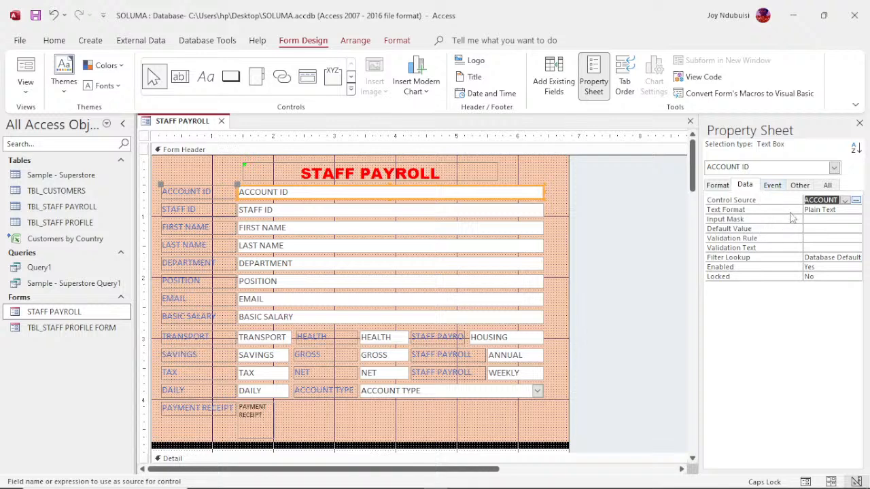
click(526, 211)
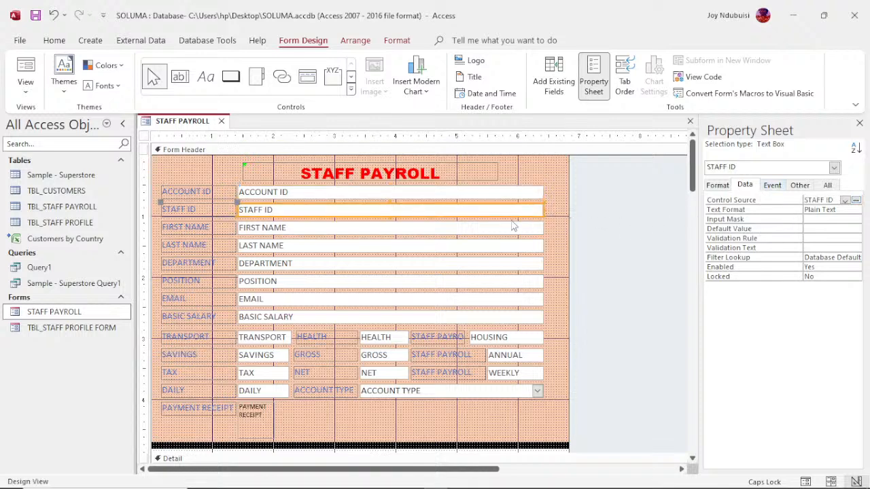
click(507, 233)
click(506, 250)
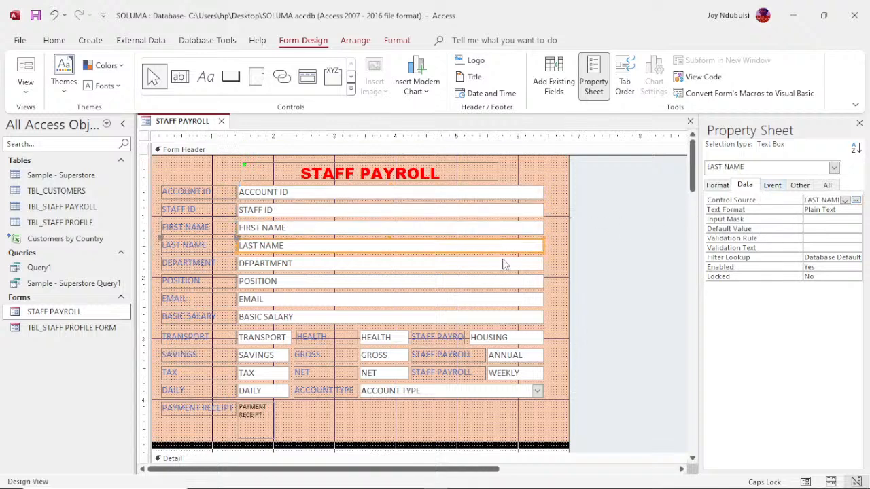
click(504, 265)
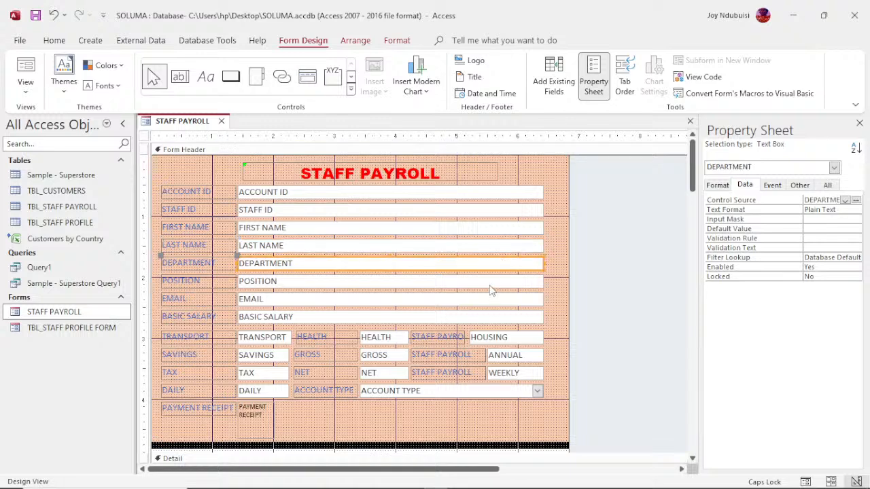
click(489, 282)
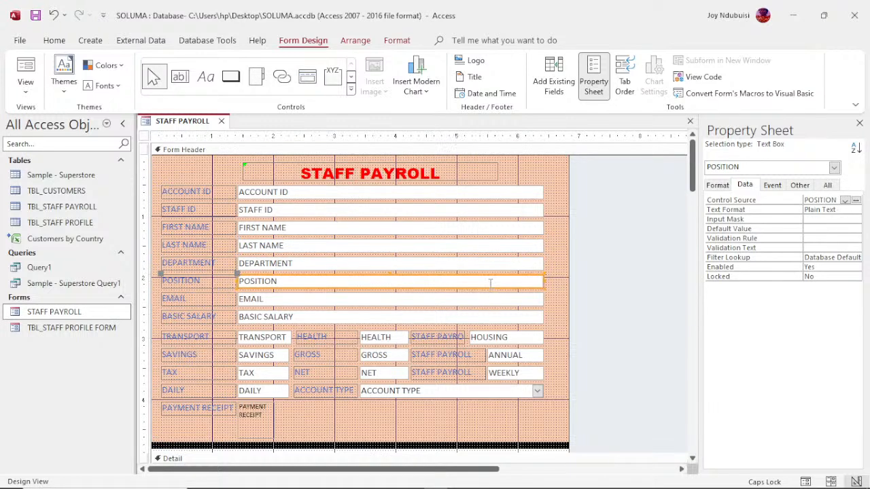
click(463, 263)
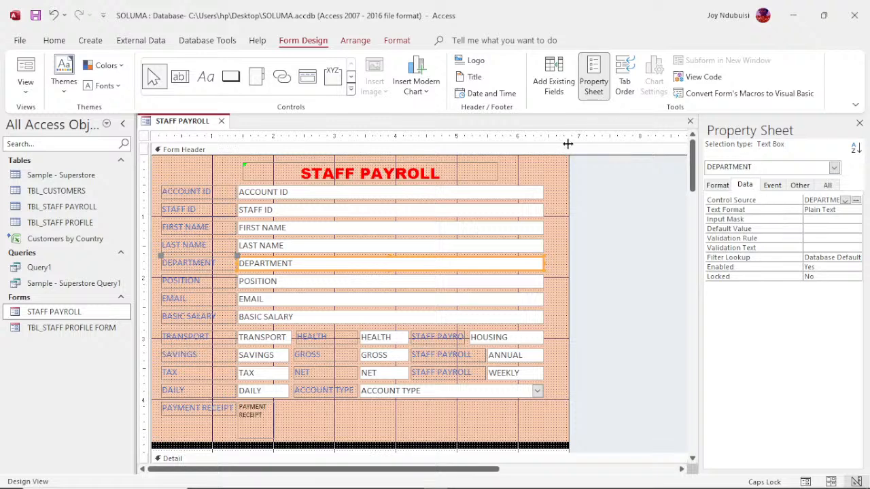
click(515, 173)
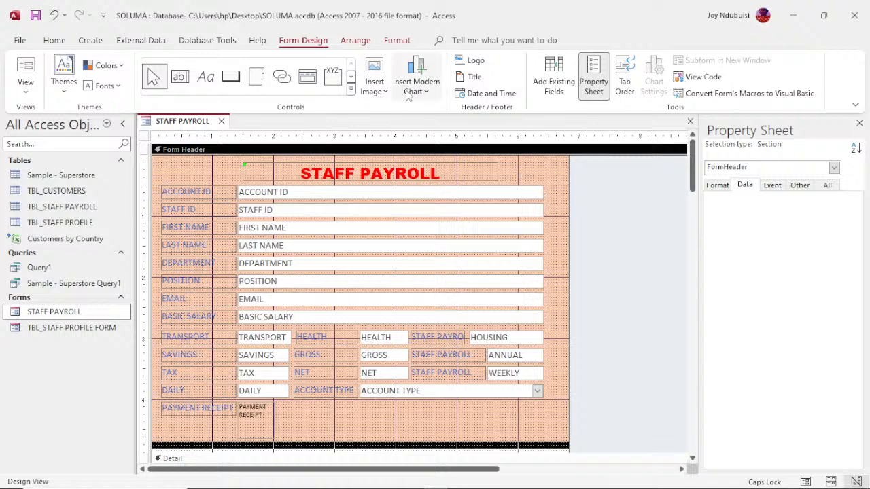
click(400, 45)
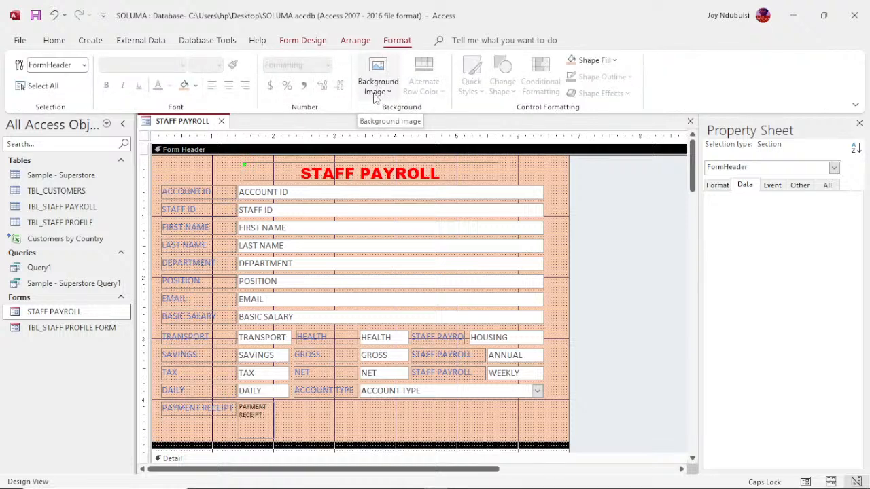
click(356, 42)
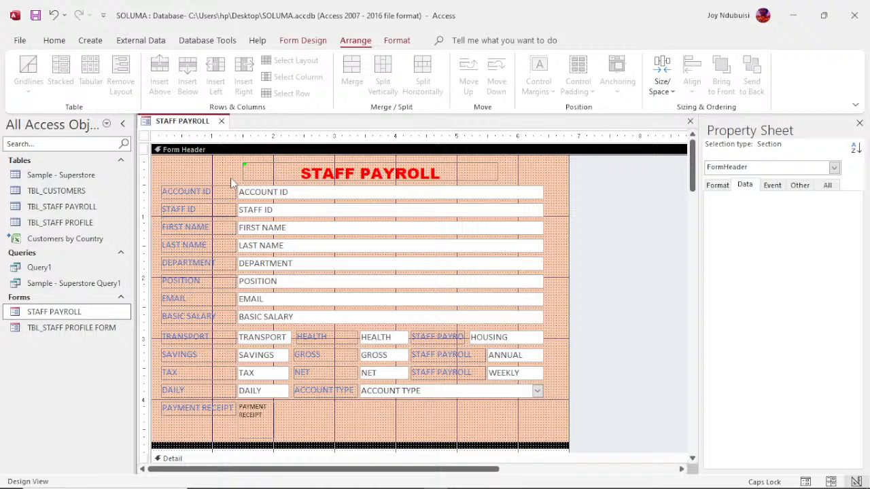
click(255, 194)
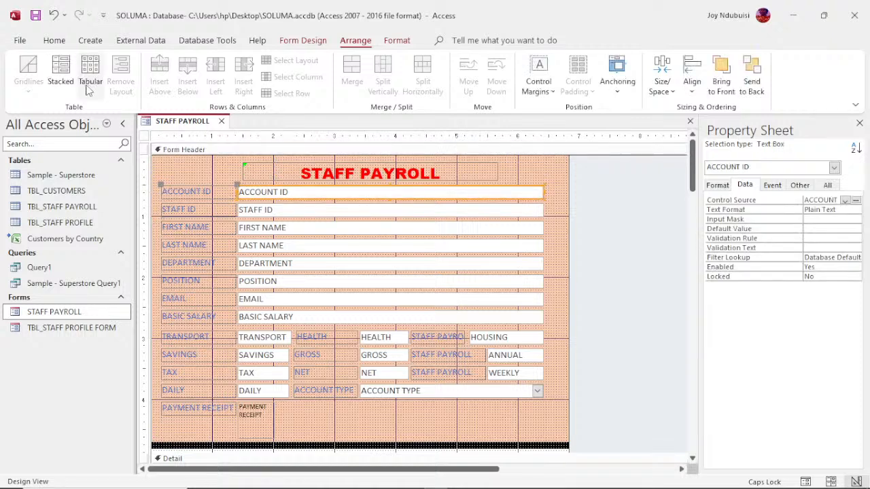
click(215, 314)
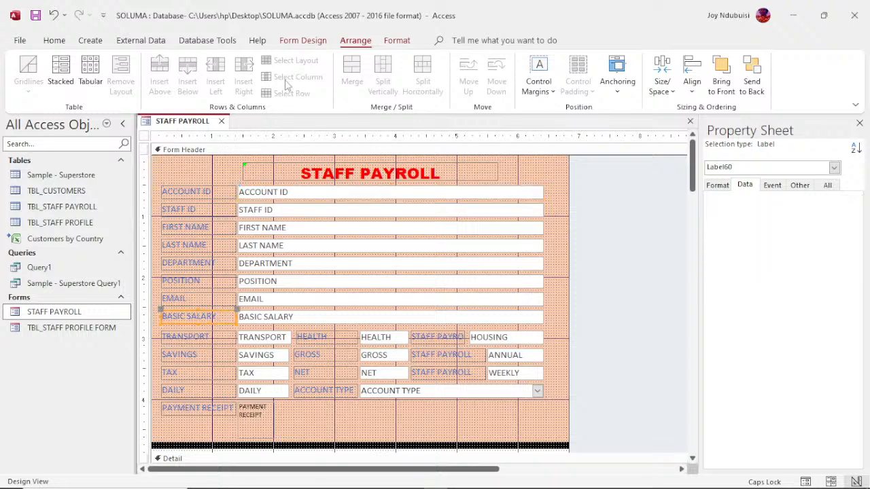
click(299, 42)
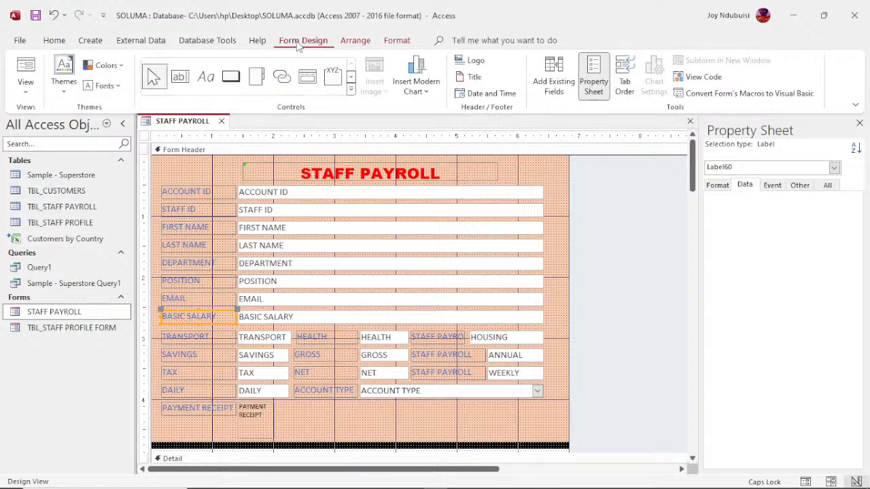
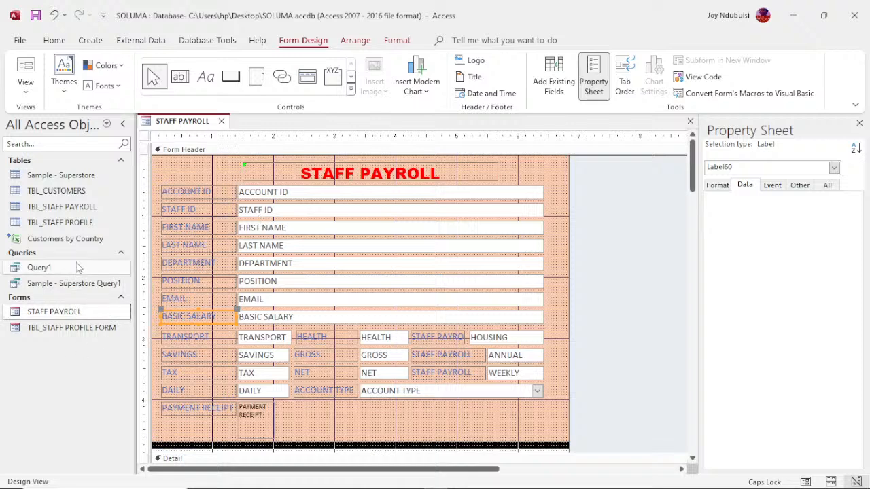
- Switch the STAFF PAYROLL form to Form View and go to a new blank record, 4 of 4
right_click(208, 121)
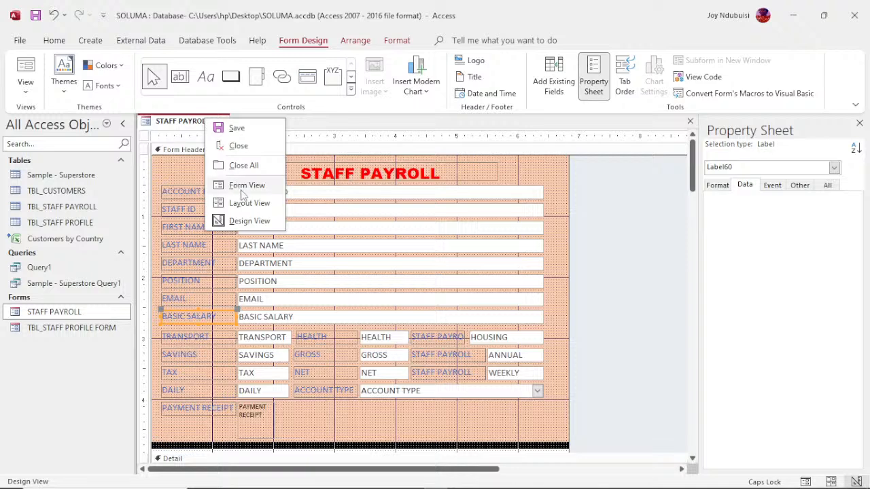
click(247, 222)
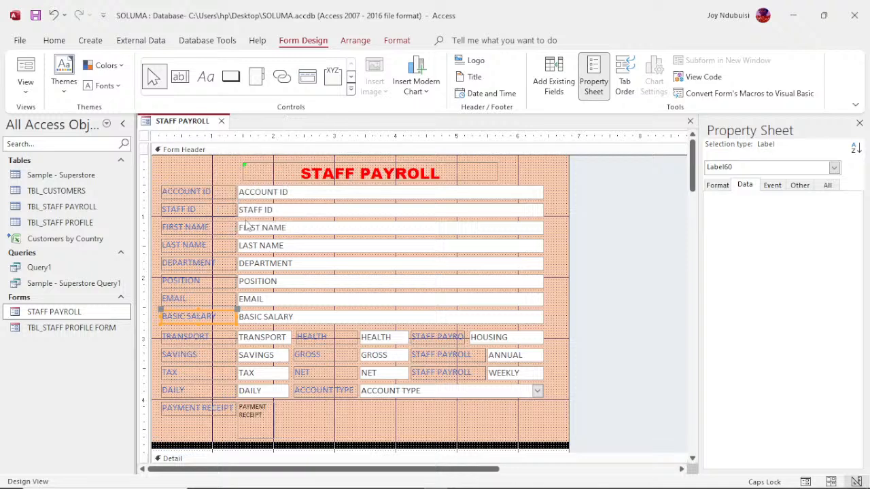
right_click(206, 123)
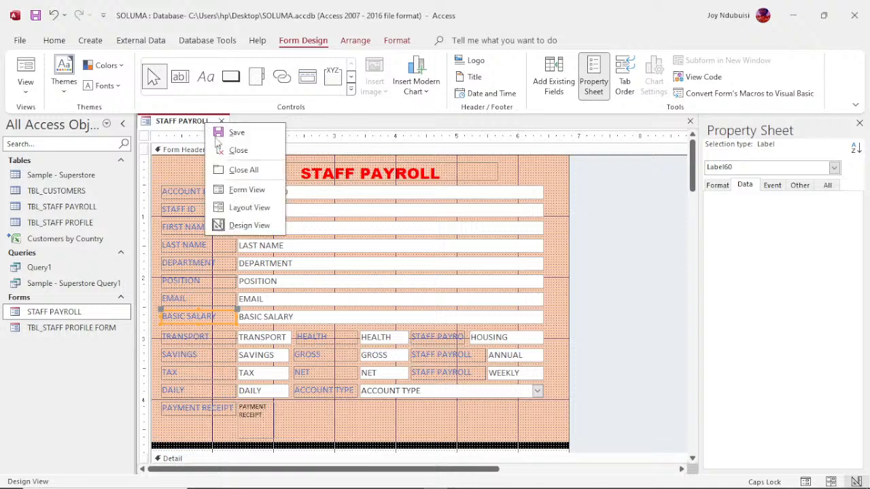
click(251, 189)
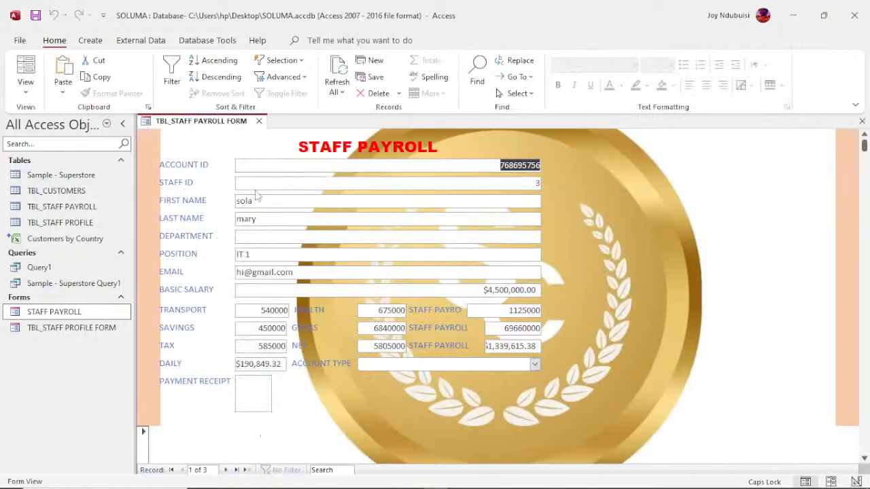
click(248, 470)
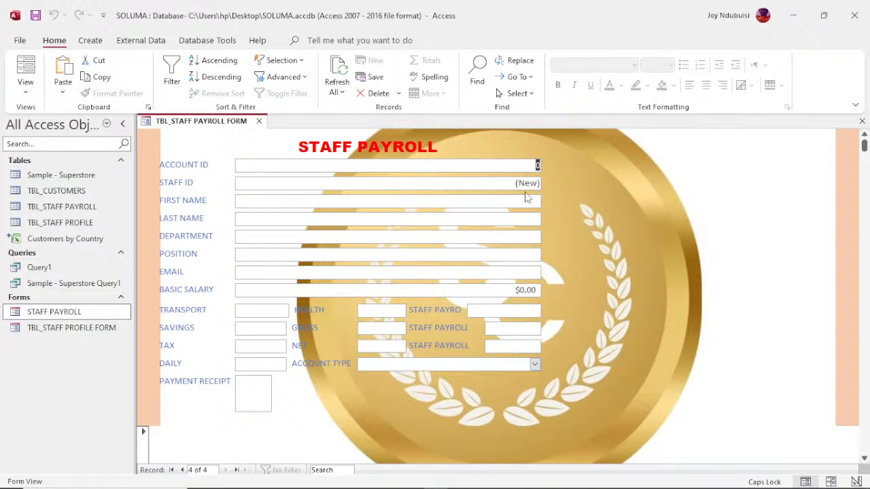
- Enter Account ID 121, the staff member's first and last name, and department SALES
text(121)
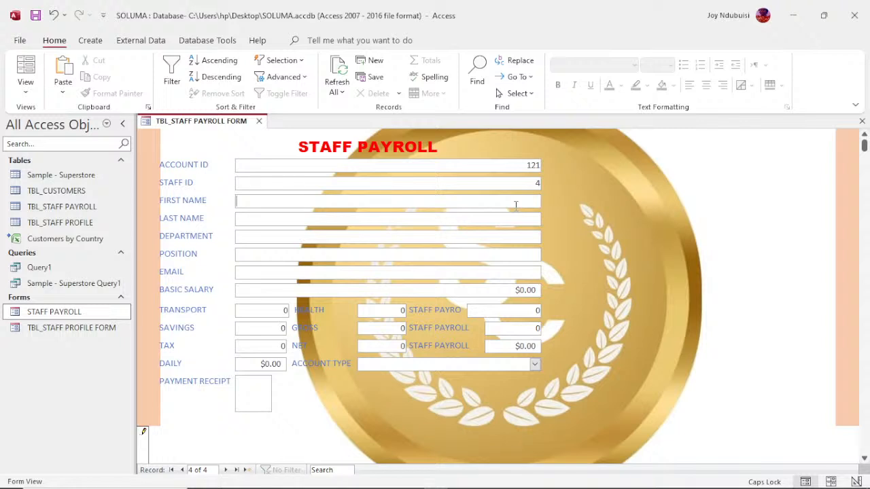
text(ASE)
click(304, 217)
text(DEA)
click(300, 239)
text(SALESA)
- Enter position SALES ASST, the staff member's e-mail address, and basic salary 76100
key(BackSpace)
text(SA)
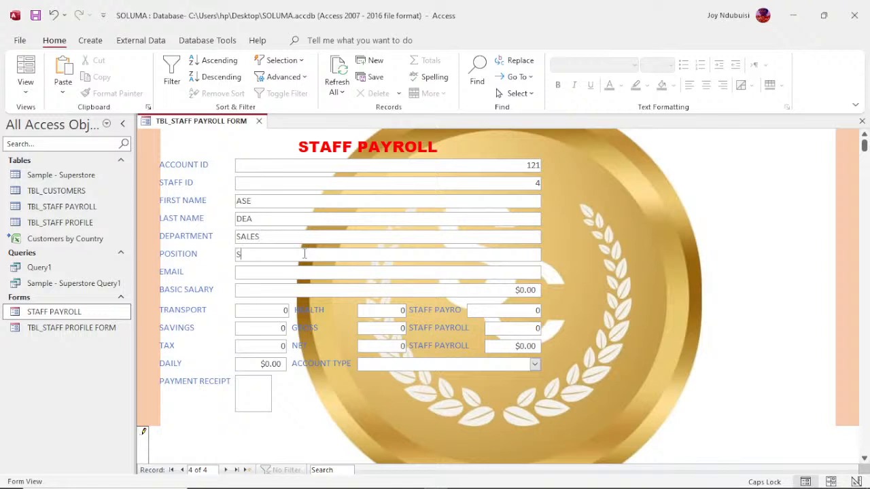
text(LES)
text( ASST)
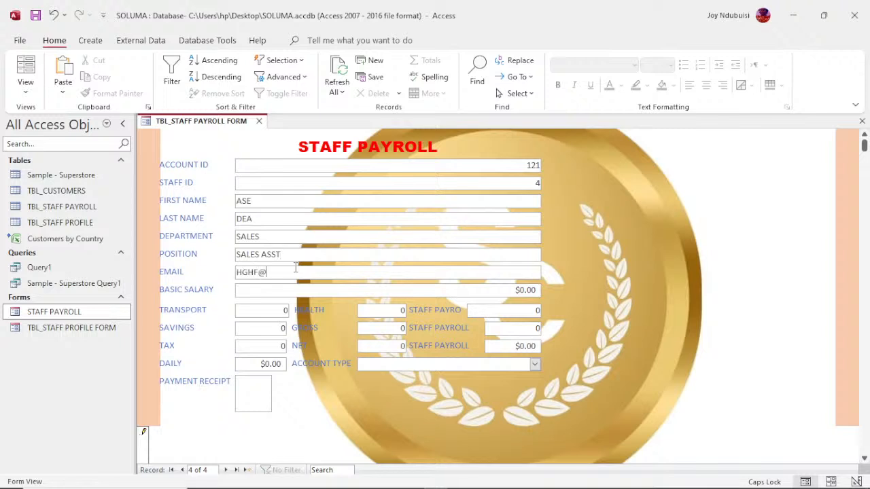
click(291, 290)
text(76100)
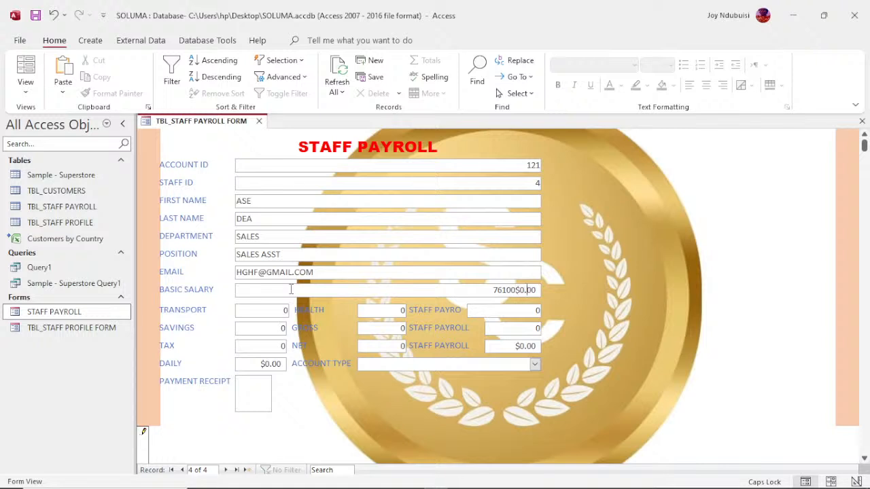
key(Delete)
key(Delete)
- Commit the $76,100.00 basic salary and set the Account Type to SAVINGS
click(413, 368)
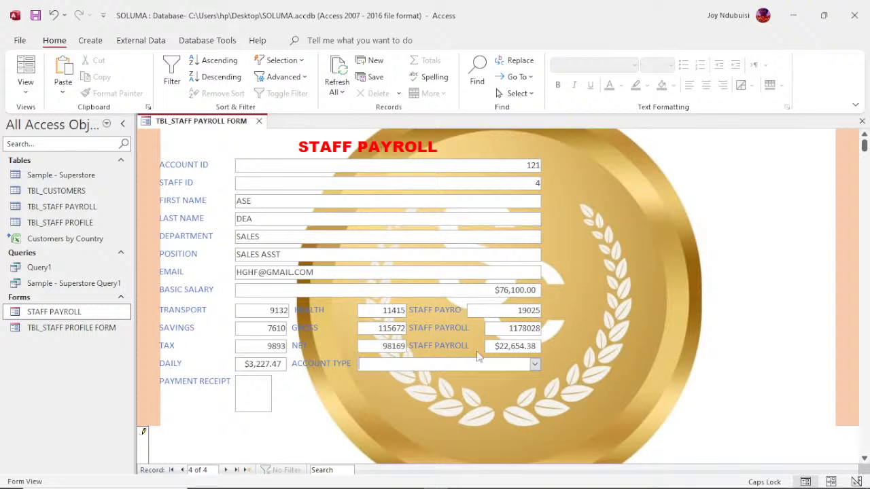
click(535, 365)
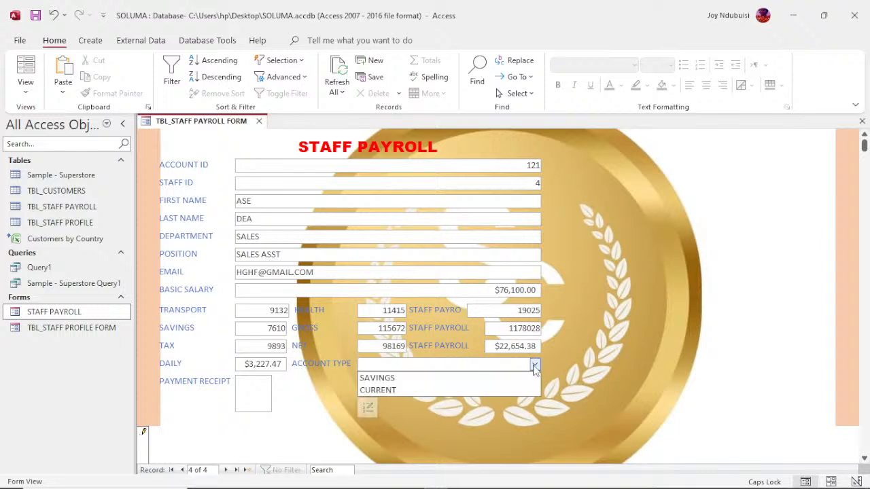
click(455, 381)
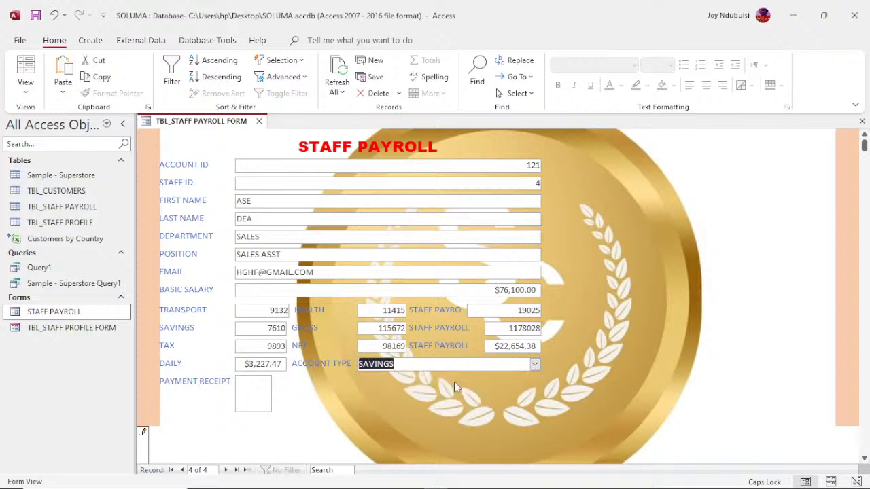
click(263, 404)
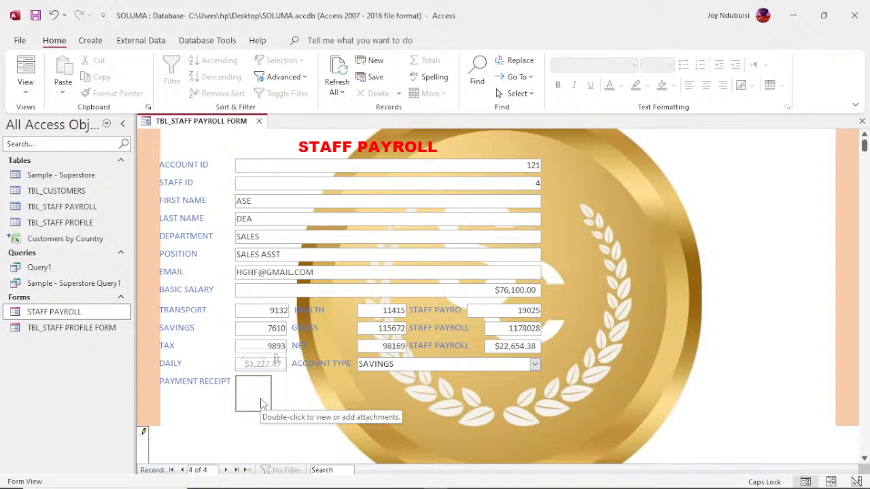
- Save the record and open TBL_STAFF PAYROLL to confirm the new SALES ASST row is listed
click(228, 474)
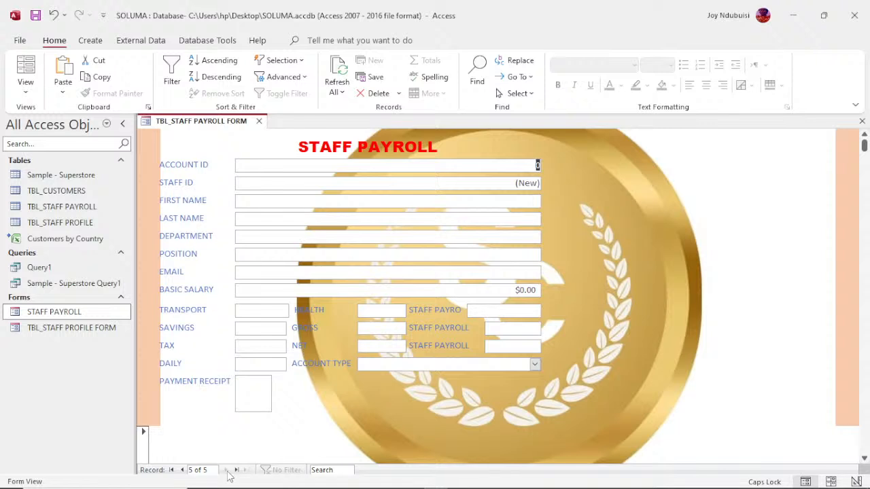
double_click(62, 207)
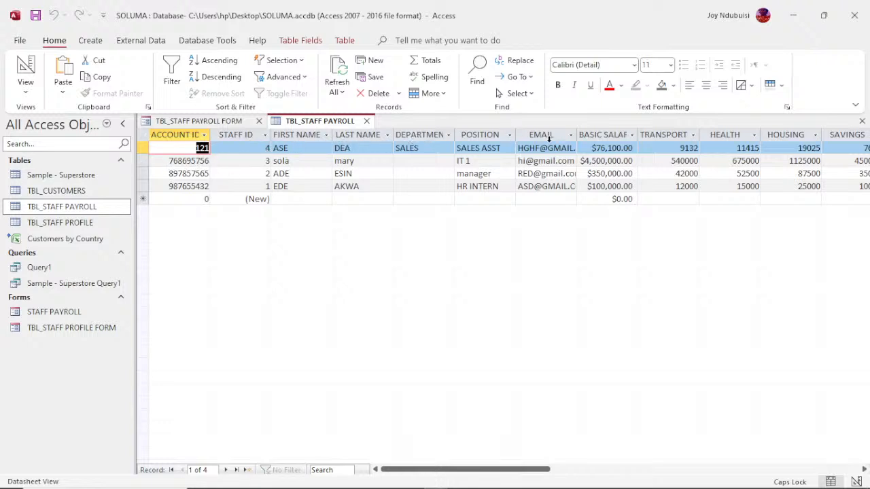
click(54, 314)
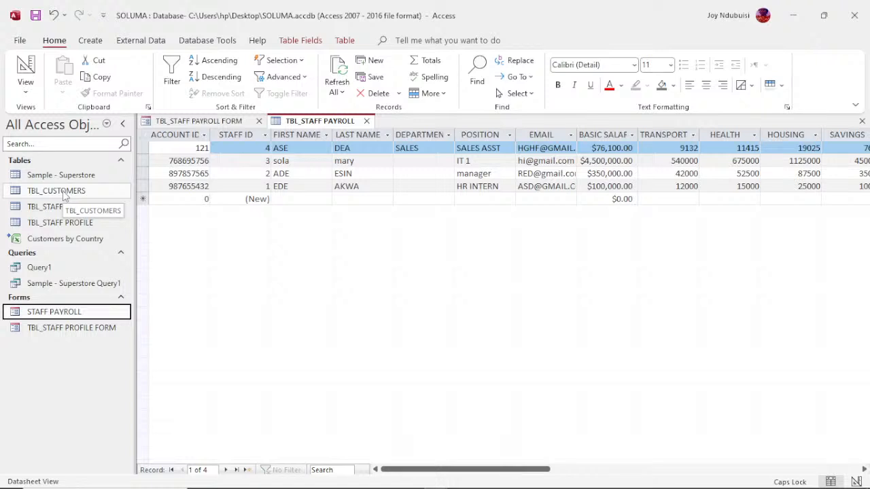
click(66, 316)
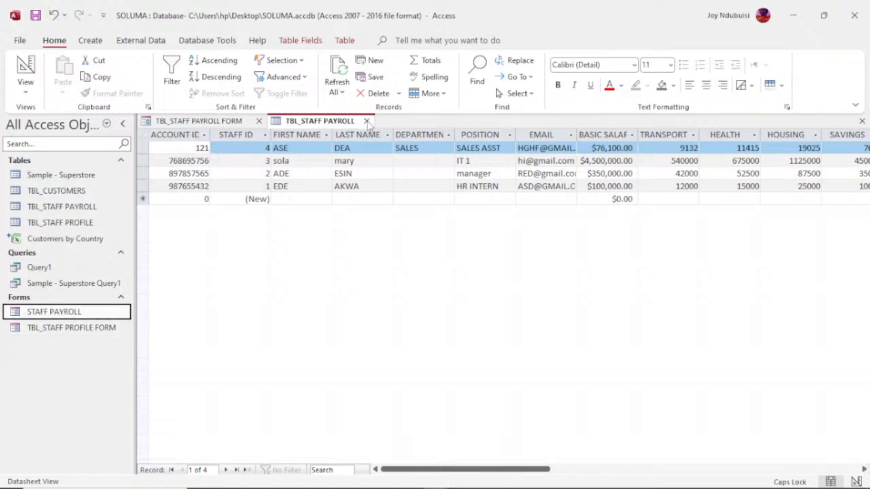
- Close the TBL_STAFF PAYROLL table and STAFF PAYROLL form, saving the form design
click(366, 121)
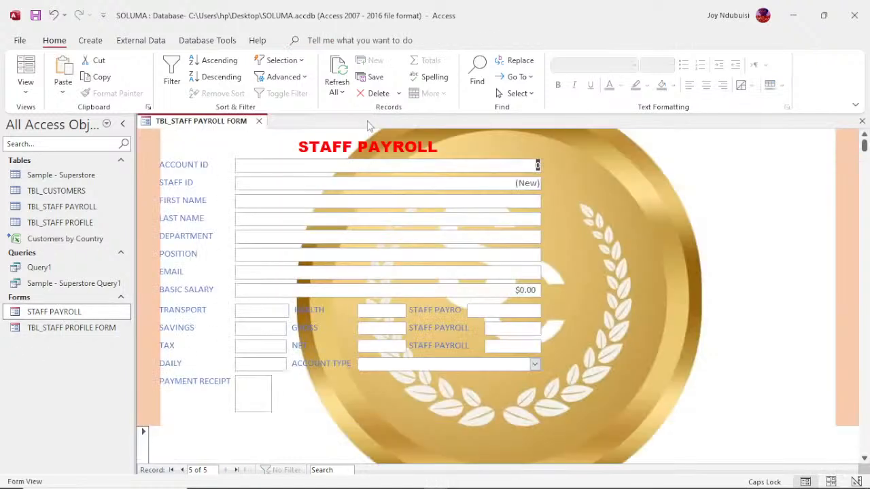
click(259, 121)
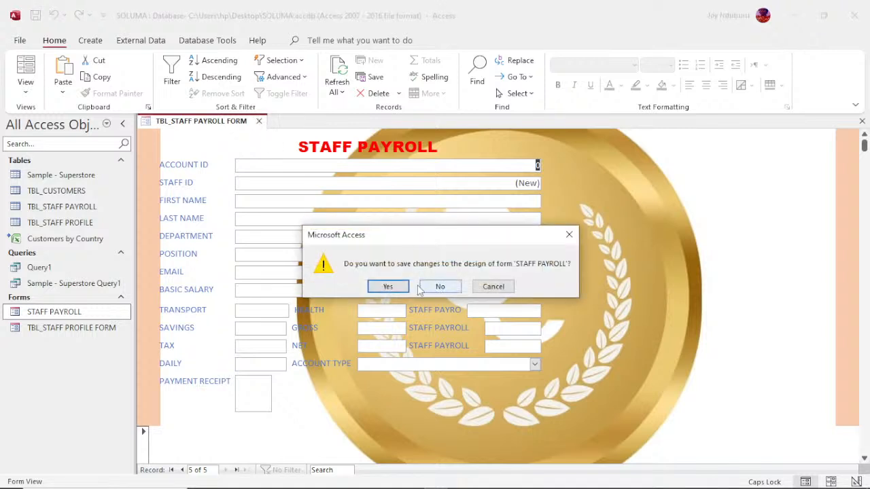
click(390, 287)
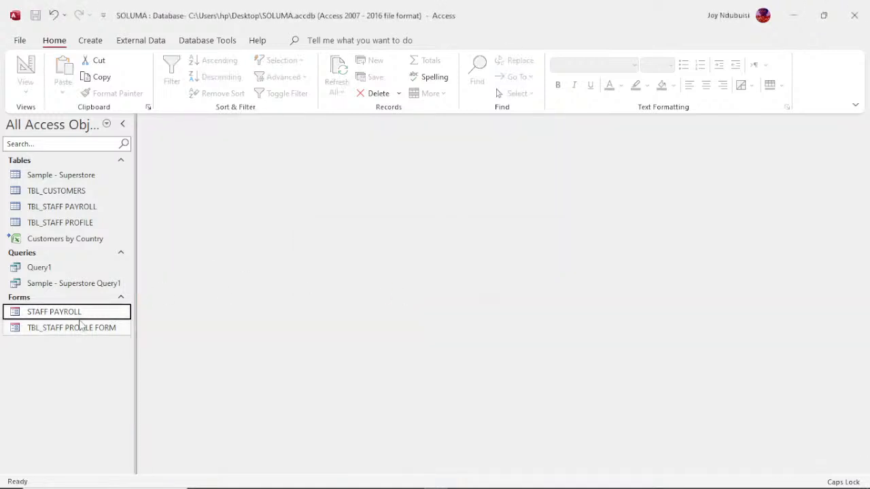
- Copy and paste the STAFF PAYROLL form as a new form named CUSTOMERS
right_click(75, 314)
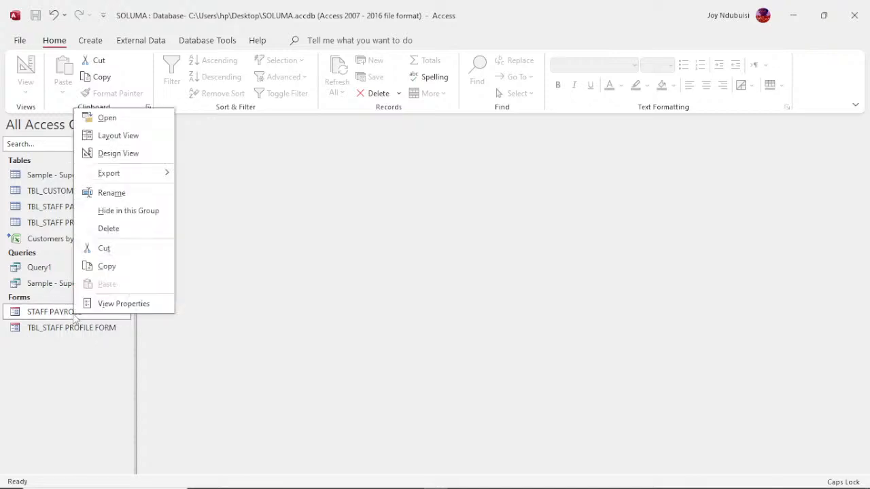
click(108, 267)
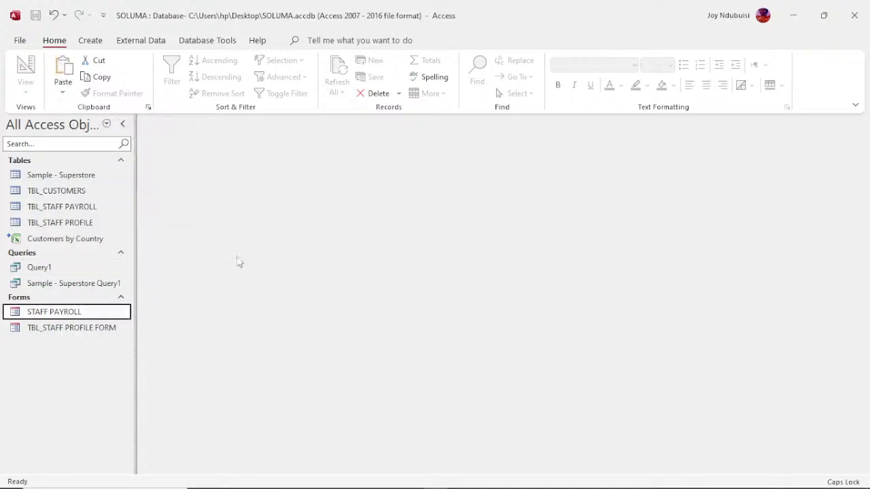
key(ctrl+v)
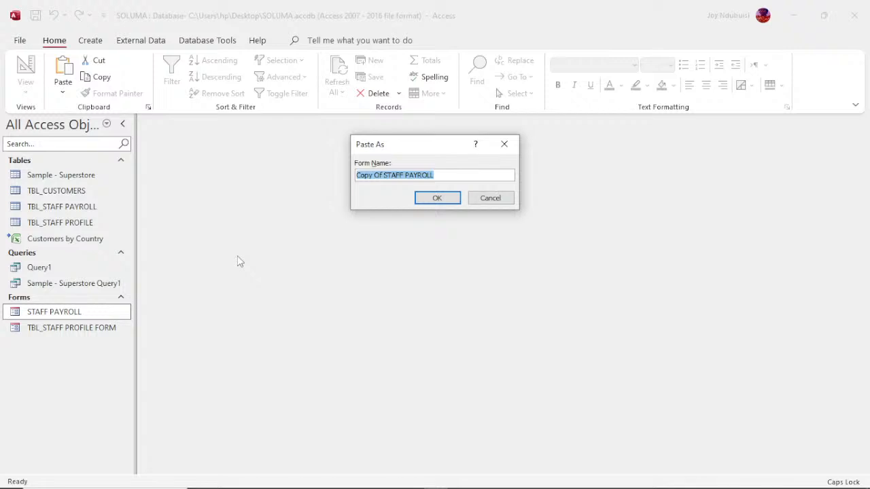
text(CUSTOMERS)
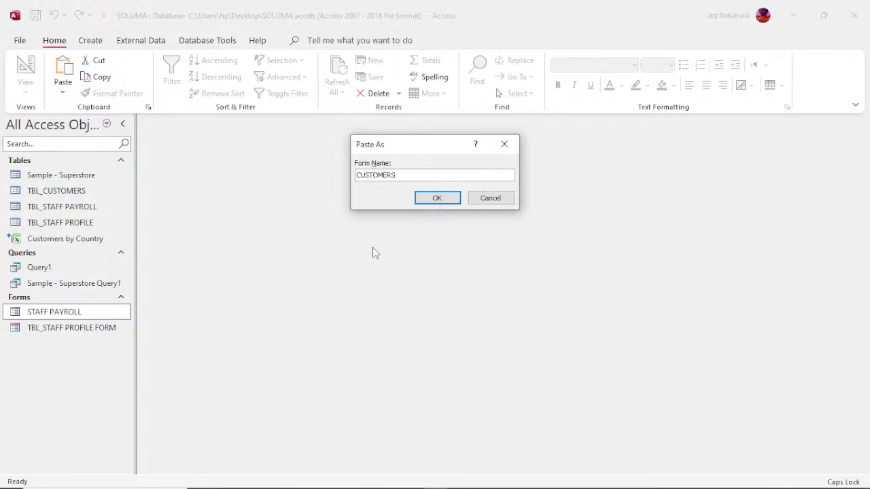
click(434, 205)
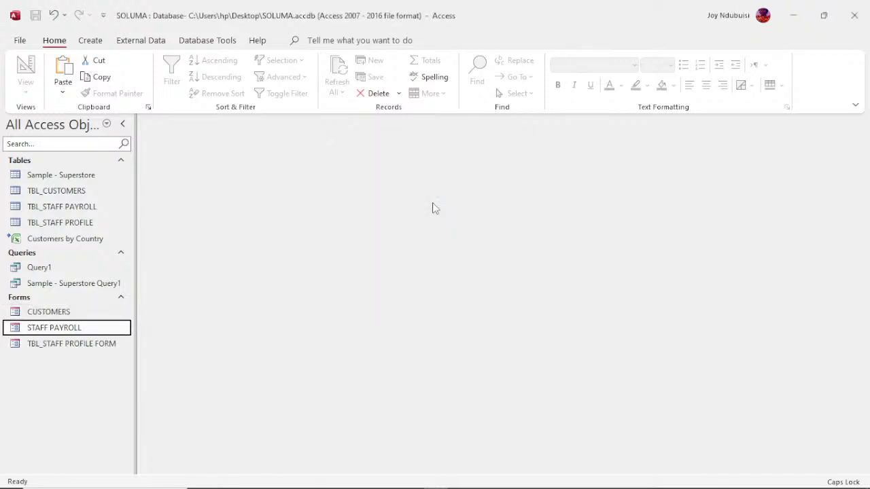
click(43, 313)
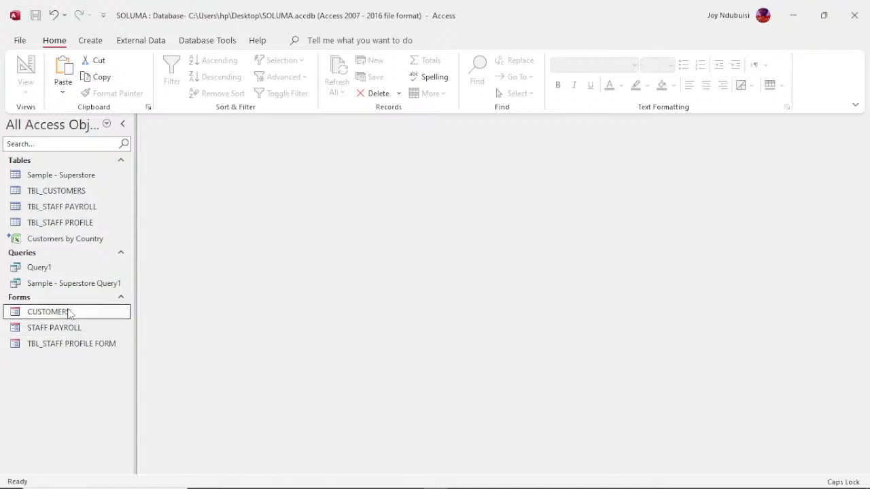
- Open CUSTOMERS in Design View and delete all the copied staff payroll controls
right_click(68, 314)
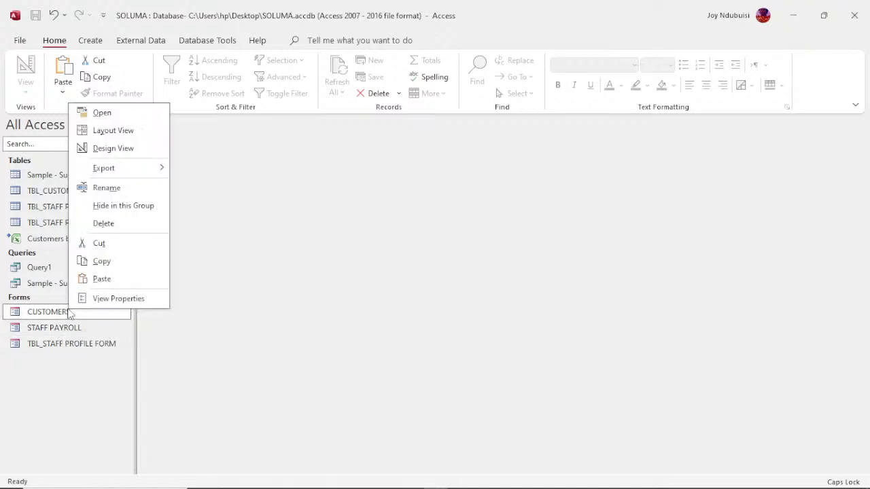
click(115, 150)
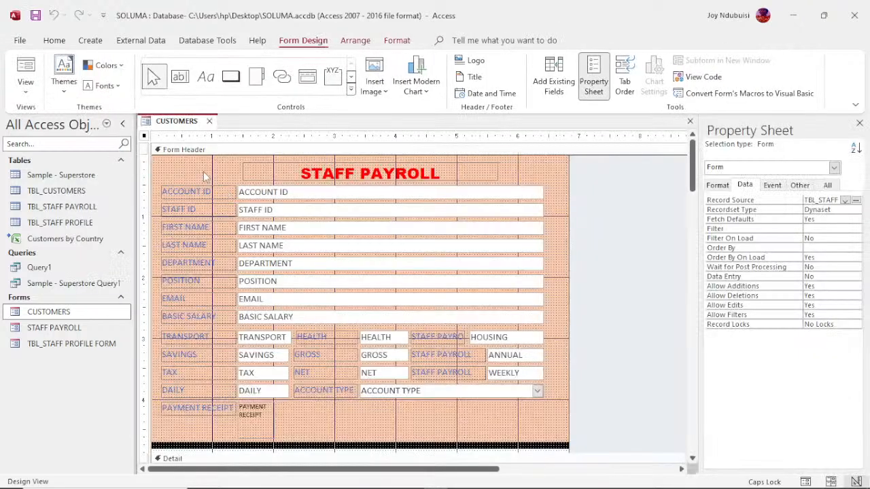
drag(202, 166, 526, 429)
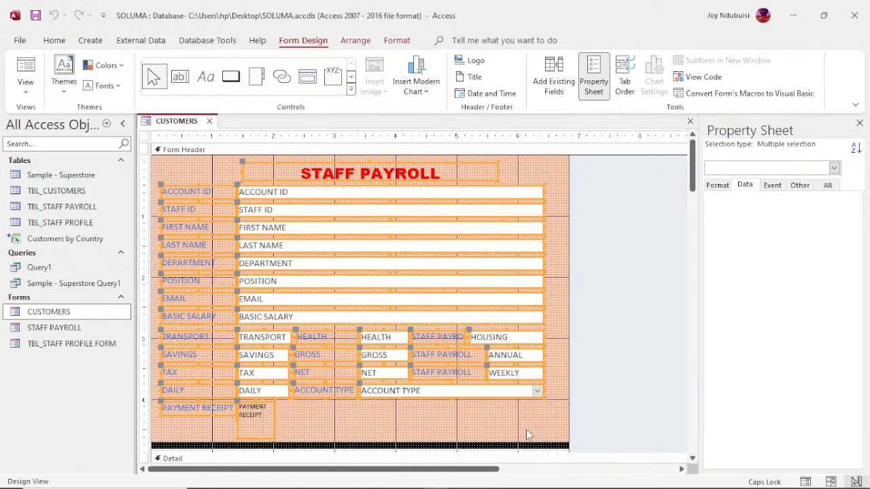
key(Delete)
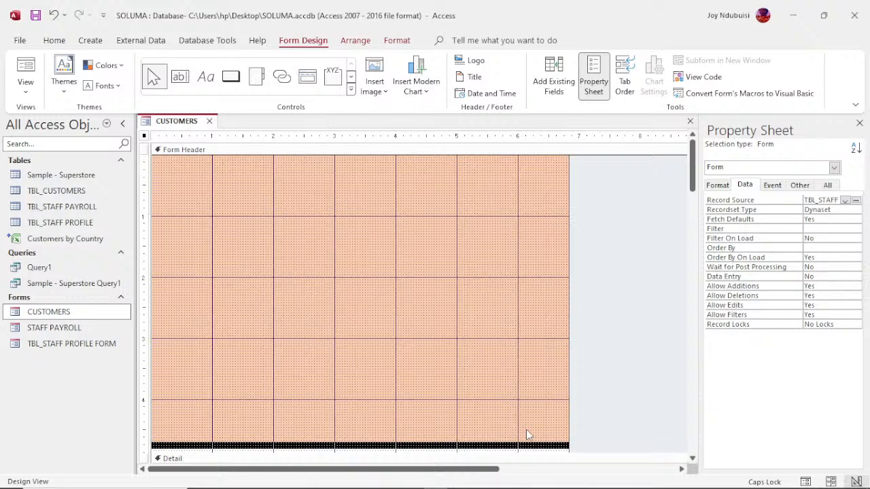
- Try TBL_CUSTOMERS and then TBL_STAFF PAYROLL as the Record Source, checking each one's available fields
click(845, 201)
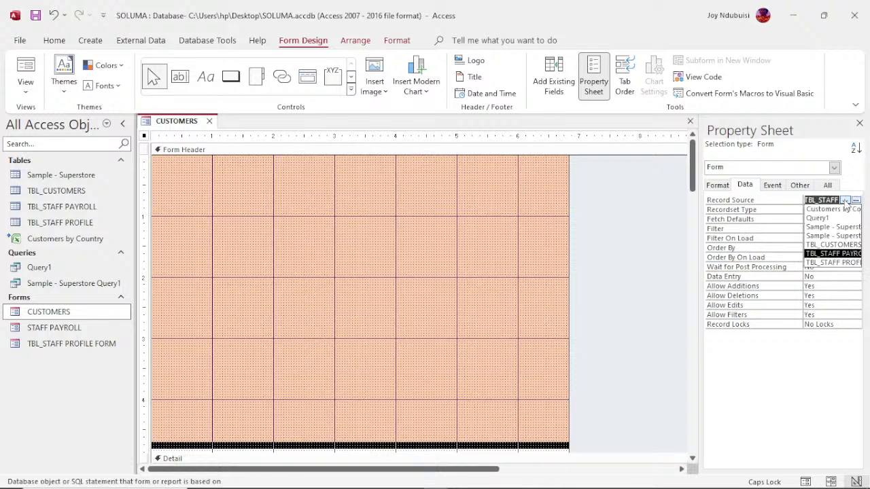
click(842, 245)
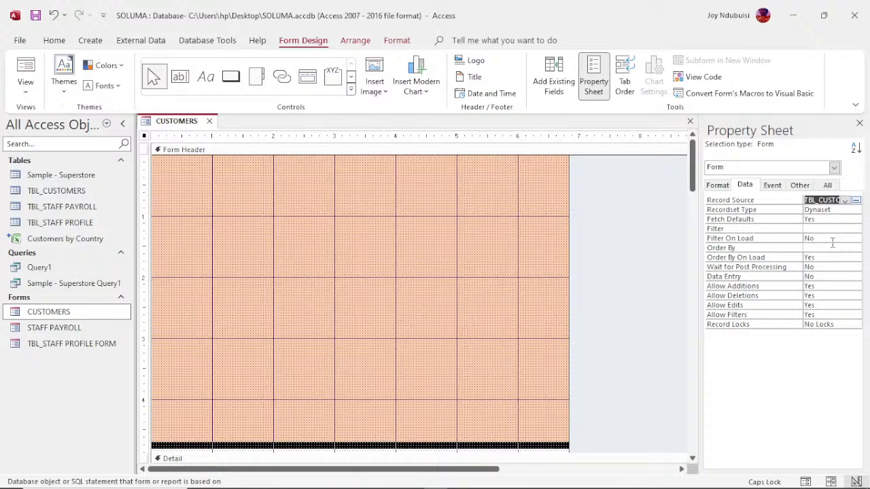
click(553, 92)
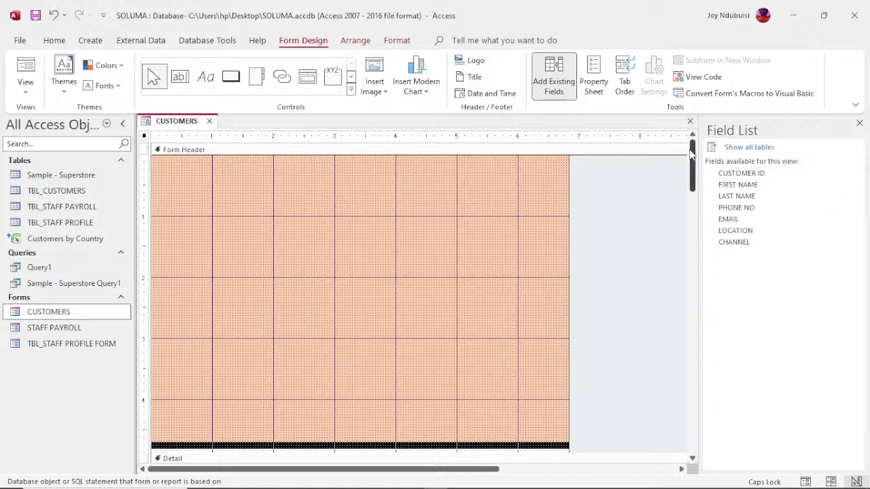
click(595, 87)
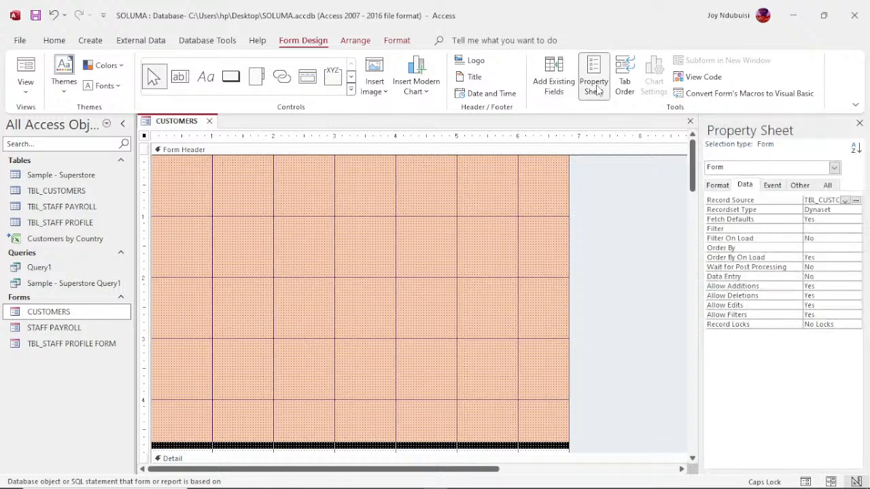
click(846, 201)
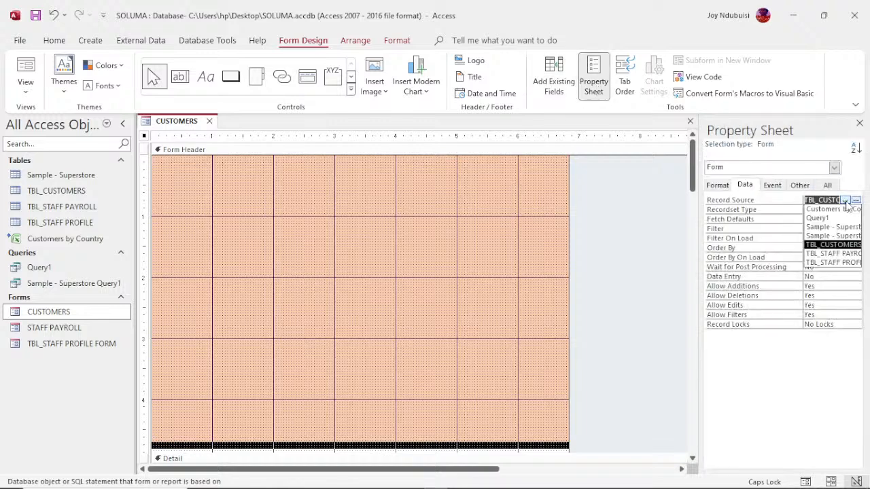
click(848, 253)
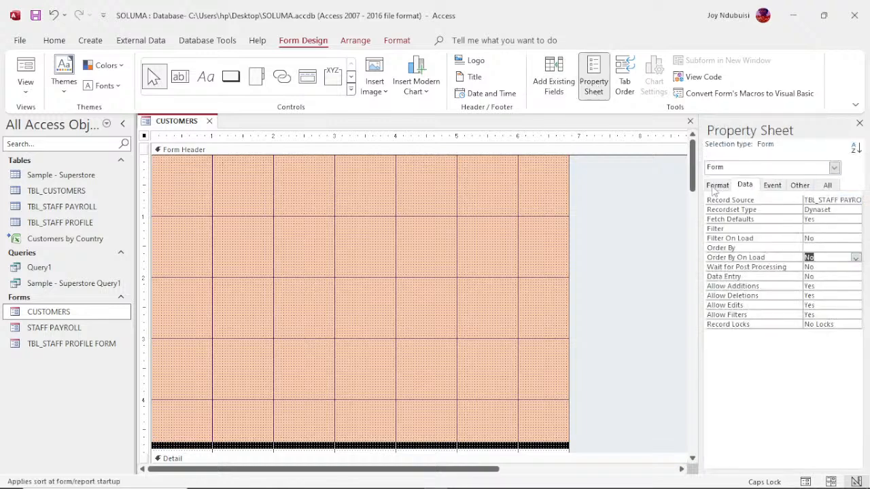
click(564, 95)
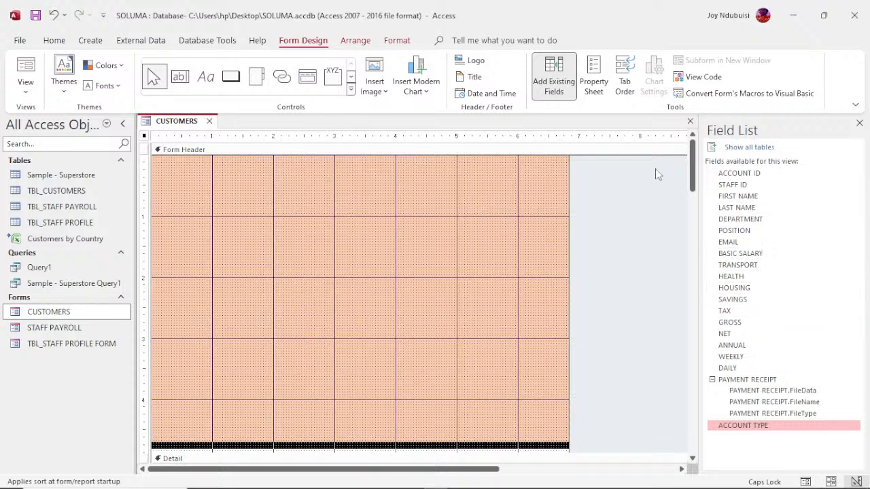
click(594, 87)
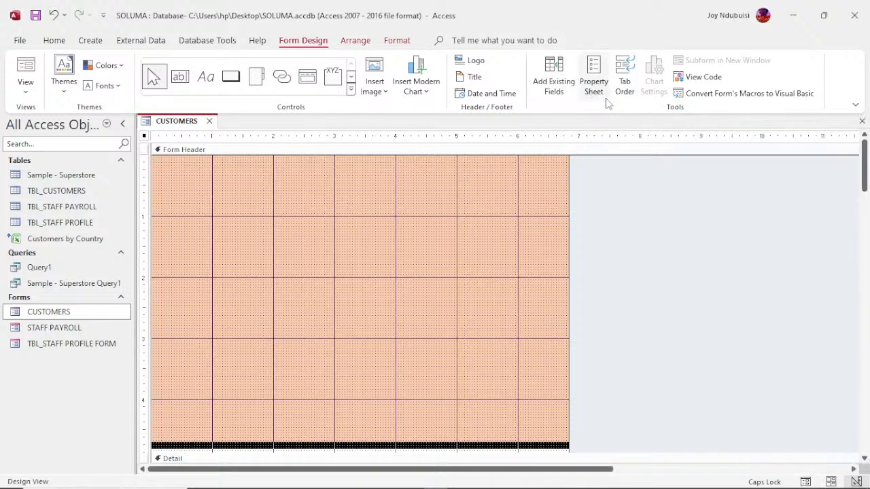
click(593, 88)
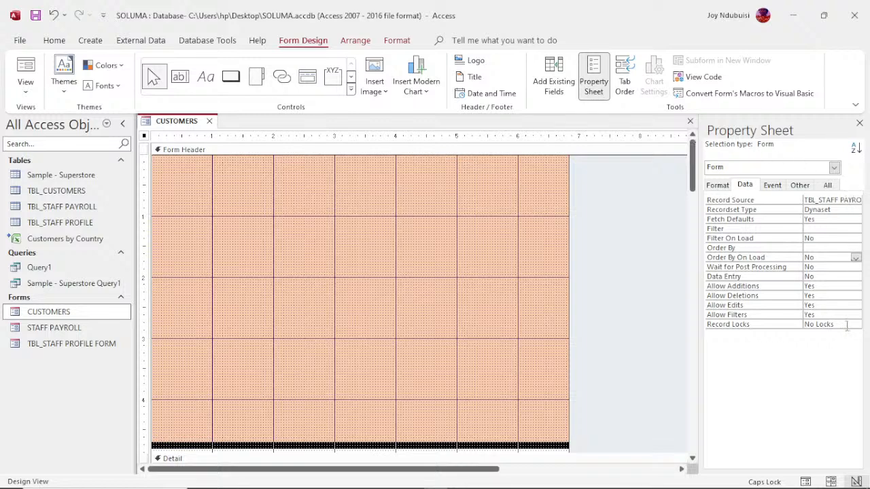
- Set the Record Source back to TBL_CUSTOMERS and hide the Property Sheet
click(856, 199)
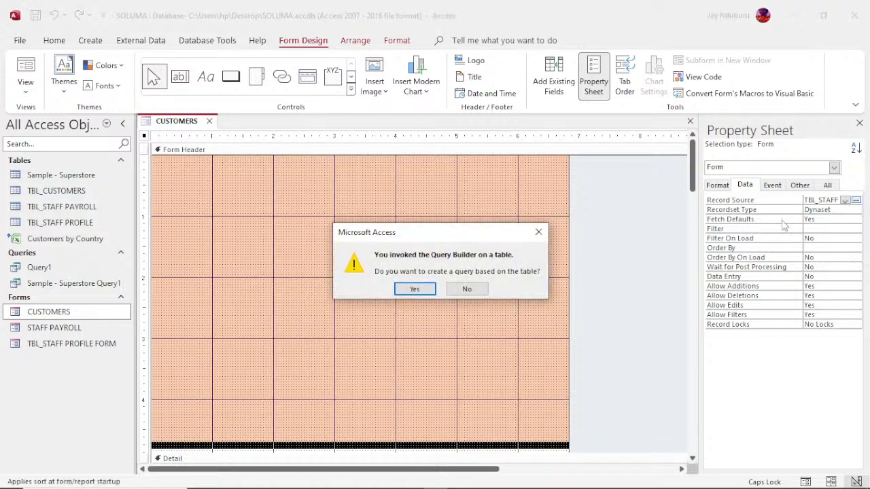
click(539, 232)
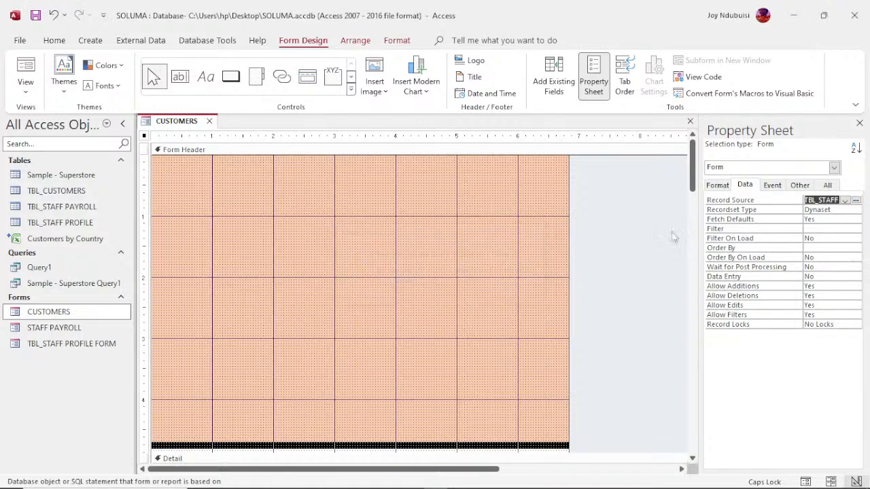
click(845, 201)
click(848, 245)
click(546, 87)
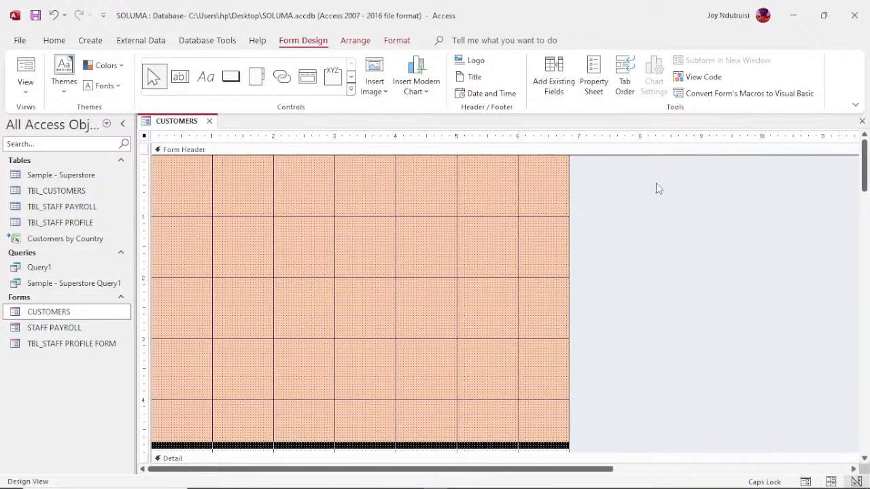
- Drag fields CUSTOMER ID through CHANNEL from the Field List onto the form
click(564, 91)
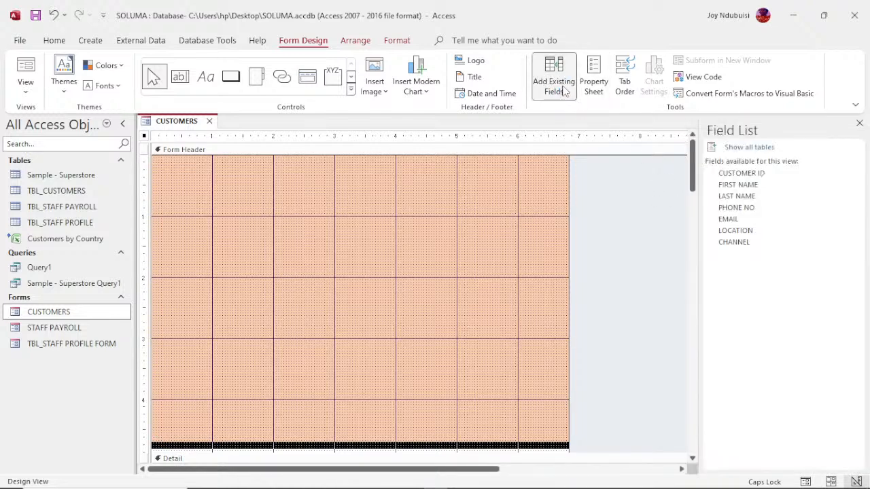
click(744, 175)
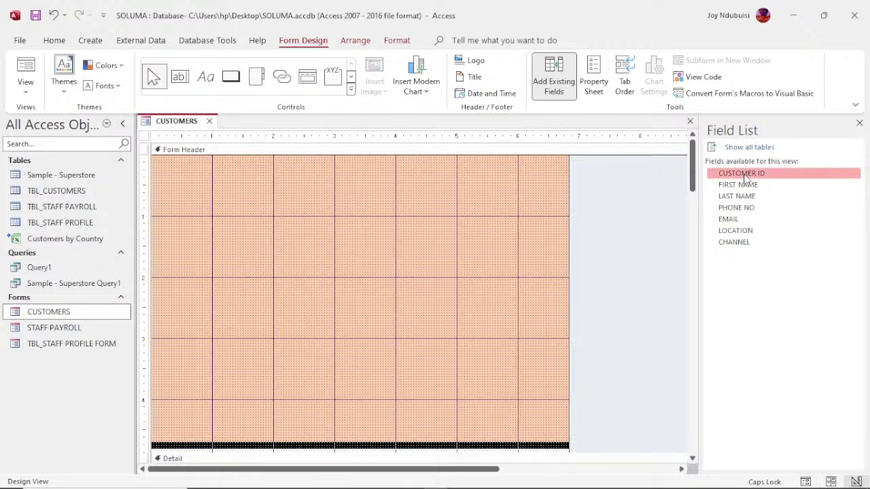
shift+click(734, 243)
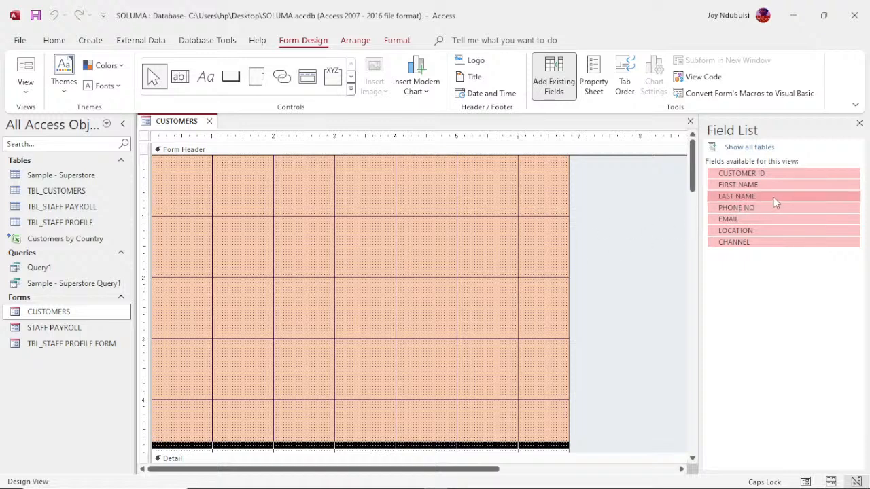
drag(773, 198, 502, 221)
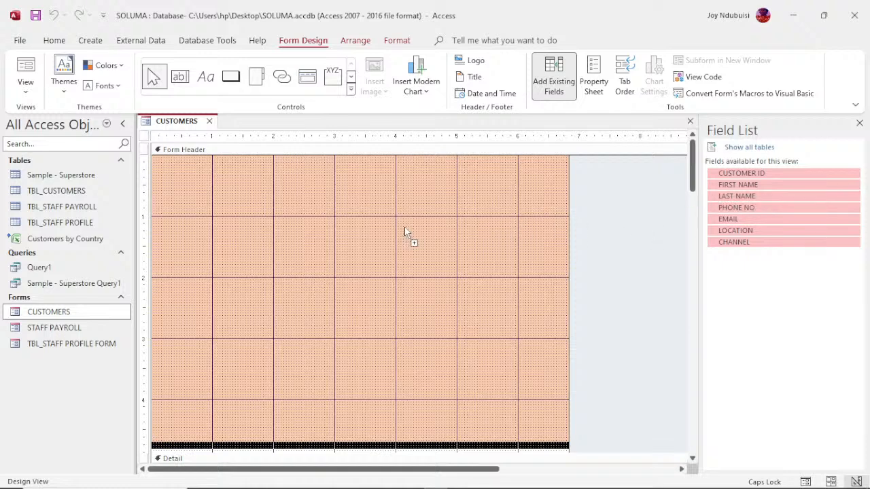
drag(405, 228, 319, 248)
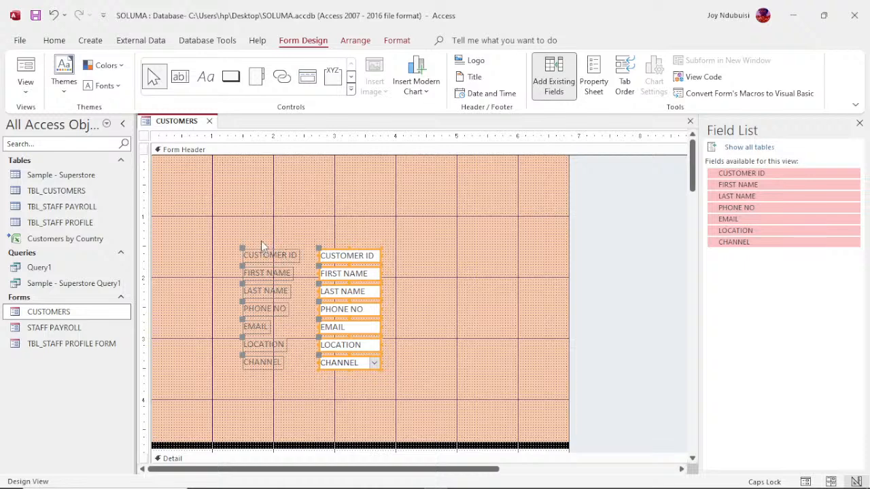
drag(261, 242, 272, 373)
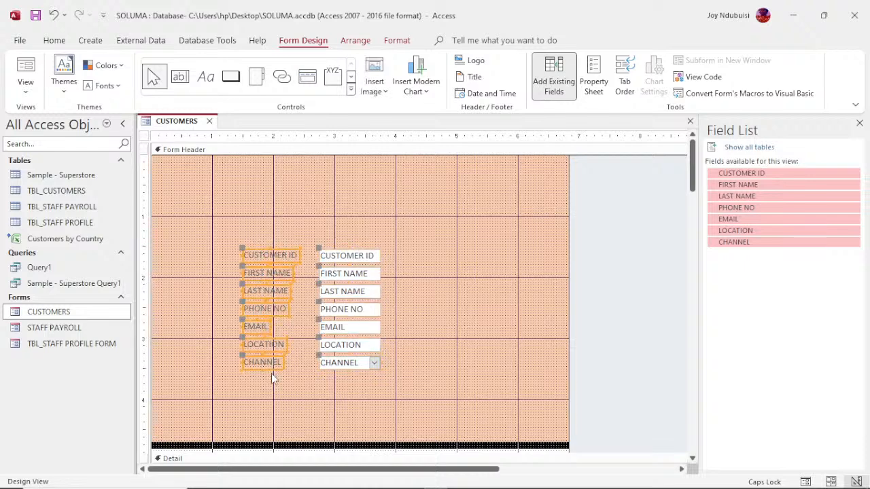
- Size the seven field labels to the widest label's width
right_click(271, 373)
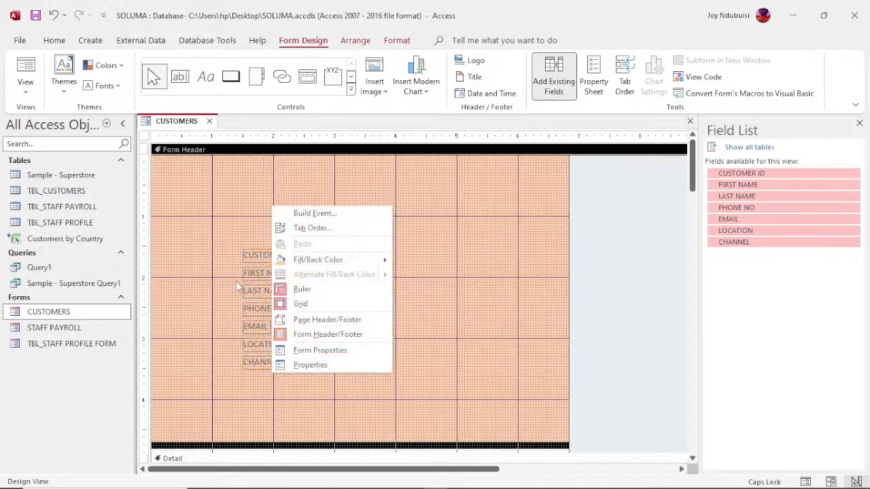
drag(234, 272, 267, 367)
right_click(272, 364)
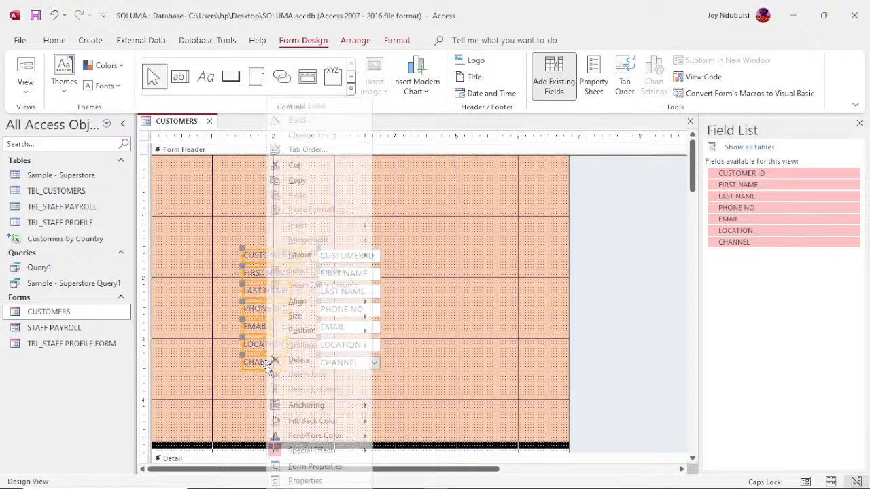
mouse_move(344, 316)
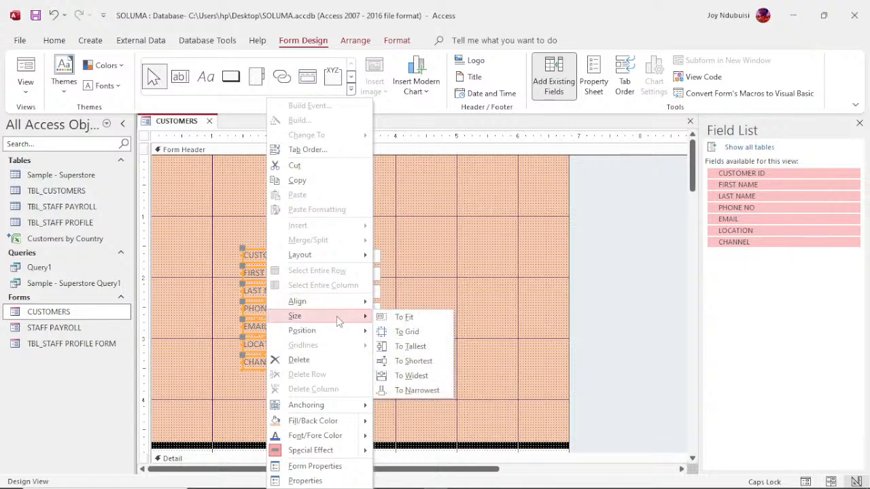
click(421, 378)
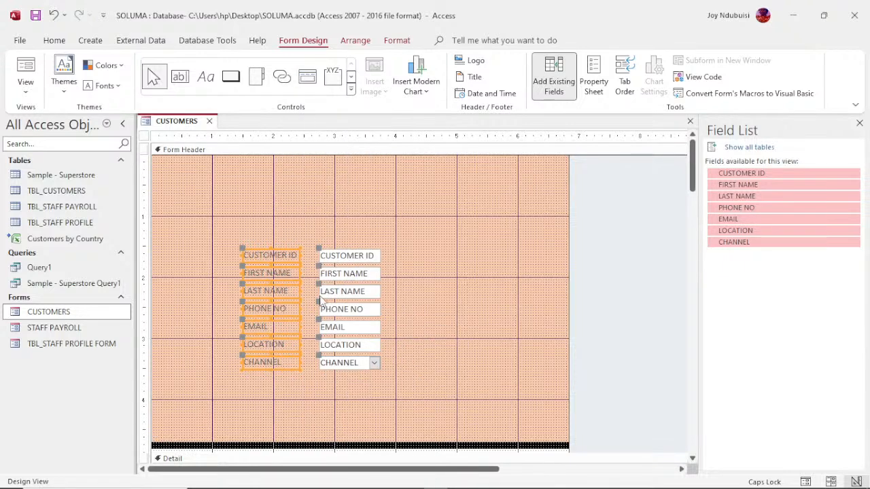
- Move the field block up and left near the form's top-left corner
drag(270, 255, 193, 189)
drag(191, 202, 189, 213)
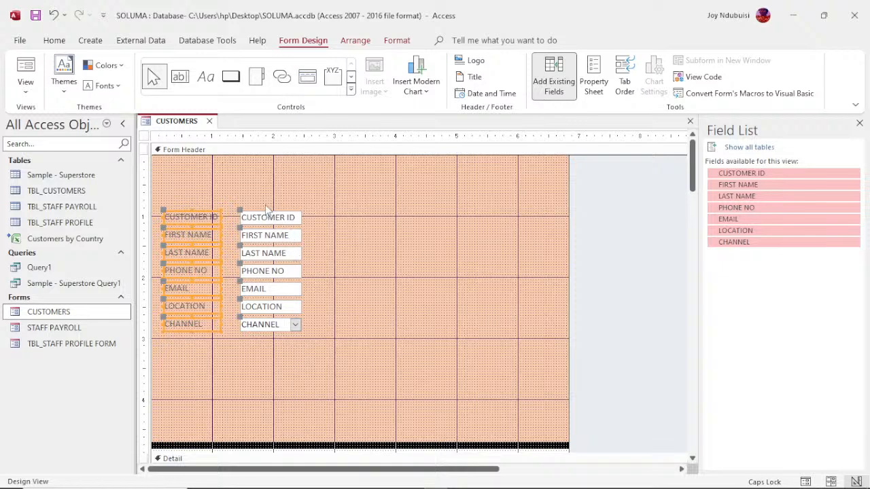
drag(266, 205, 273, 346)
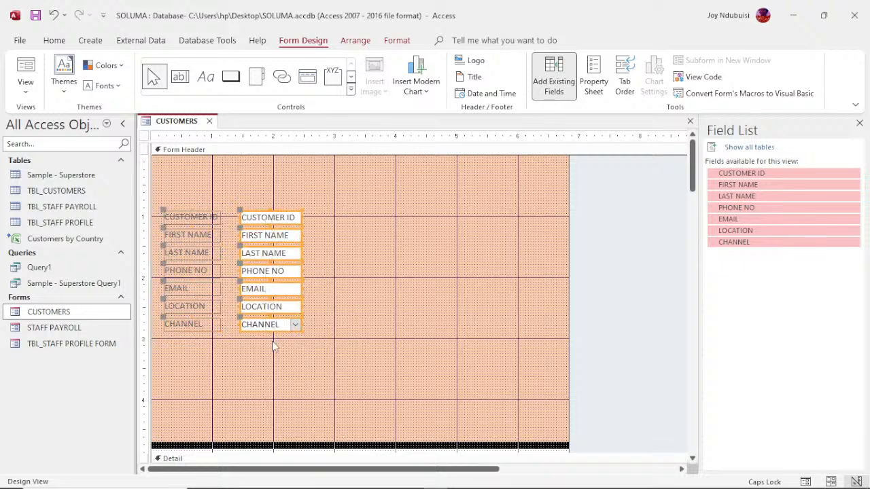
- Set the seven data boxes' Width to 2 inches in the Property Sheet
click(587, 95)
click(720, 187)
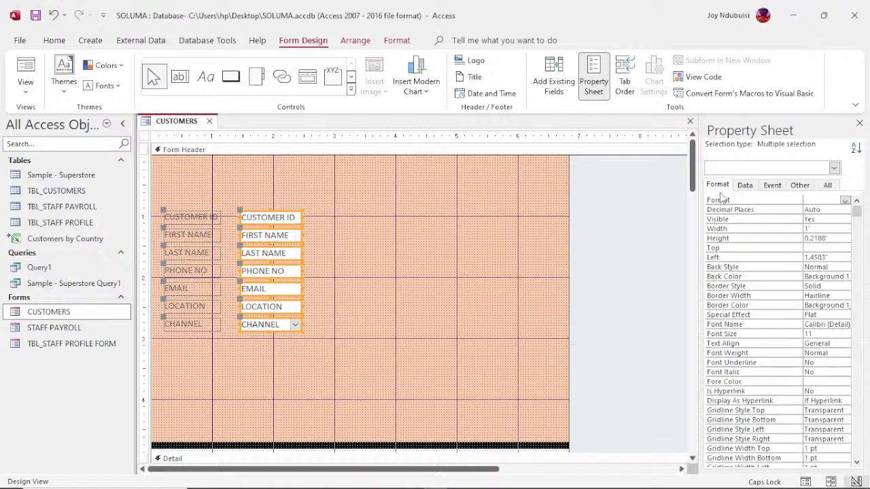
click(807, 229)
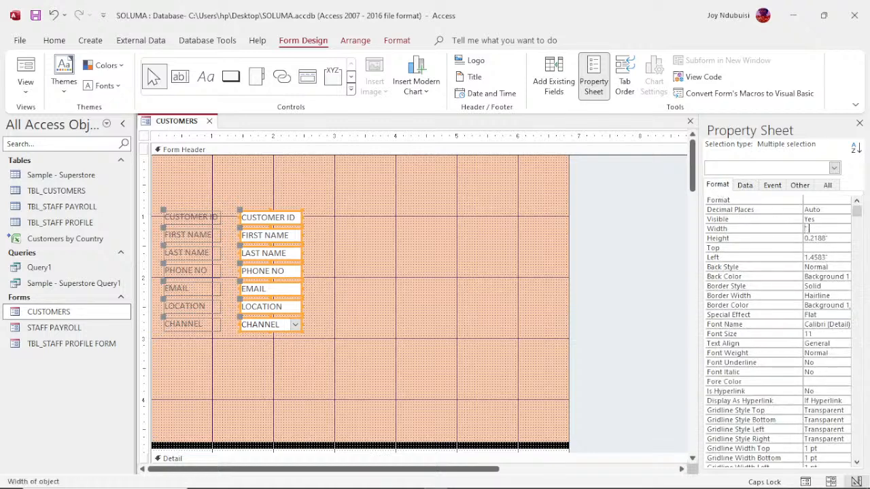
text(2)
key(Return)
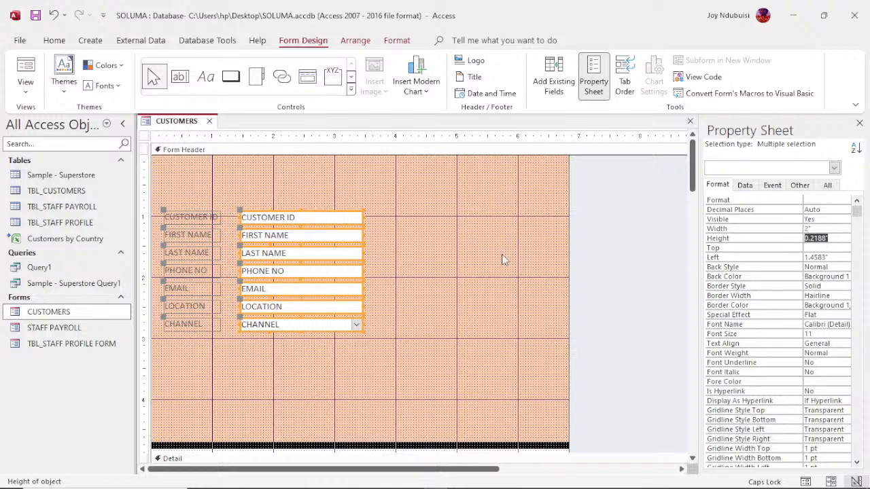
- Narrow the form to about 4 inches wide and shorten the Form Header section
click(565, 235)
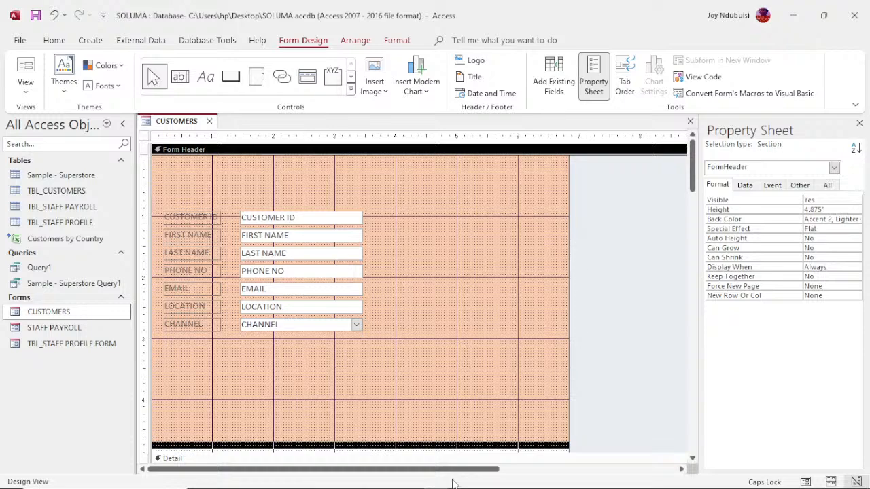
drag(461, 469, 490, 470)
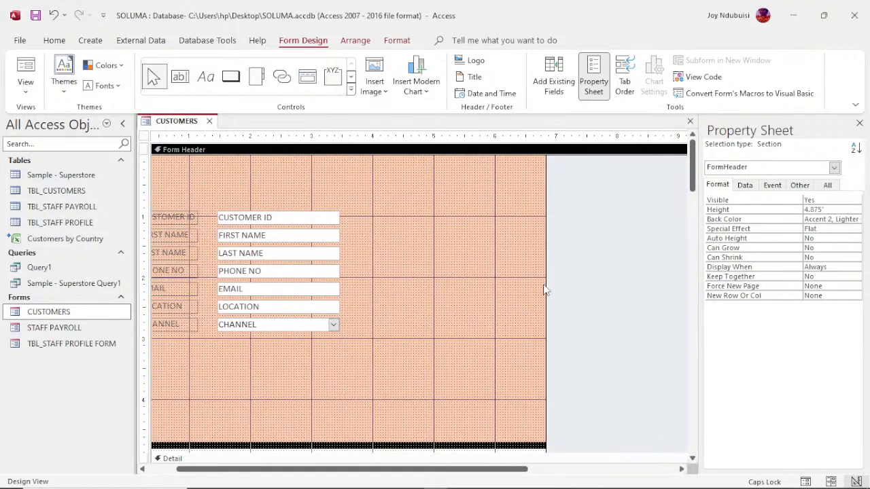
drag(546, 283, 373, 288)
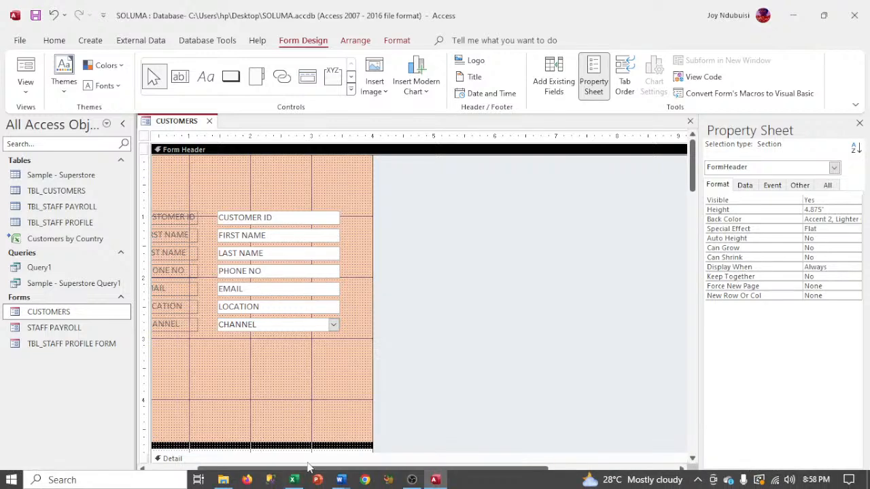
drag(308, 469, 246, 480)
drag(262, 447, 273, 352)
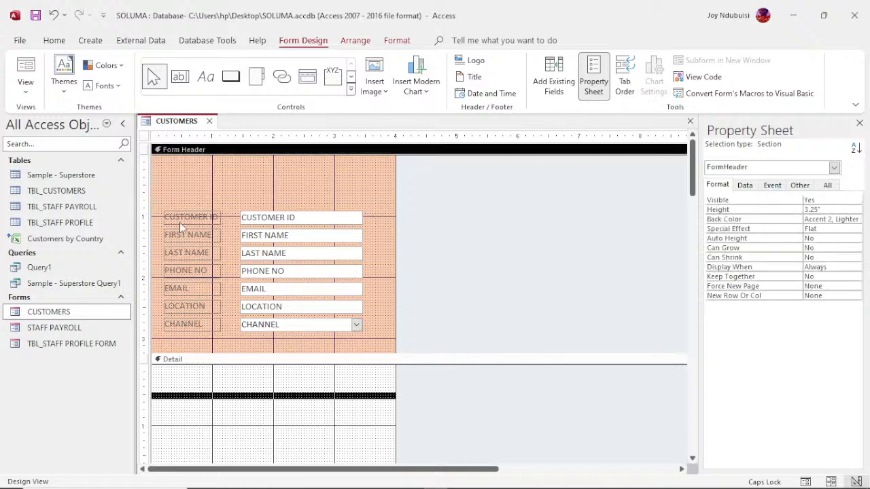
- Draw a label above the form fields and type CUSTOMERS in it
click(205, 76)
drag(185, 169, 353, 202)
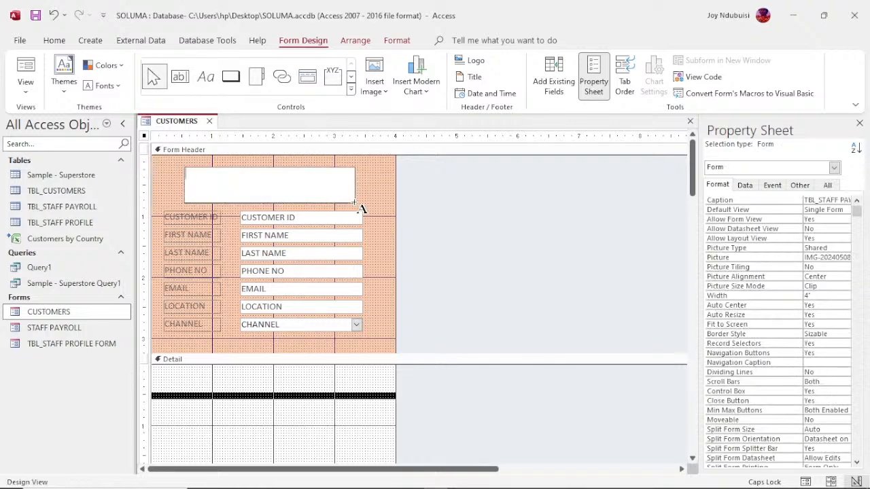
text(CUSTOMERS)
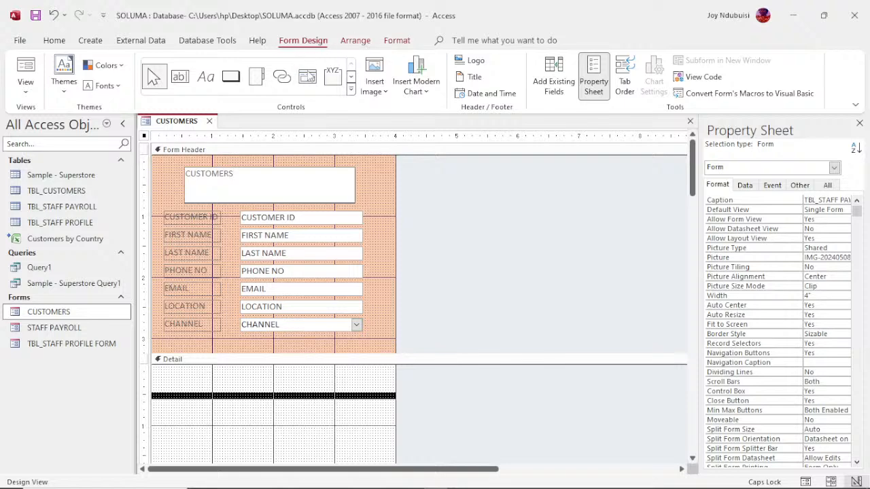
- Format the CUSTOMERS label as 20-point, blue, bold and centred
click(353, 42)
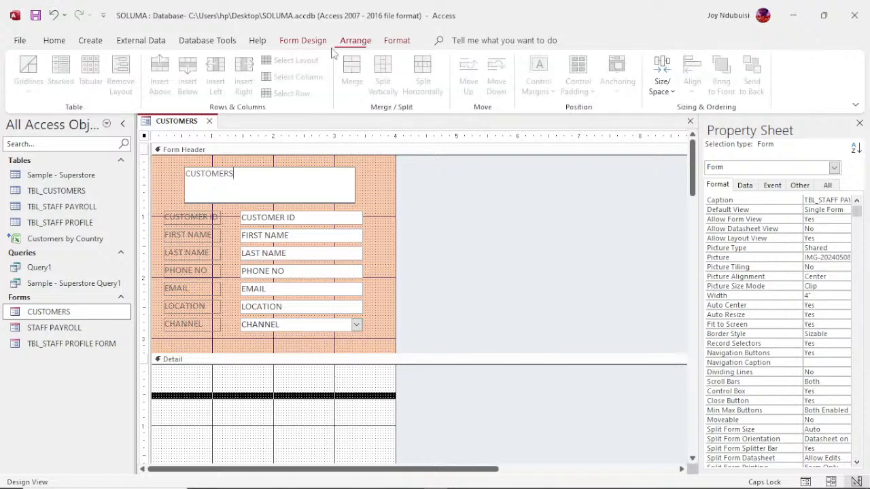
click(397, 41)
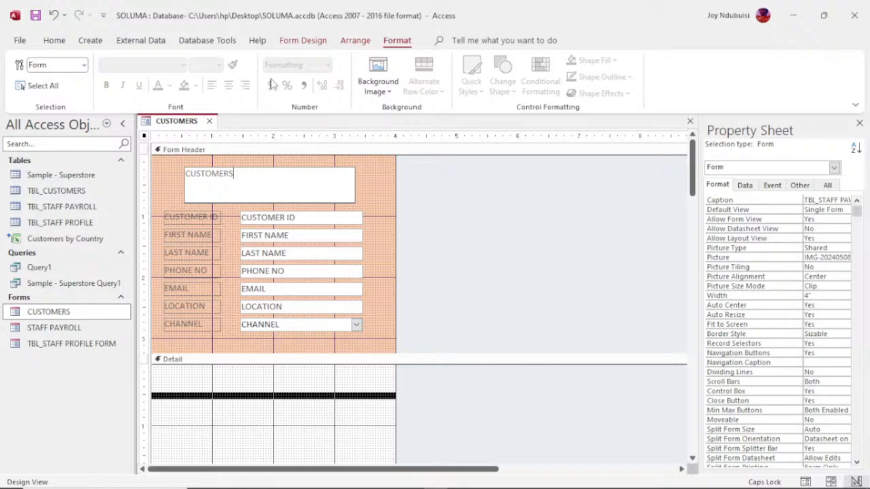
click(175, 174)
click(198, 177)
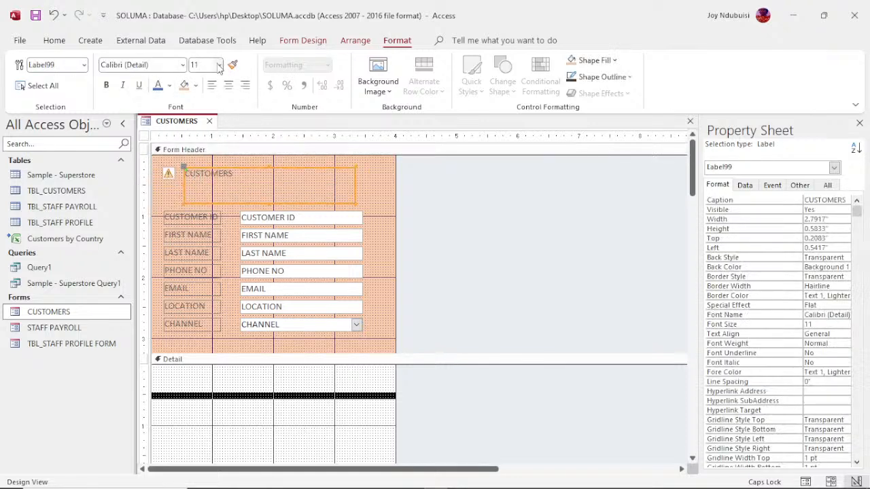
click(219, 65)
click(202, 182)
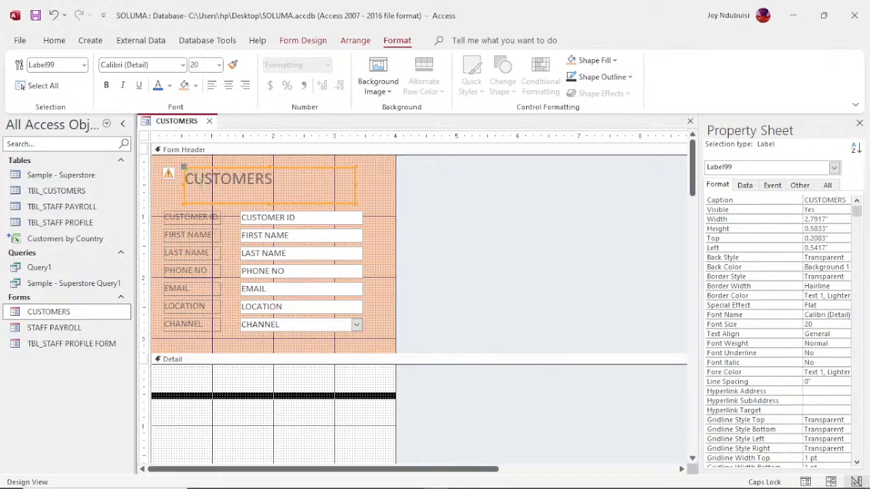
click(157, 87)
click(107, 87)
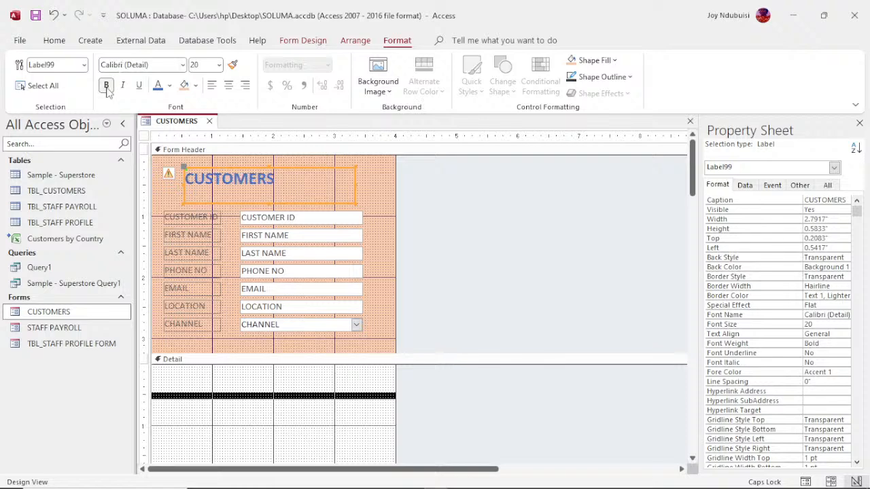
click(229, 86)
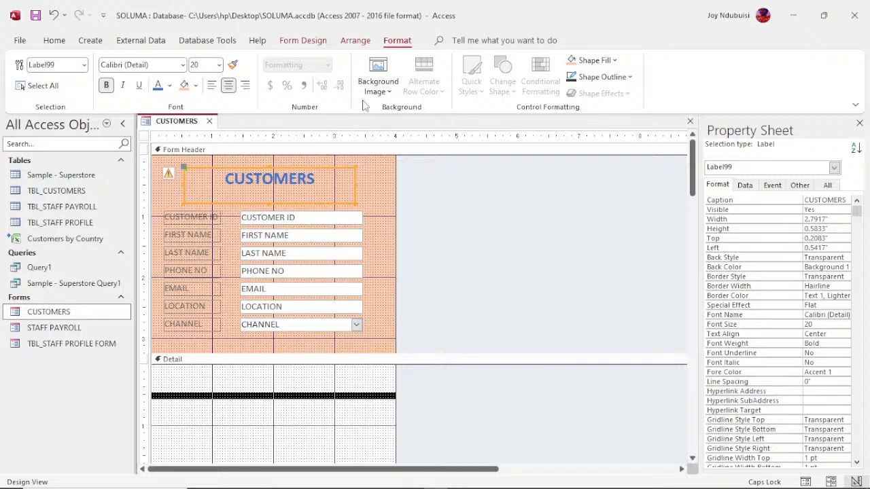
- Switch the CUSTOMERS form to Form View and look over its fields and CHANNEL choices
right_click(196, 129)
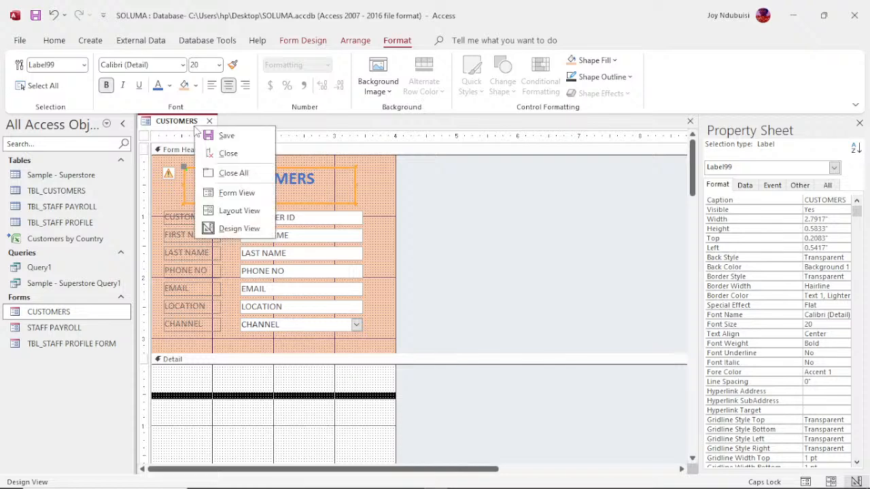
click(235, 193)
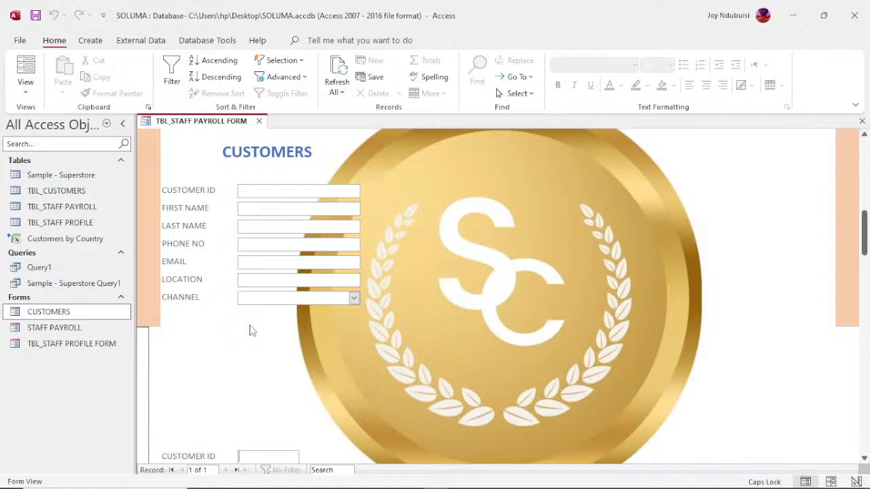
click(283, 190)
click(263, 228)
click(355, 298)
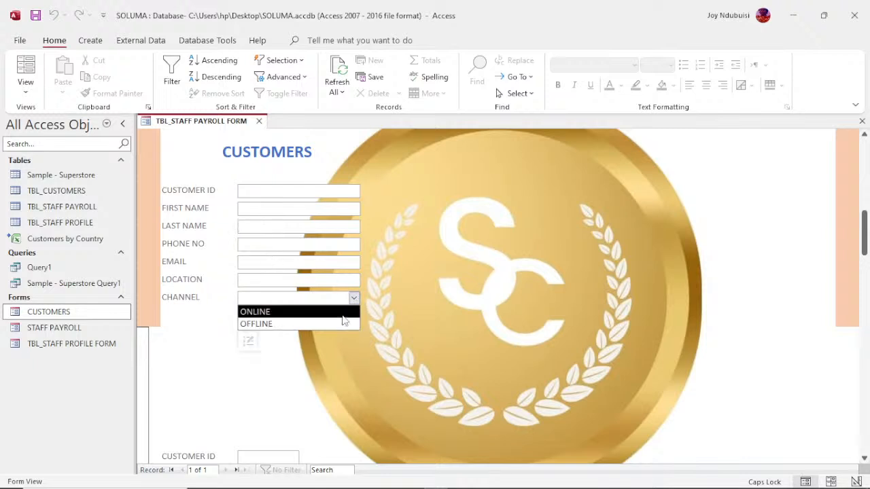
click(178, 345)
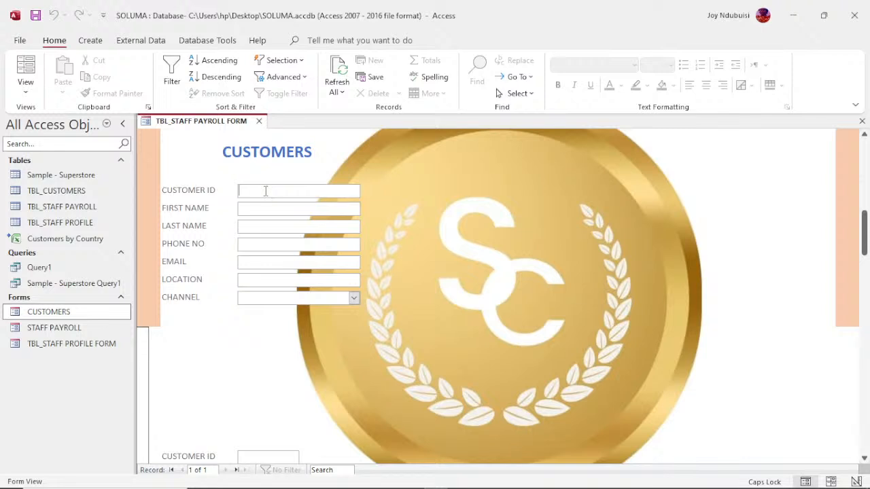
text(WE)
key(BackSpace)
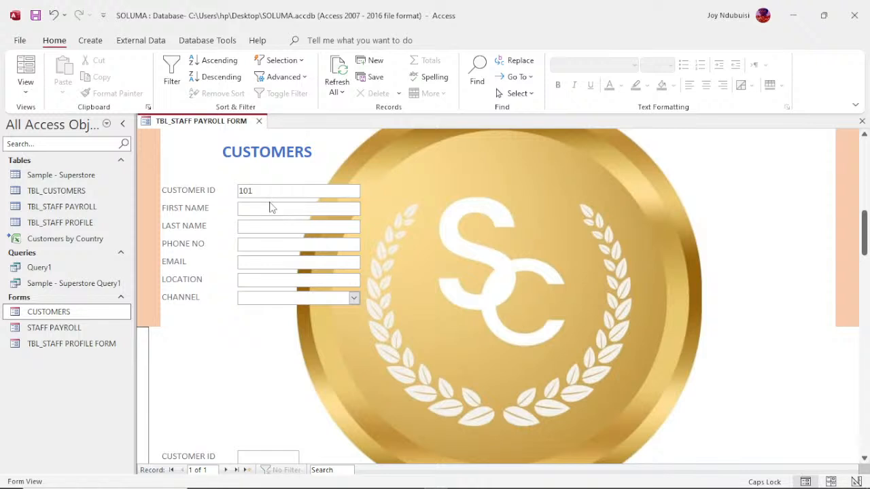
- Enter the customer's first name, last name, phone number, e-mail, and location OSUN
click(271, 205)
click(266, 228)
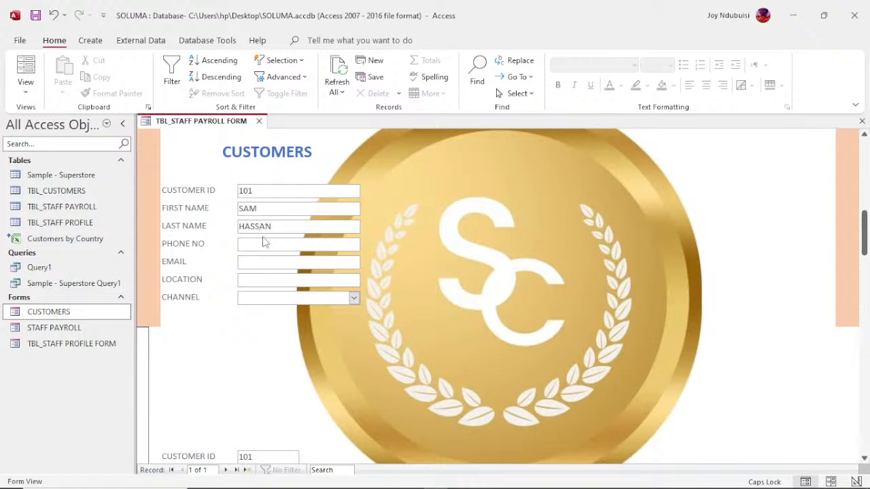
click(263, 242)
click(263, 261)
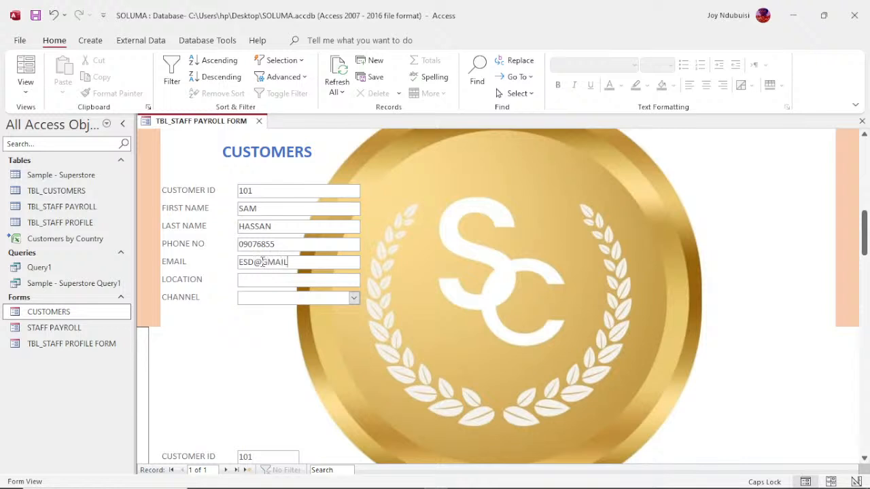
click(262, 284)
text(OSUN)
- Set the channel to ONLINE, save the record and start a new blank record
click(355, 298)
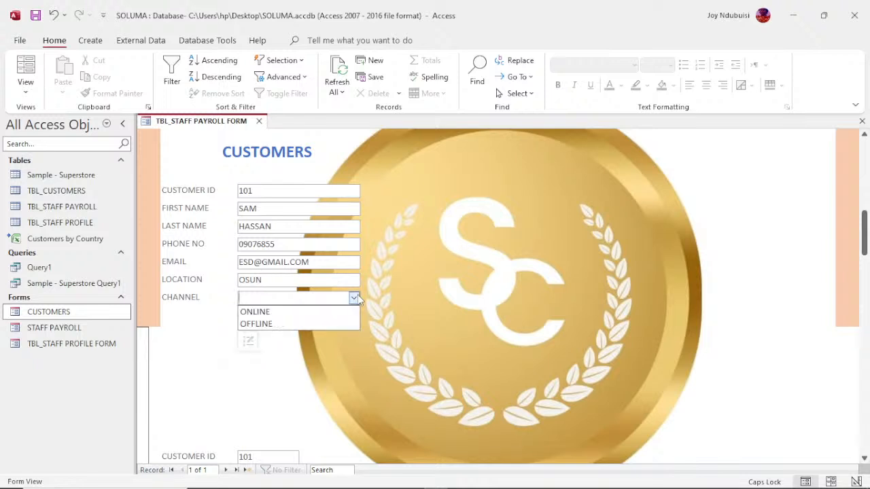
click(307, 314)
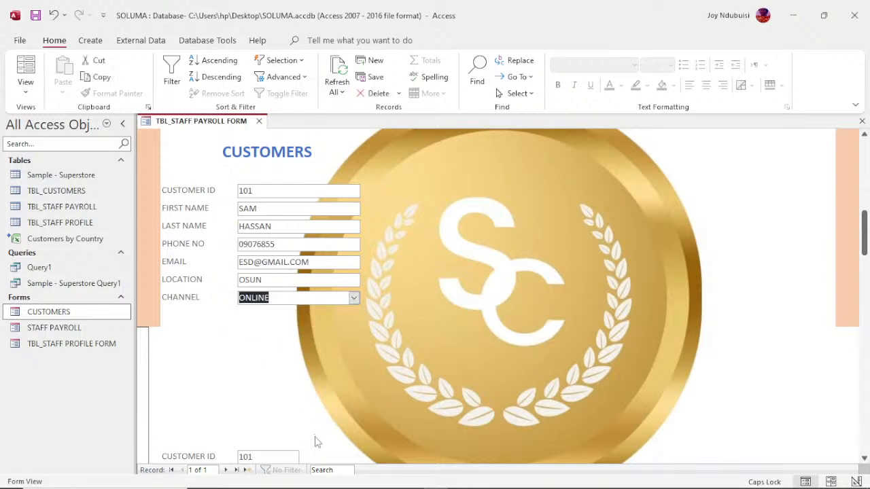
click(225, 470)
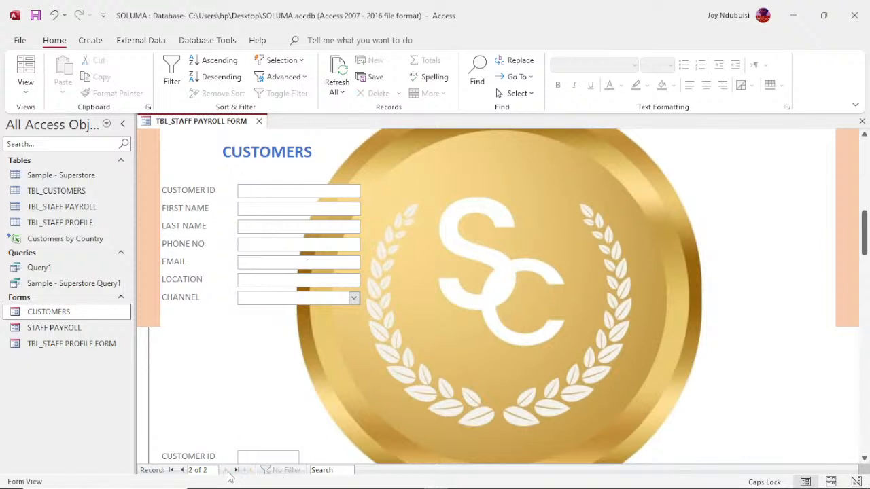
click(64, 192)
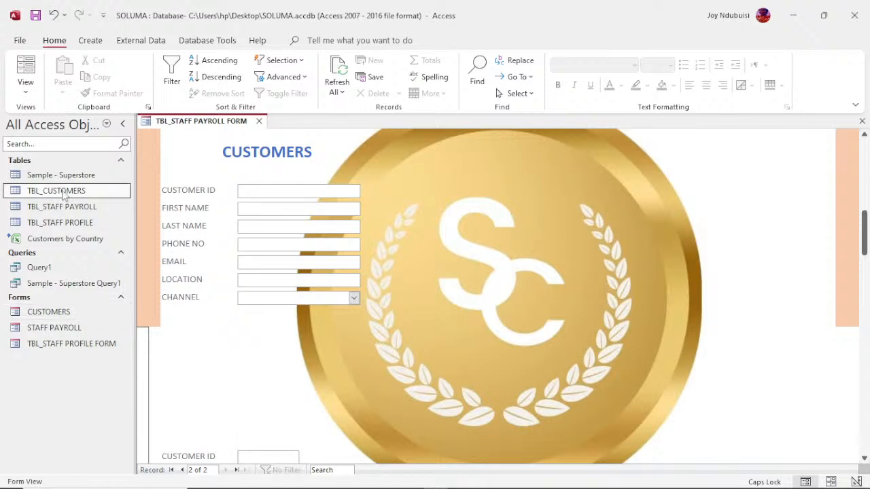
- Open TBL_CUSTOMERS in Datasheet View to confirm the form-entered record was saved
double_click(64, 192)
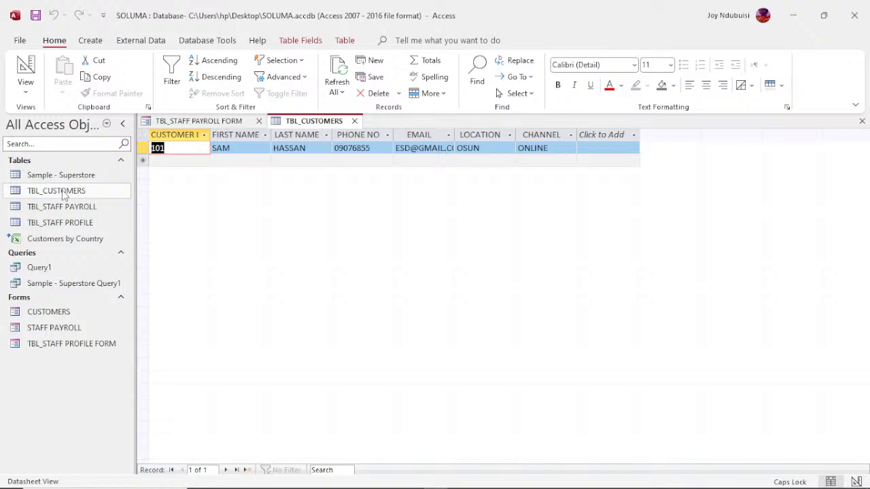
click(64, 194)
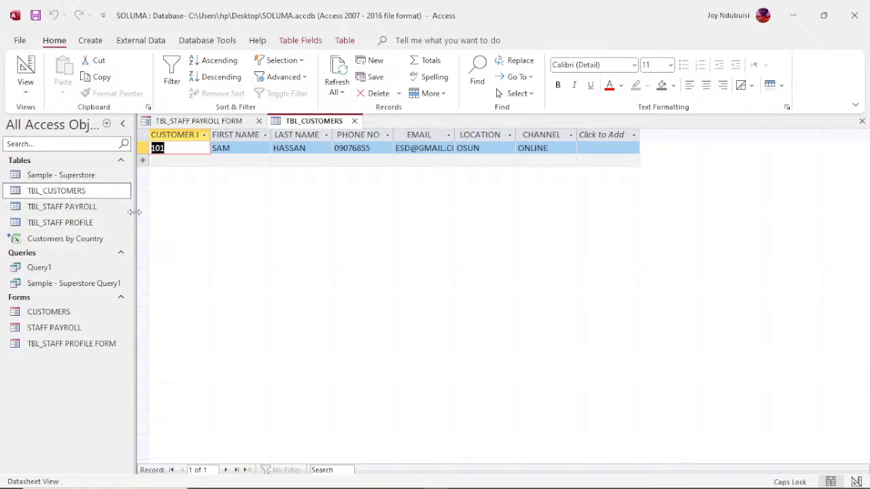
click(93, 41)
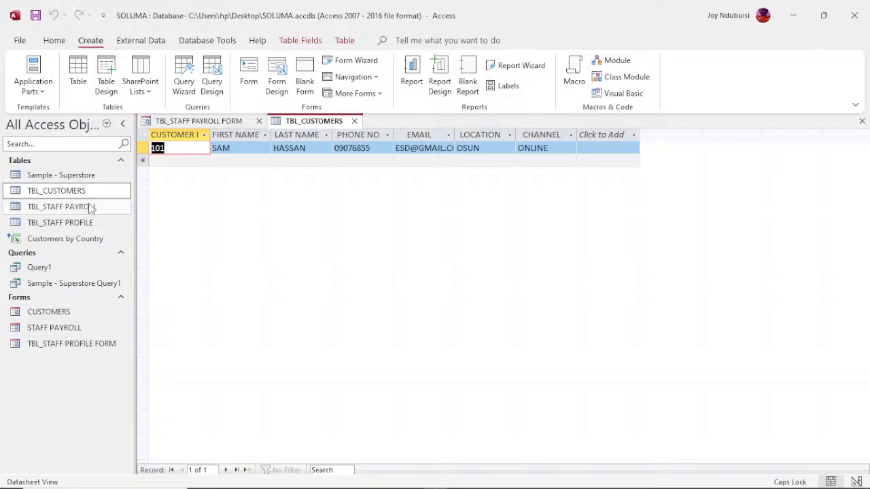
- Open Query1 and the CUSTOMERS form, then go back to the TBL_CUSTOMERS datasheet
click(57, 313)
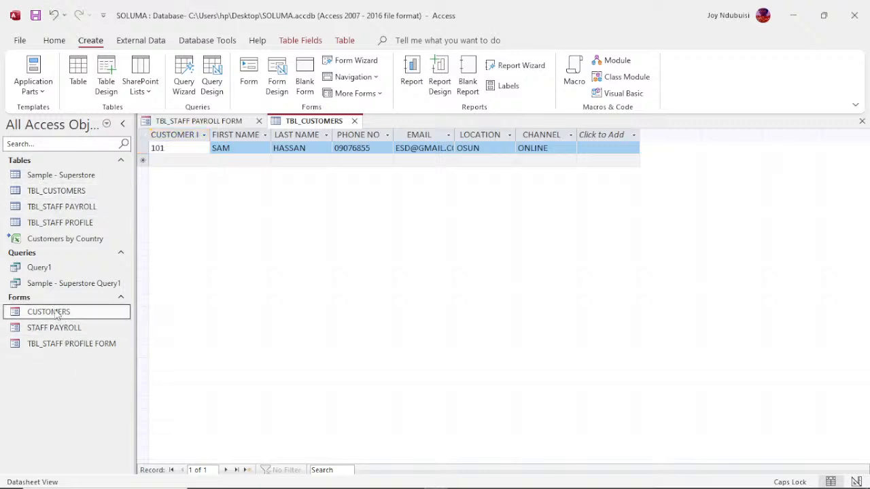
click(50, 268)
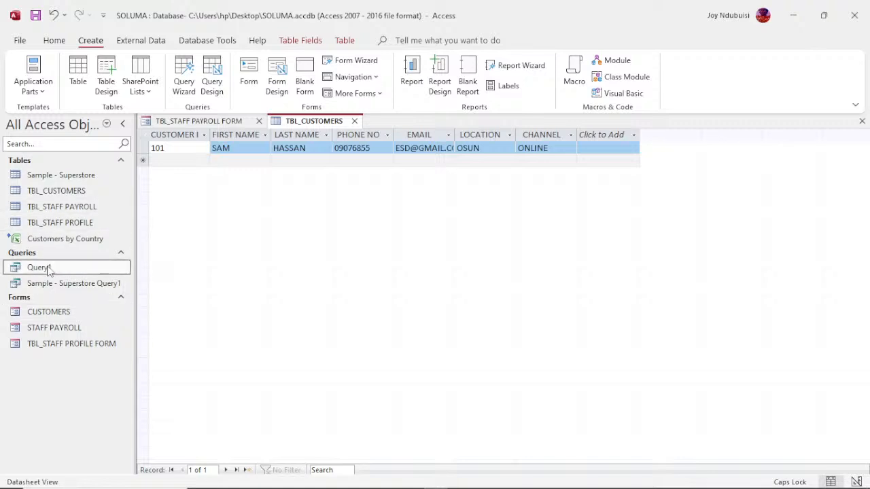
double_click(49, 268)
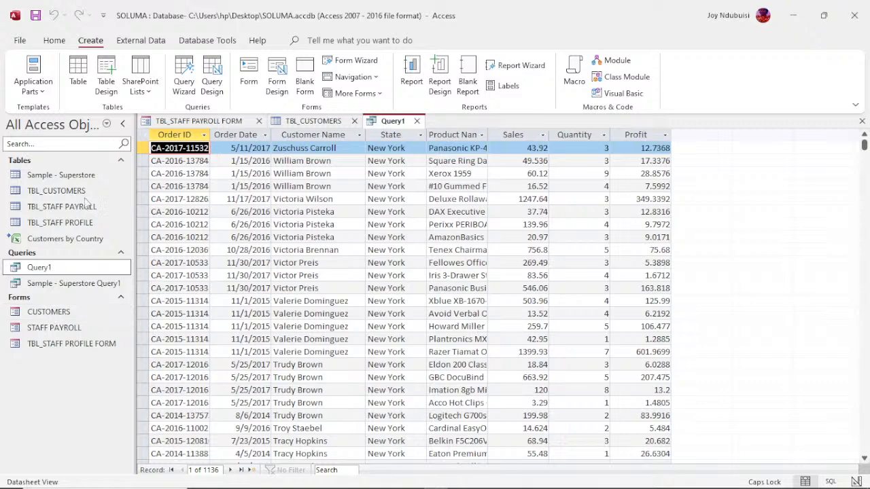
double_click(43, 313)
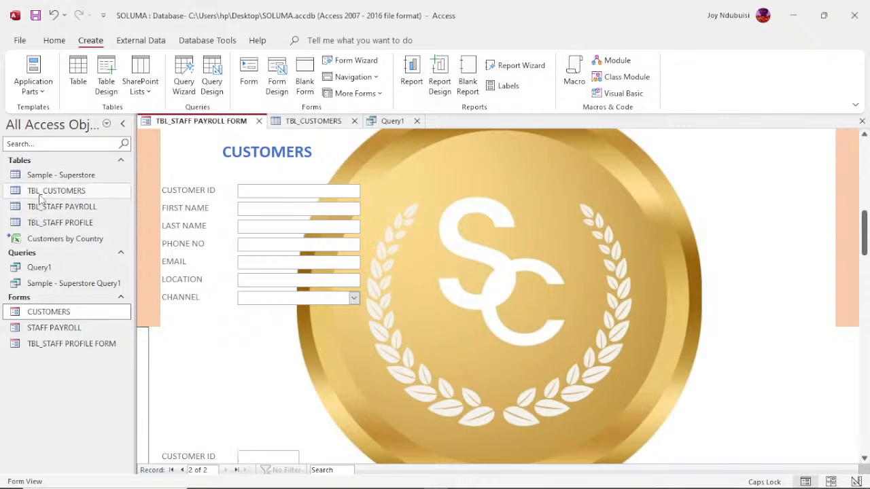
click(327, 123)
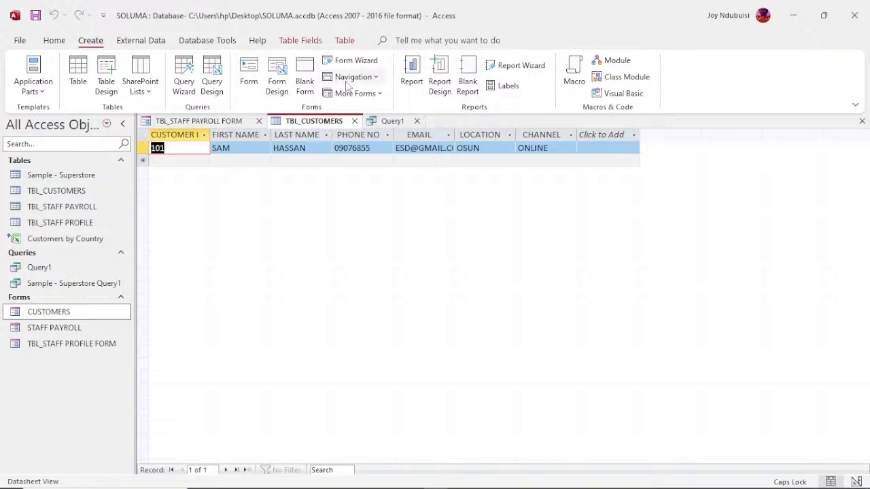
- Start a Report Wizard on TBL_CUSTOMERS with all seven fields and no grouping or sorting
click(519, 68)
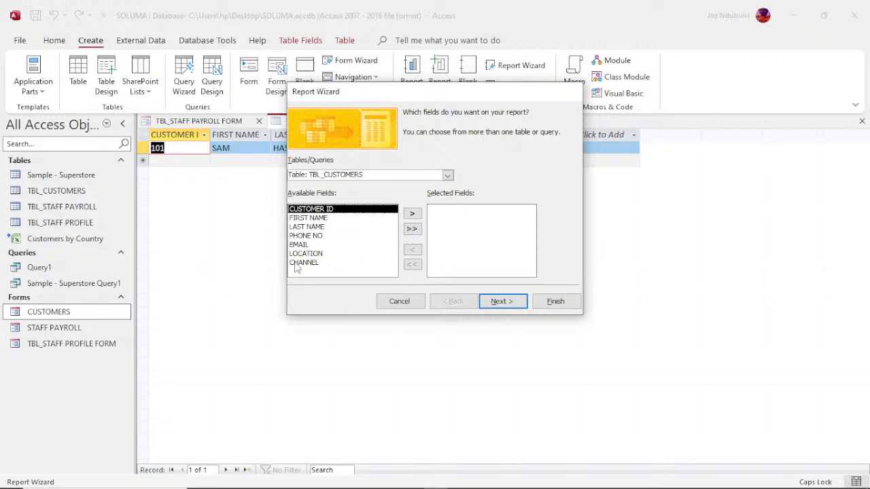
click(447, 177)
click(448, 177)
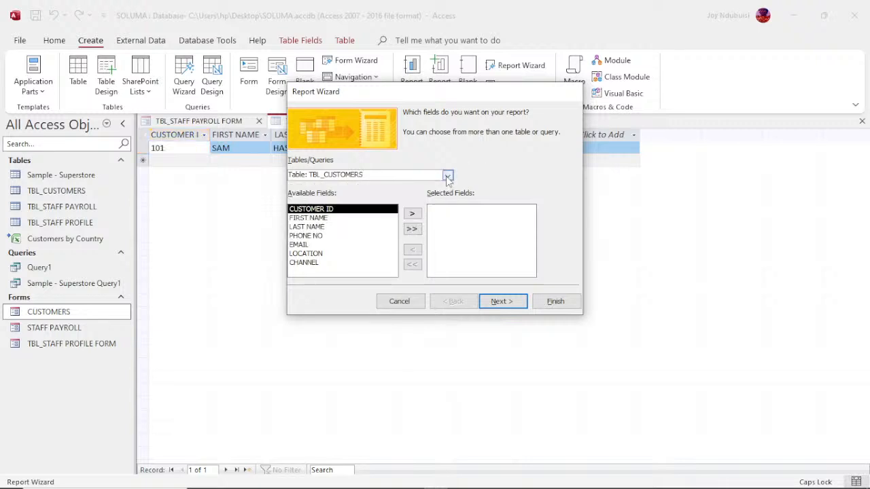
click(413, 230)
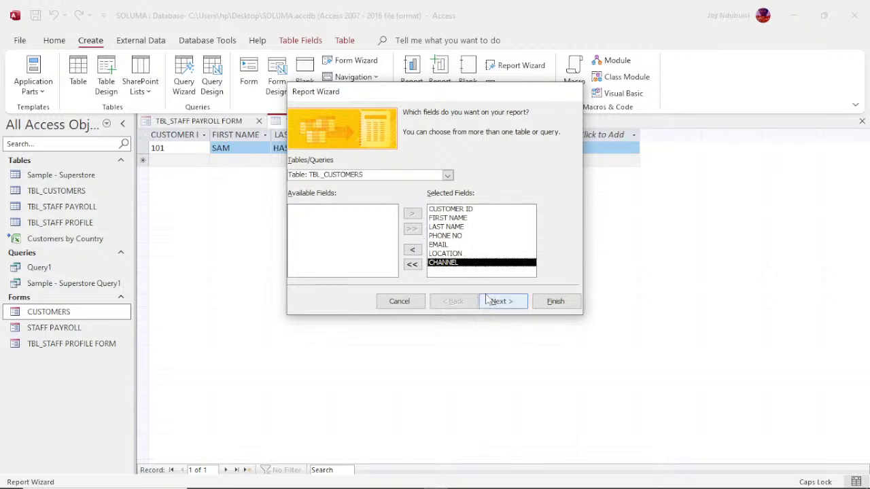
click(497, 303)
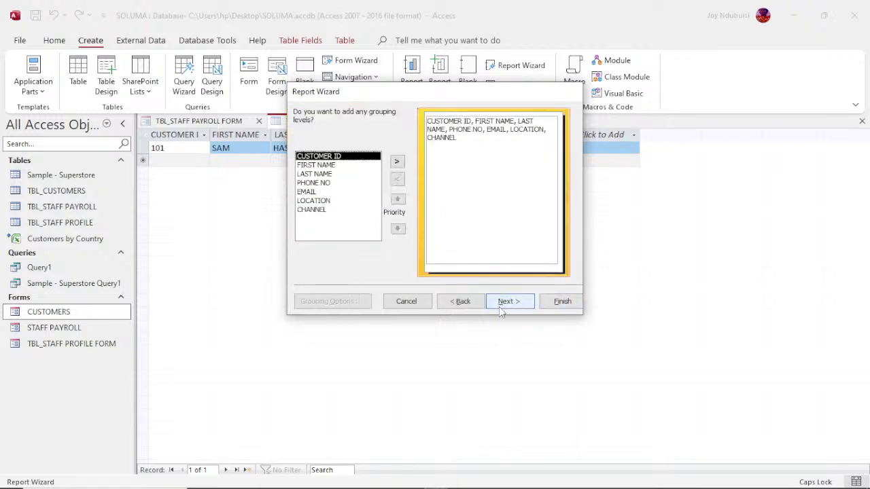
click(502, 309)
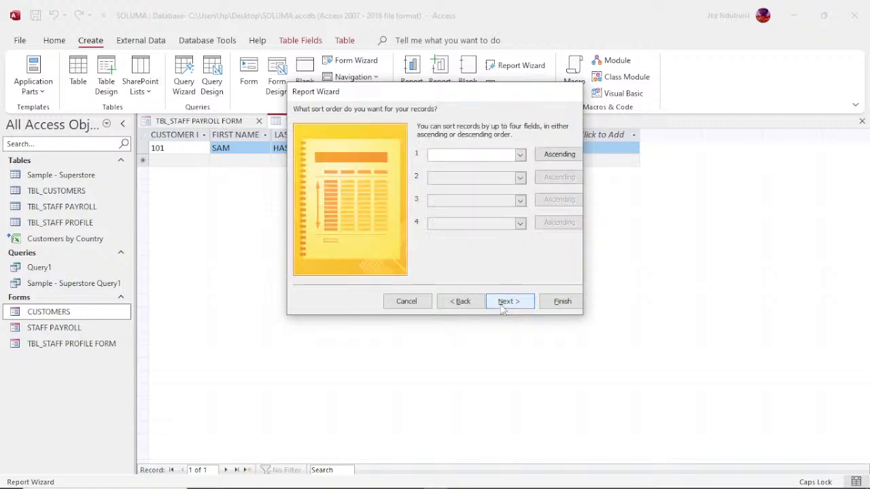
click(503, 309)
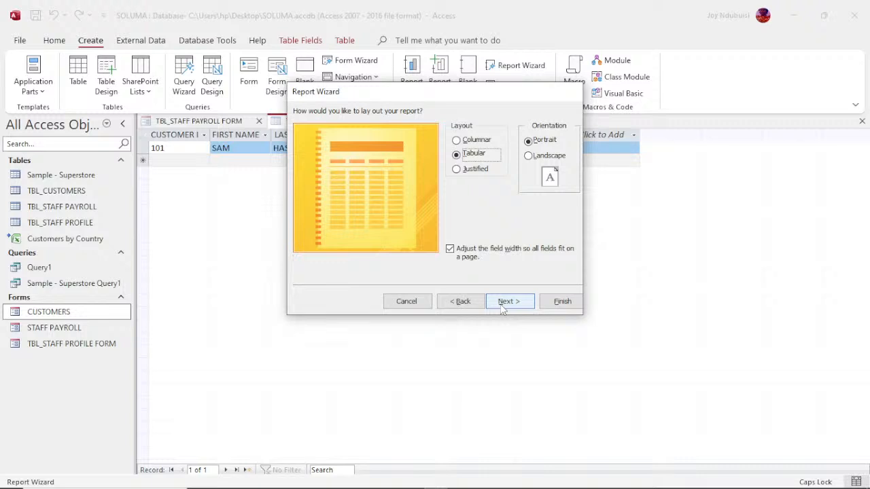
- Choose the Justified layout and title the report CUSTOMERS REPORT
click(457, 169)
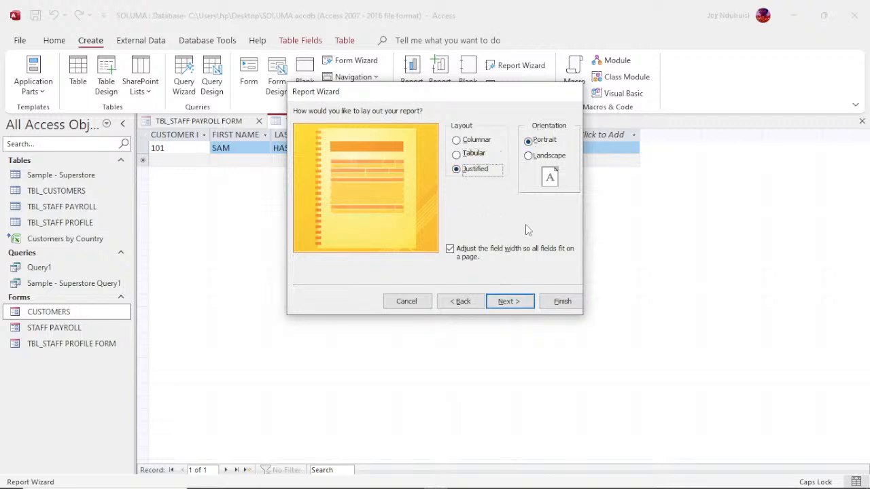
click(515, 305)
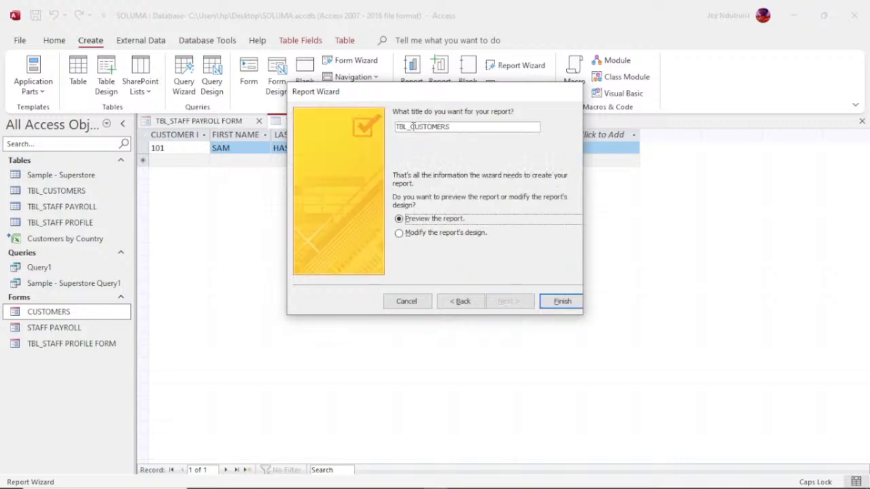
click(412, 127)
key(BackSpace)
key(BackSpace)
key(BackSpace)
key(BackSpace)
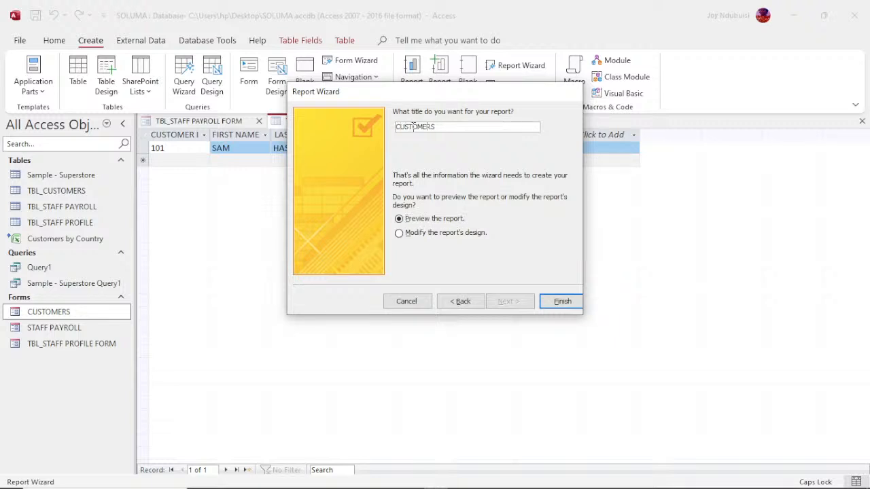
text(REPORT)
- Finish the wizard, scroll through the CUSTOMERS REPORT preview, and start a PDF or XPS export
click(557, 306)
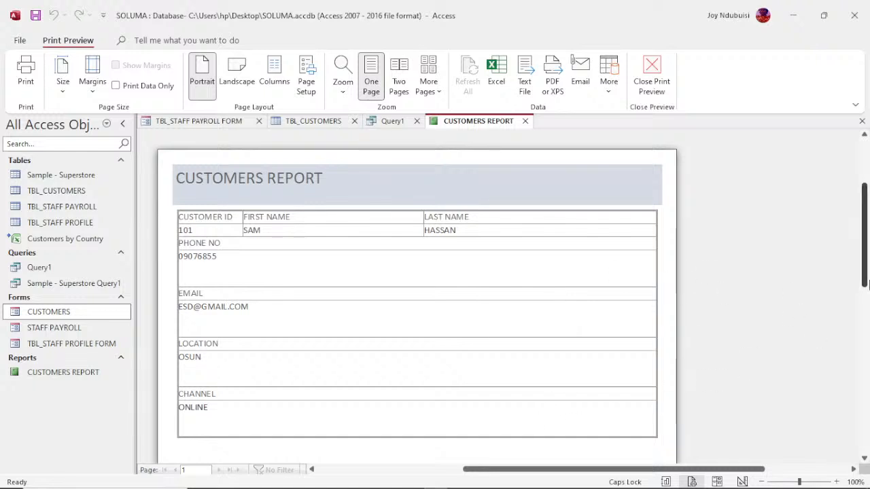
mouse_move(866, 274)
mouse_down()
mouse_move(868, 401)
mouse_move(862, 259)
mouse_up()
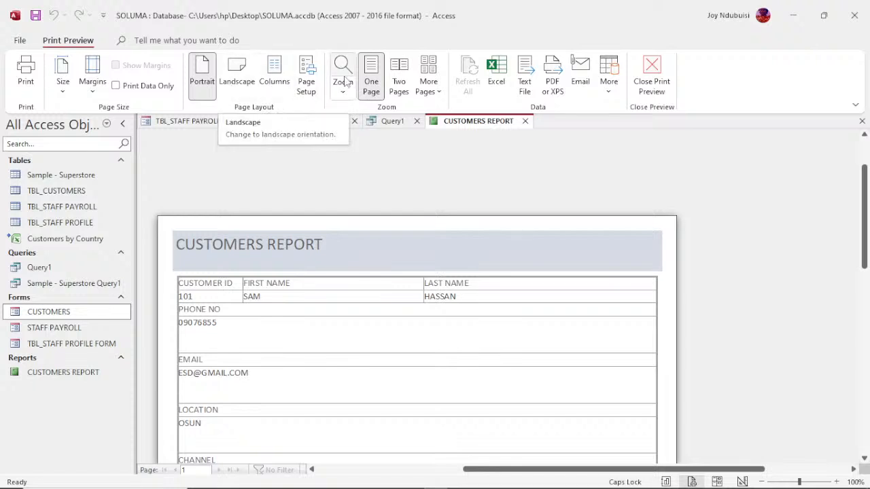
click(561, 73)
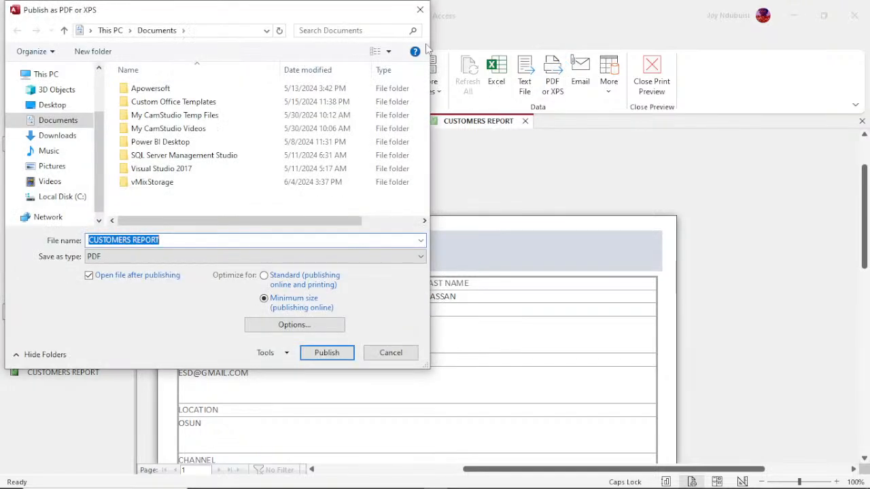
- Close the Publish as PDF or XPS dialog without exporting
click(420, 17)
click(420, 17)
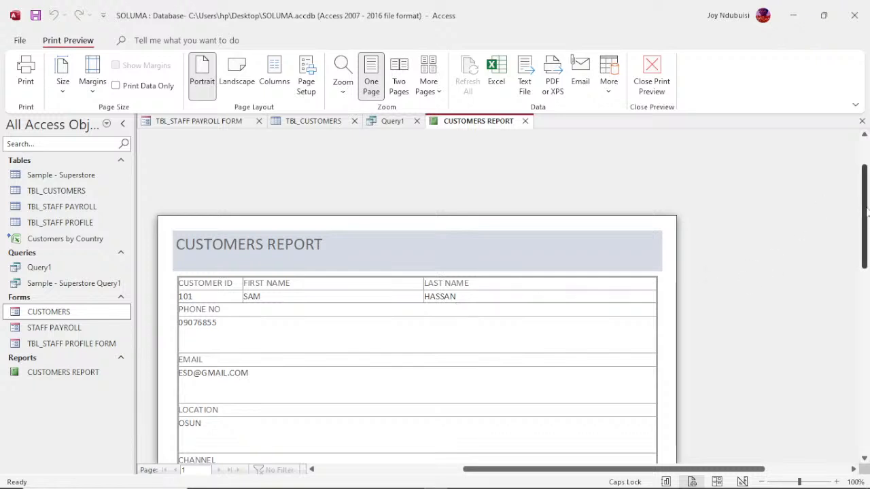
drag(867, 212, 867, 231)
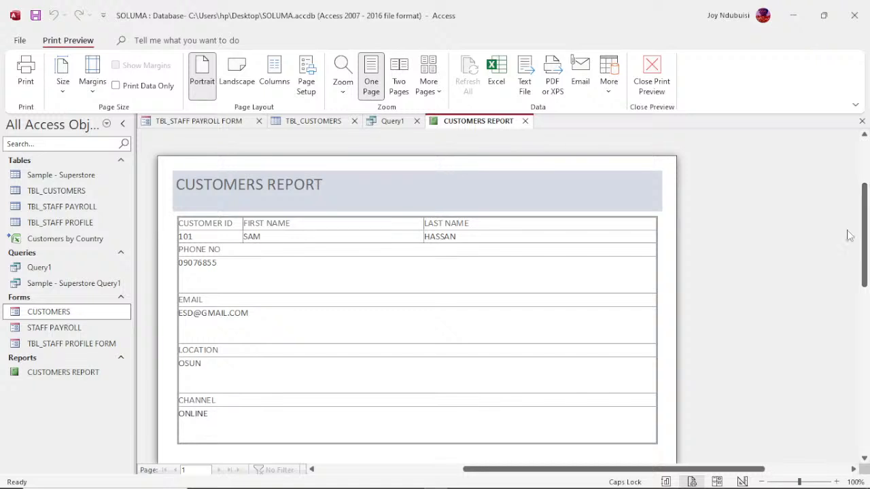
click(46, 314)
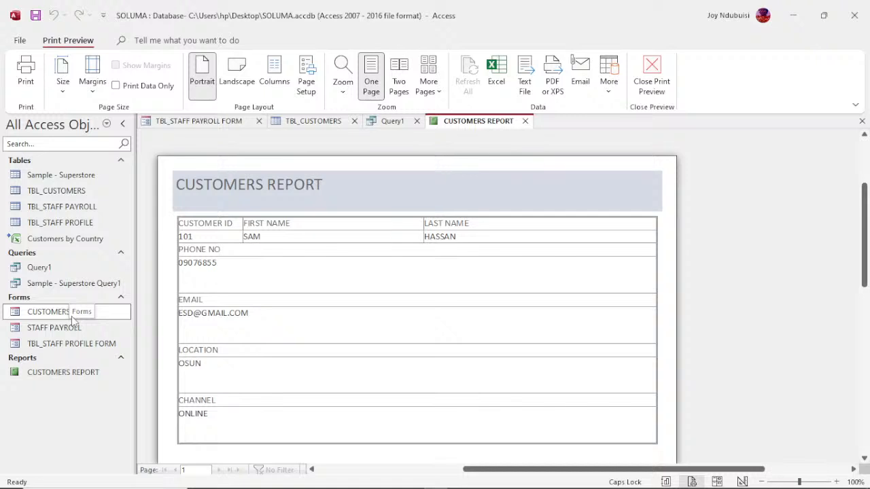
click(58, 373)
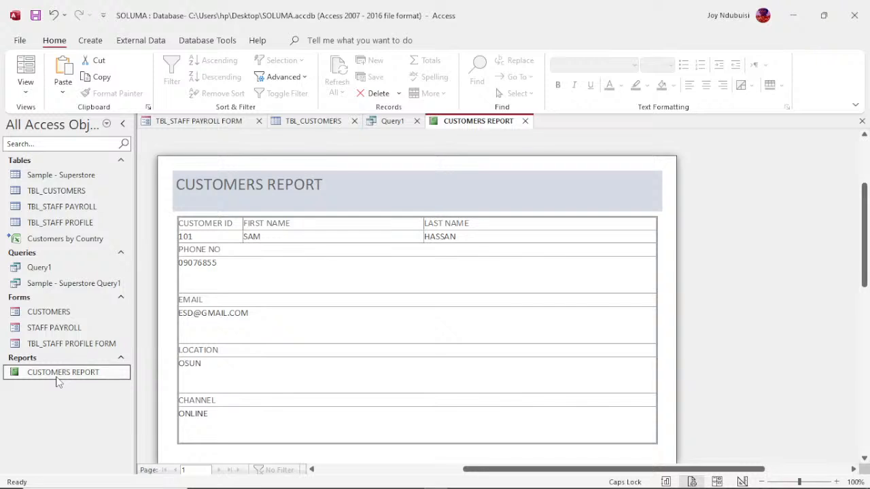
- Switch CUSTOMERS REPORT to Design View and browse the Page Setup, Format, Arrange and Report Design tabs
right_click(462, 125)
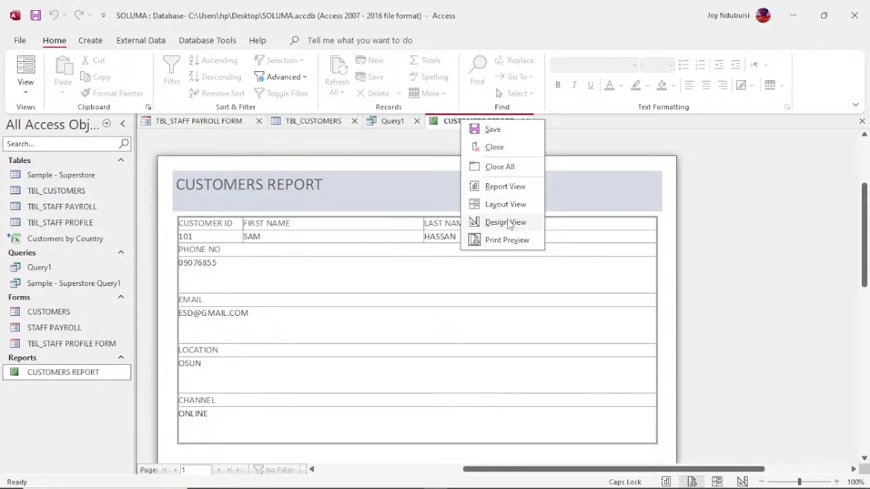
click(506, 222)
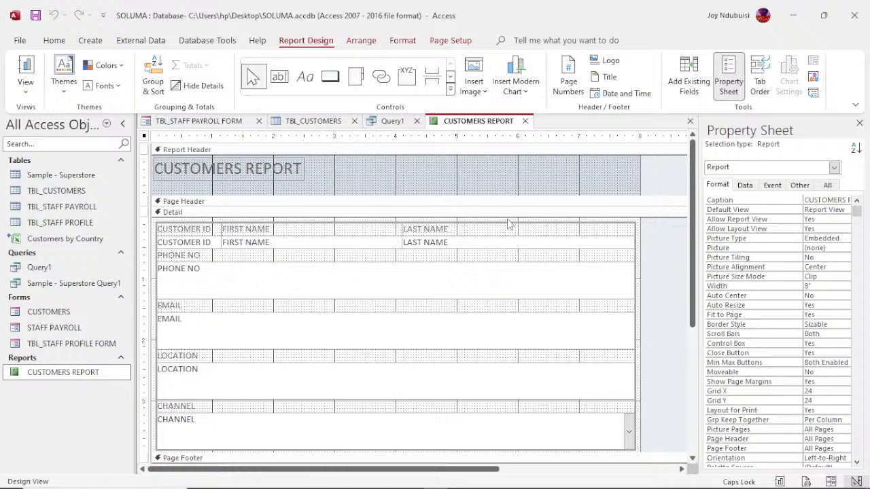
click(446, 42)
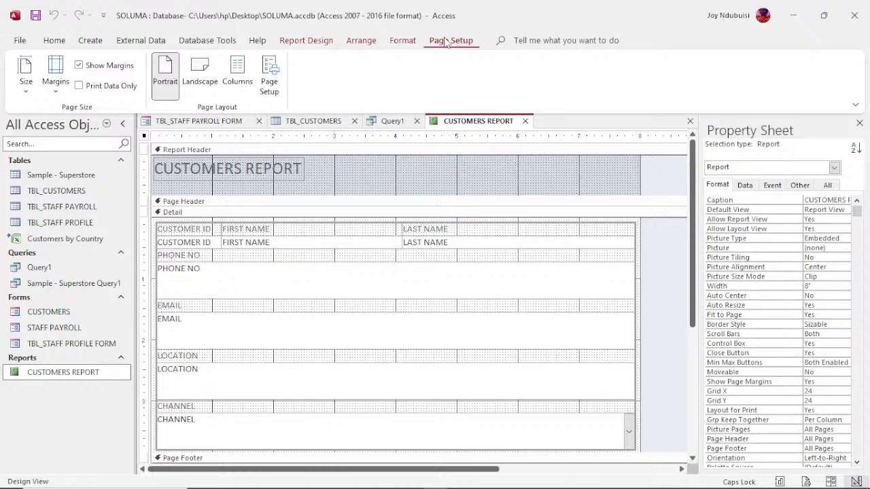
click(408, 44)
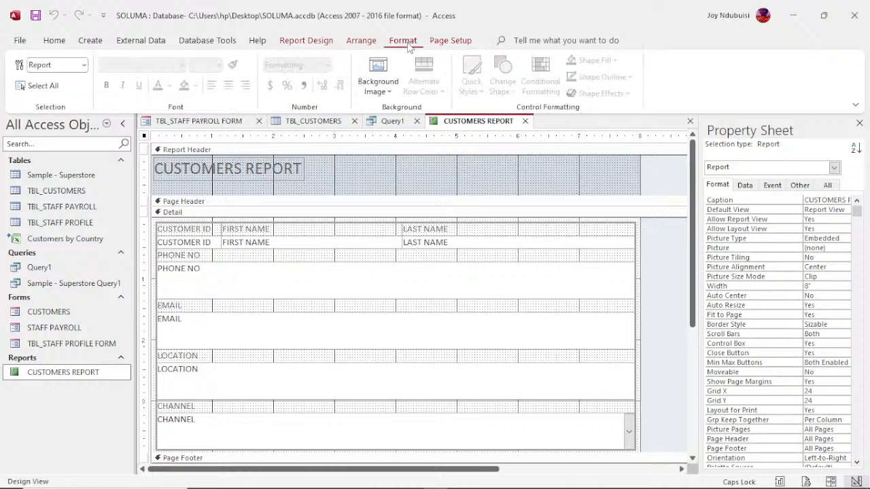
click(351, 45)
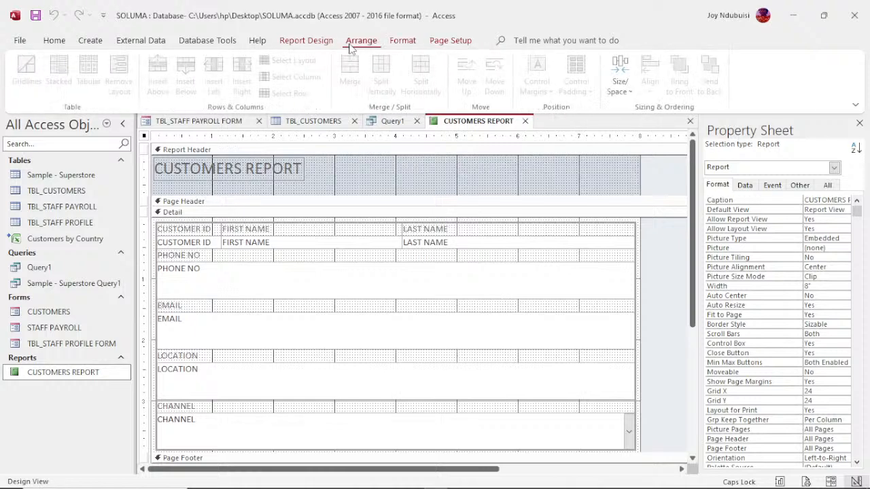
click(317, 43)
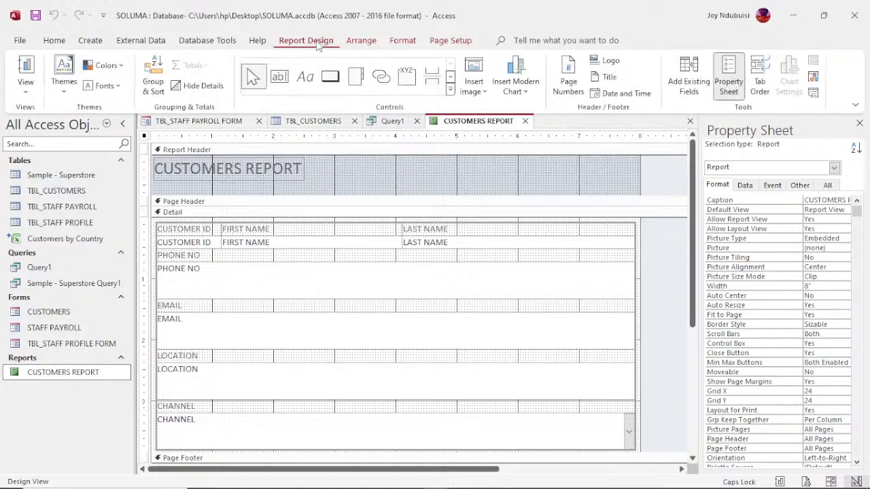